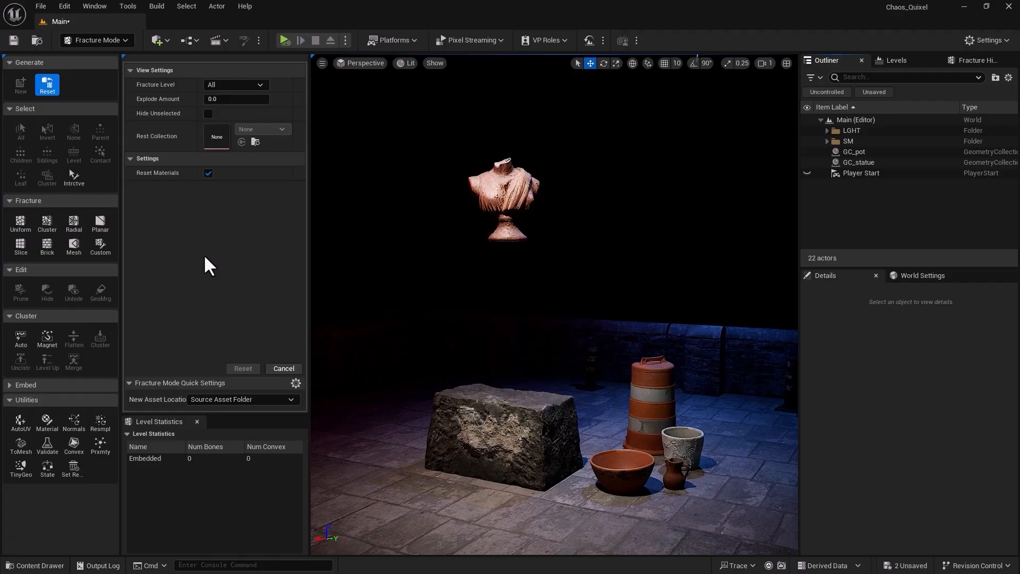
Fracture GC_statue with Uniform Voronoi using 10 minimum and maximum sites, noise amplitude 5.0 and frequency 0.05.
{"action": "left_click", "coordinate": [860, 162]}
{"action": "scroll", "coordinate": [881, 493], "scroll_direction": "down", "scroll_amount": 5}
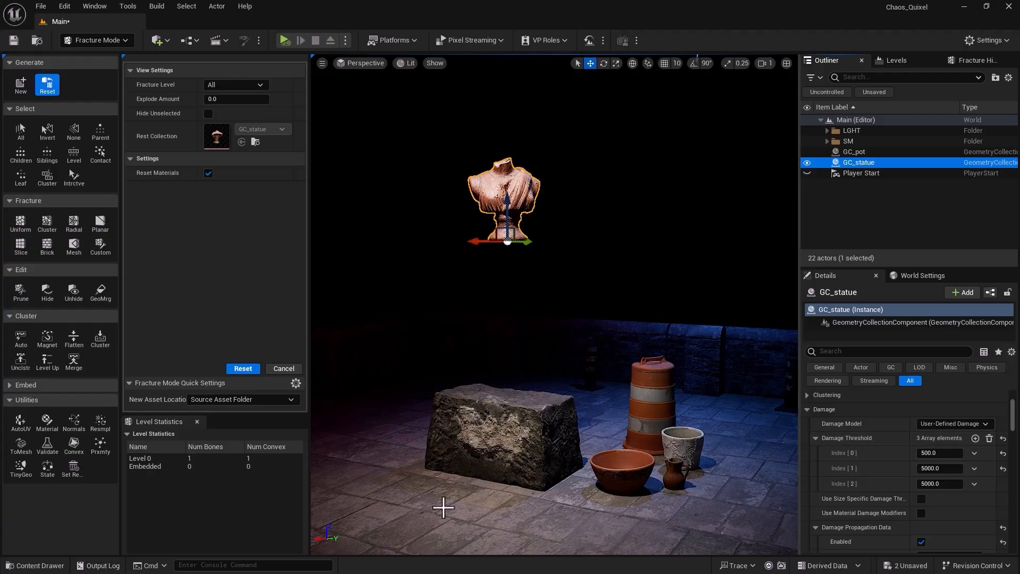
{"action": "left_click", "coordinate": [20, 223]}
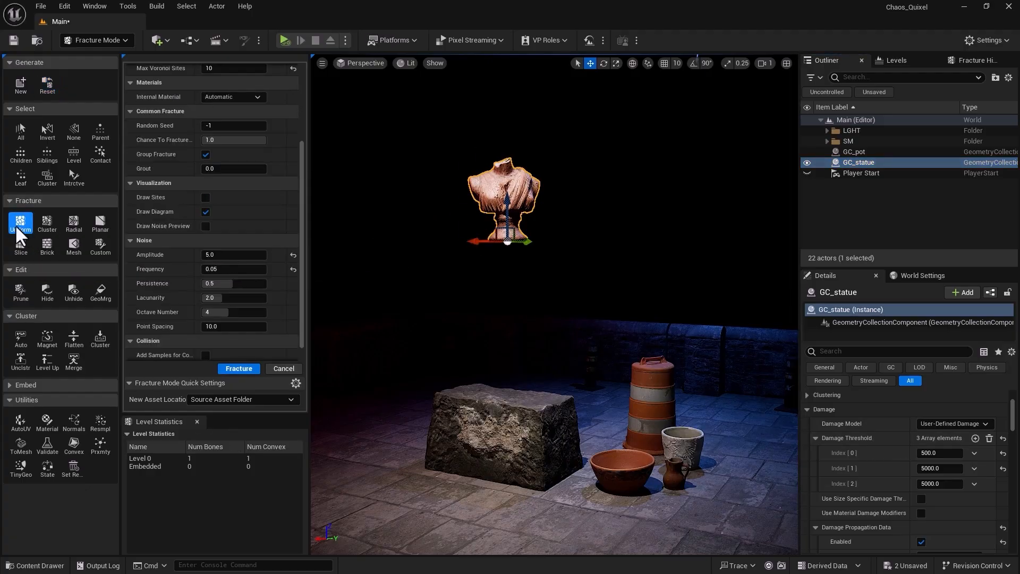
{"action": "scroll", "coordinate": [208, 224], "scroll_direction": "up", "scroll_amount": 4}
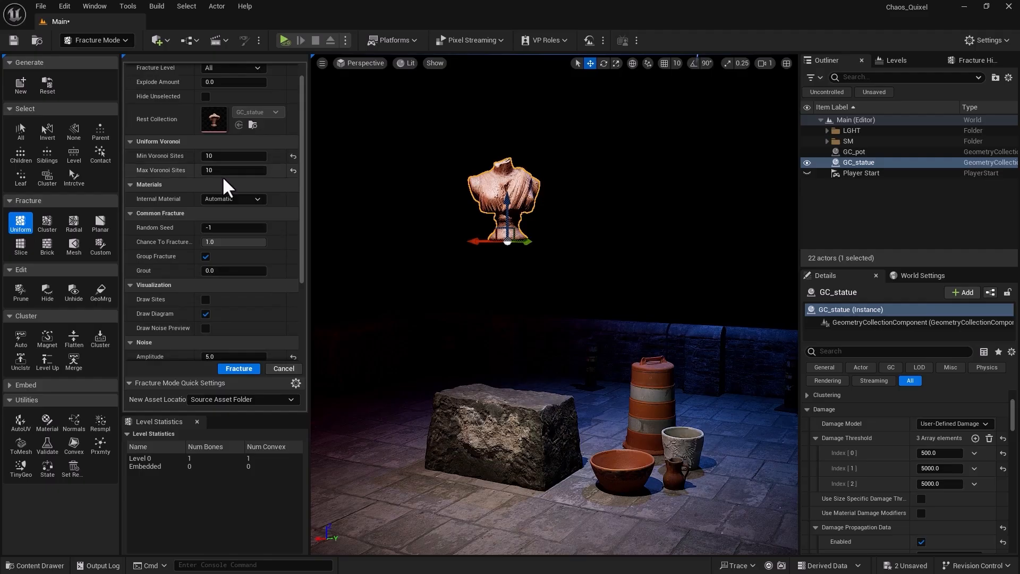
{"action": "scroll", "coordinate": [233, 301], "scroll_direction": "down", "scroll_amount": 4}
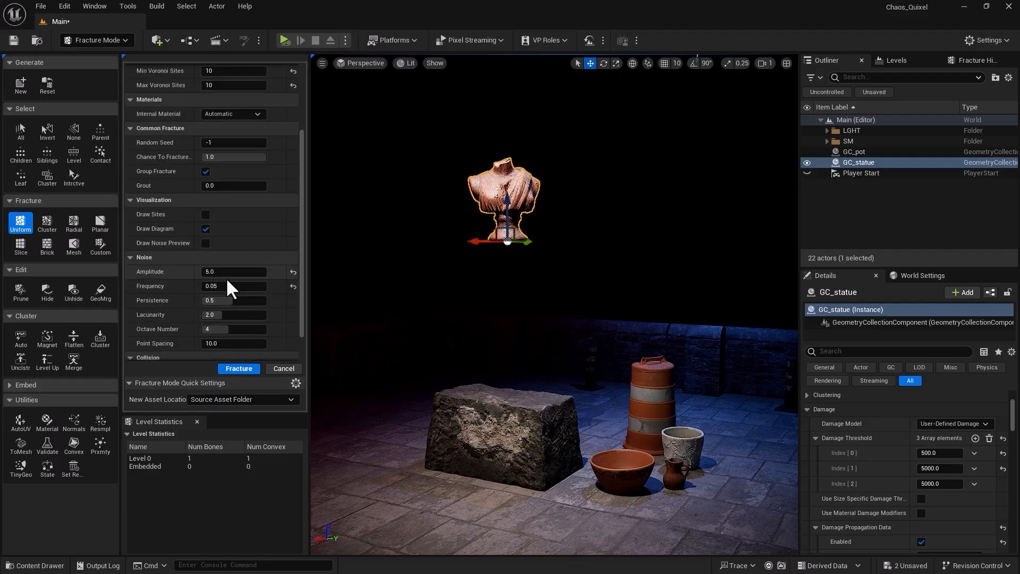
{"action": "left_click", "coordinate": [238, 368]}
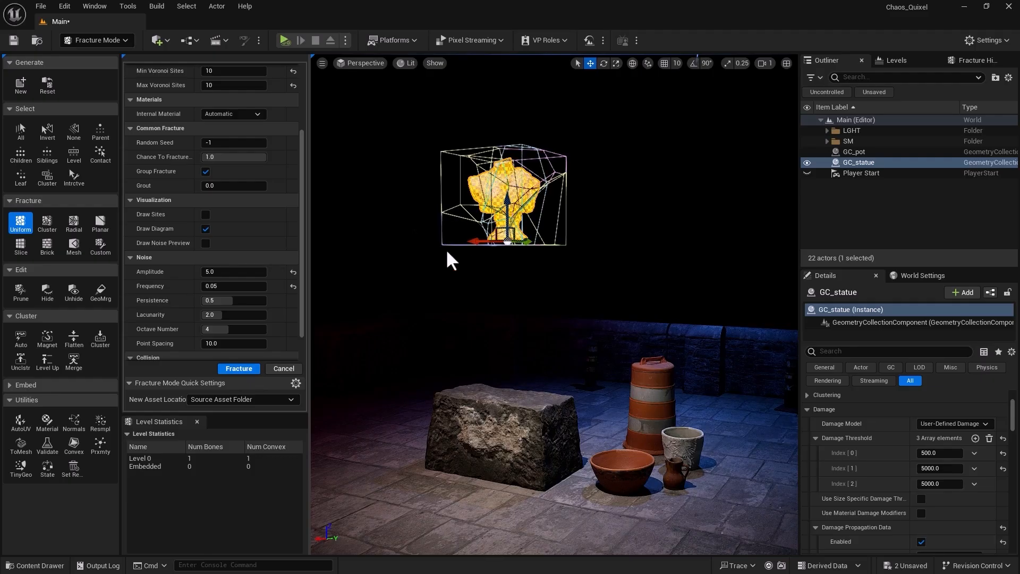
{"action": "left_click", "coordinate": [239, 369]}
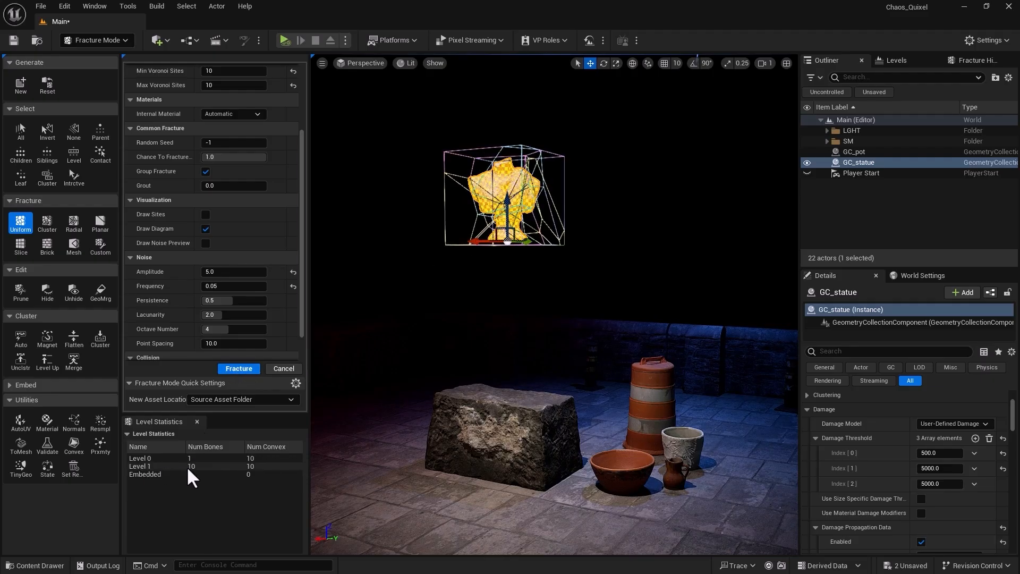
Show the fracture hierarchy with more vertical space, expand the statue's root bone to inspect its pieces, and clear the bone selection.
{"action": "left_click", "coordinate": [977, 60]}
{"action": "left_click_drag", "start_coordinate": [808, 267], "coordinate": [808, 430]}
{"action": "left_click", "coordinate": [143, 467]}
{"action": "left_click", "coordinate": [19, 130]}
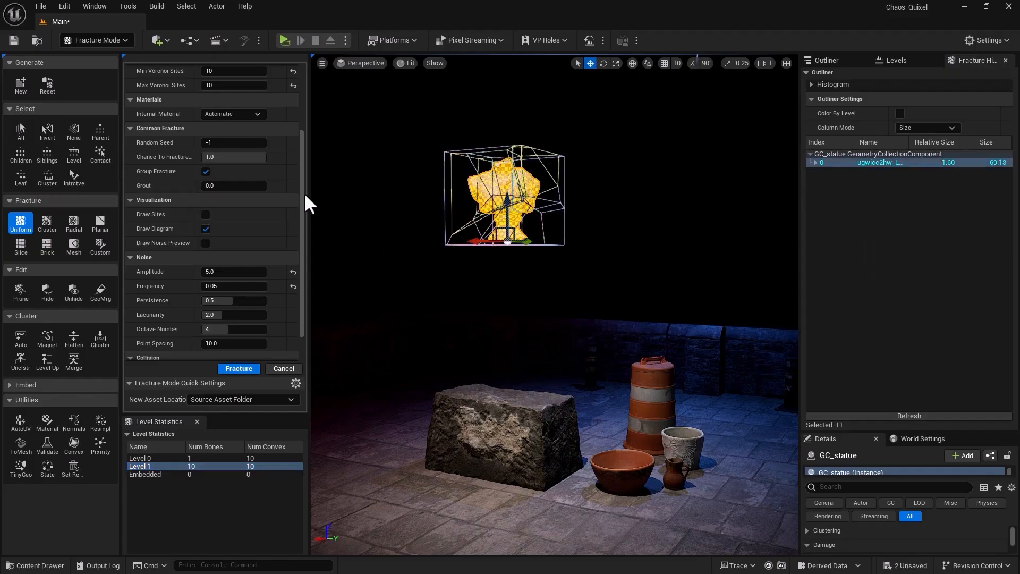
{"action": "left_click", "coordinate": [815, 163]}
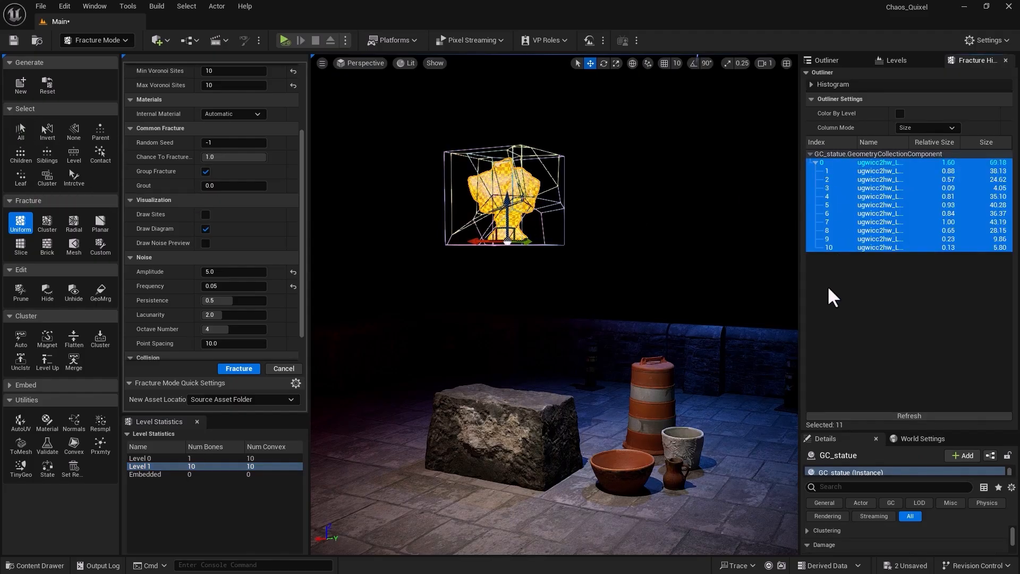
{"action": "left_click", "coordinate": [884, 351]}
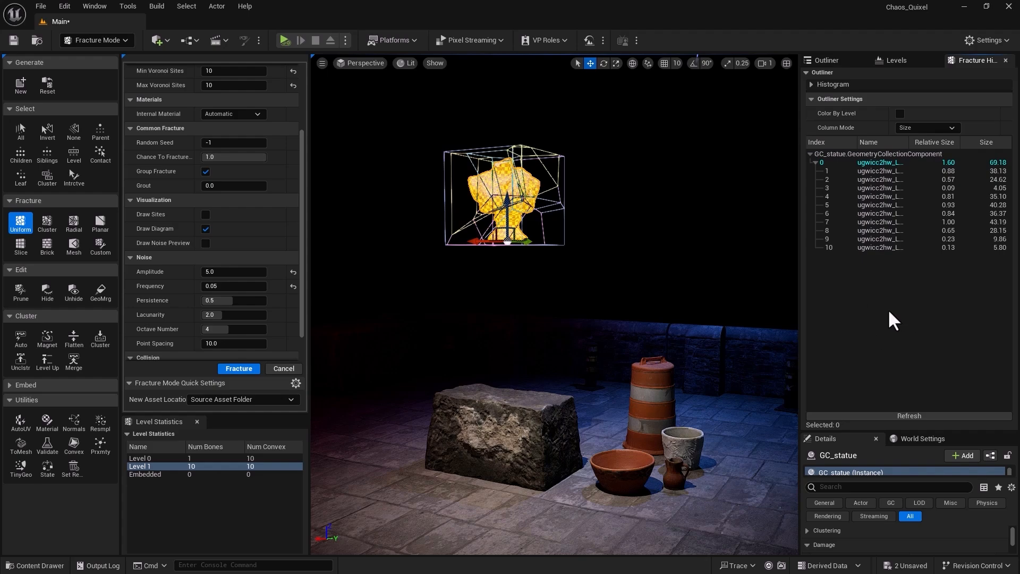
Fracture all of the statue's bones again with Cluster Voronoi using 8 clusters, noise amplitude 4.0 and frequency 0.2.
{"action": "left_click", "coordinate": [47, 222]}
{"action": "left_click_drag", "start_coordinate": [302, 213], "coordinate": [300, 98]}
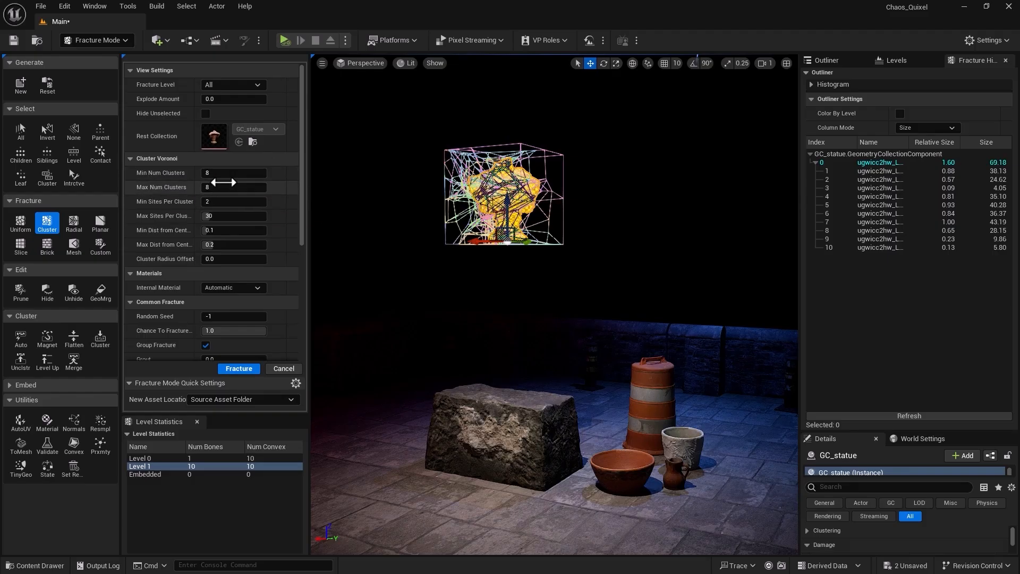
{"action": "left_click_drag", "start_coordinate": [303, 228], "coordinate": [309, 319]}
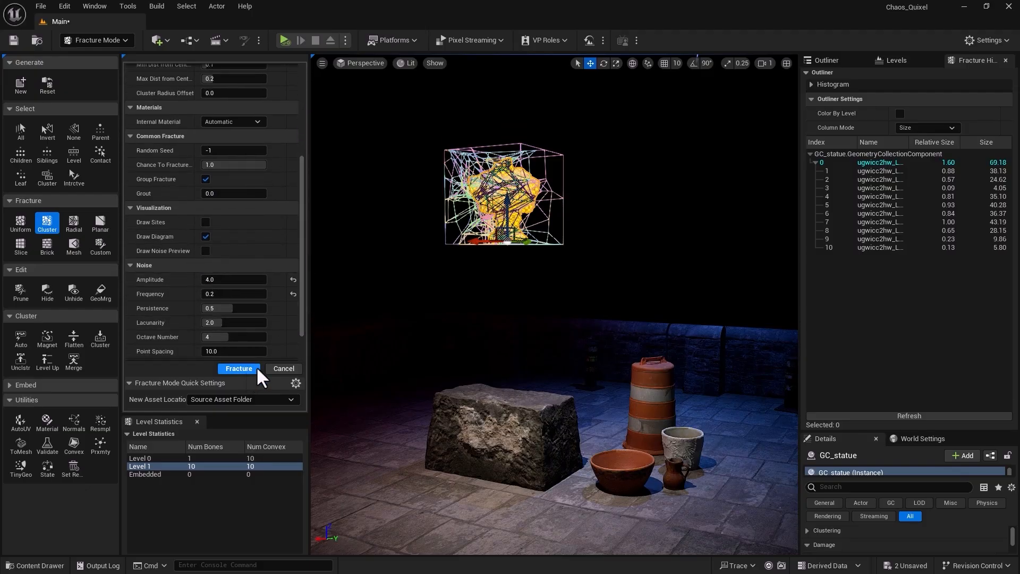
{"action": "left_click", "coordinate": [514, 219]}
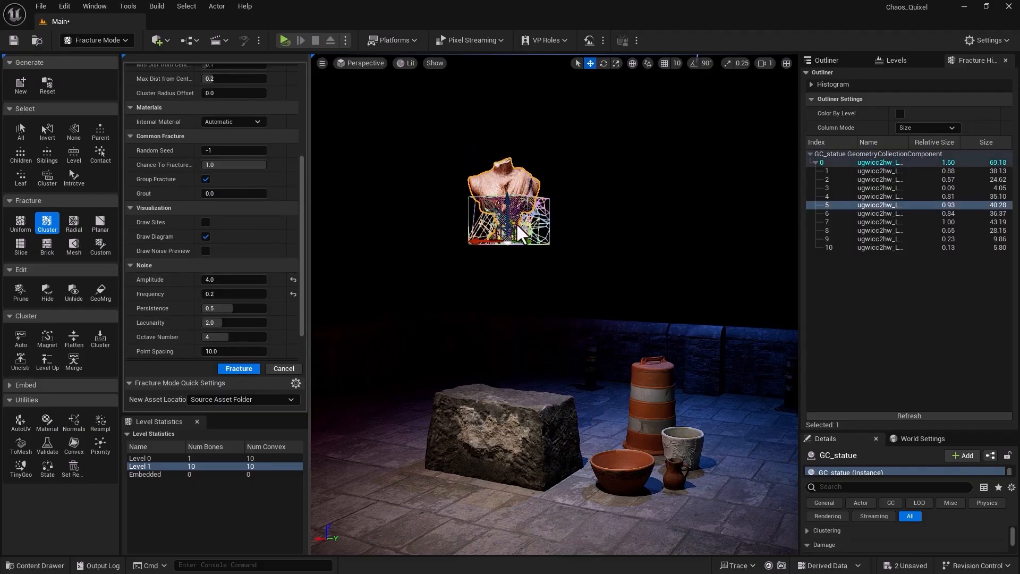
{"action": "left_click", "coordinate": [21, 130]}
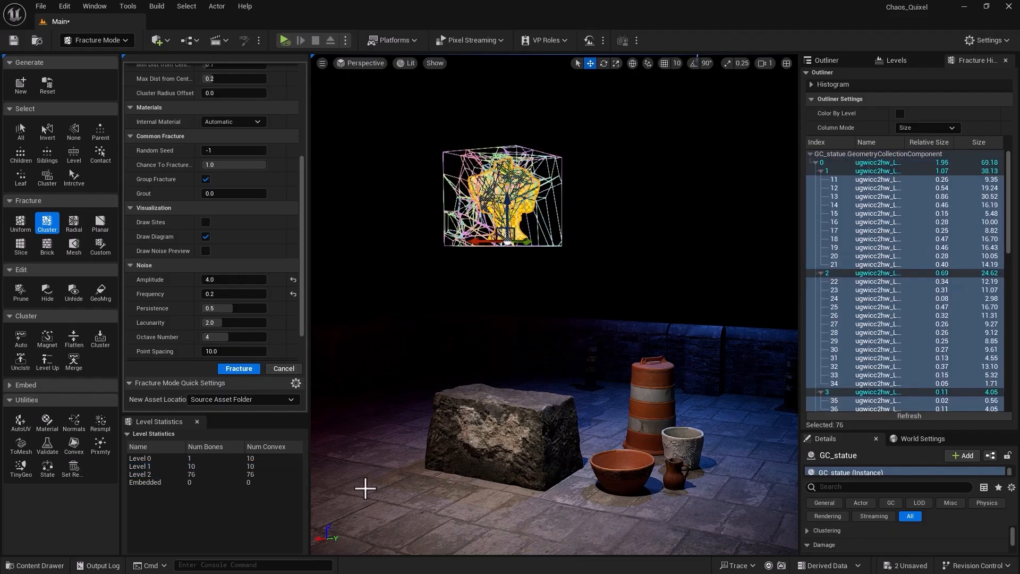
Review the Level 2 bones and collapse parent bones 1 to 10 in the fracture hierarchy.
{"action": "left_click", "coordinate": [146, 475]}
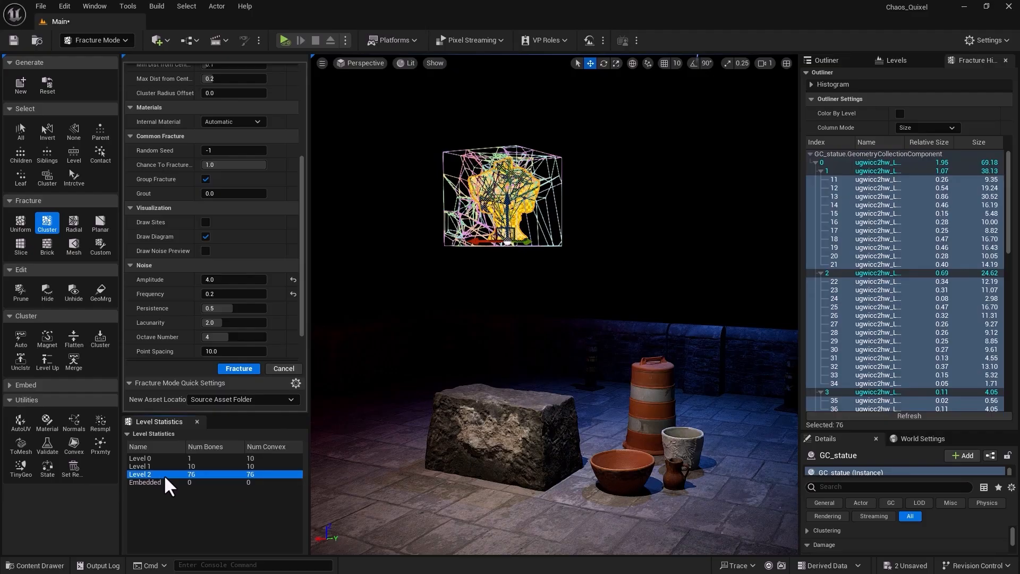
{"action": "left_click", "coordinate": [821, 170]}
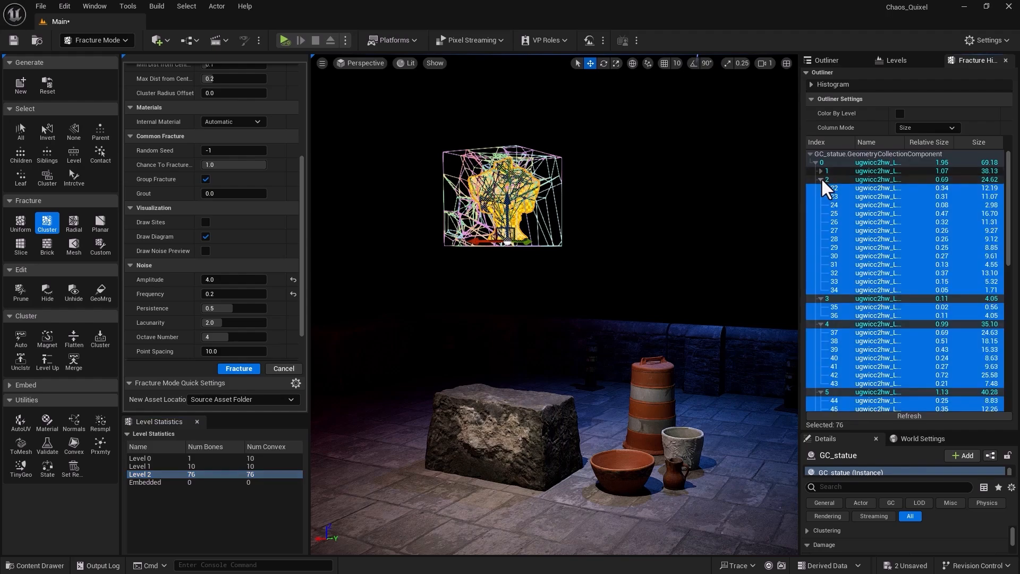
{"action": "left_click", "coordinate": [821, 180]}
{"action": "left_click", "coordinate": [820, 188]}
{"action": "left_click", "coordinate": [820, 196]}
{"action": "left_click", "coordinate": [820, 205]}
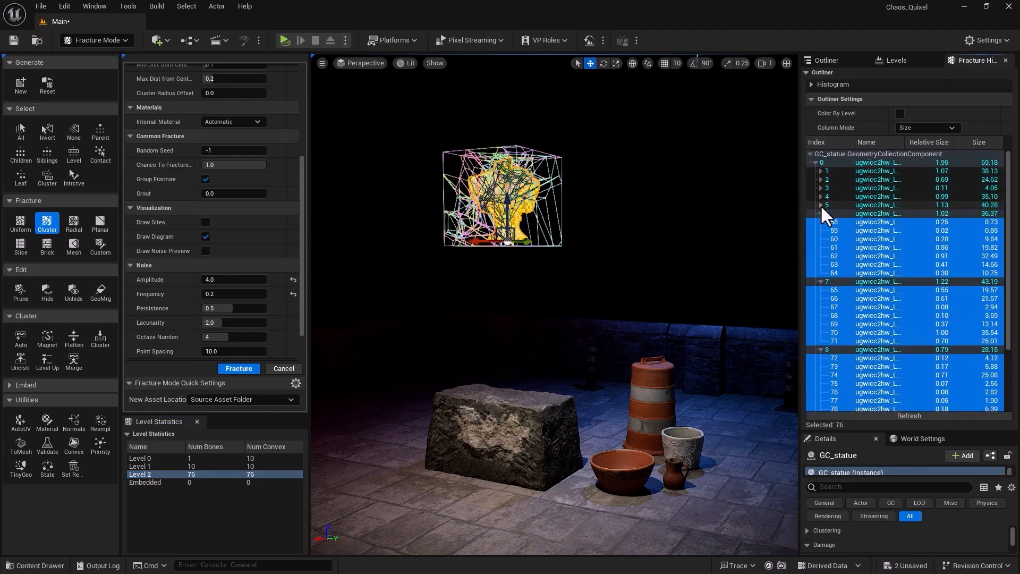
{"action": "left_click", "coordinate": [820, 213]}
{"action": "left_click", "coordinate": [818, 221]}
{"action": "left_click", "coordinate": [819, 230]}
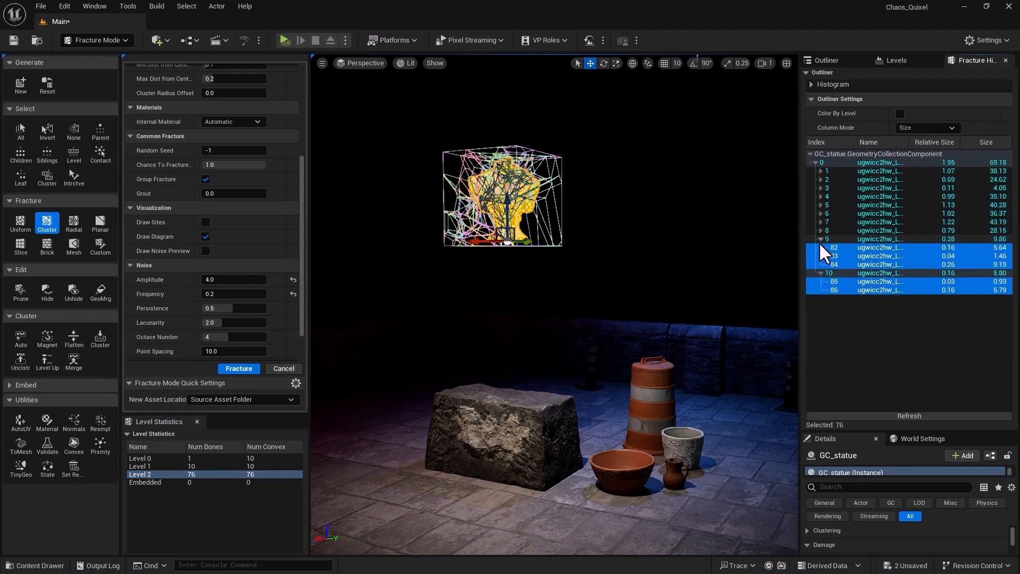
{"action": "left_click", "coordinate": [820, 240]}
{"action": "left_click", "coordinate": [819, 247]}
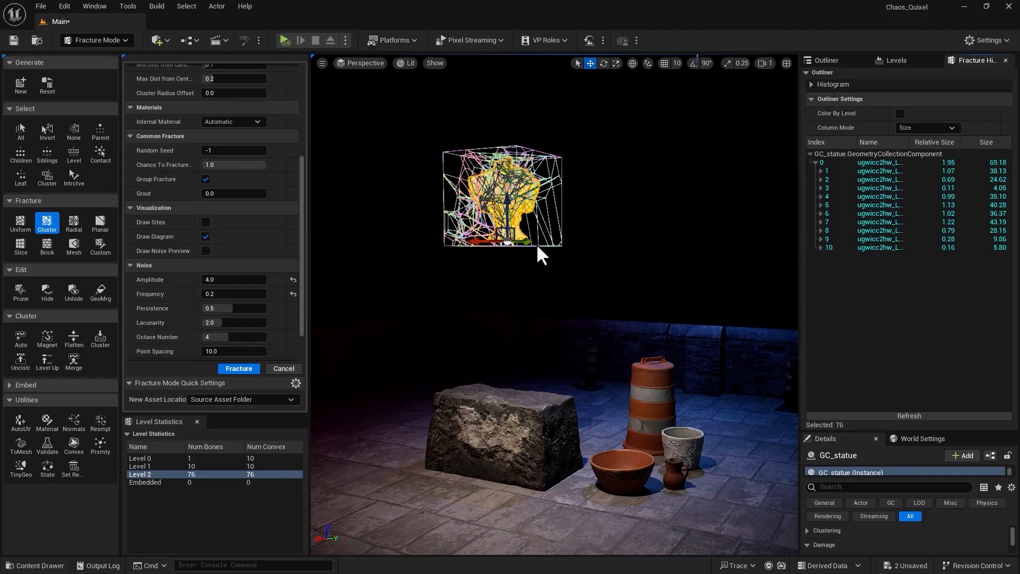
Cycle the viewed fracture level through to Root and back down to level 2.
{"action": "scroll", "coordinate": [299, 254], "scroll_direction": "up", "scroll_amount": 6}
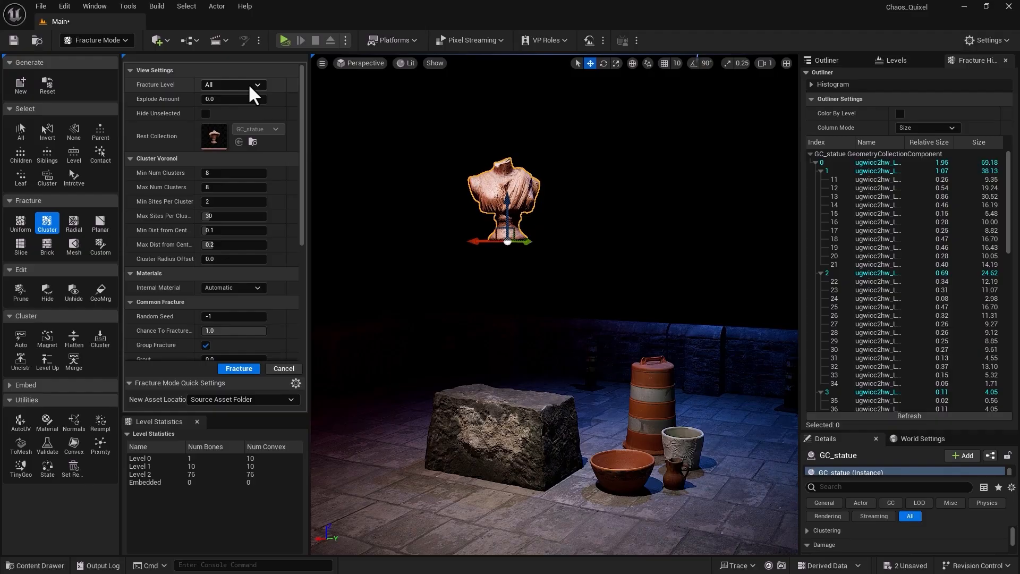
{"action": "key", "text": "shift+w"}
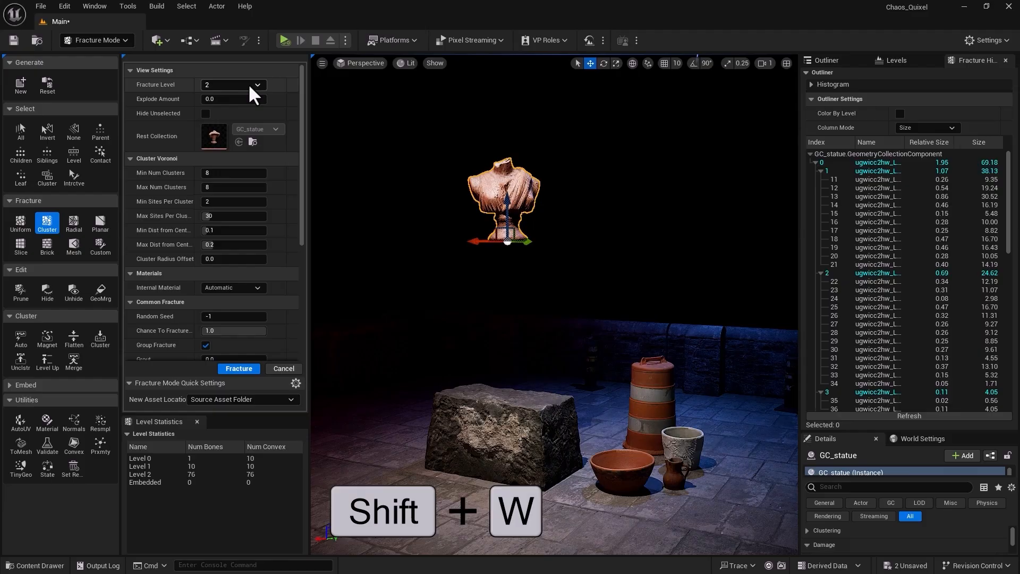
{"action": "key", "text": "shift+w"}
{"action": "key", "text": "shift+w"}
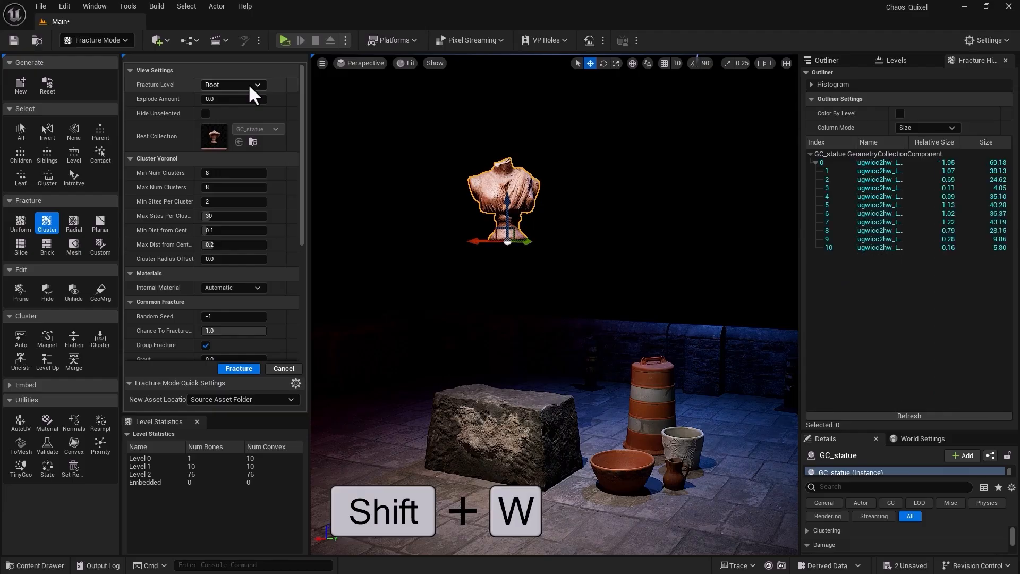
{"action": "key", "text": "shift+s"}
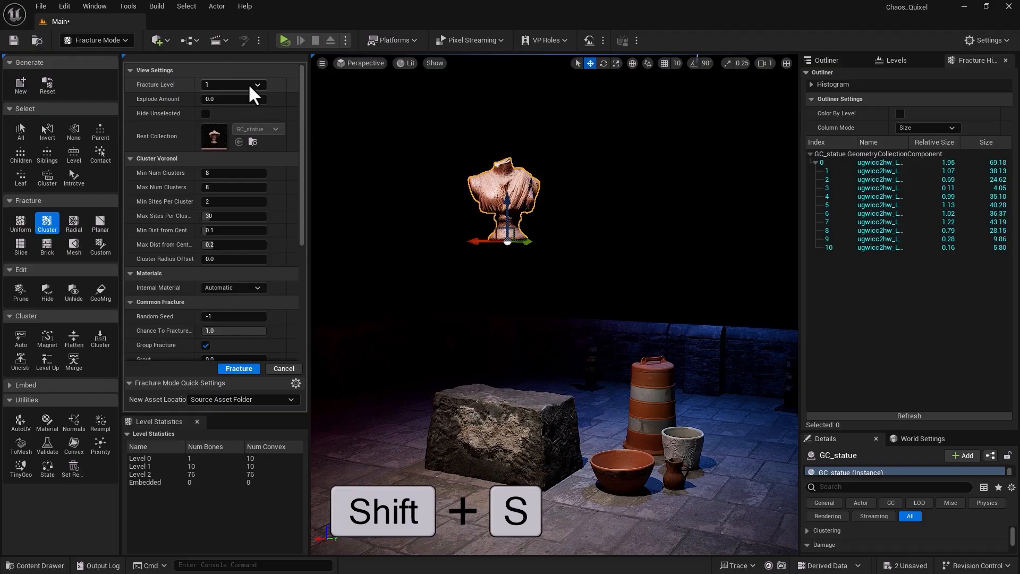
{"action": "key", "text": "shift+s"}
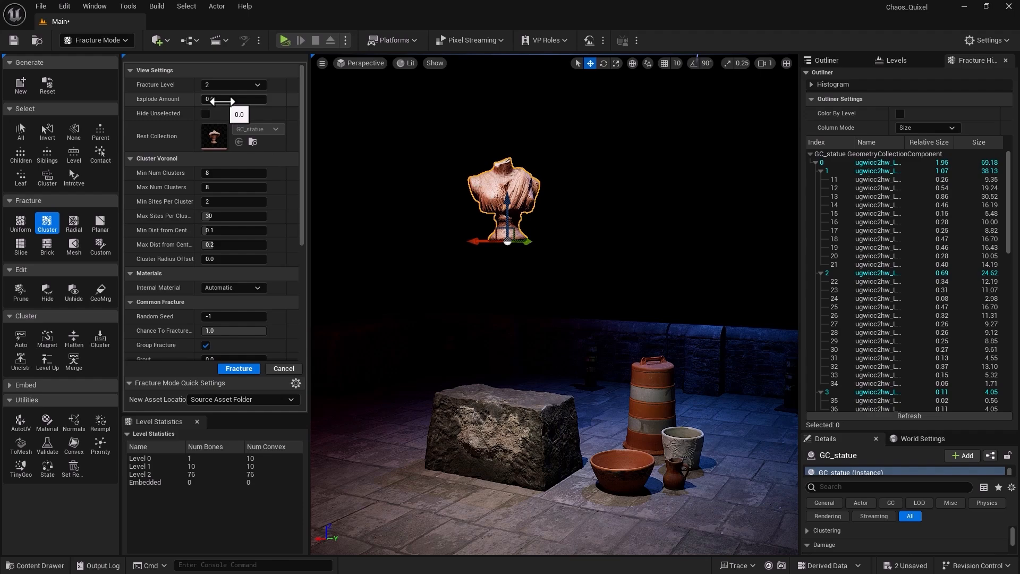
Preview the statue's pieces spread apart up to an explode amount of 1.0, and reset the amount to 0.
{"action": "key", "text": "shift+e"}
{"action": "key", "text": "shift+e"}
{"action": "key", "text": "shift+e"}
{"action": "key", "text": "shift+e"}
{"action": "key", "text": "shift+e"}
{"action": "key", "text": "shift+e"}
{"action": "key", "text": "shift+e"}
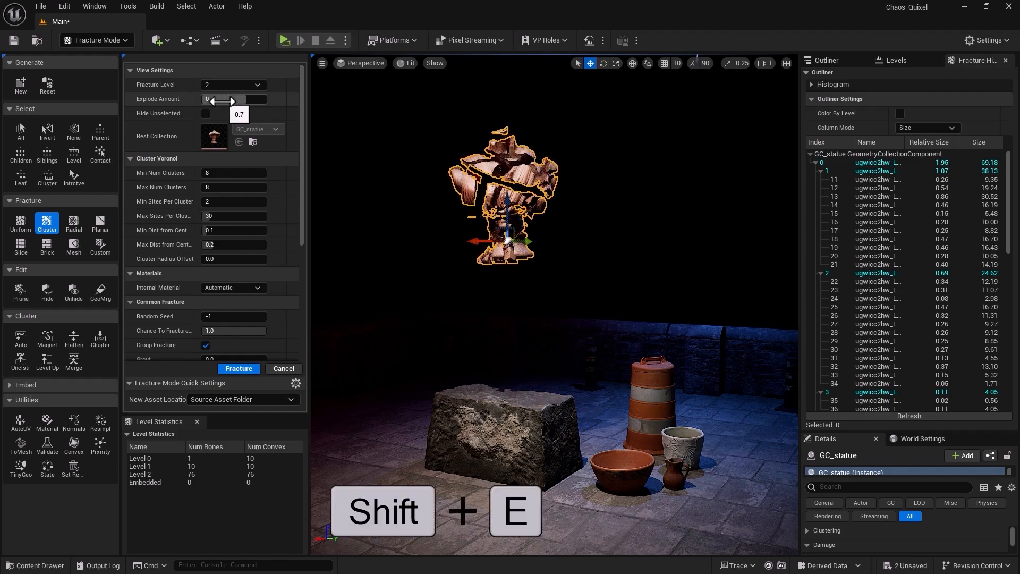
{"action": "key", "text": "shift+e"}
{"action": "key", "text": "shift+e"}
{"action": "key", "text": "shift+e"}
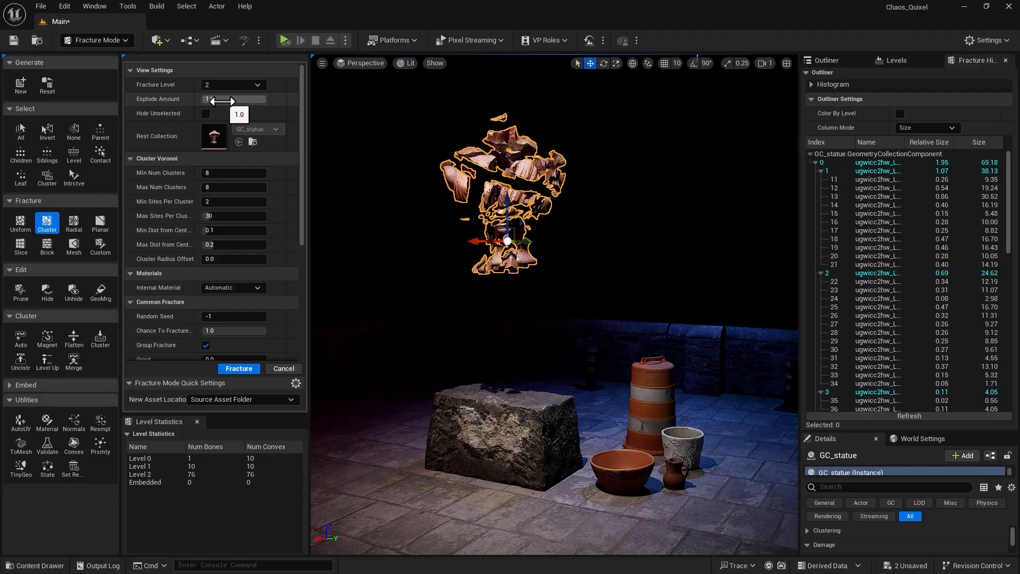
{"action": "left_click", "coordinate": [221, 99]}
{"action": "type", "text": "0"}
{"action": "key", "text": "Return"}
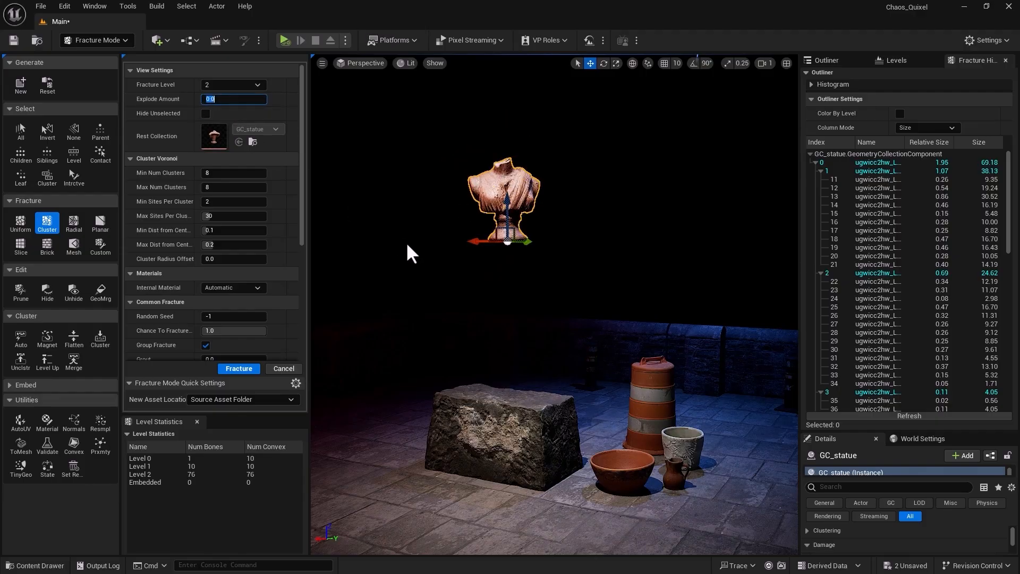
Run the simulation to test how the fractured statue breaks on the stone block, and stop it.
{"action": "middle_click_drag", "start_coordinate": [407, 412], "coordinate": [403, 440]}
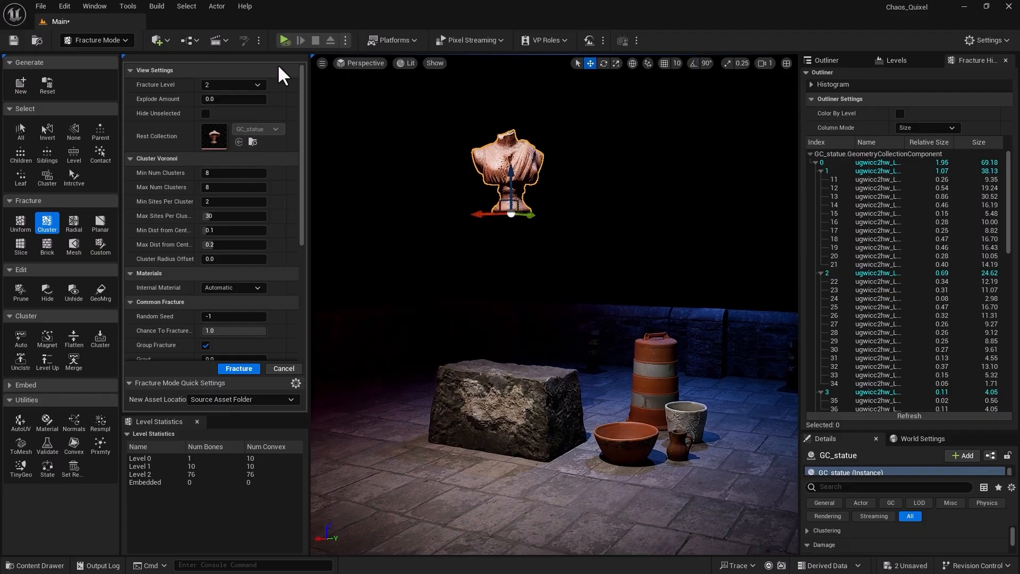
{"action": "left_click", "coordinate": [285, 40]}
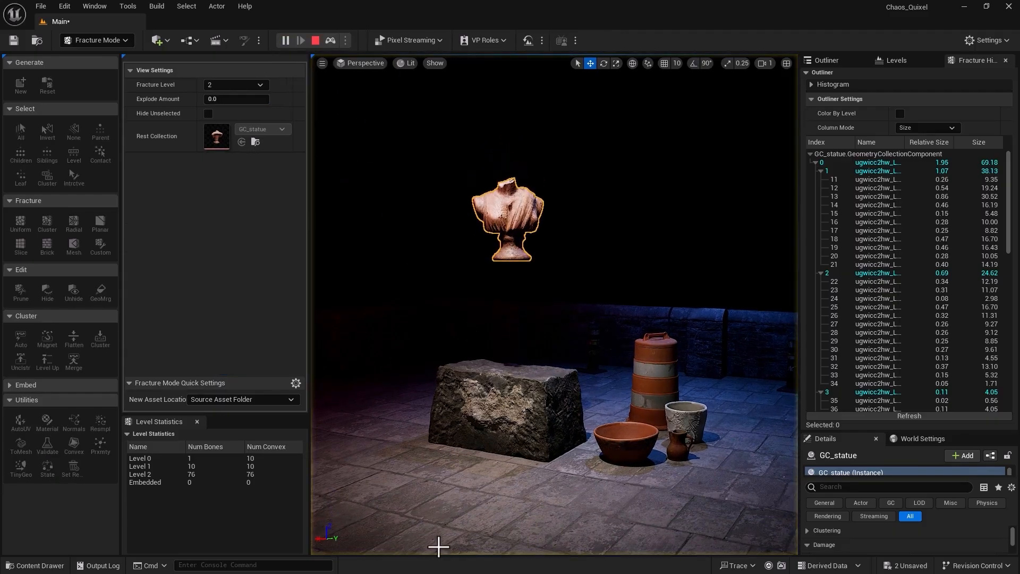
{"action": "right_click_drag", "start_coordinate": [406, 510], "coordinate": [457, 510]}
{"action": "left_click_drag", "start_coordinate": [457, 510], "coordinate": [393, 510], "text": "alt"}
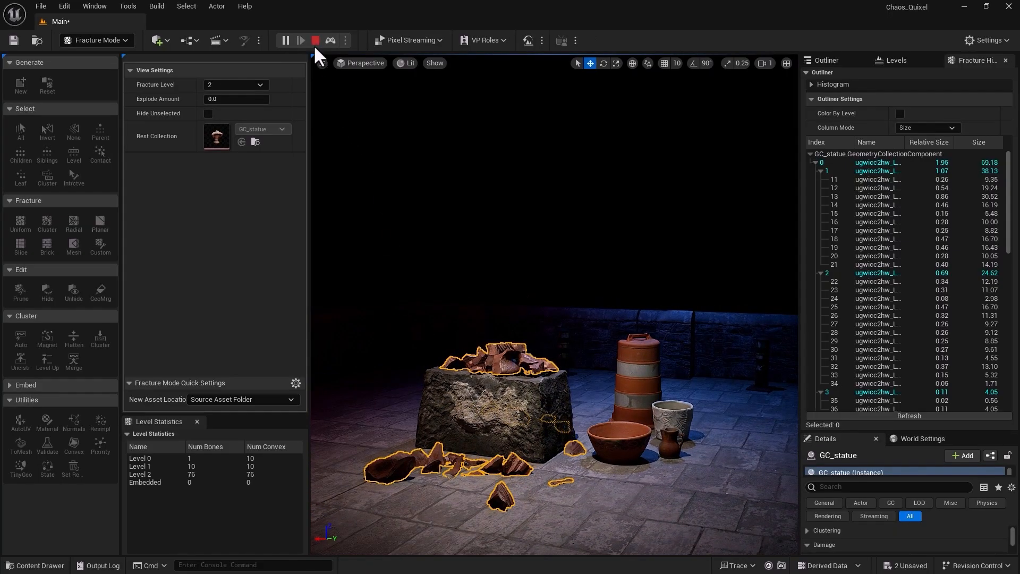
{"action": "left_click", "coordinate": [315, 40]}
Move the terracotta bowl away from the stone block to the far side of the white pot.
{"action": "left_click", "coordinate": [600, 441]}
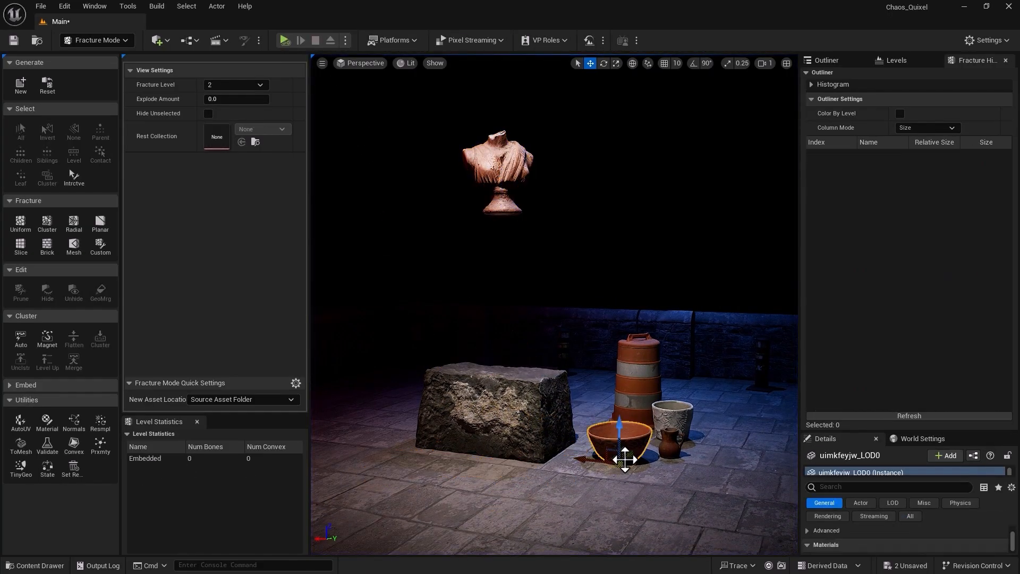
{"action": "left_click_drag", "start_coordinate": [630, 456], "coordinate": [715, 439]}
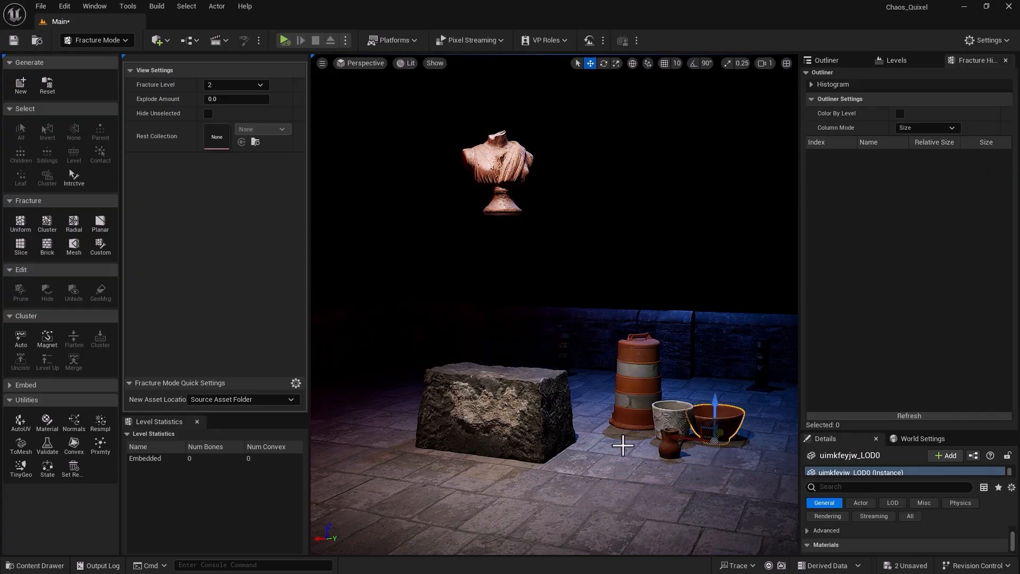
Select the statue and try selecting all of its bones against selecting a single piece on the lower chest.
{"action": "right_click_drag", "start_coordinate": [393, 176], "coordinate": [366, 110]}
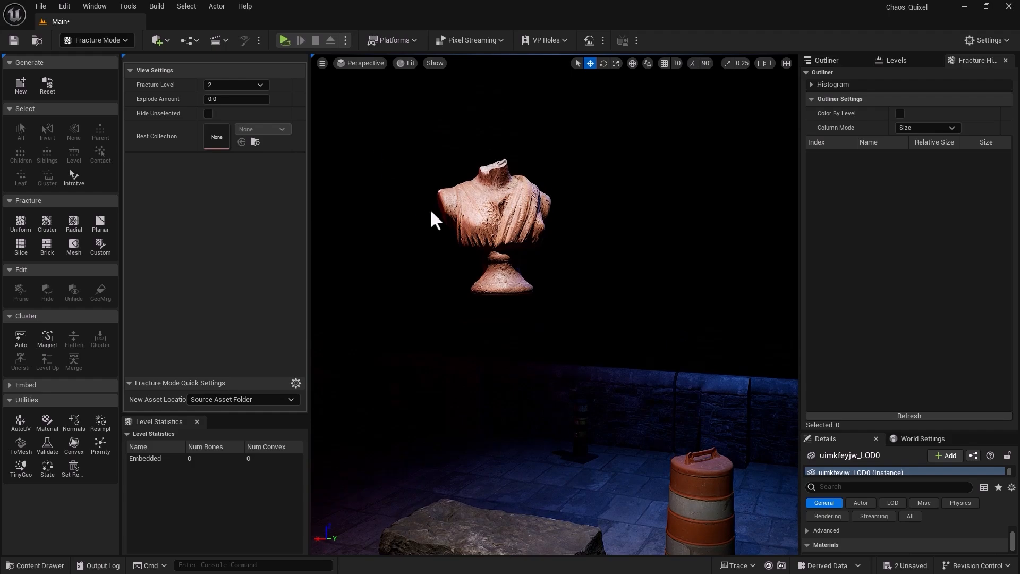
{"action": "left_click", "coordinate": [495, 219]}
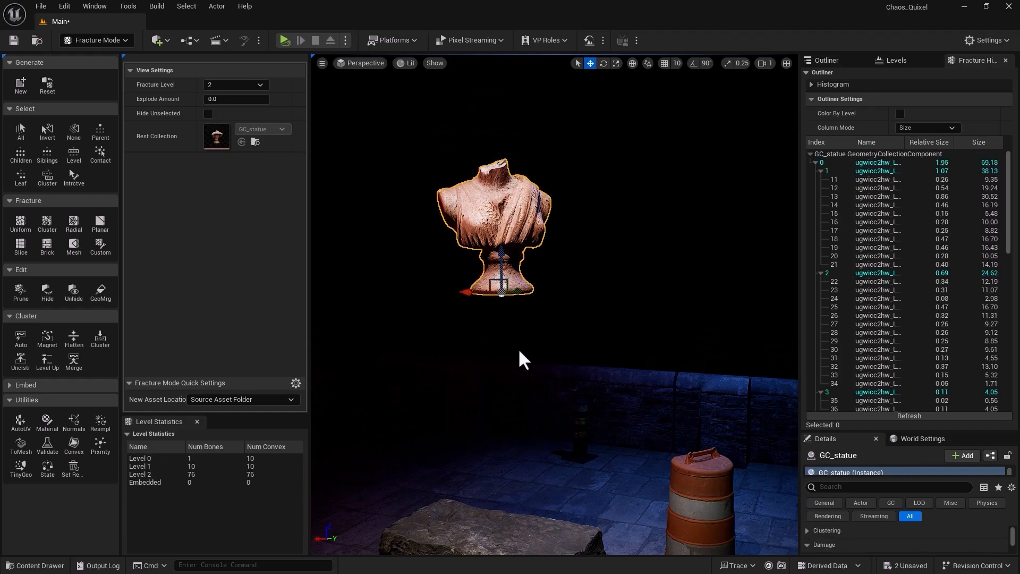
{"action": "left_click", "coordinate": [826, 60]}
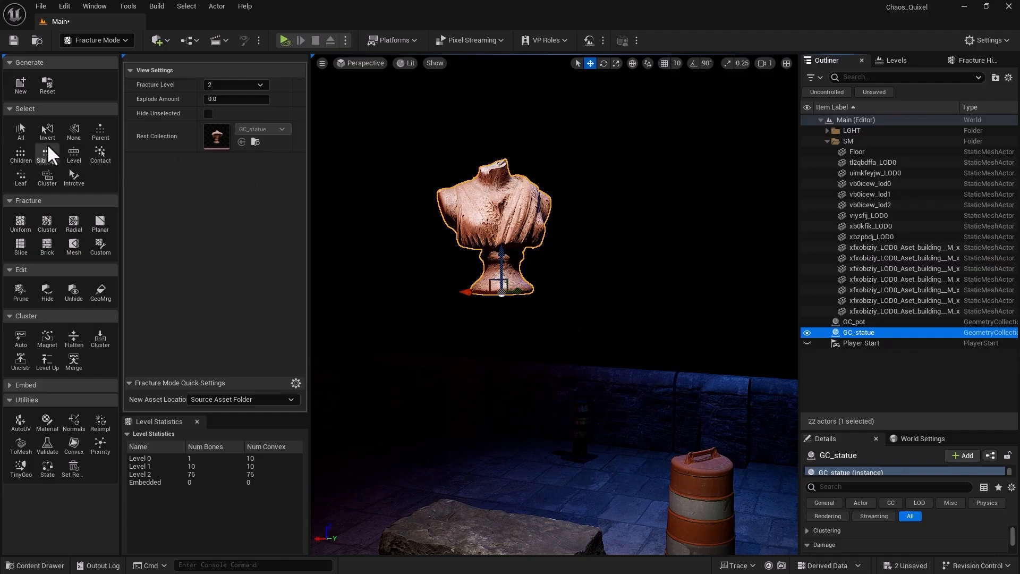
{"action": "left_click", "coordinate": [17, 131]}
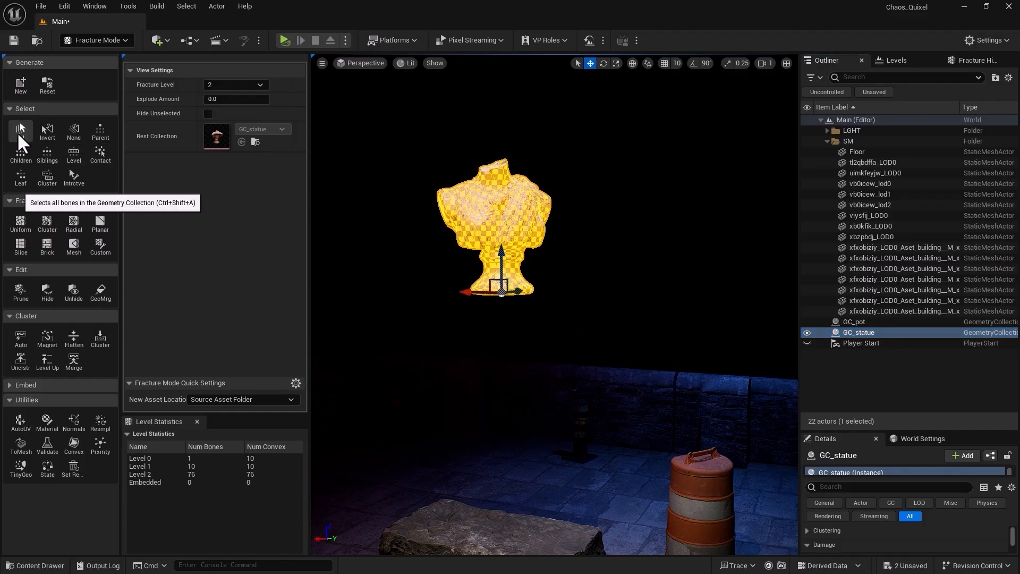
{"action": "left_click", "coordinate": [514, 238]}
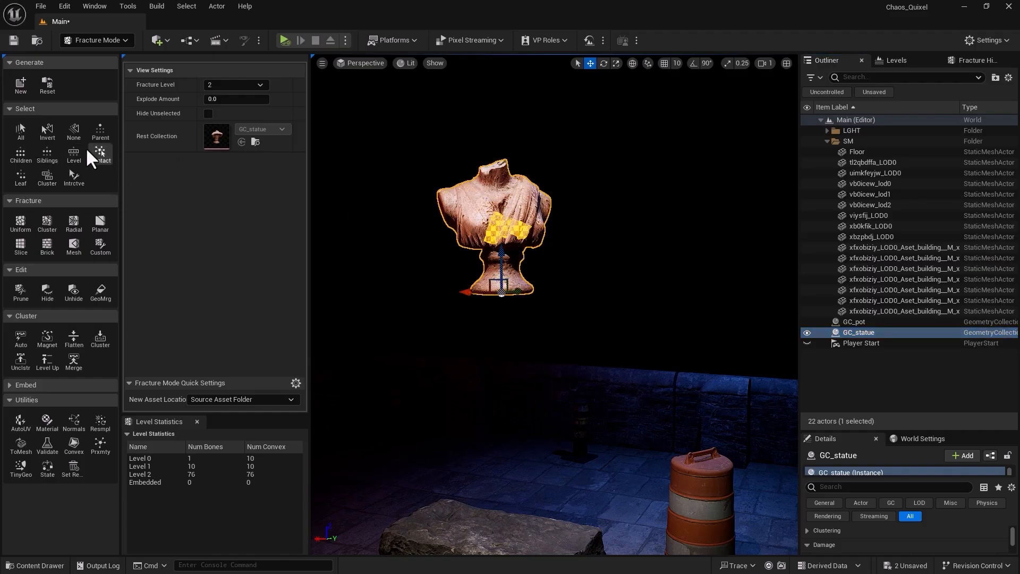
{"action": "left_click", "coordinate": [22, 134]}
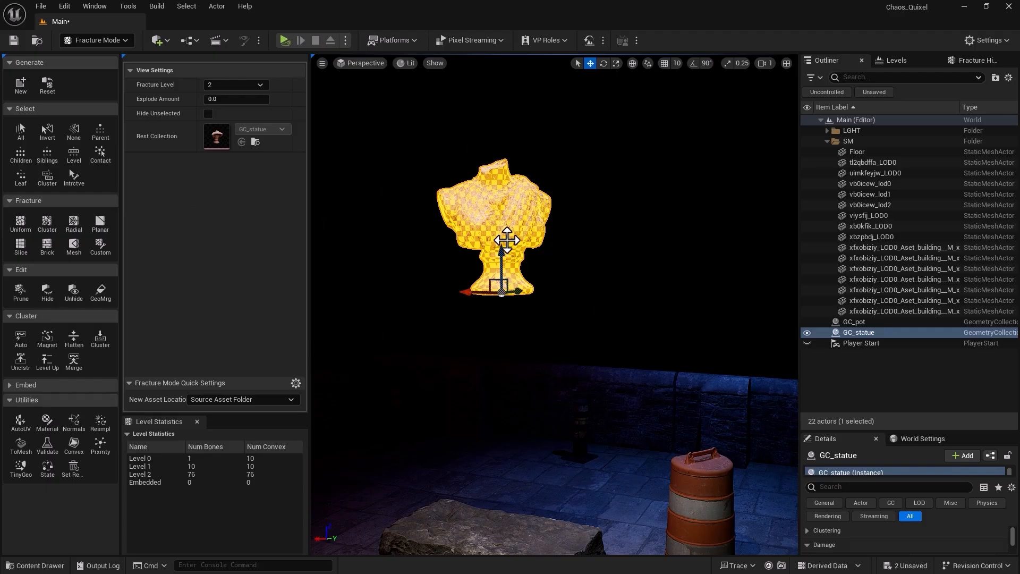
{"action": "left_click", "coordinate": [489, 233]}
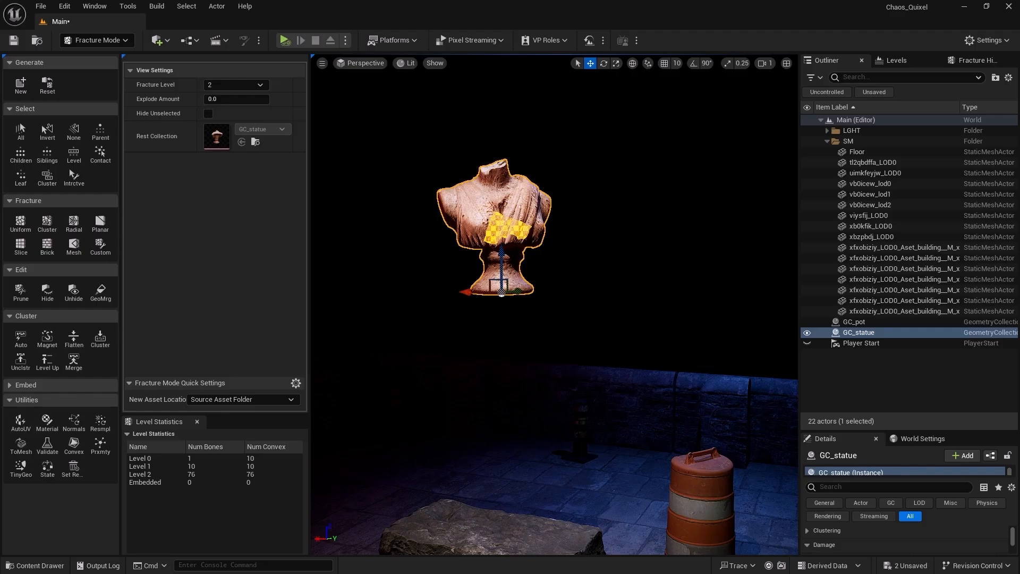
Pick individual pieces on the statue's chest and build a multi-piece selection across the torso.
{"action": "left_click", "coordinate": [476, 225]}
{"action": "left_click", "coordinate": [482, 206]}
{"action": "left_click", "coordinate": [474, 222]}
{"action": "left_click", "coordinate": [483, 196]}
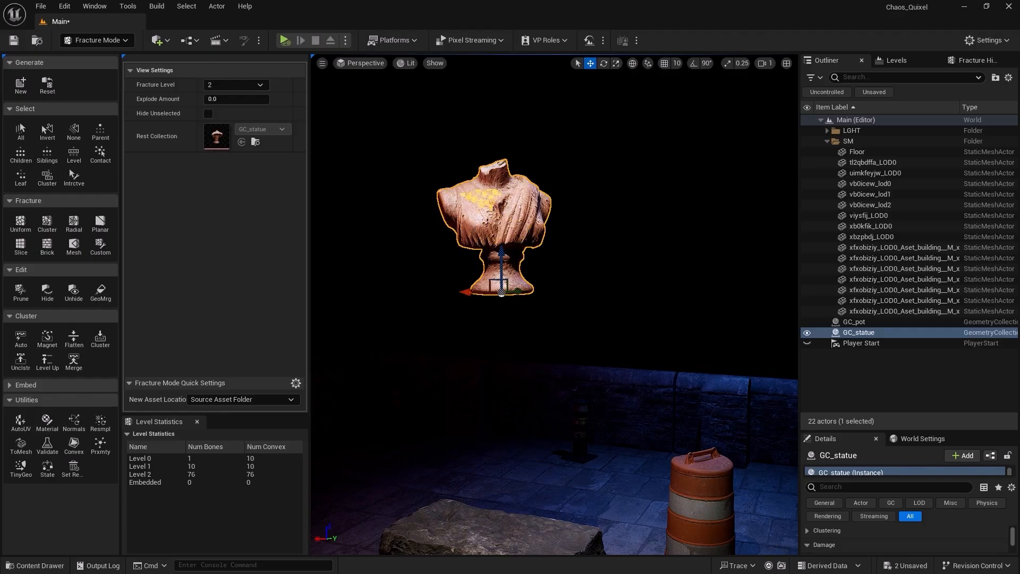
{"action": "left_click", "coordinate": [478, 215], "text": "ctrl"}
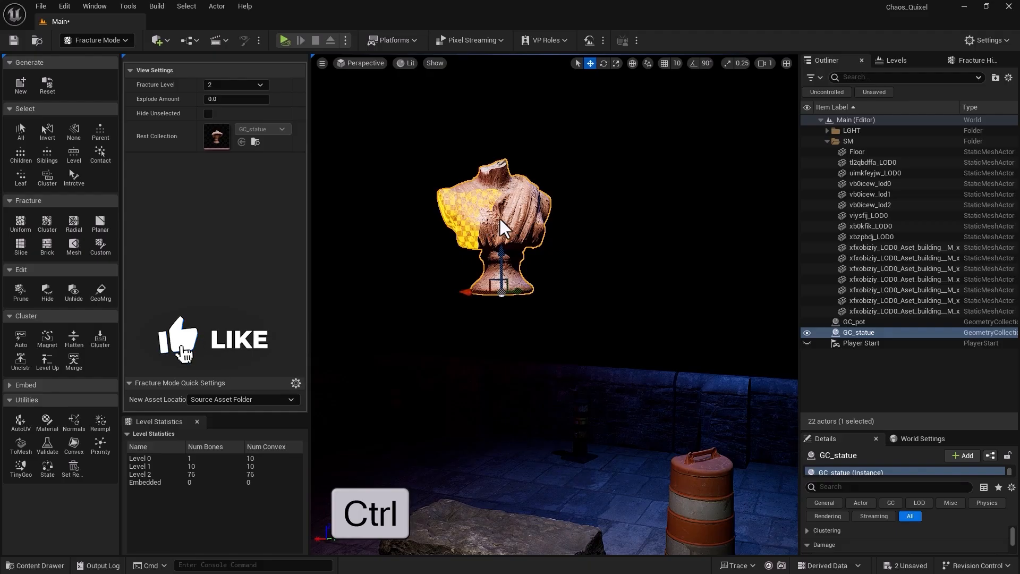
{"action": "left_click", "coordinate": [494, 218], "text": "ctrl"}
{"action": "left_click", "coordinate": [520, 213], "text": "ctrl"}
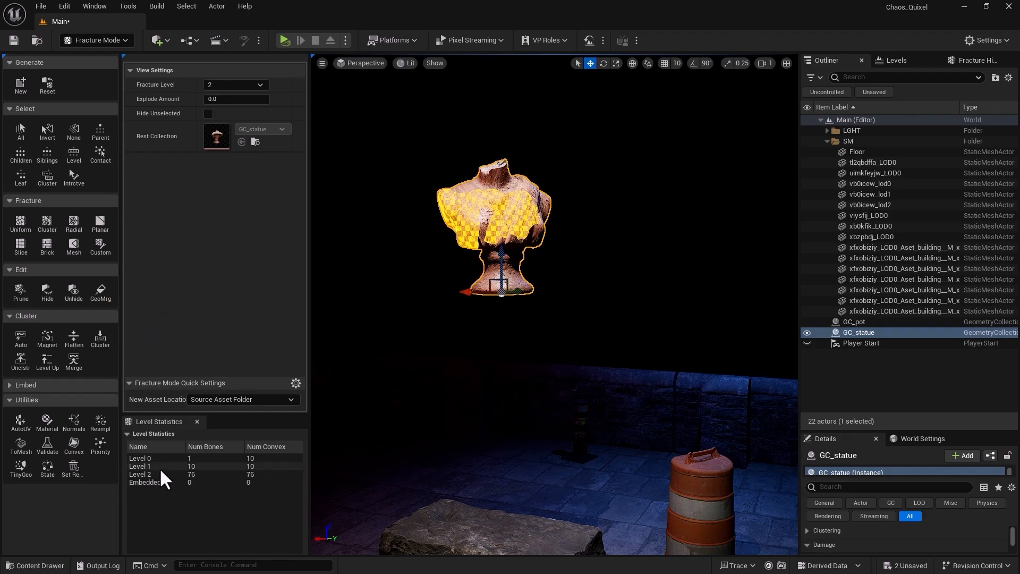
Invert the statue's bone selection and clear it.
{"action": "left_click", "coordinate": [46, 136]}
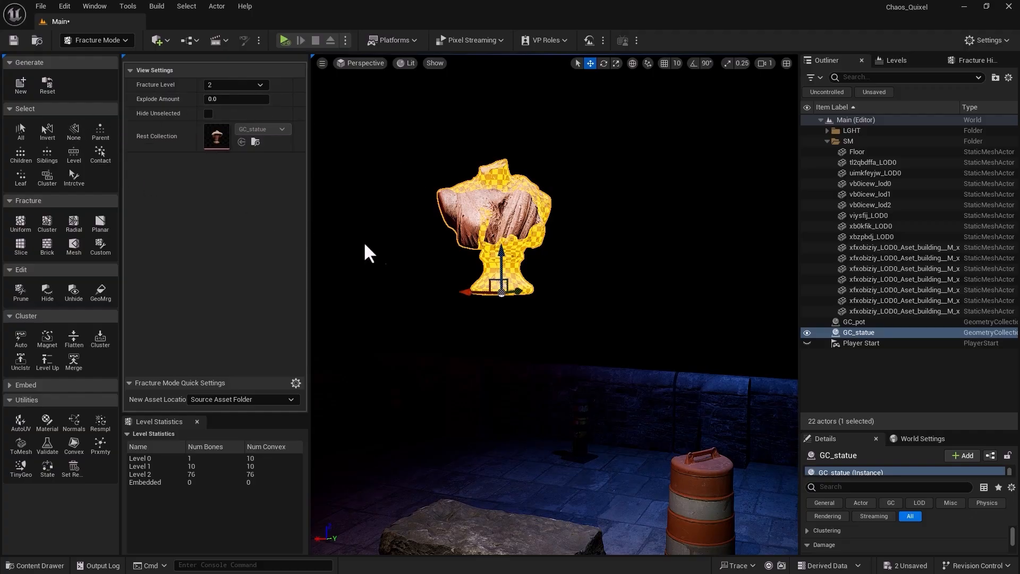
{"action": "left_click", "coordinate": [74, 135]}
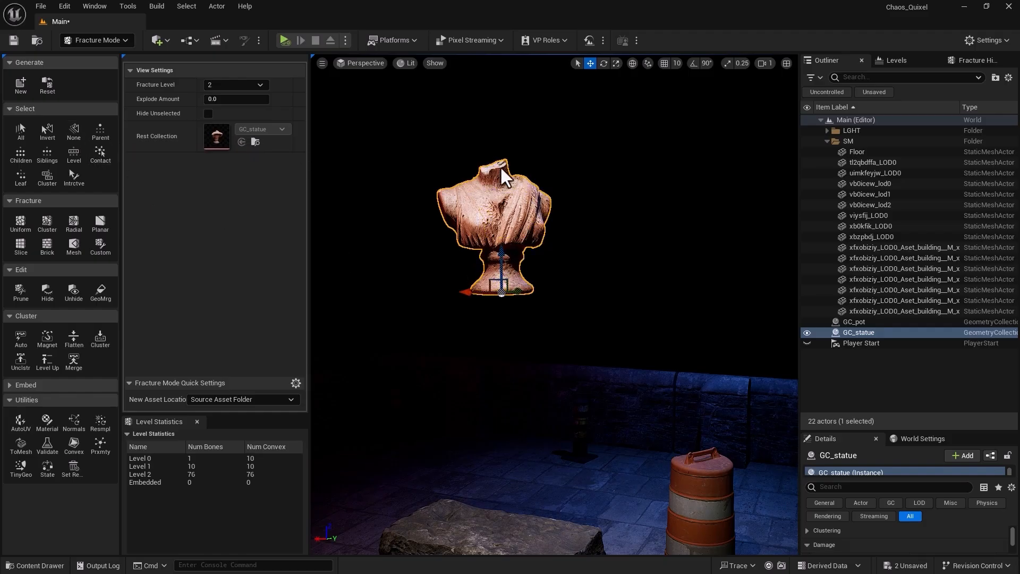
With the fracture hierarchy shown, select a lower chest piece, switch to its parent bone and select that parent's children.
{"action": "left_click", "coordinate": [956, 62]}
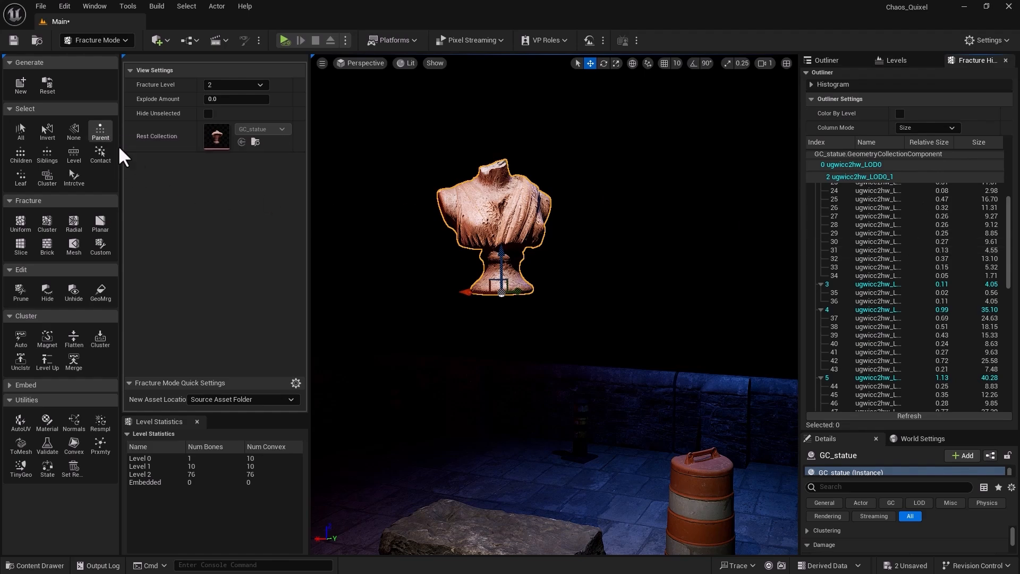
{"action": "left_click", "coordinate": [528, 245]}
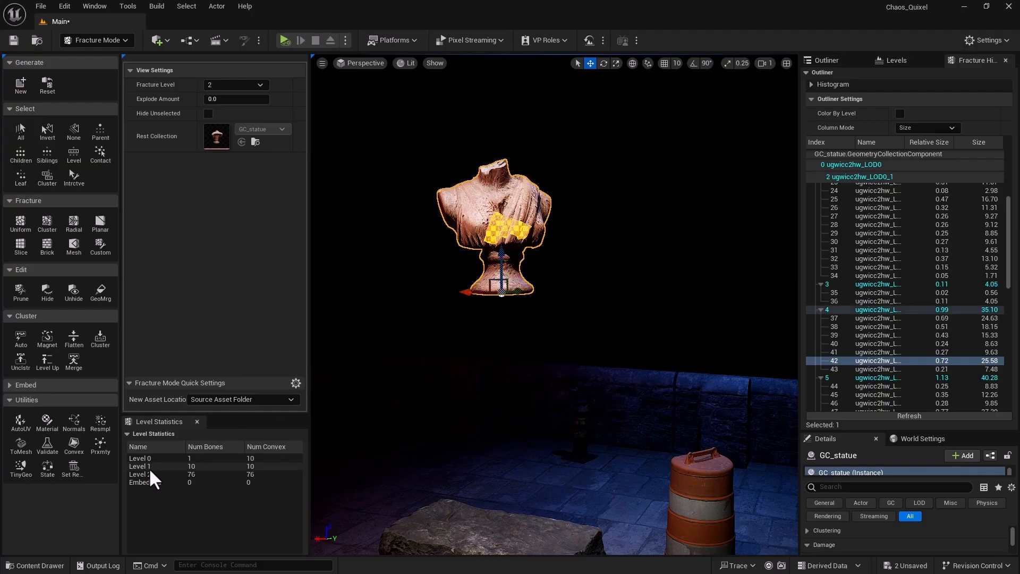
{"action": "left_click", "coordinate": [97, 136]}
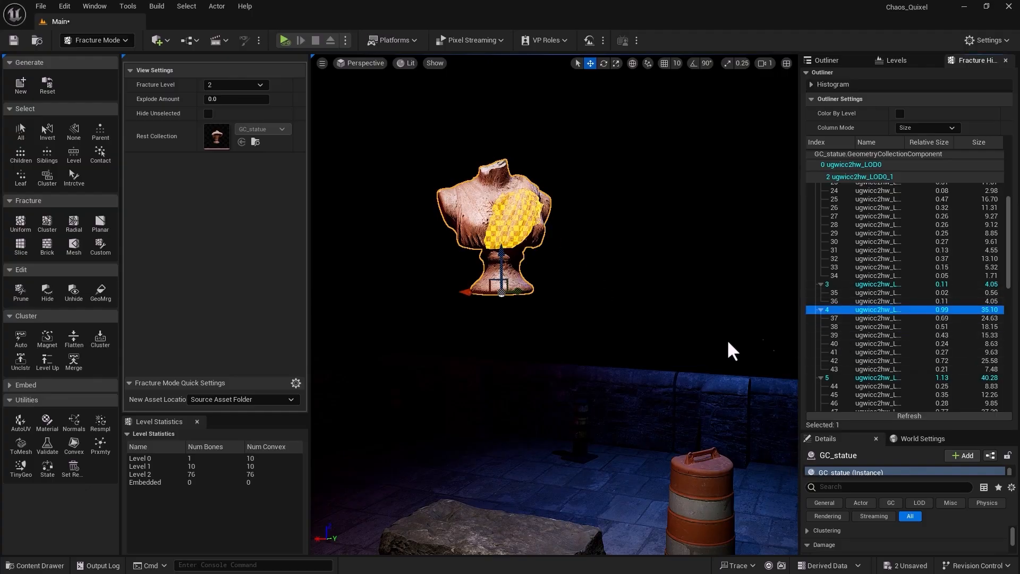
{"action": "left_click", "coordinate": [21, 158]}
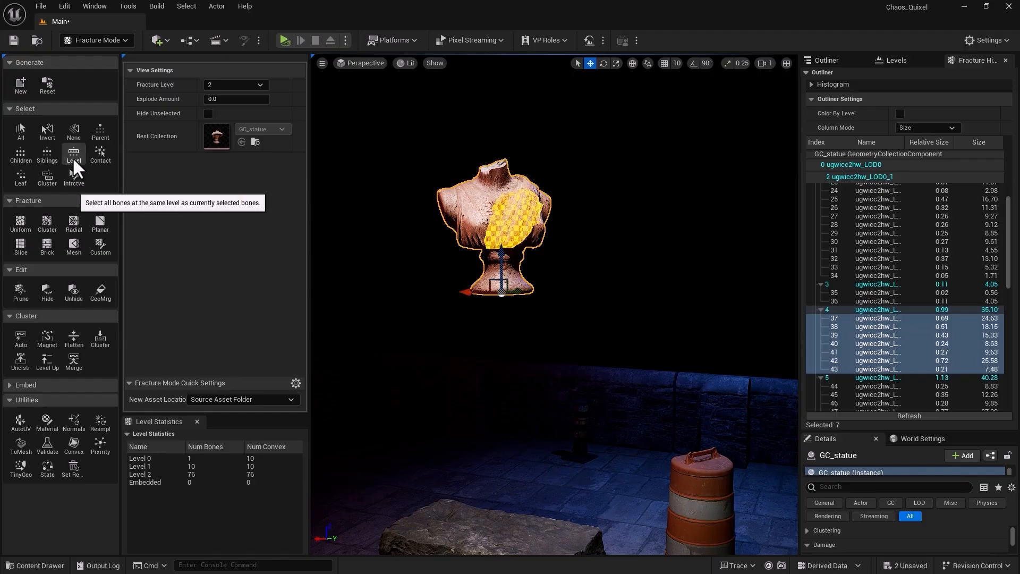
Select a single piece on the side of the chest and extend the selection to all bones at the same level.
{"action": "left_click", "coordinate": [469, 207]}
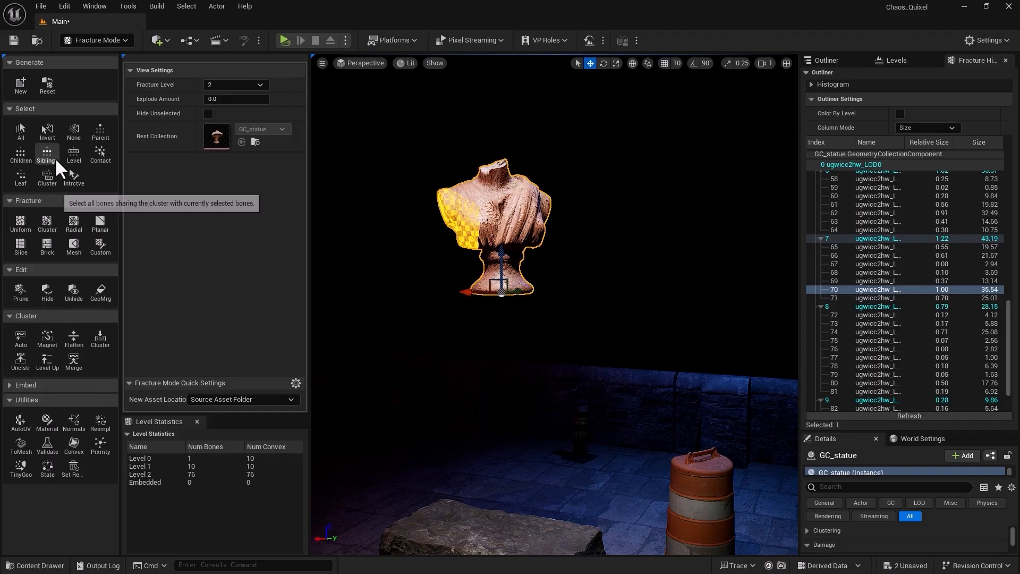
{"action": "left_click", "coordinate": [74, 153]}
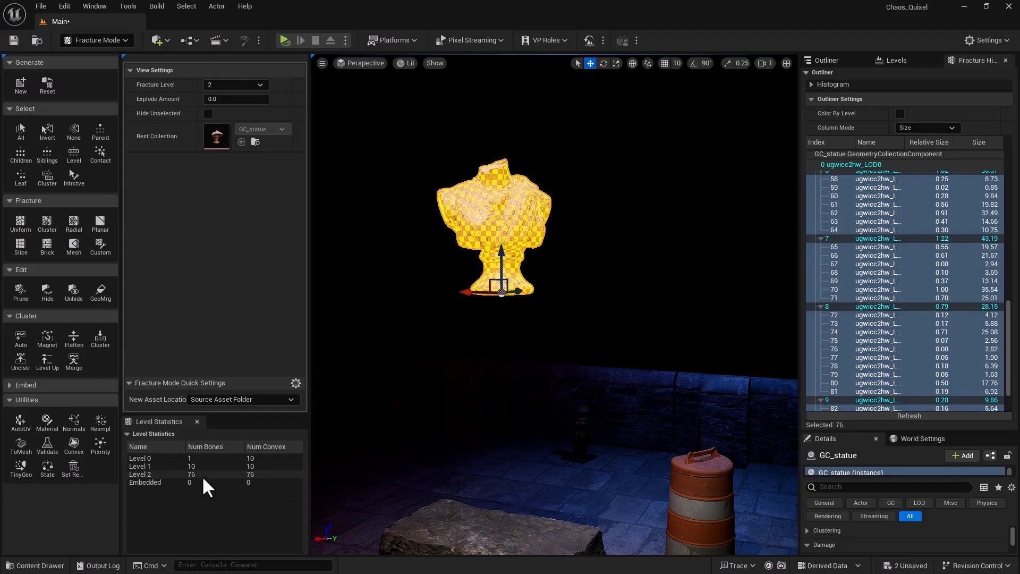
Select the neck piece, extend the selection to the bones in contact with it, and inspect them in the fracture hierarchy.
{"action": "right_click_drag", "start_coordinate": [562, 253], "coordinate": [354, 258], "text": "alt"}
{"action": "middle_click_drag", "start_coordinate": [354, 258], "coordinate": [446, 384], "text": "alt"}
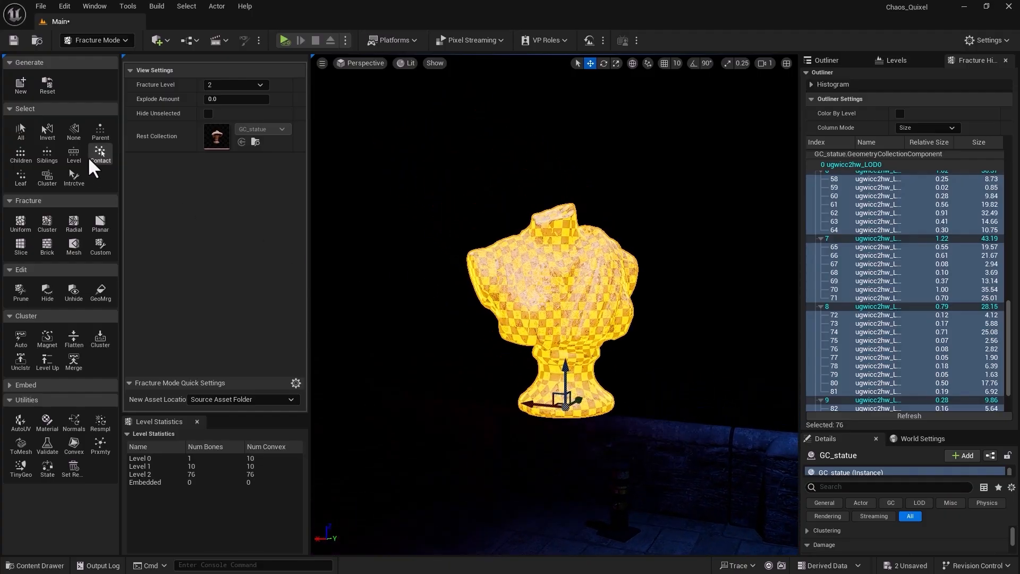
{"action": "left_click", "coordinate": [566, 227]}
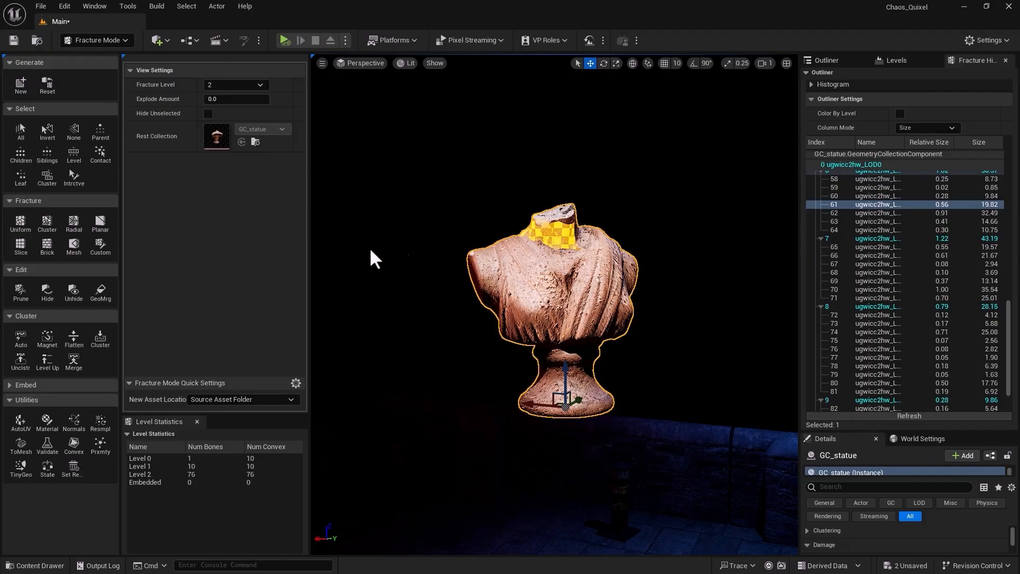
{"action": "left_click", "coordinate": [97, 155]}
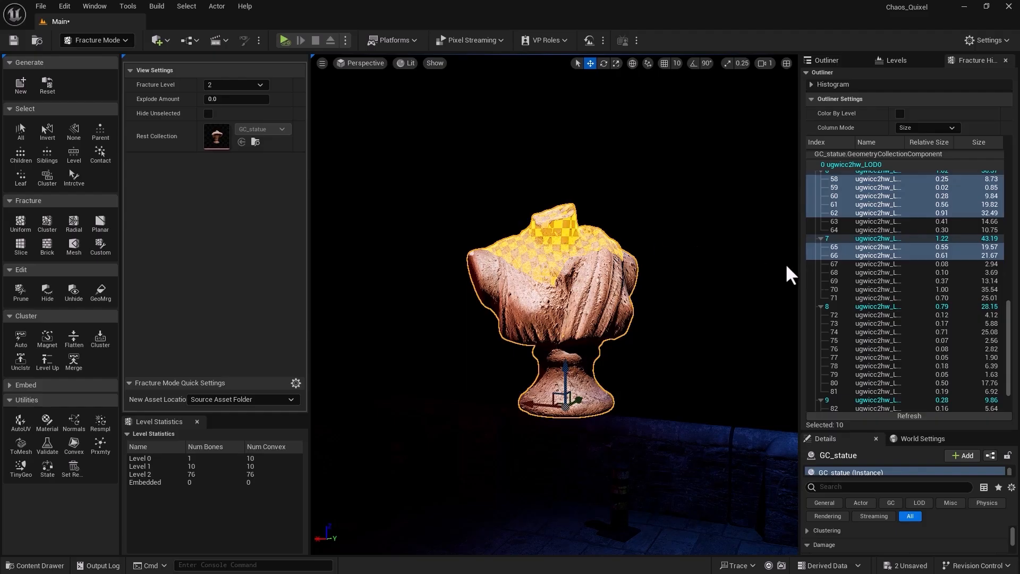
{"action": "mouse_move", "coordinate": [1008, 328]}
{"action": "left_mouse_down"}
{"action": "mouse_move", "coordinate": [1015, 248]}
{"action": "mouse_move", "coordinate": [1016, 325]}
{"action": "left_mouse_up"}
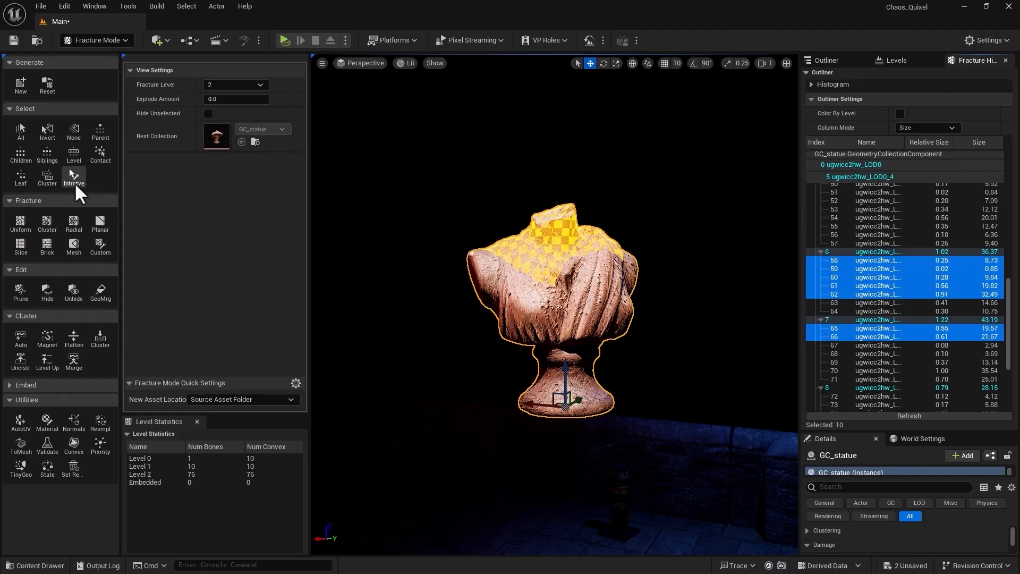
Clear the selection and use interactive selection in Rect Select mode to box-select the pieces across the statue's torso.
{"action": "left_click", "coordinate": [442, 381]}
{"action": "right_click_drag", "start_coordinate": [442, 380], "coordinate": [470, 371]}
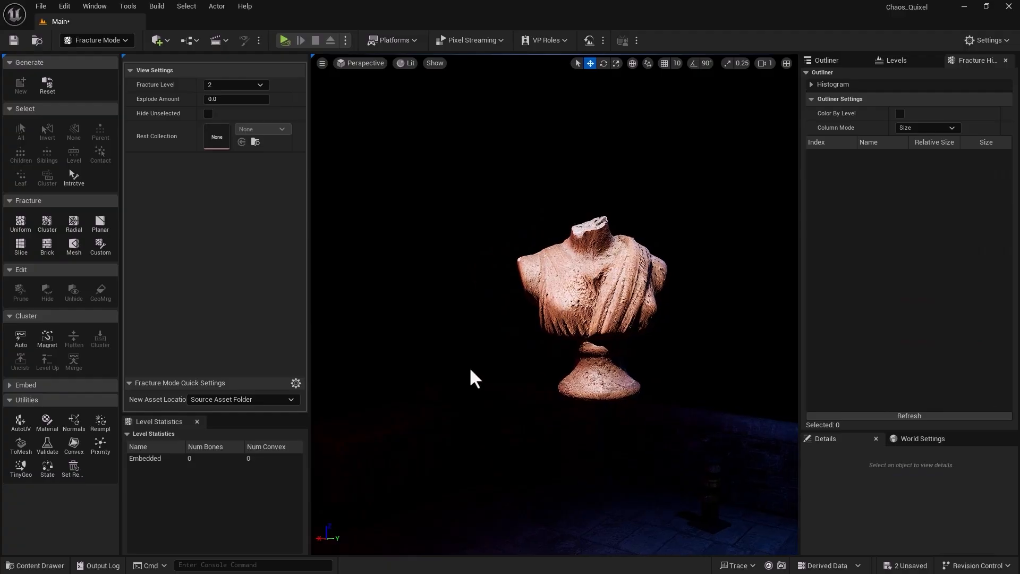
{"action": "left_click", "coordinate": [69, 180]}
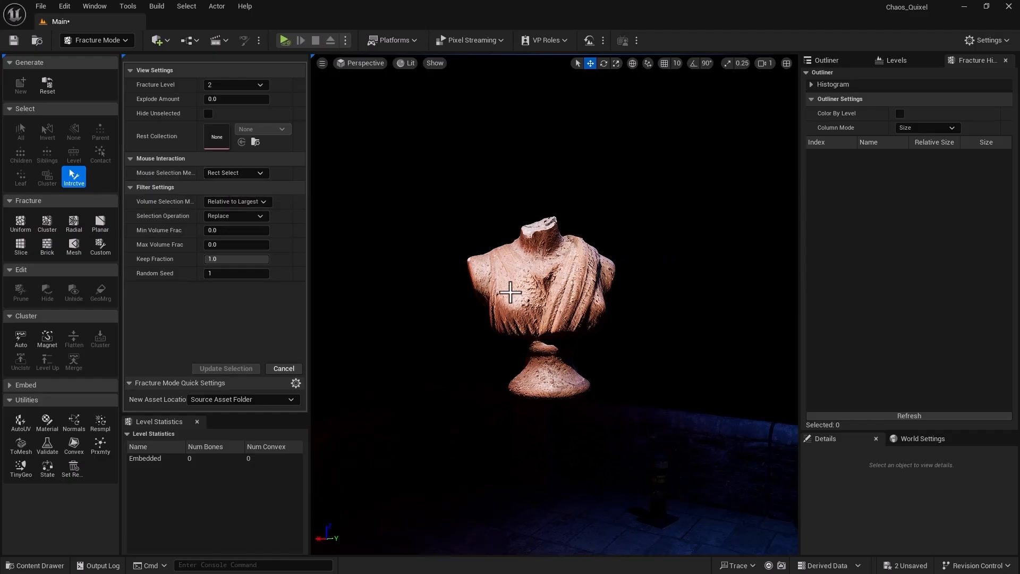
{"action": "left_click", "coordinate": [516, 292]}
{"action": "left_click_drag", "start_coordinate": [519, 315], "coordinate": [652, 329]}
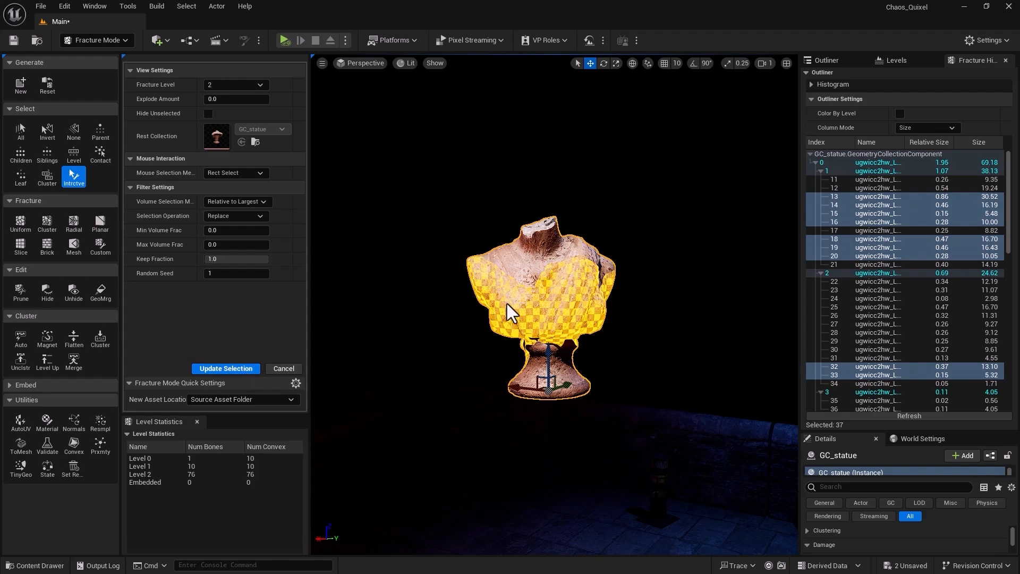
Fracture the selected torso pieces with Uniform Voronoi, using 5 for both the minimum and maximum sites.
{"action": "left_click", "coordinate": [22, 223]}
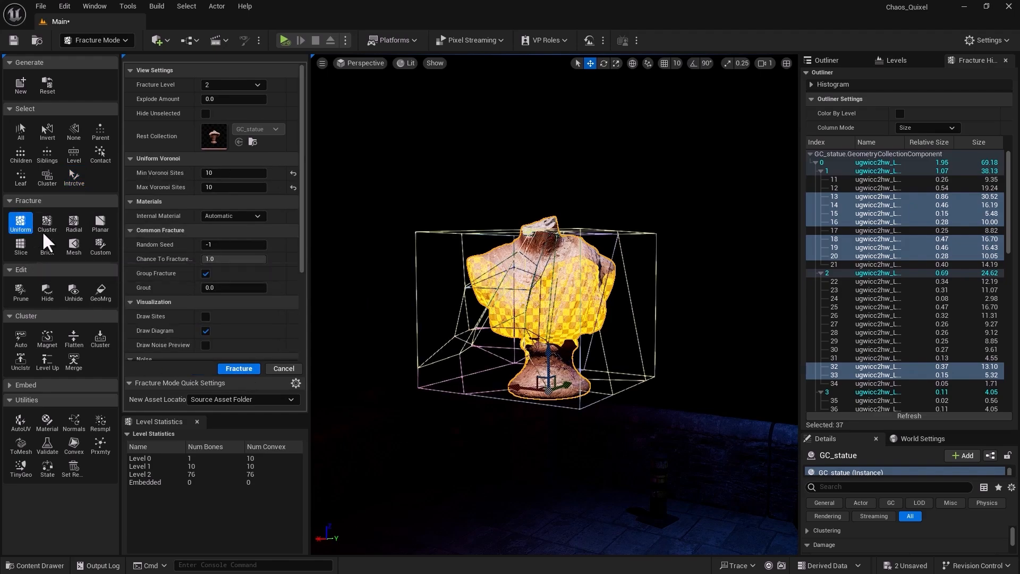
{"action": "left_click", "coordinate": [220, 173]}
{"action": "type", "text": "5"}
{"action": "key", "text": "Tab"}
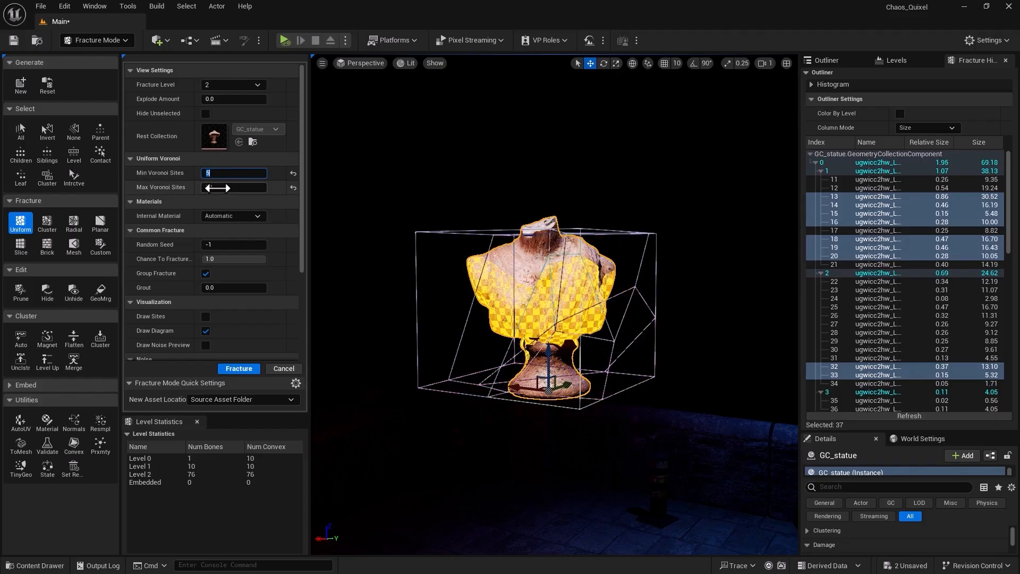
{"action": "type", "text": "5"}
{"action": "key", "text": "Return"}
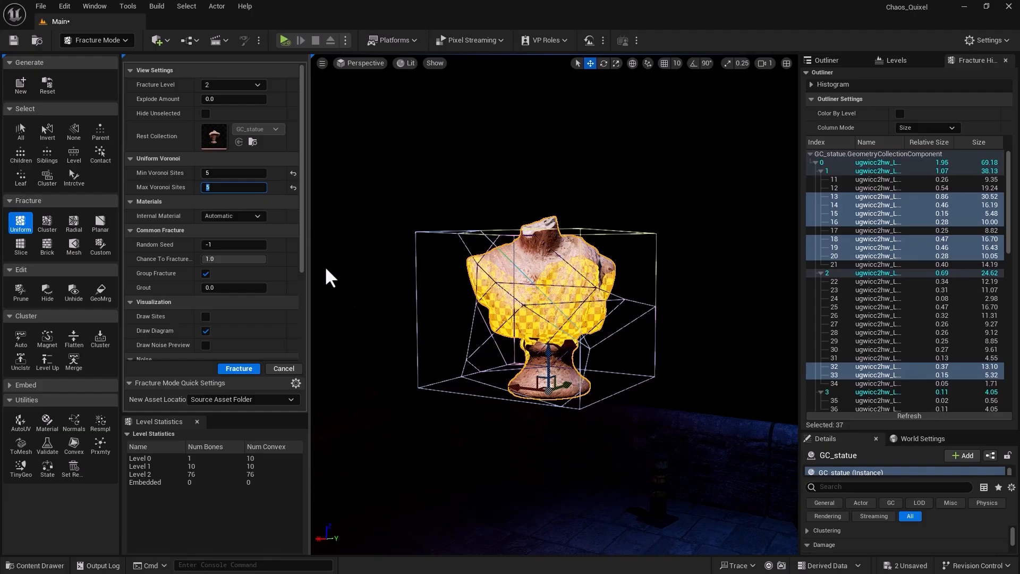
{"action": "left_click_drag", "start_coordinate": [302, 256], "coordinate": [303, 325]}
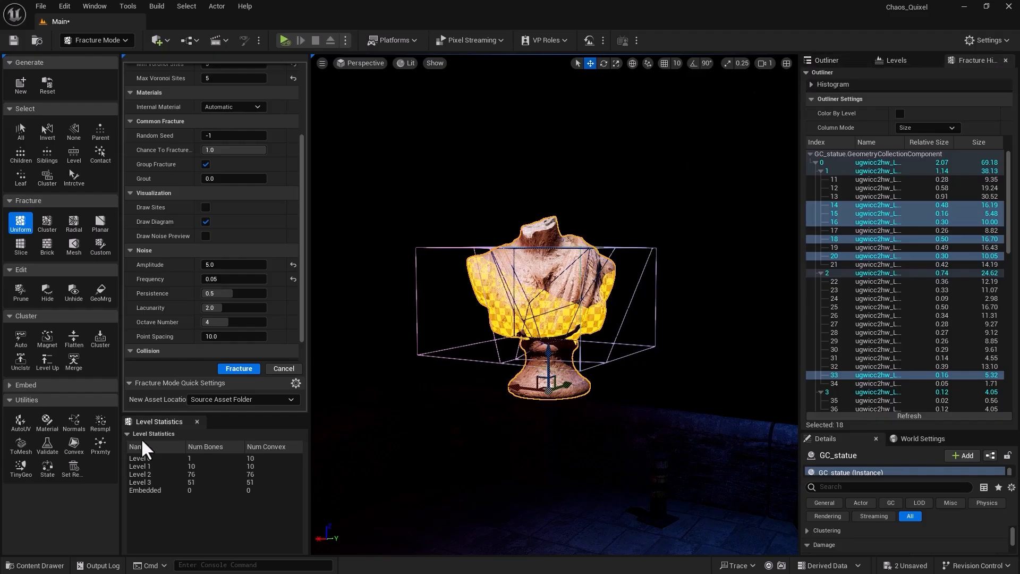
Enlarge the statue's details area and set its Damage Threshold at index 2 to 5.0.
{"action": "left_click", "coordinate": [847, 62]}
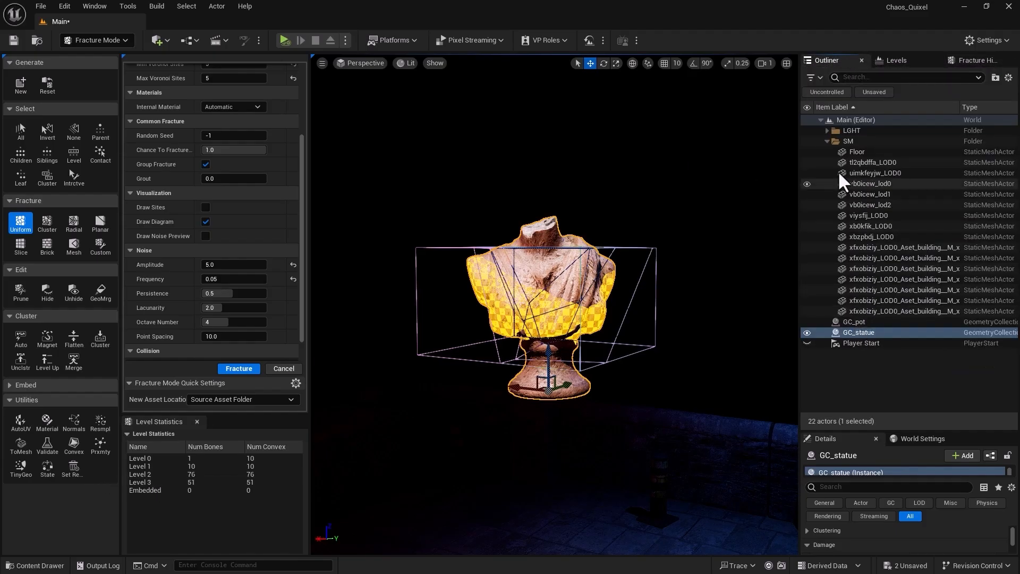
{"action": "left_click", "coordinate": [827, 141]}
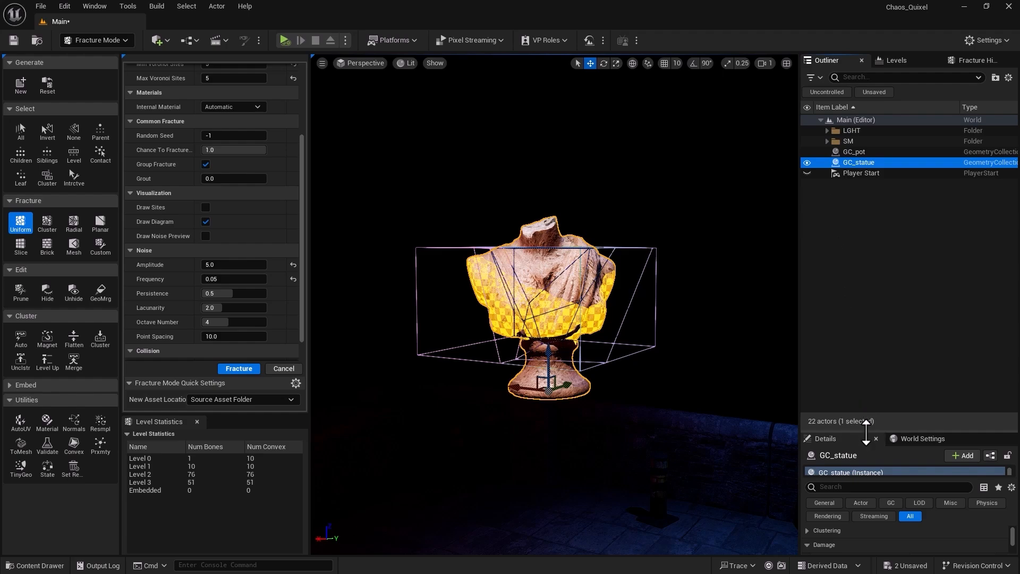
{"action": "left_click_drag", "start_coordinate": [864, 430], "coordinate": [864, 233]}
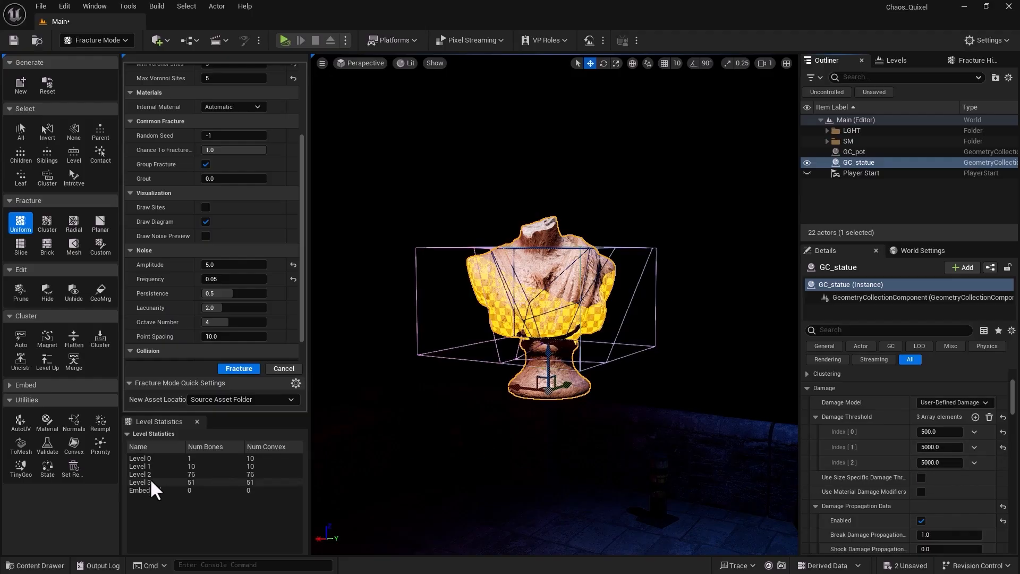
{"action": "left_click", "coordinate": [930, 464]}
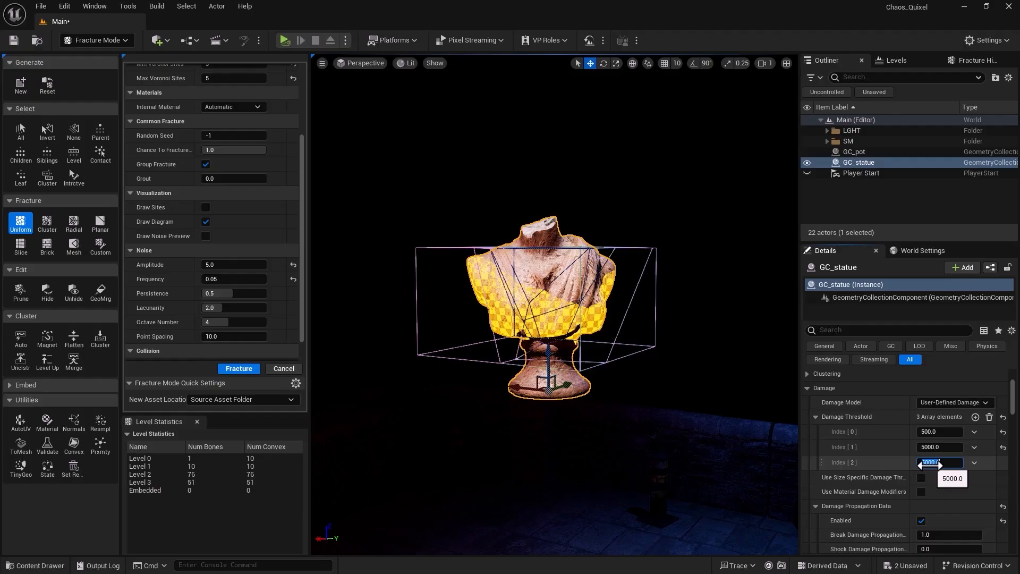
{"action": "type", "text": "5.0"}
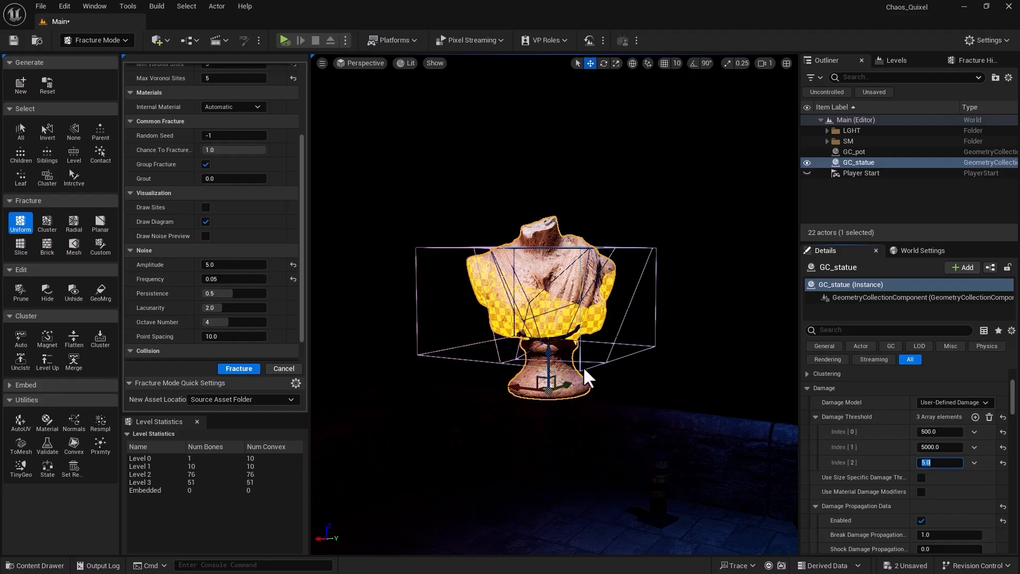
{"action": "scroll", "coordinate": [583, 367], "scroll_direction": "down", "scroll_amount": 5}
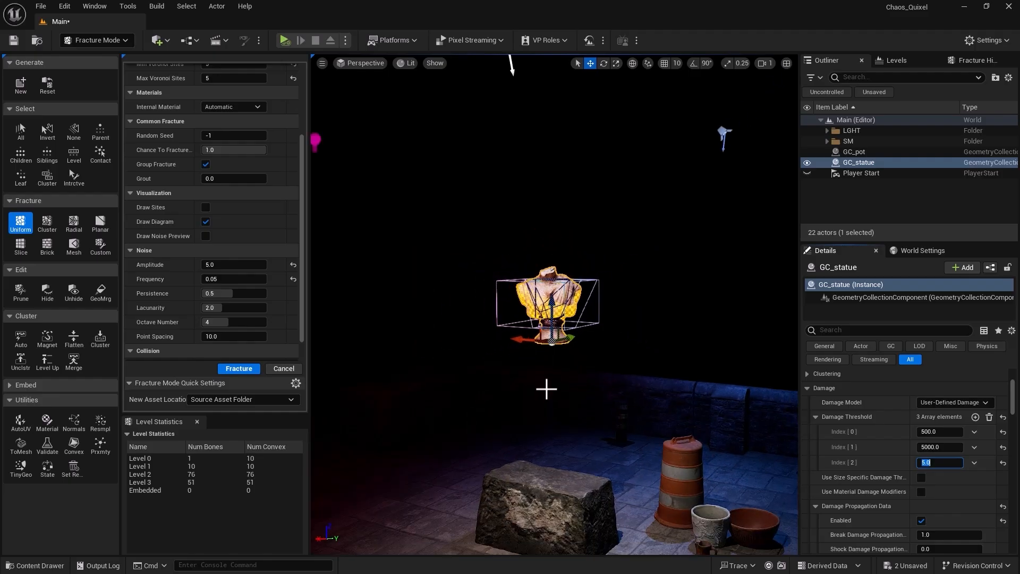
Simulate the level to test how the fractured statue breaks on the stone block, and stop the simulation.
{"action": "middle_click_drag", "start_coordinate": [547, 388], "coordinate": [547, 448]}
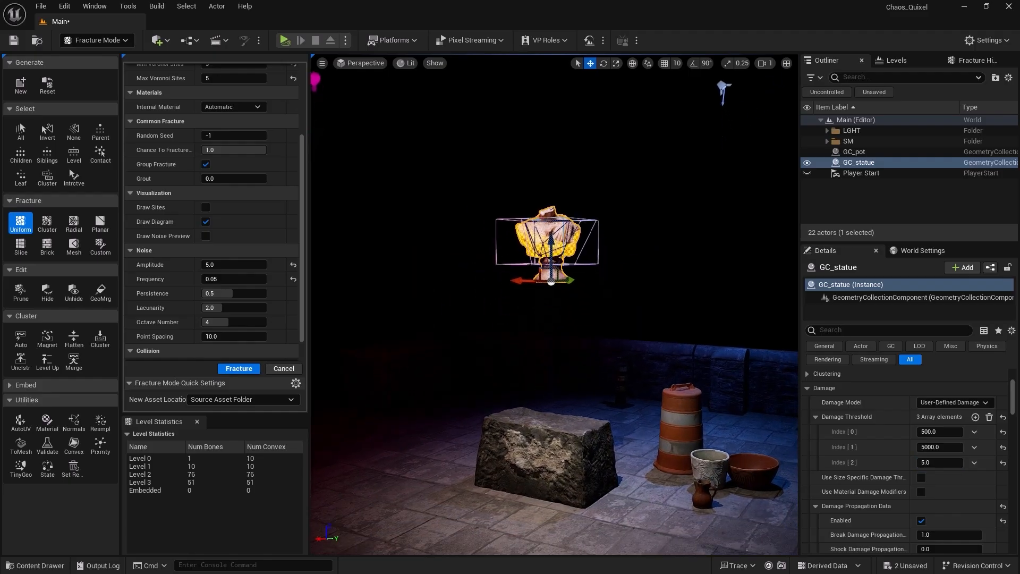
{"action": "key", "text": "Escape"}
{"action": "left_click", "coordinate": [284, 40]}
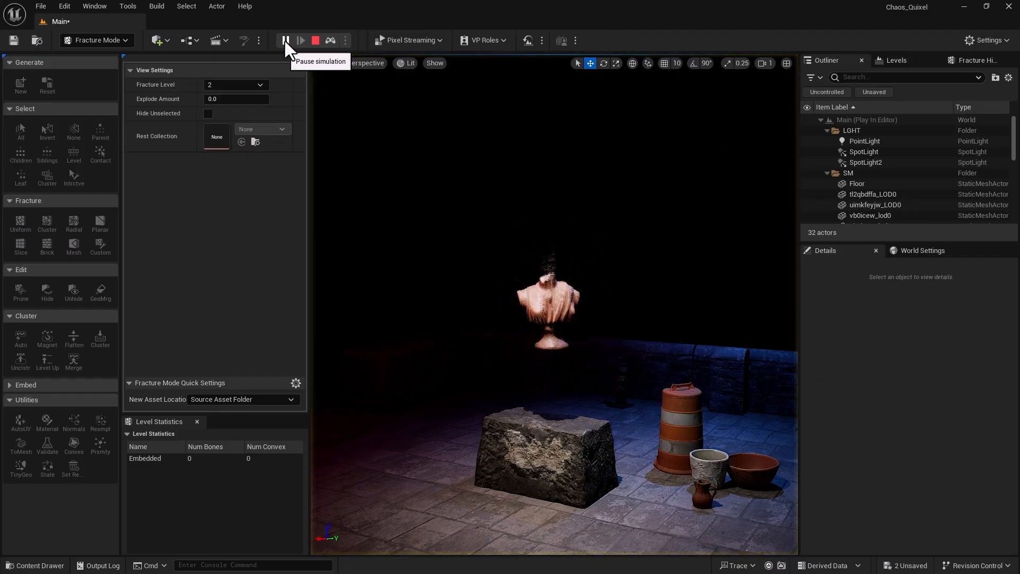
{"action": "mouse_move", "coordinate": [419, 525]}
{"action": "left_mouse_down", "text": "alt"}
{"action": "mouse_move", "coordinate": [476, 525]}
{"action": "mouse_move", "coordinate": [367, 523]}
{"action": "mouse_move", "coordinate": [431, 513]}
{"action": "left_mouse_up", "text": "alt"}
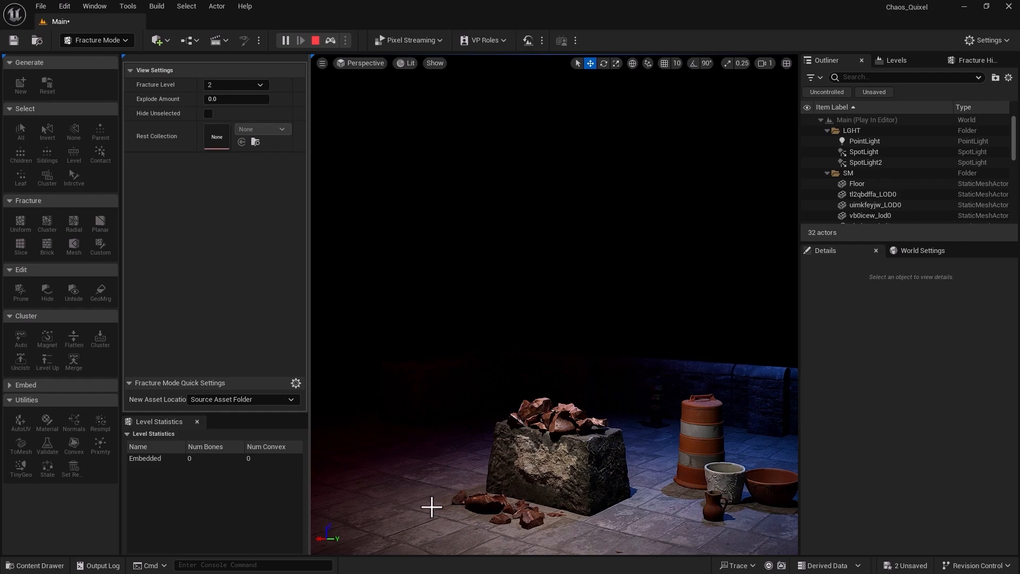
{"action": "middle_click_drag", "start_coordinate": [431, 507], "coordinate": [427, 540], "text": "alt"}
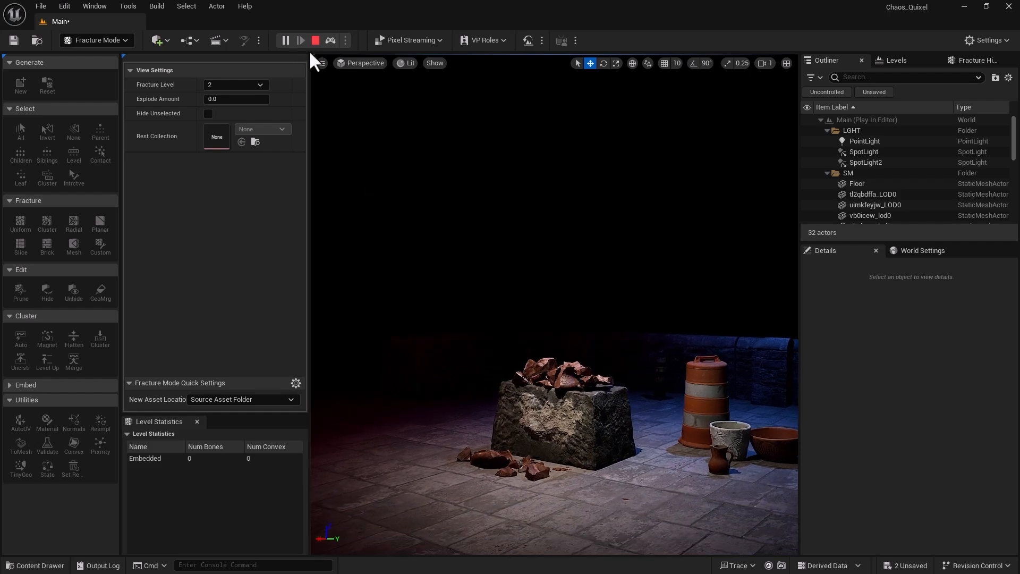
{"action": "key", "text": "Escape"}
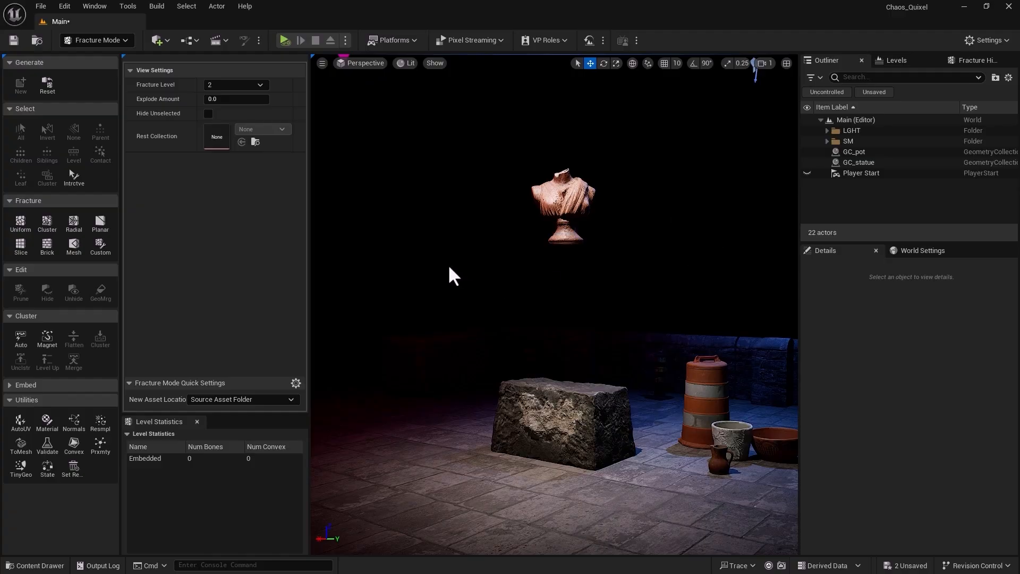
Select the fractured piece at the side of the statue's chest and show it in an enlarged Fracture Hierarchy.
{"action": "left_click_drag", "start_coordinate": [450, 267], "coordinate": [440, 300], "text": "alt"}
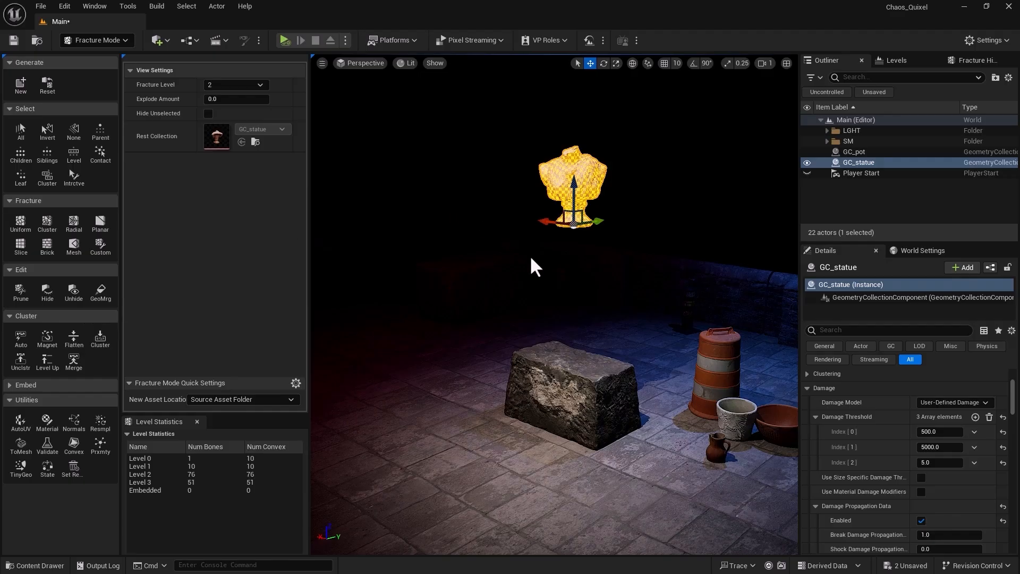
{"action": "right_click_drag", "start_coordinate": [508, 254], "coordinate": [563, 254], "text": "alt"}
{"action": "middle_click_drag", "start_coordinate": [465, 282], "coordinate": [431, 343]}
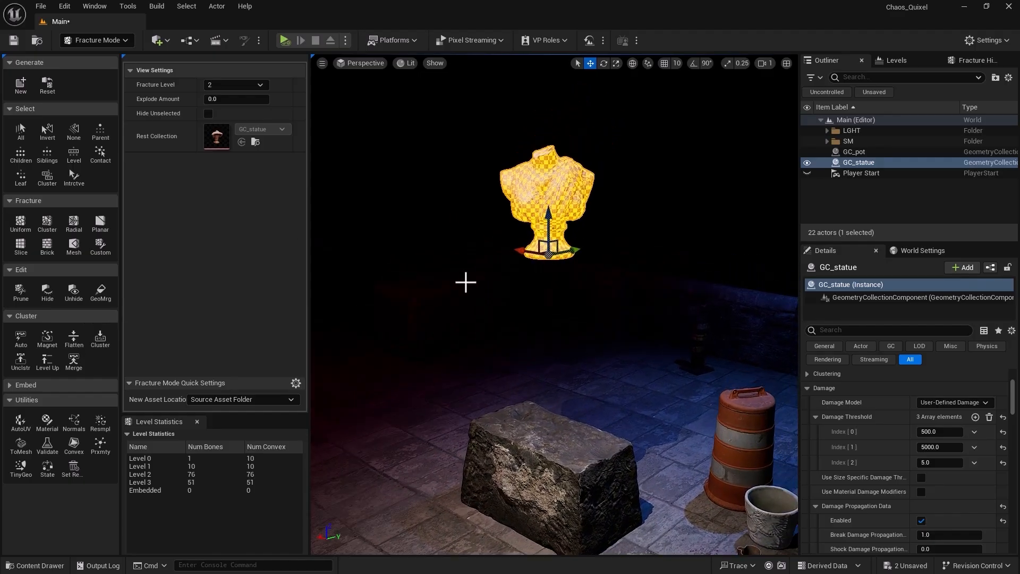
{"action": "right_click_drag", "start_coordinate": [465, 282], "coordinate": [510, 283], "text": "alt"}
{"action": "middle_click_drag", "start_coordinate": [370, 299], "coordinate": [356, 347]}
{"action": "right_click_drag", "start_coordinate": [370, 298], "coordinate": [396, 299], "text": "alt"}
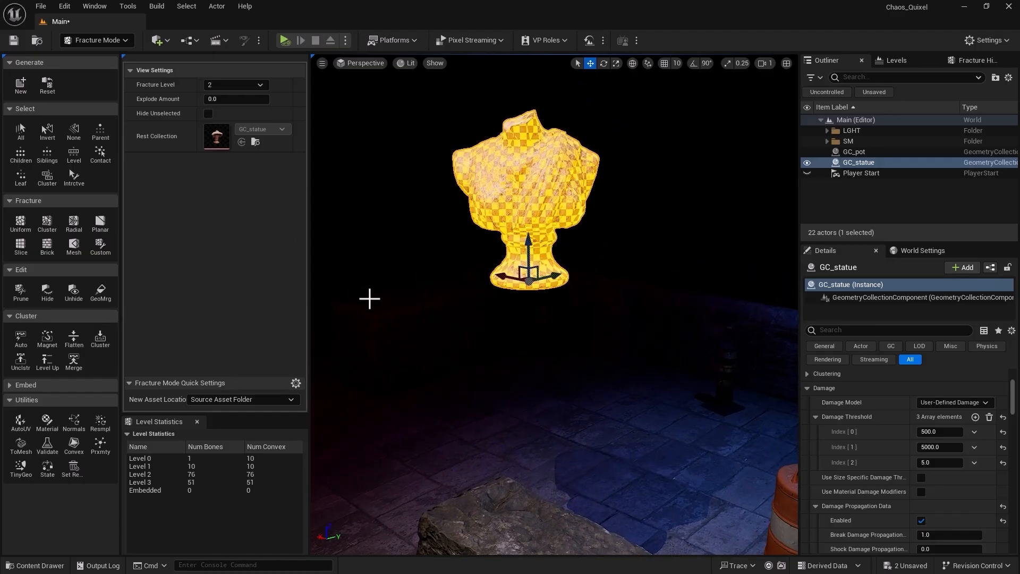
{"action": "left_click_drag", "start_coordinate": [394, 266], "coordinate": [412, 274], "text": "alt"}
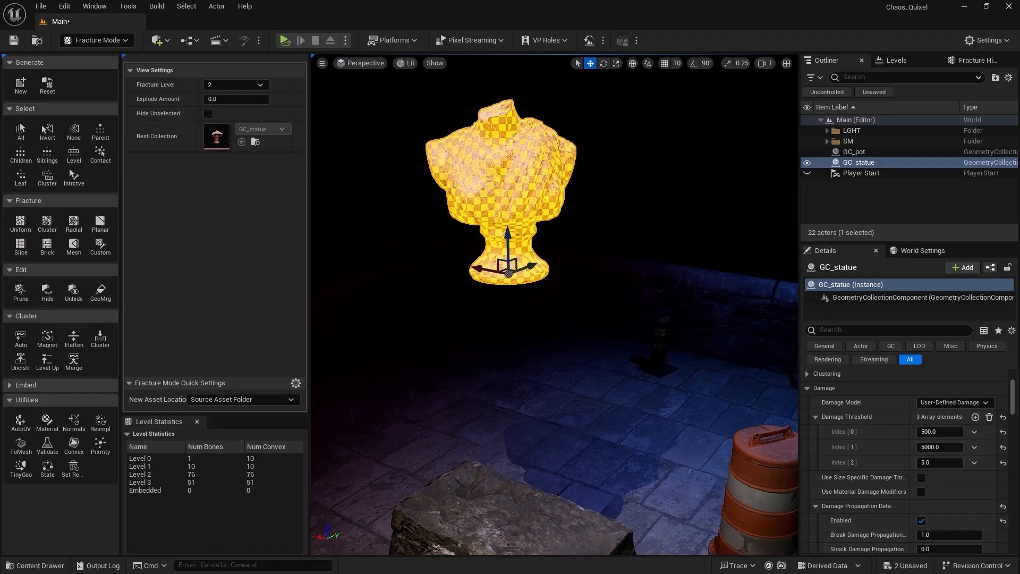
{"action": "left_click", "coordinate": [473, 164]}
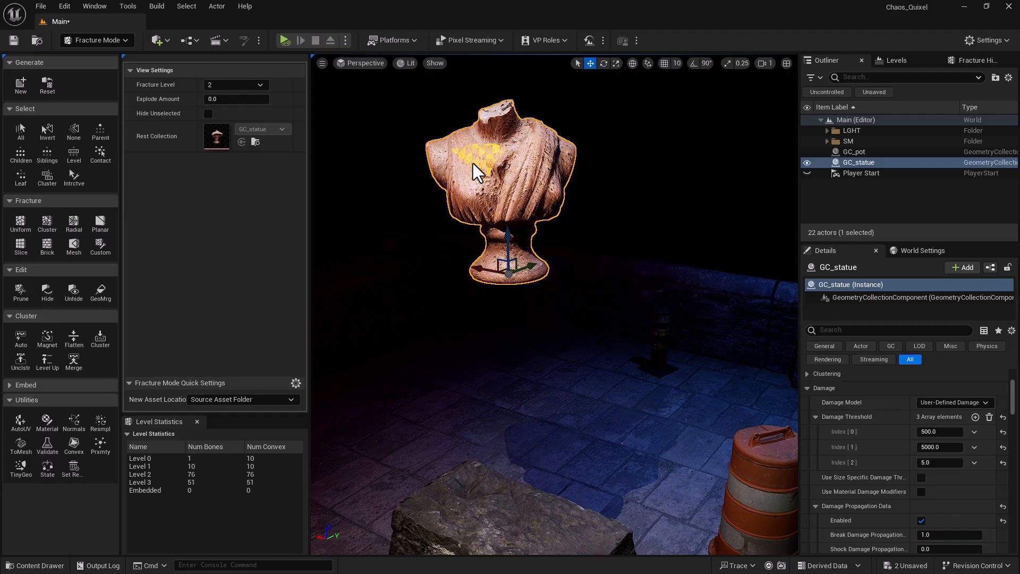
{"action": "left_click", "coordinate": [465, 183]}
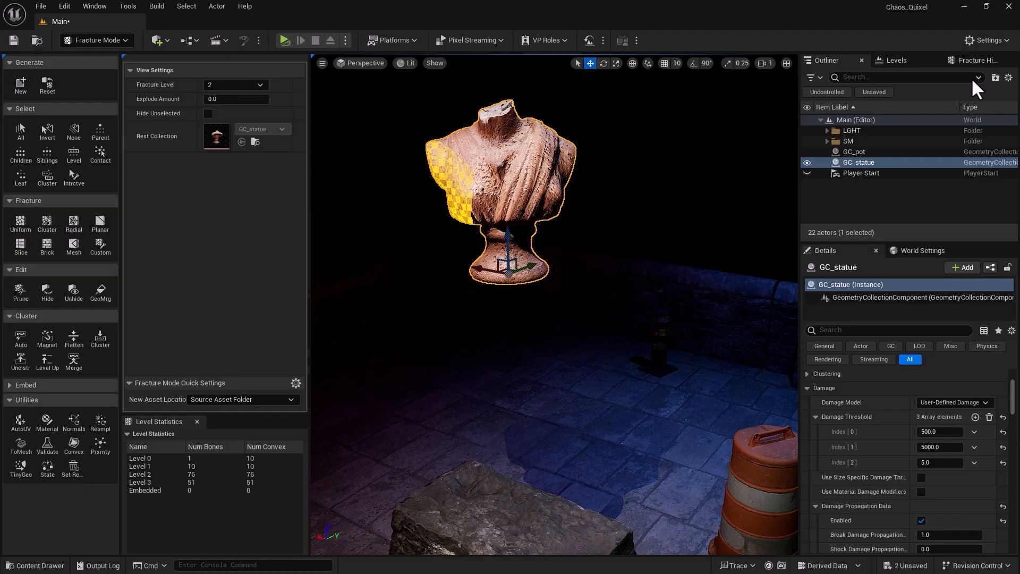
{"action": "left_click", "coordinate": [969, 60]}
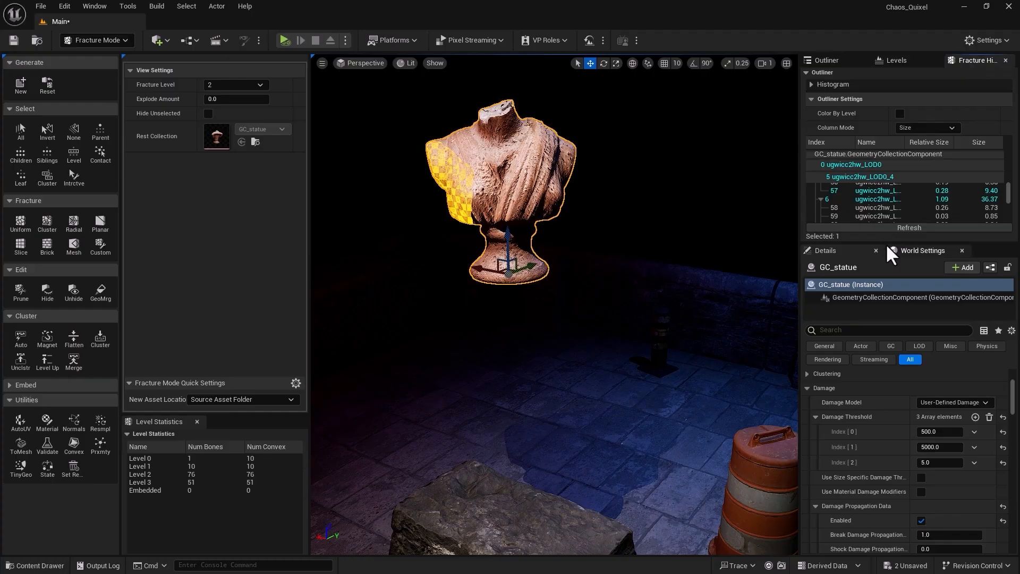
{"action": "left_click_drag", "start_coordinate": [887, 245], "coordinate": [875, 514]}
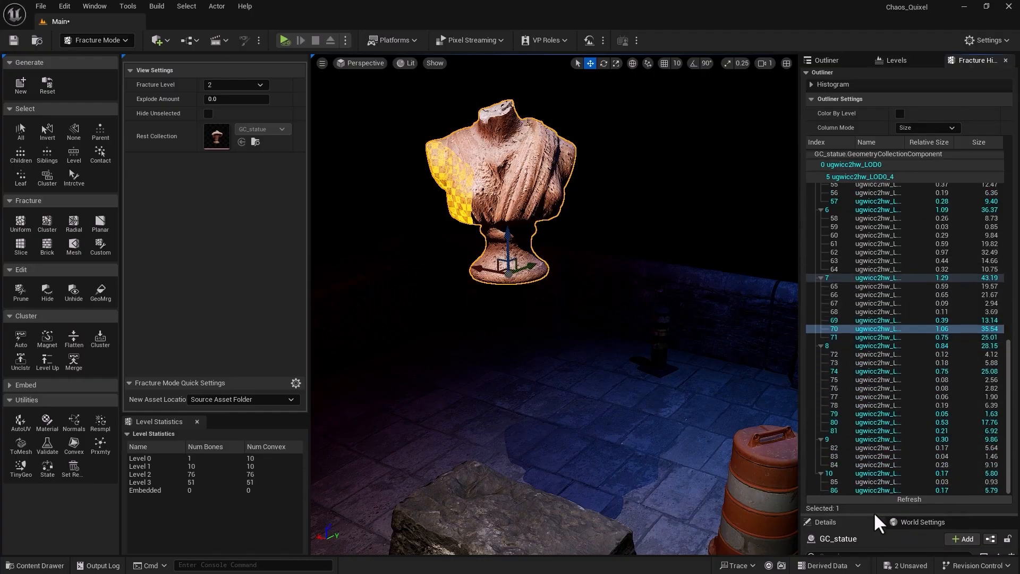
Select bone 66 under bone 7 in the fracture hierarchy and prune it from the statue.
{"action": "scroll", "coordinate": [866, 336], "scroll_direction": "up", "scroll_amount": 2}
{"action": "left_click", "coordinate": [865, 325]}
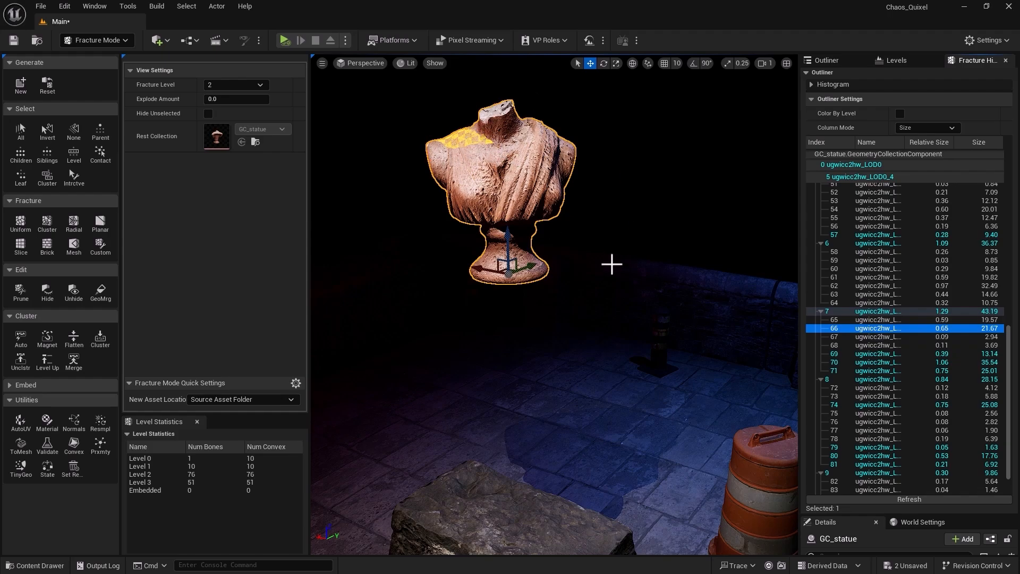
{"action": "left_click", "coordinate": [19, 290]}
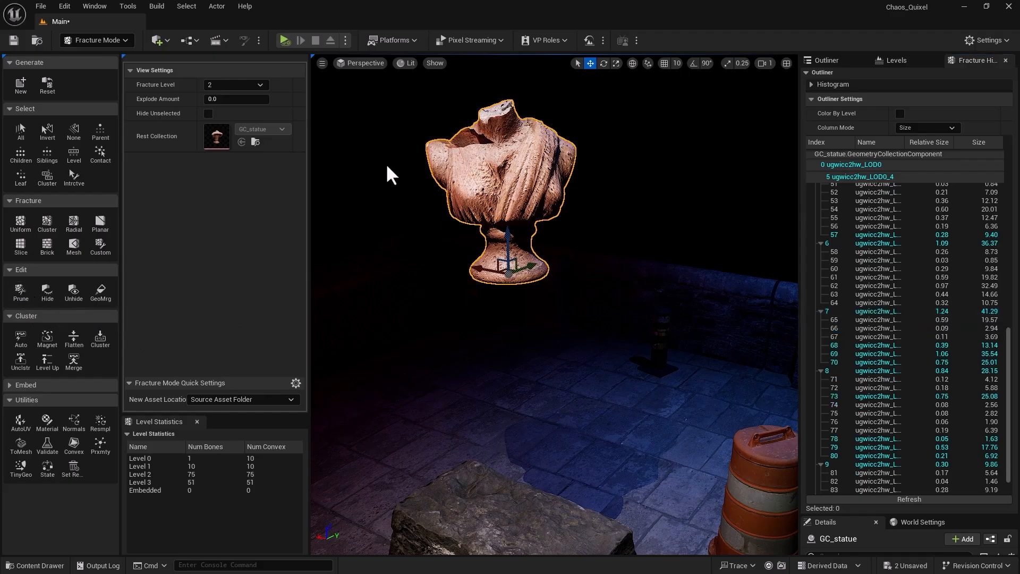
Try to remove the chest piece below the shoulder gap with an ordinary delete, and undo the deletion.
{"action": "scroll", "coordinate": [387, 167], "scroll_direction": "up", "scroll_amount": 3}
{"action": "middle_click_drag", "start_coordinate": [363, 186], "coordinate": [361, 123]}
{"action": "scroll", "coordinate": [363, 186], "scroll_direction": "up", "scroll_amount": 1}
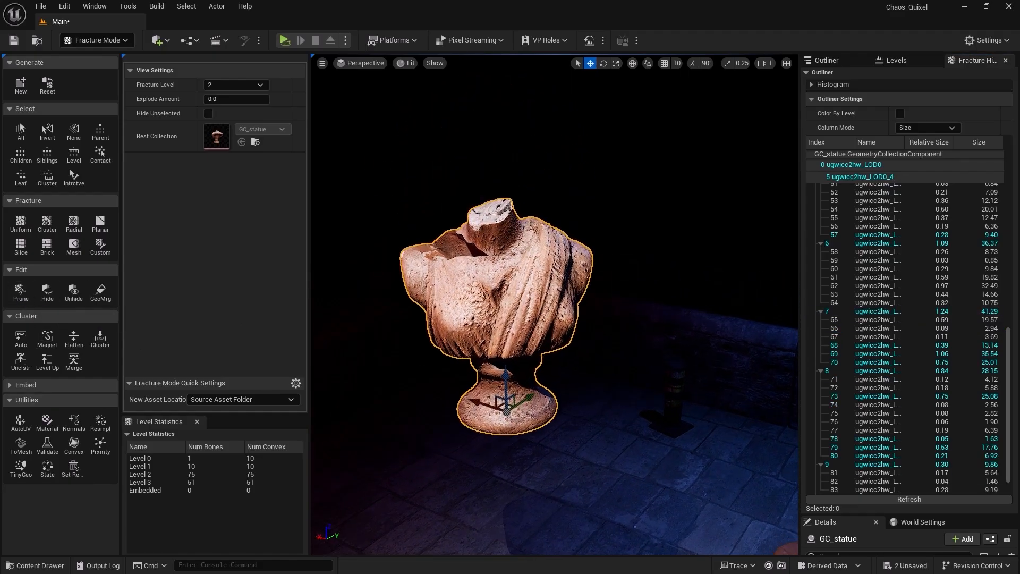
{"action": "scroll", "coordinate": [370, 190], "scroll_direction": "up", "scroll_amount": 3}
{"action": "middle_click_drag", "start_coordinate": [370, 190], "coordinate": [296, 204]}
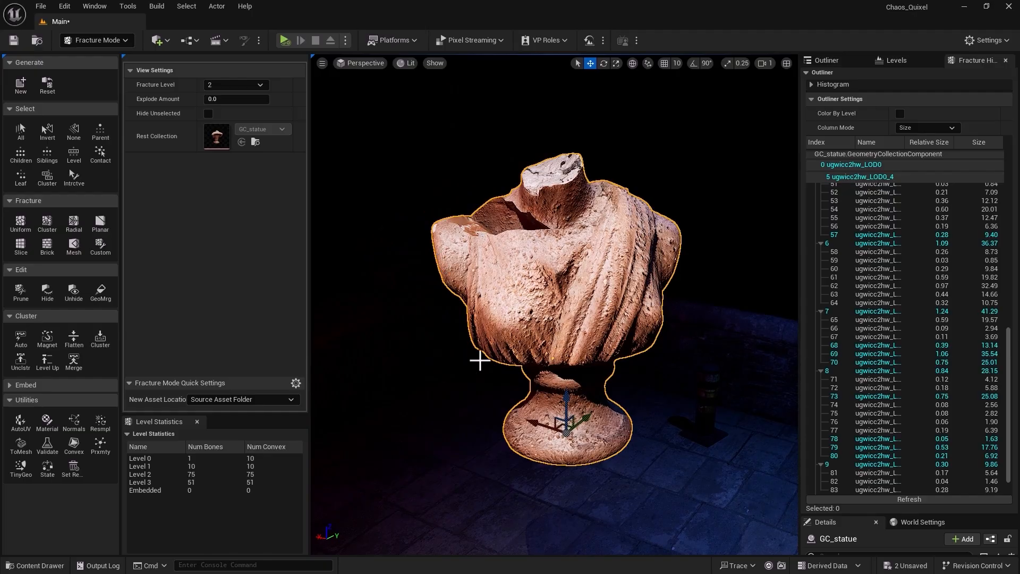
{"action": "left_click", "coordinate": [521, 256]}
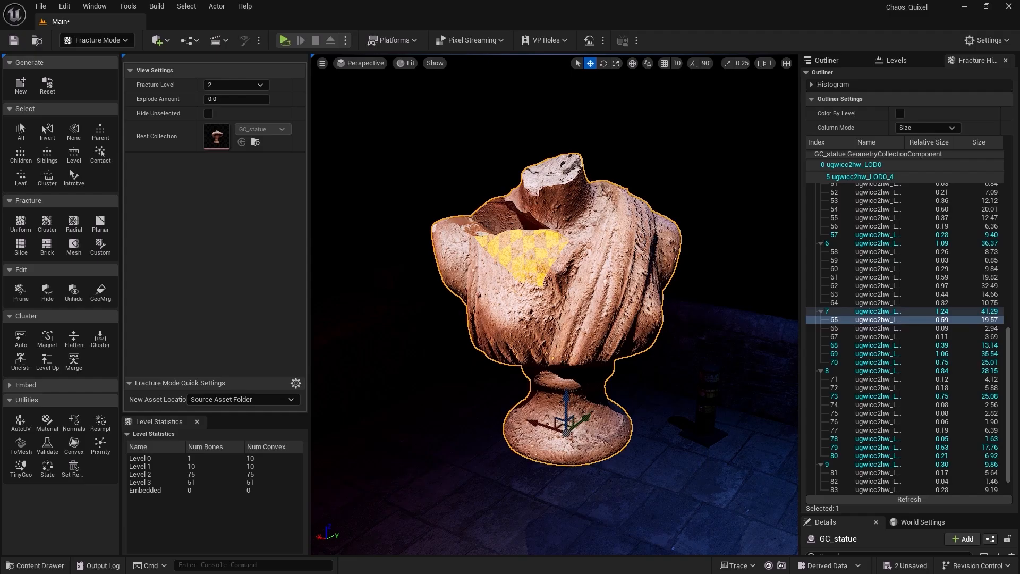
{"action": "key", "text": "Delete"}
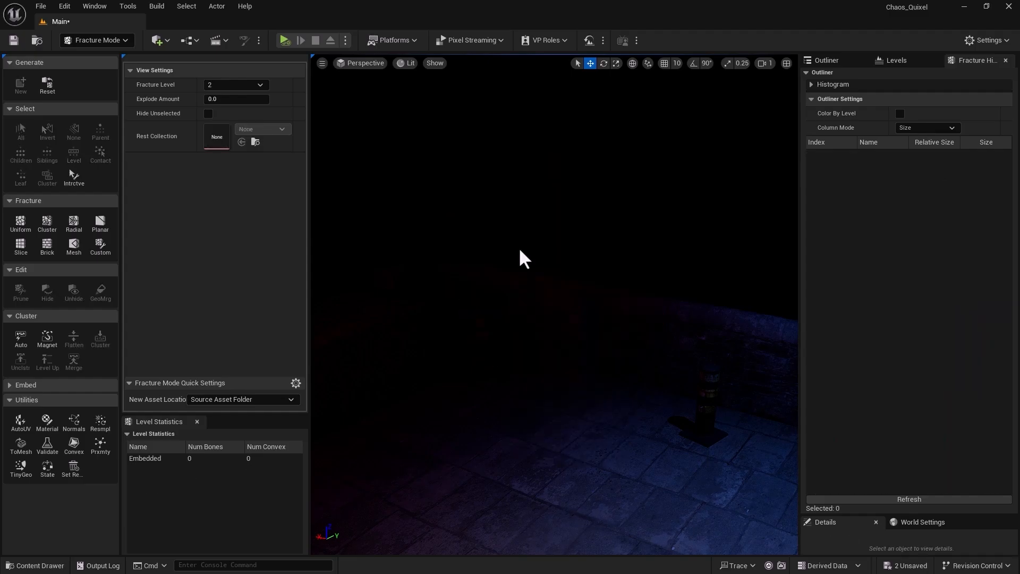
{"action": "key", "text": "ctrl+z"}
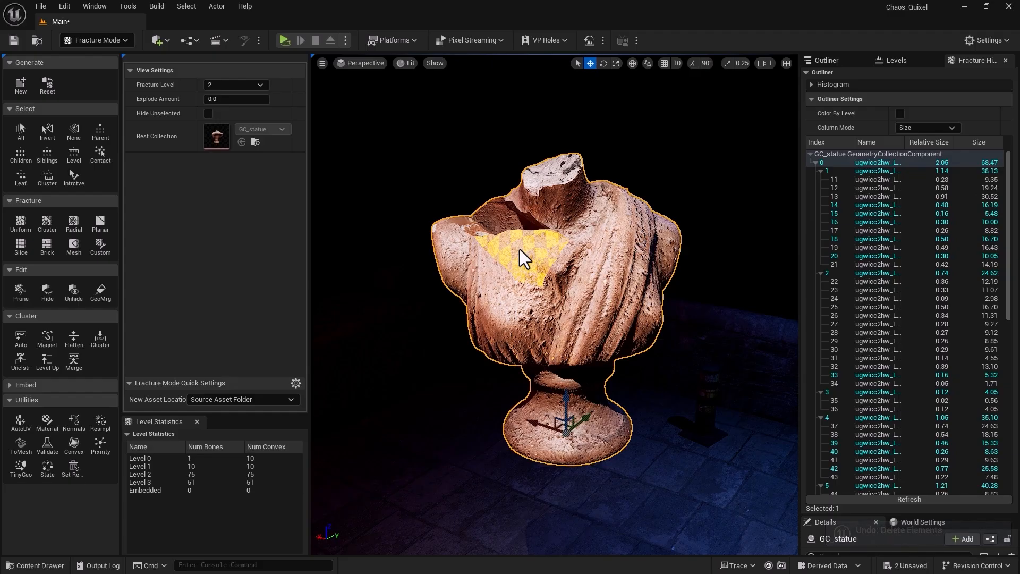
Prune the selected chest piece, and also prune the large piece at the front of the neck.
{"action": "left_click", "coordinate": [20, 291]}
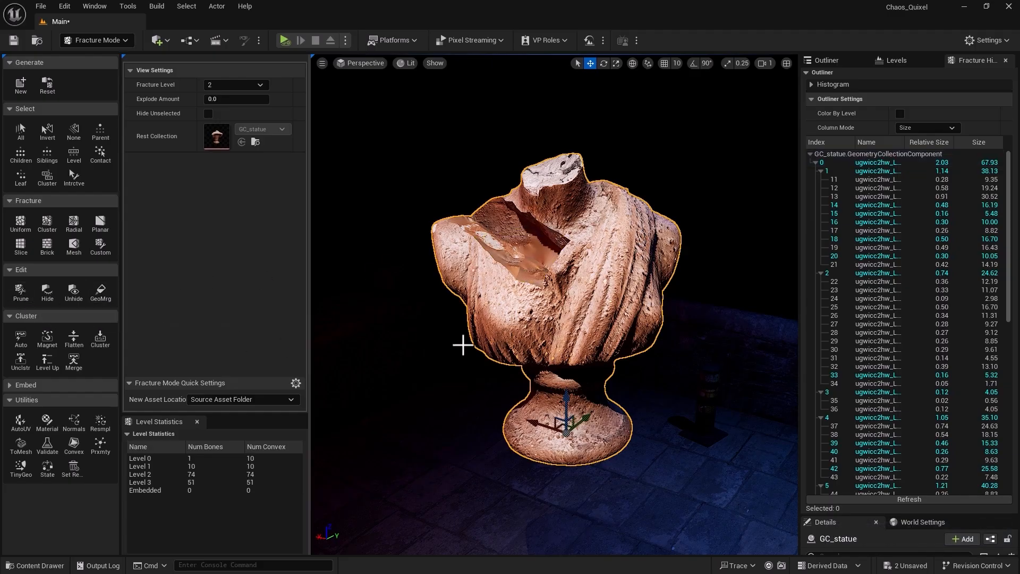
{"action": "left_click", "coordinate": [540, 210]}
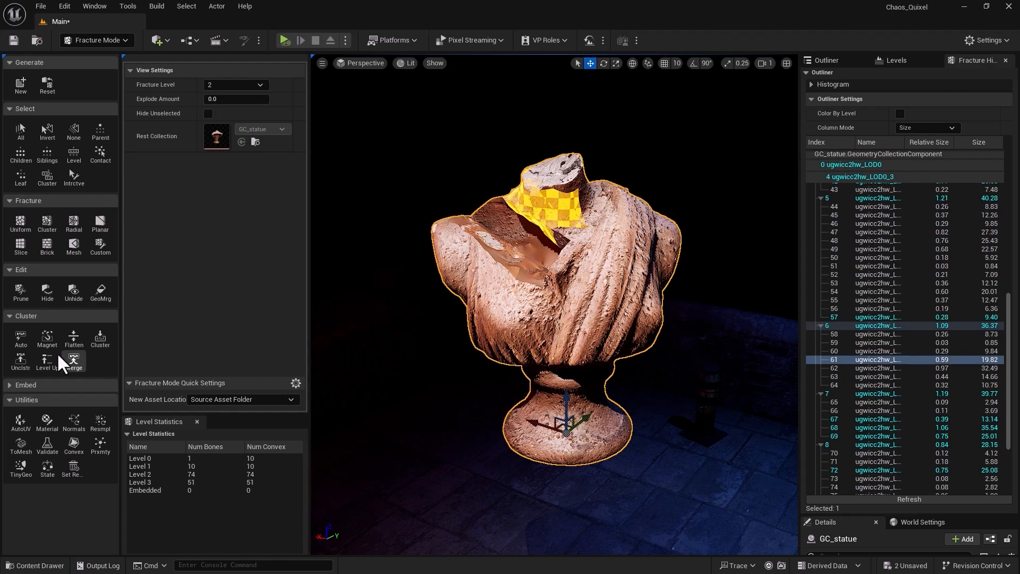
{"action": "left_click", "coordinate": [22, 298]}
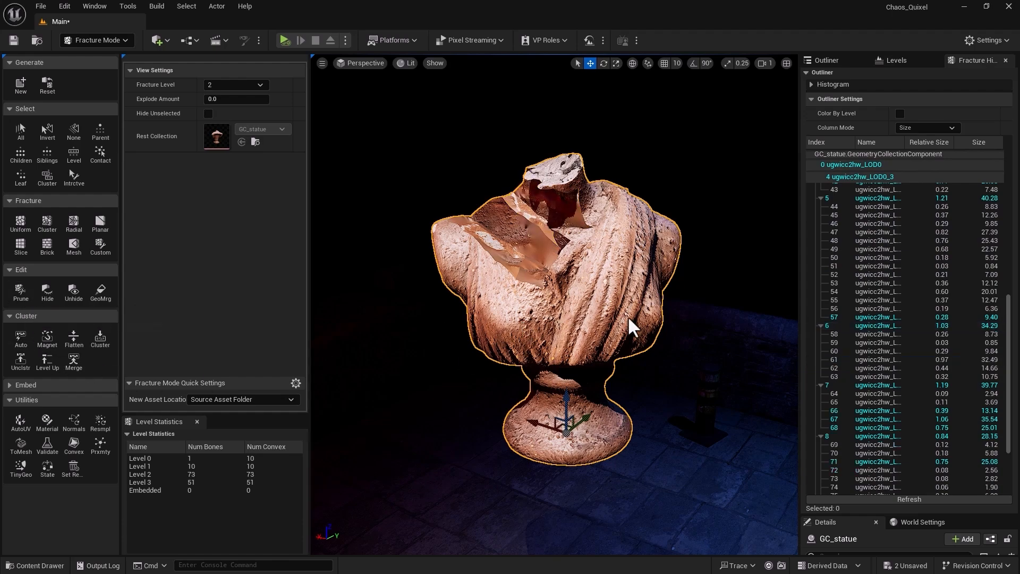
Undo the three prune operations on the statue's shoulder, chest and neck pieces.
{"action": "scroll", "coordinate": [455, 393], "scroll_direction": "down", "scroll_amount": 5}
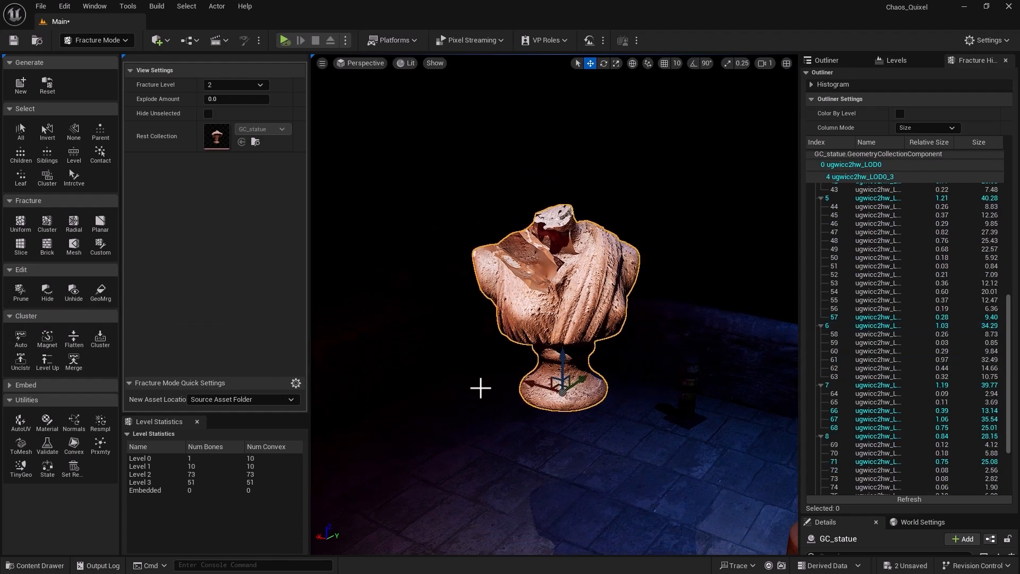
{"action": "left_click_drag", "start_coordinate": [481, 387], "coordinate": [418, 370], "text": "alt"}
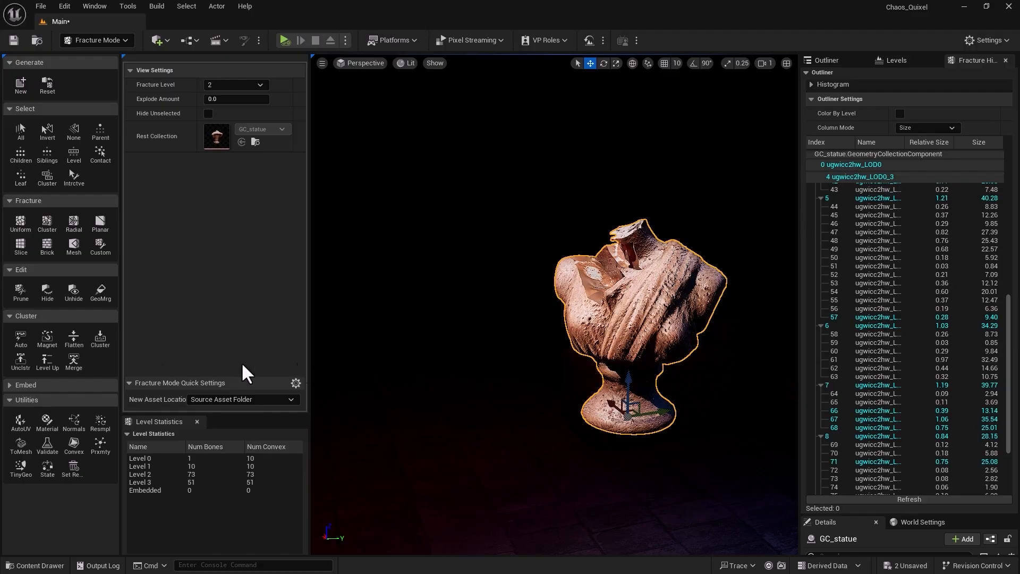
{"action": "key", "text": "ctrl+z"}
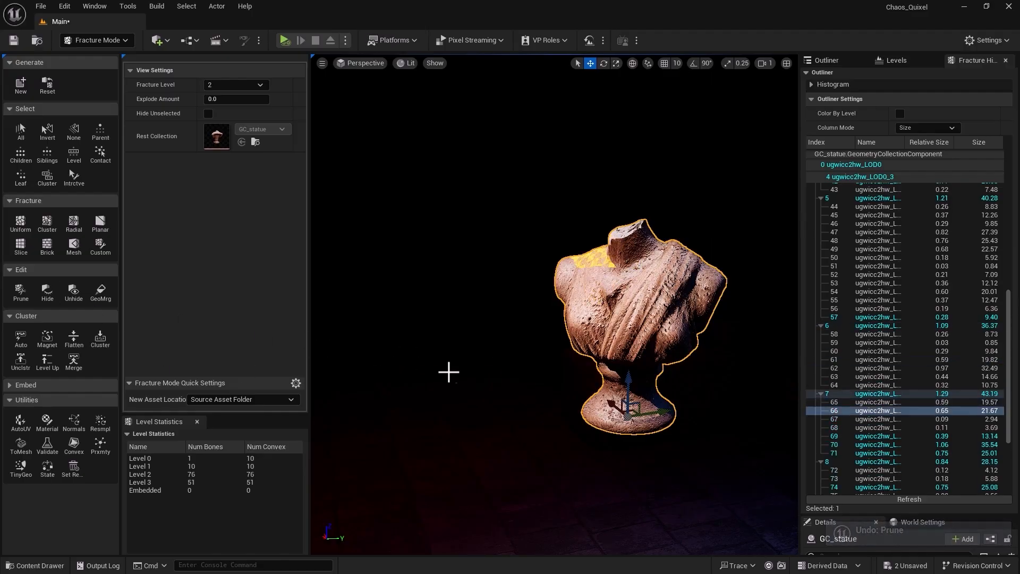
{"action": "left_click_drag", "start_coordinate": [510, 372], "coordinate": [552, 382], "text": "alt"}
{"action": "right_click_drag", "start_coordinate": [515, 357], "coordinate": [487, 355]}
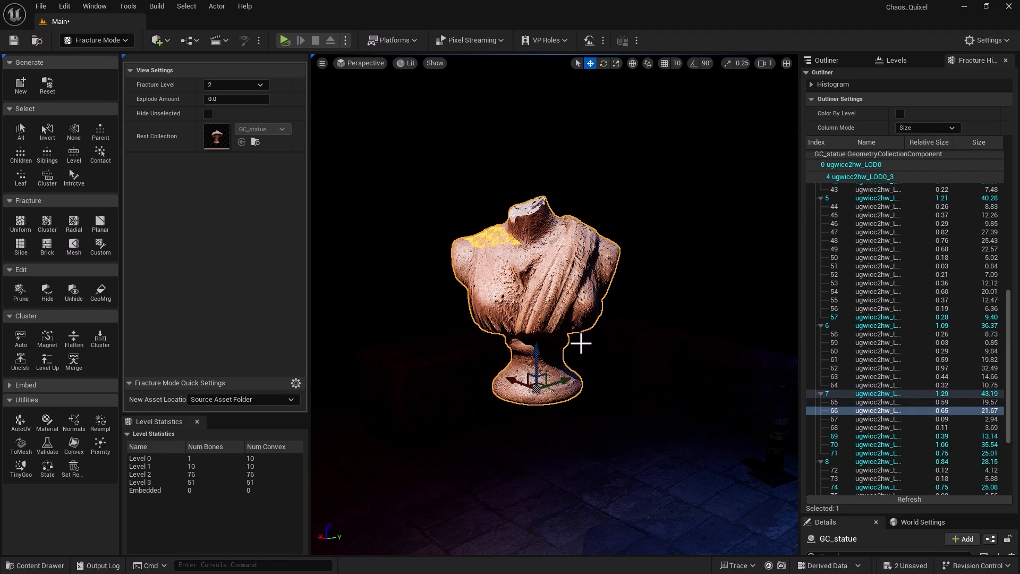
Select bones 60 to 64 in the fracture hierarchy and hide them.
{"action": "left_click", "coordinate": [584, 315]}
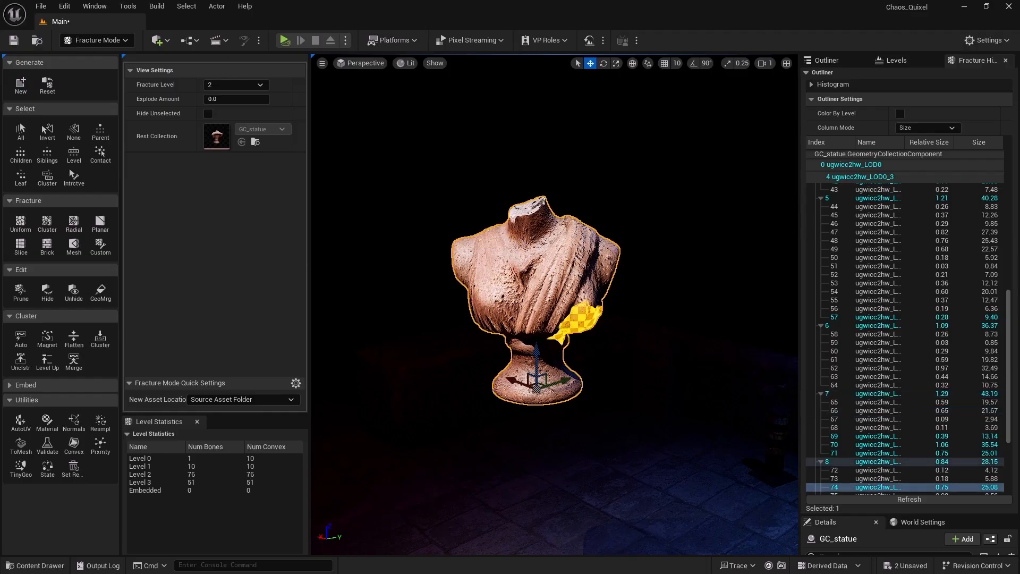
{"action": "left_click", "coordinate": [861, 351]}
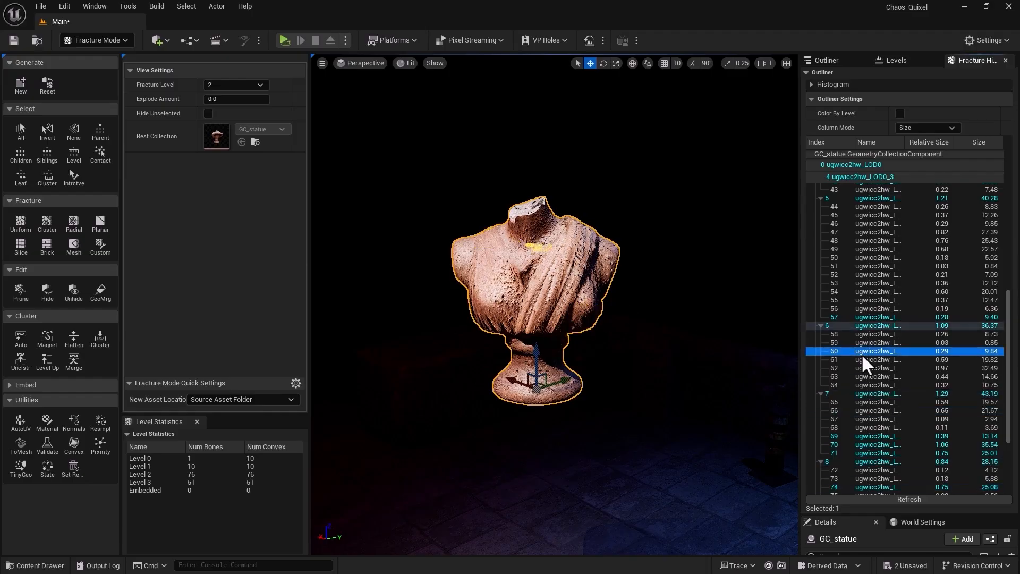
{"action": "left_click", "coordinate": [862, 385], "text": "shift"}
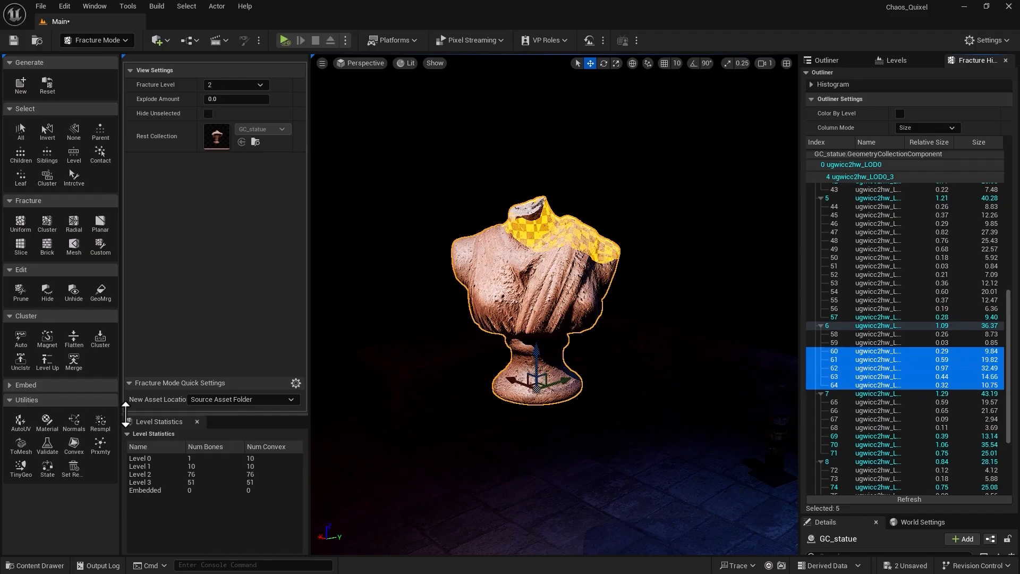
{"action": "left_click", "coordinate": [47, 292]}
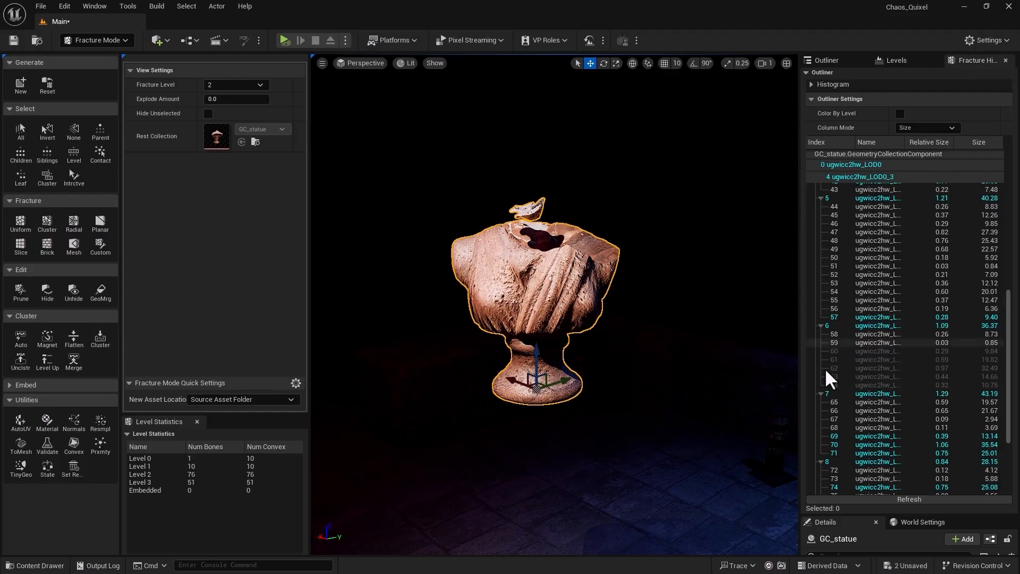
Select the hidden bones 60 to 64 in the fracture hierarchy and unhide them.
{"action": "left_click", "coordinate": [867, 351]}
{"action": "left_click", "coordinate": [872, 385], "text": "shift"}
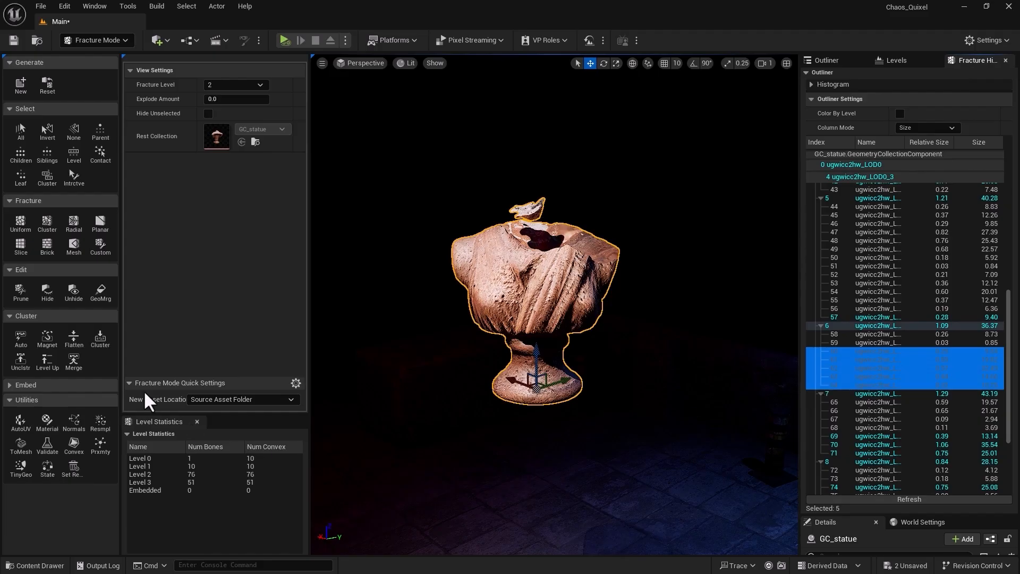
{"action": "left_click", "coordinate": [73, 292]}
{"action": "left_click", "coordinate": [72, 291]}
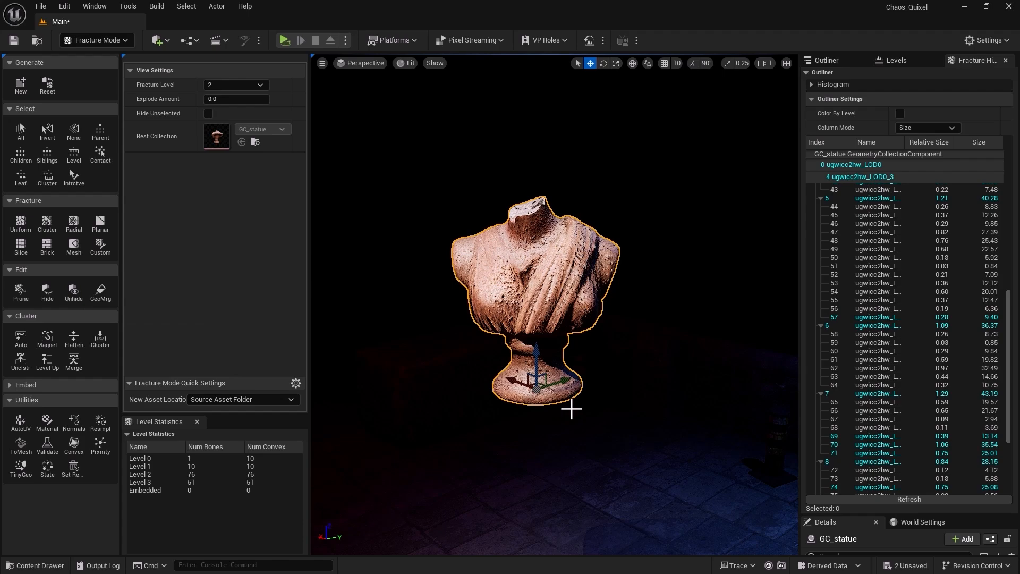
Merge the geometry of the two selected neck pieces, bones 58 and 61, into a single bone.
{"action": "left_click", "coordinate": [537, 219]}
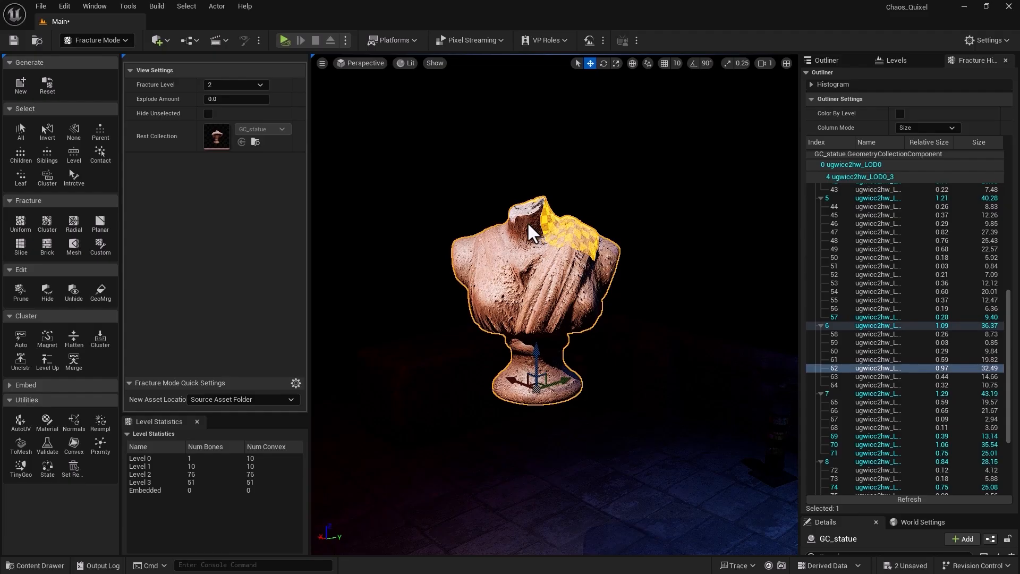
{"action": "left_click", "coordinate": [531, 231]}
{"action": "left_click", "coordinate": [542, 215], "text": "ctrl"}
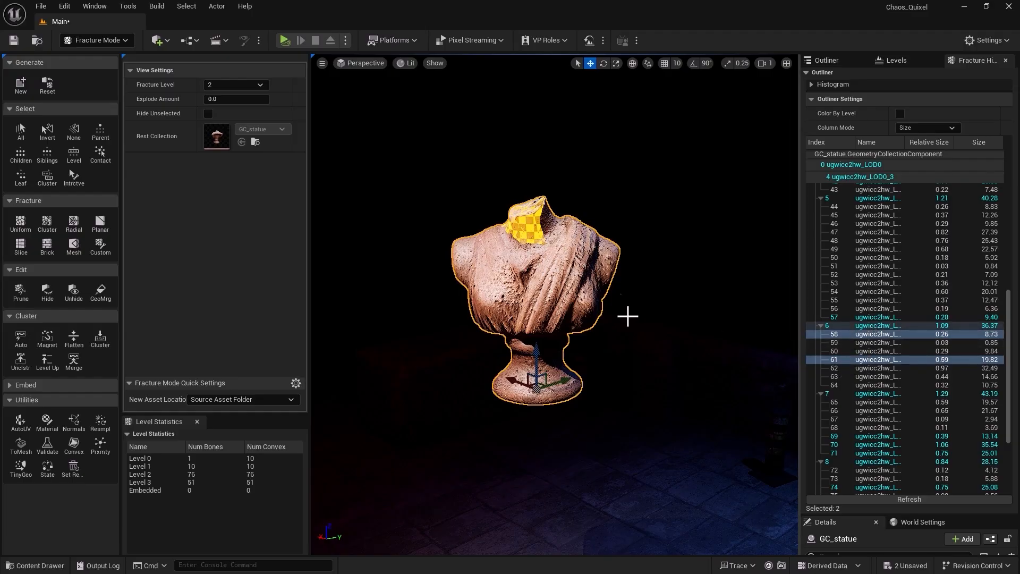
{"action": "left_click", "coordinate": [104, 293]}
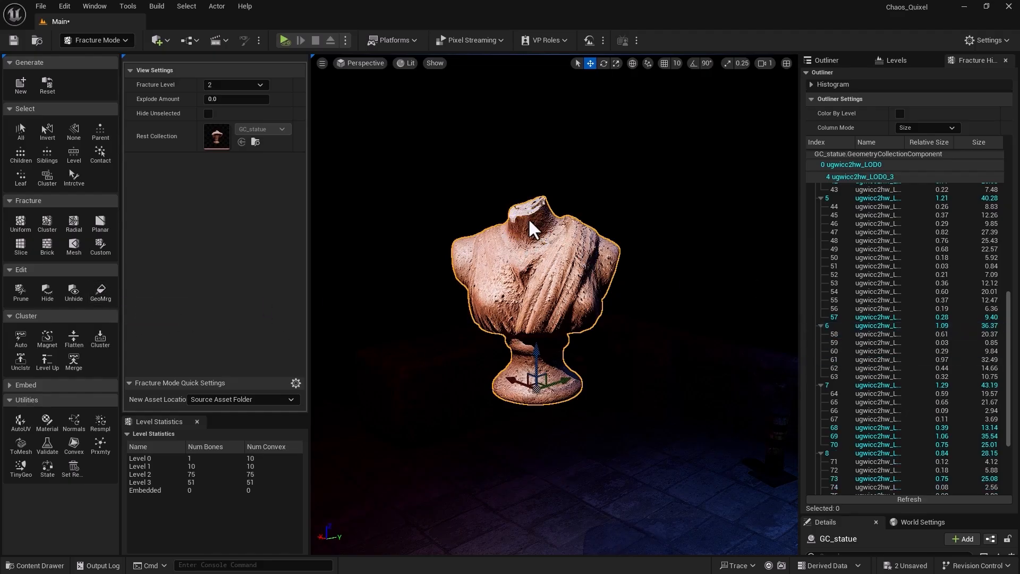
{"action": "left_click", "coordinate": [536, 236]}
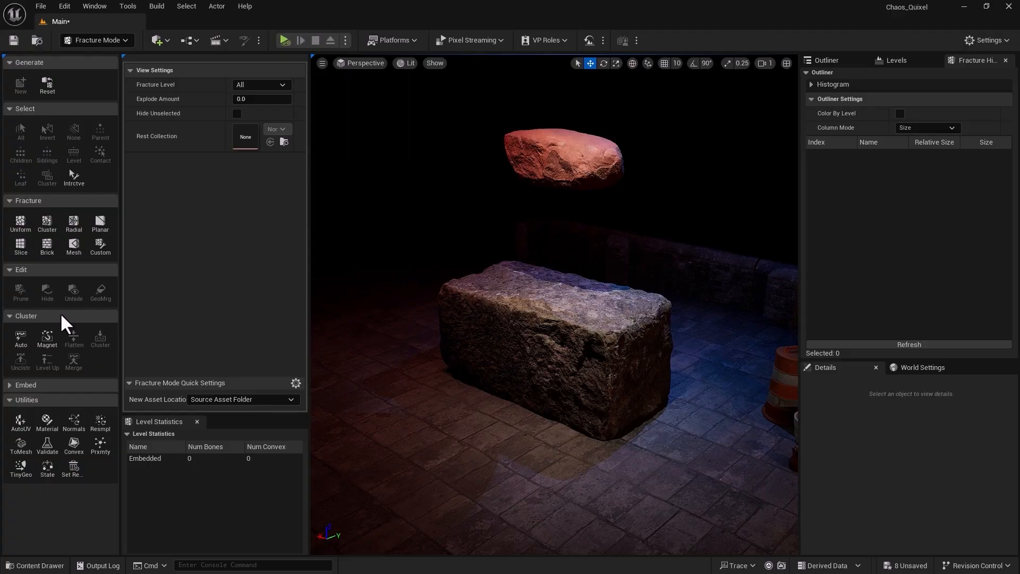
Fracture the floating rock with a uniform Voronoi pattern of 50 sites, using noise amplitude 5.0 and frequency 0.05.
{"action": "left_click", "coordinate": [562, 166]}
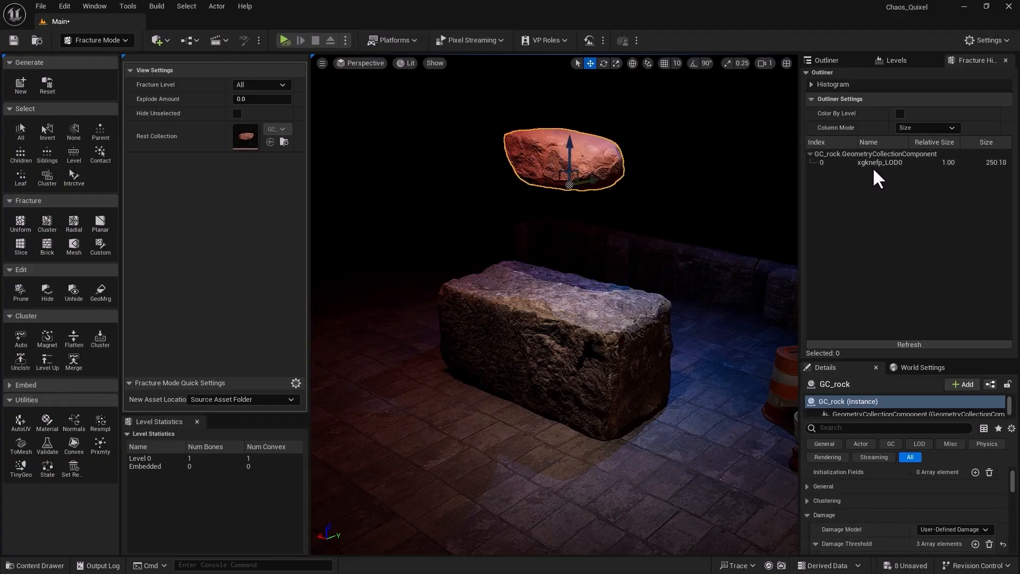
{"action": "left_click", "coordinate": [20, 223]}
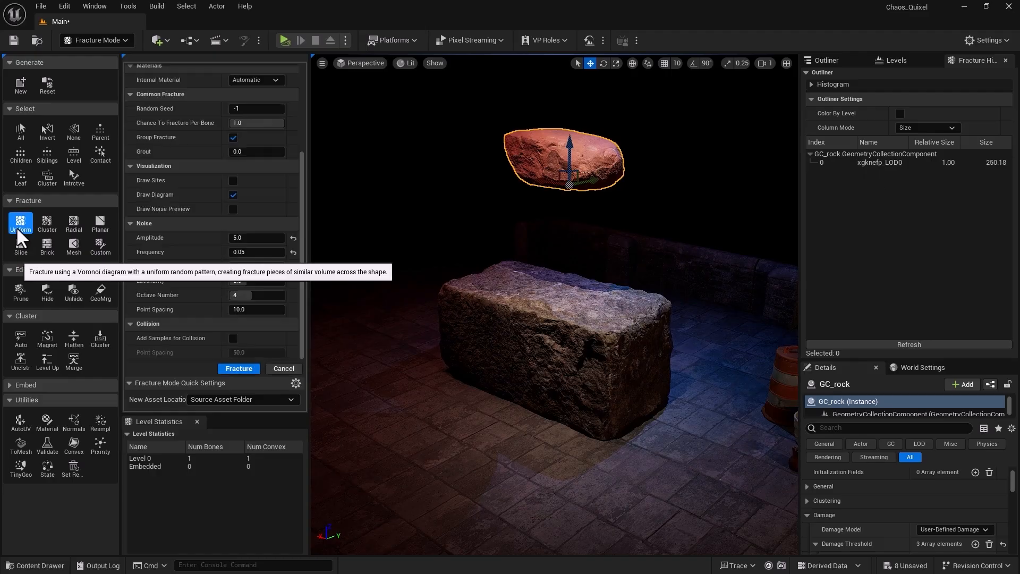
{"action": "left_click_drag", "start_coordinate": [301, 188], "coordinate": [304, 117]}
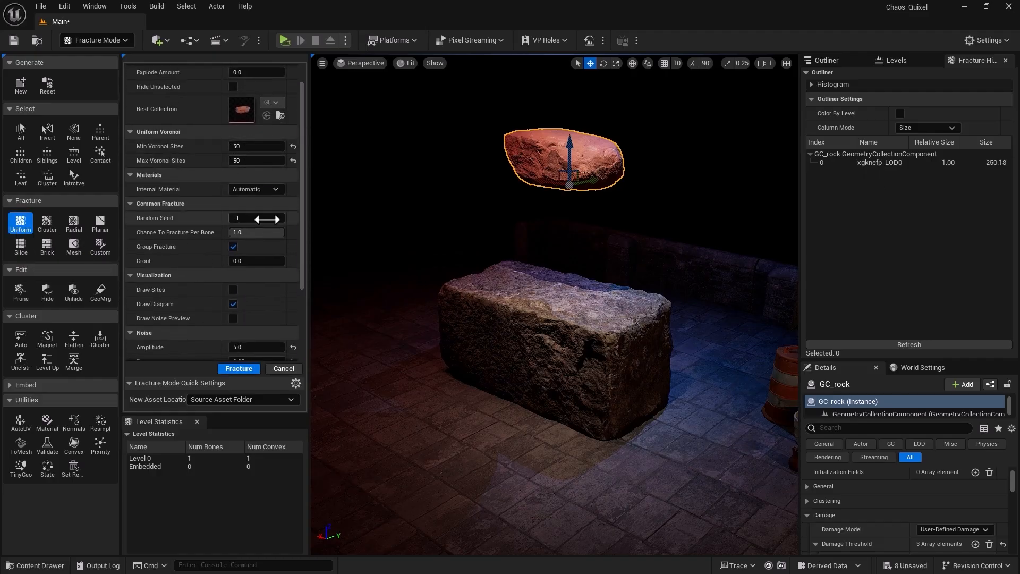
{"action": "left_click_drag", "start_coordinate": [304, 225], "coordinate": [284, 285]}
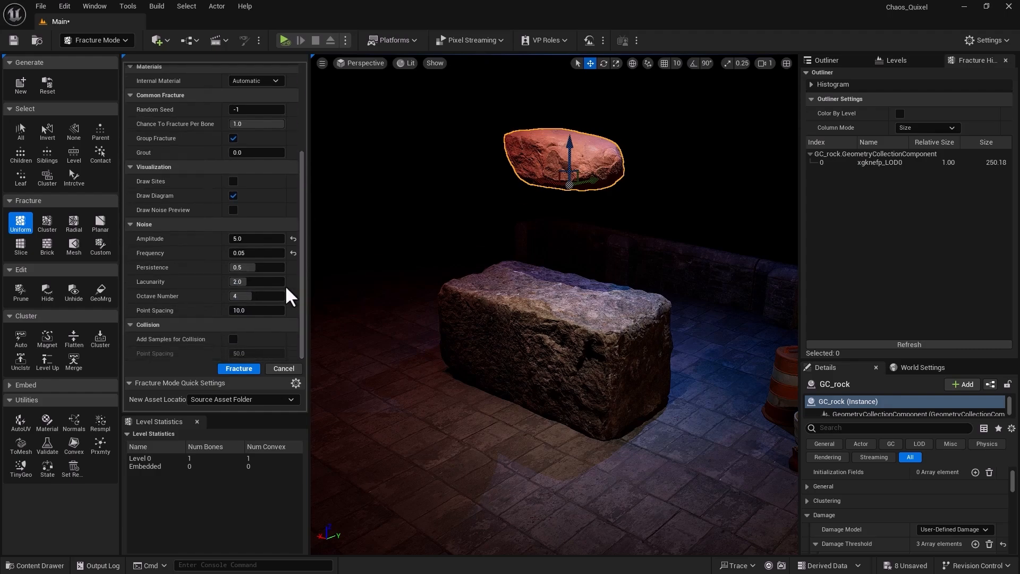
{"action": "left_click", "coordinate": [531, 169]}
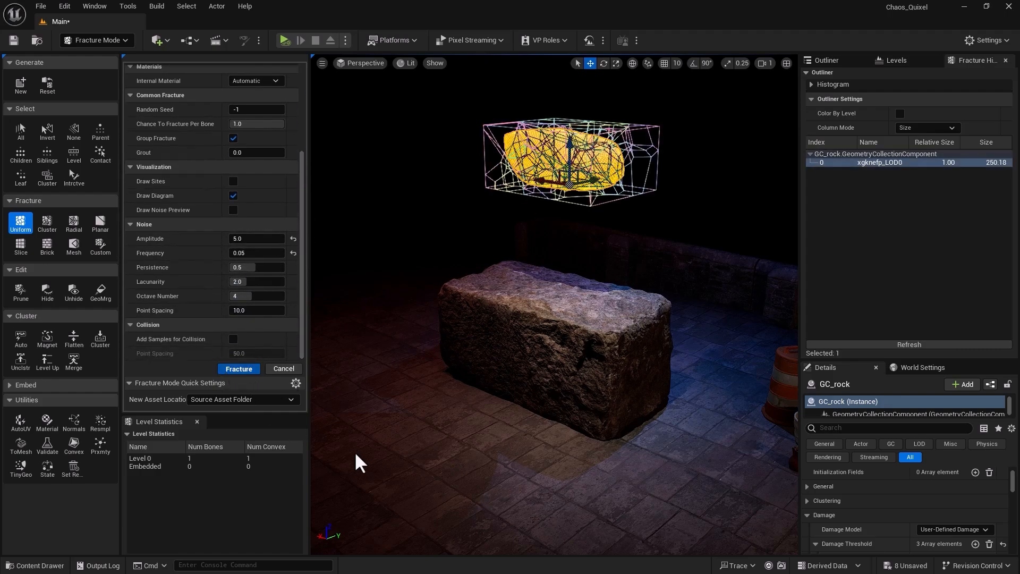
{"action": "left_click", "coordinate": [390, 220]}
{"action": "left_click", "coordinate": [529, 140]}
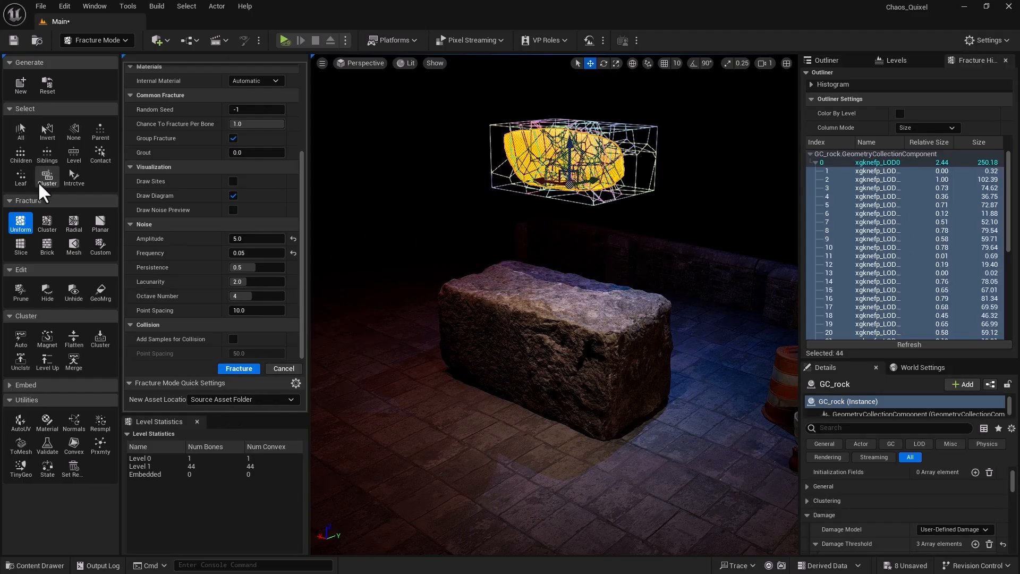
Select all of the rock's bones and auto-cluster them by number with 3 cluster sites.
{"action": "left_click", "coordinate": [20, 130]}
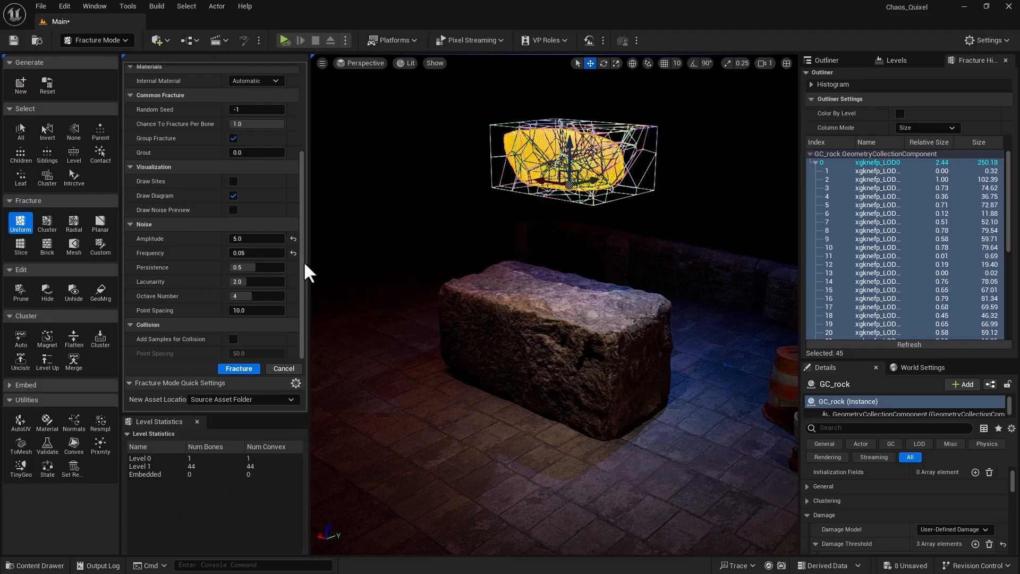
{"action": "left_click", "coordinate": [544, 157]}
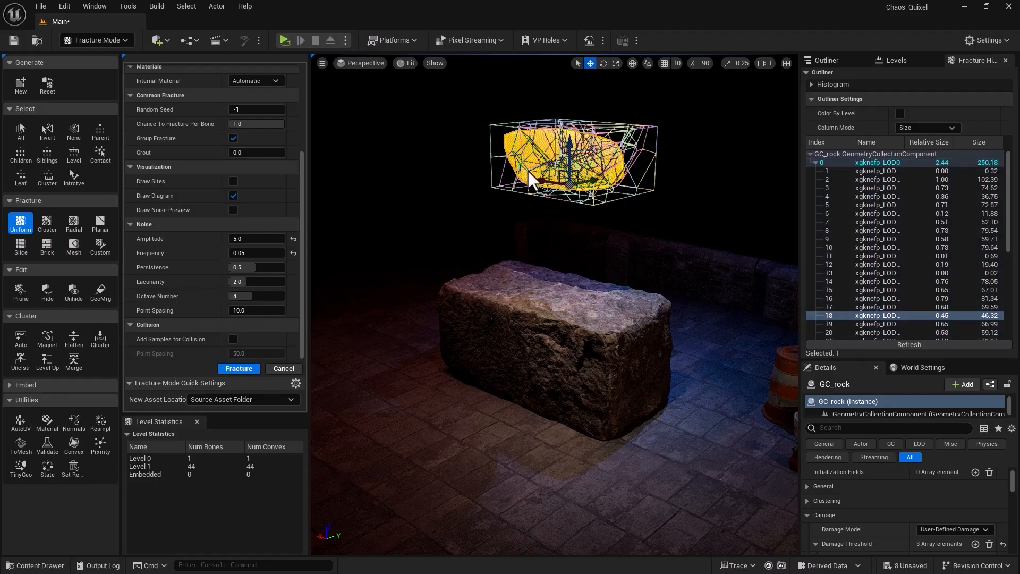
{"action": "left_click", "coordinate": [16, 134]}
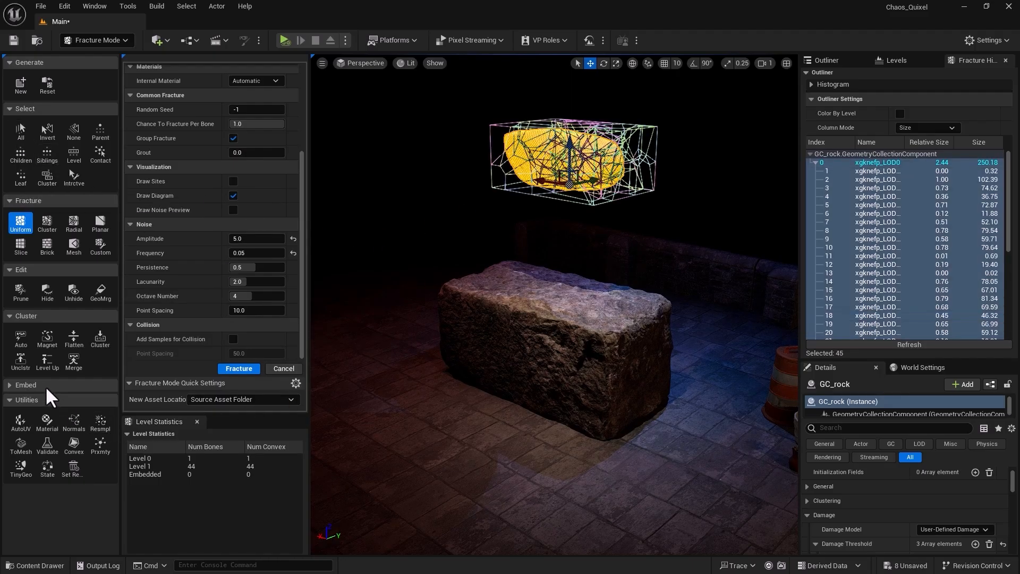
{"action": "left_click", "coordinate": [18, 337]}
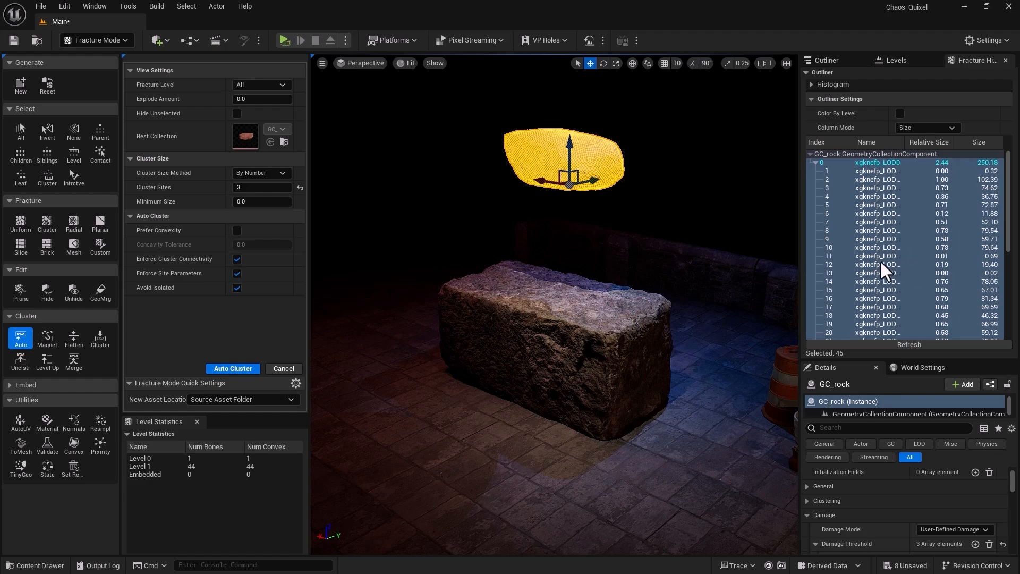
{"action": "left_click", "coordinate": [241, 371]}
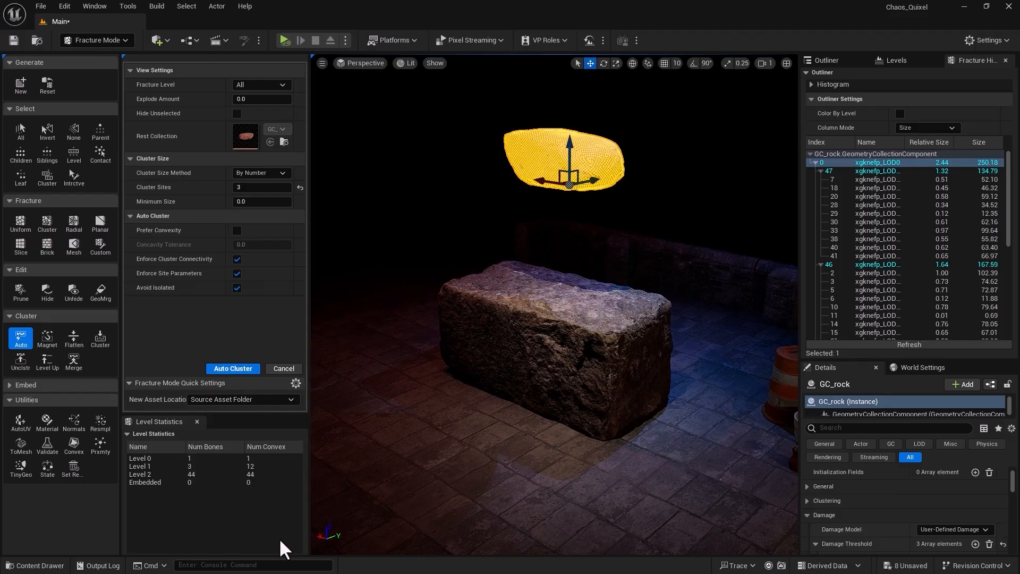
{"action": "left_click", "coordinate": [137, 466]}
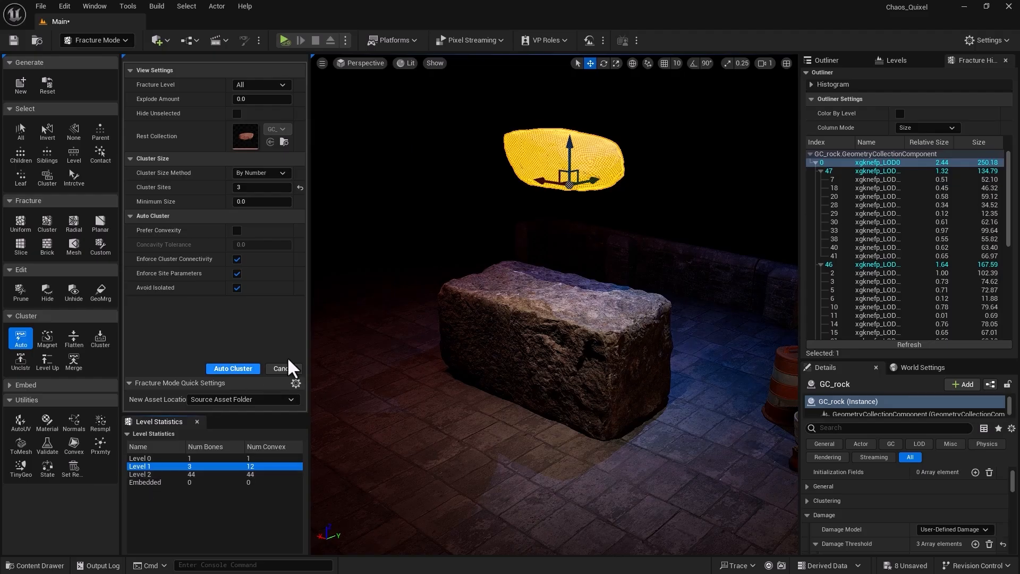
Set GC_rock's damage threshold to 5 for index 0 and 50000000 for index 1.
{"action": "left_click", "coordinate": [827, 60]}
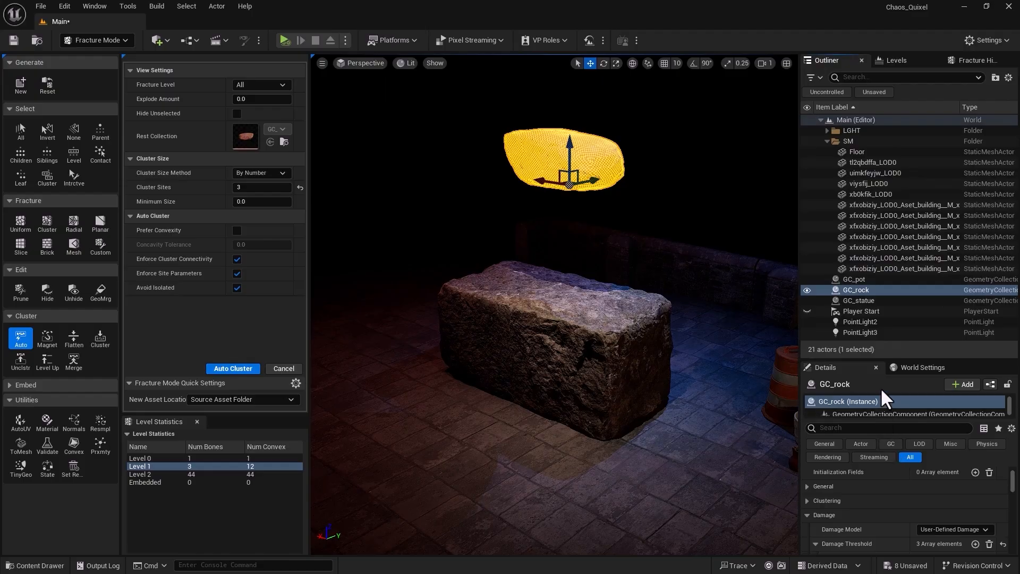
{"action": "left_click_drag", "start_coordinate": [884, 359], "coordinate": [895, 214]}
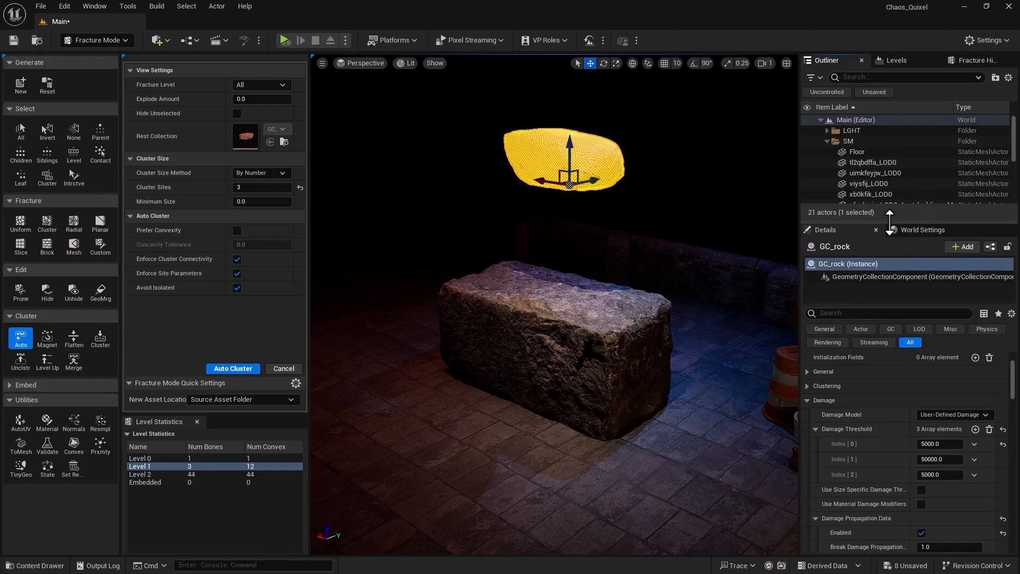
{"action": "left_click", "coordinate": [950, 446]}
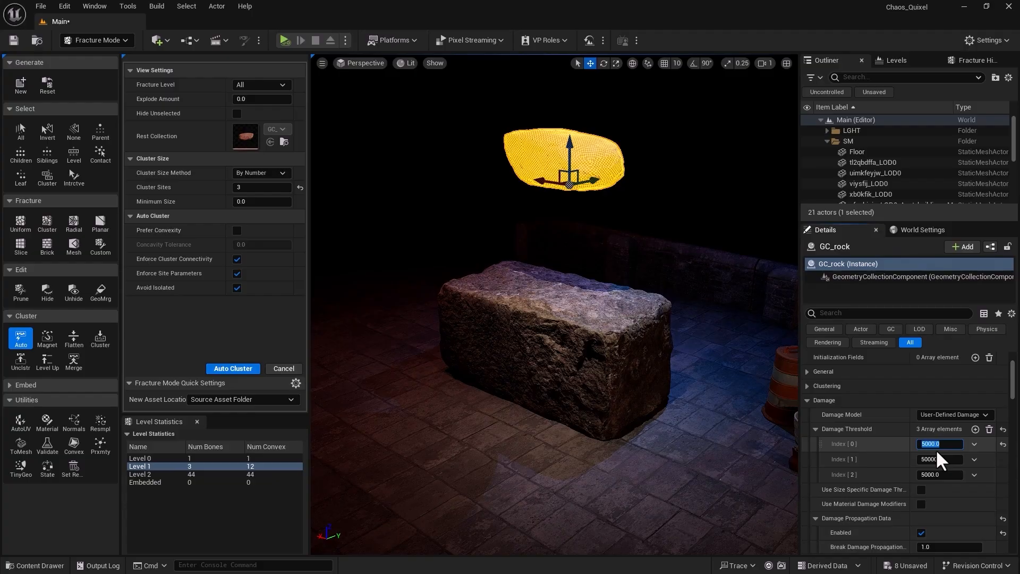
{"action": "type", "text": "5"}
{"action": "key", "text": "Return"}
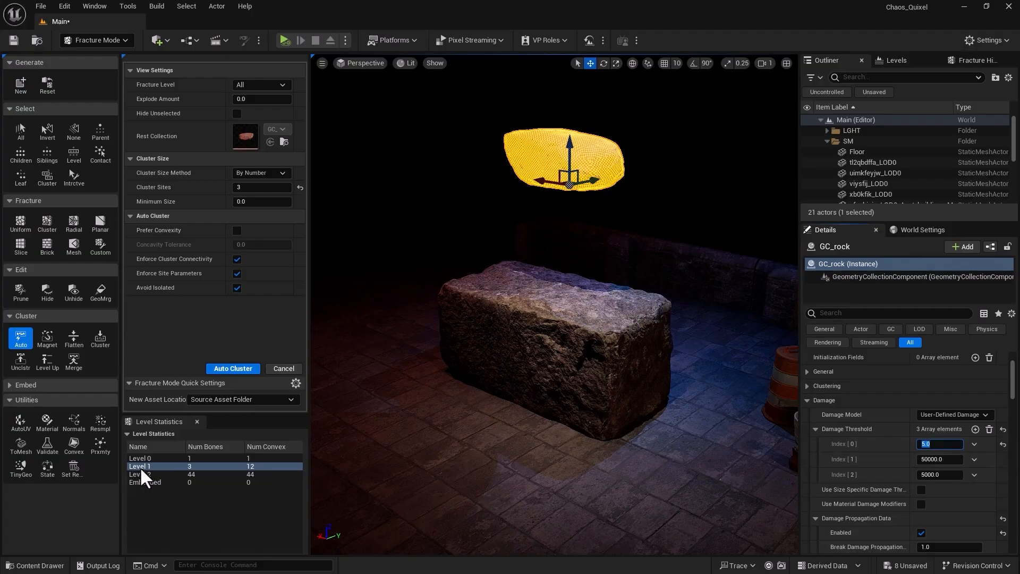
{"action": "left_click", "coordinate": [930, 459]}
{"action": "type", "text": "50000000"}
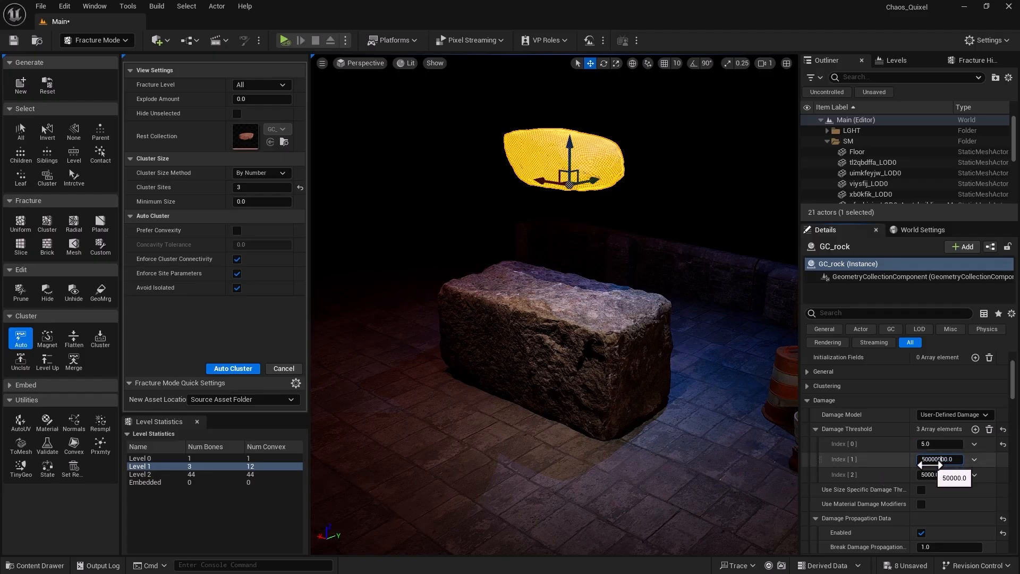
{"action": "key", "text": "Return"}
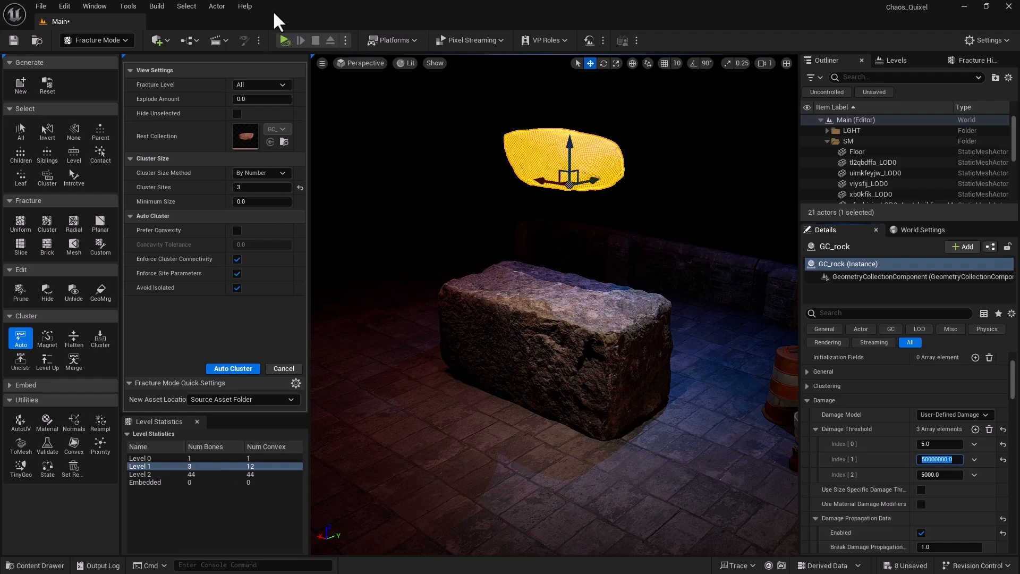
Deselect the rock, simulate its fall onto the stone block, and stop the simulation.
{"action": "left_click", "coordinate": [391, 118]}
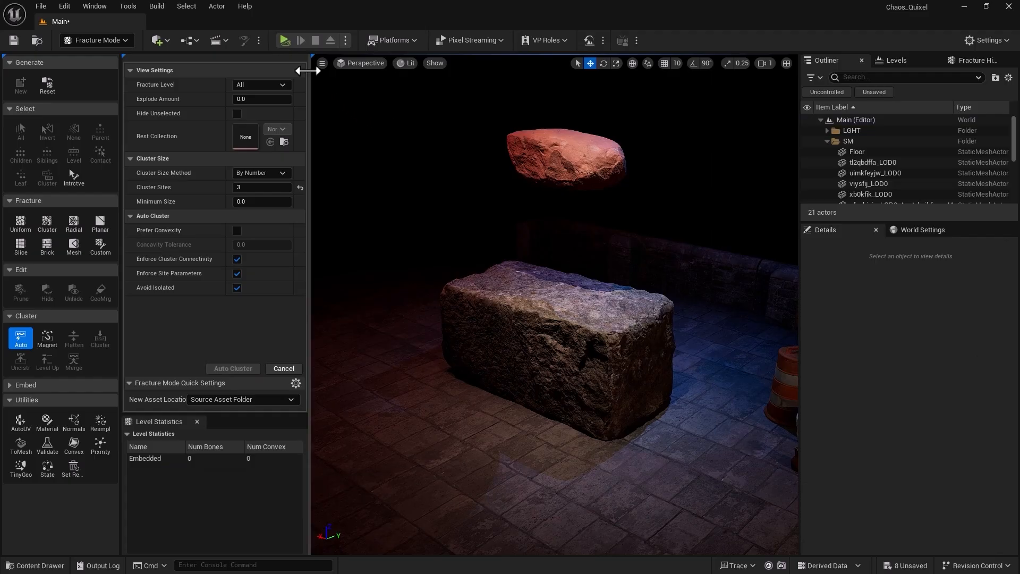
{"action": "left_click", "coordinate": [282, 40]}
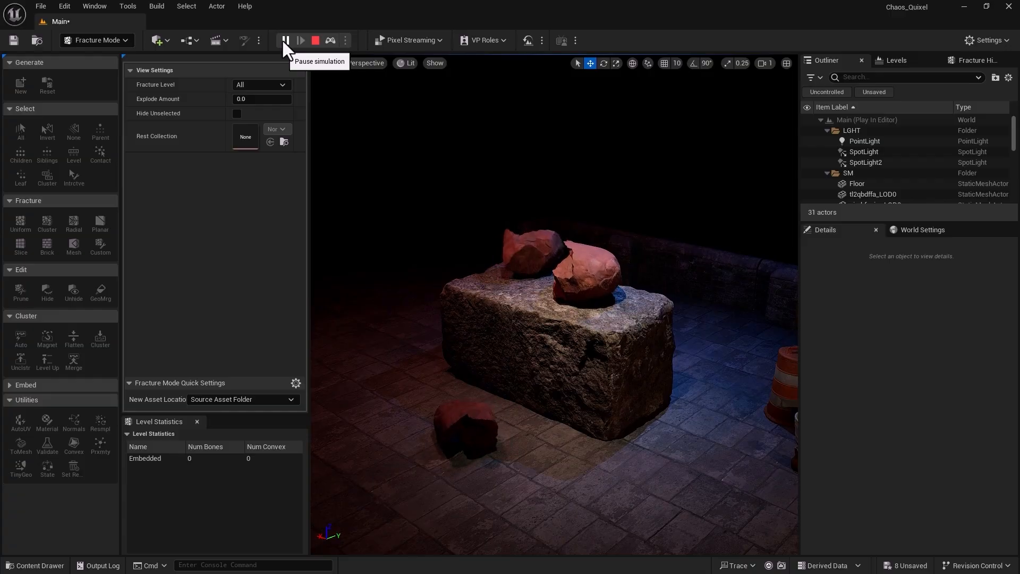
{"action": "left_click", "coordinate": [315, 41]}
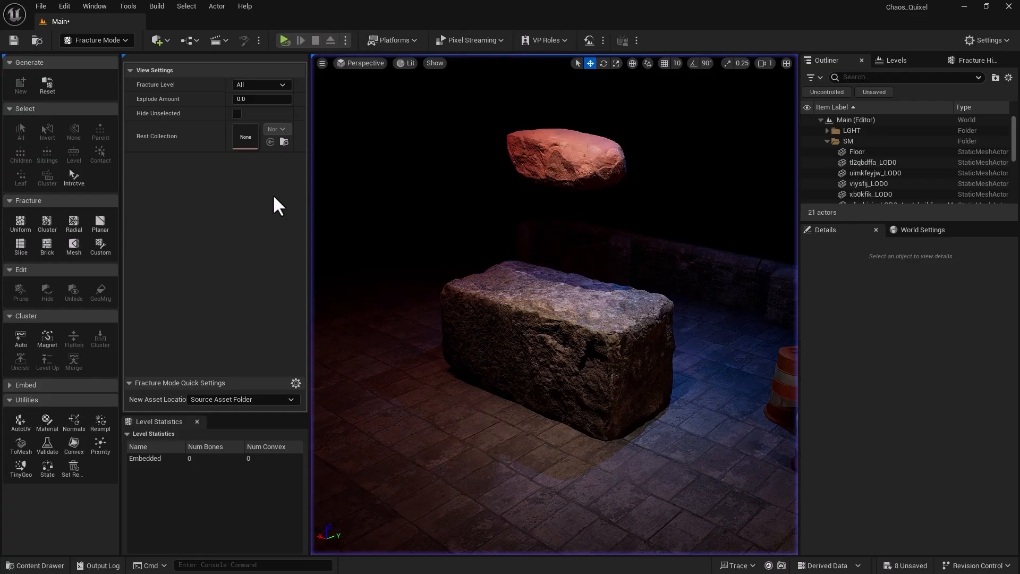
Select the rock and set its index 1 damage threshold to 5000.
{"action": "left_click", "coordinate": [560, 163]}
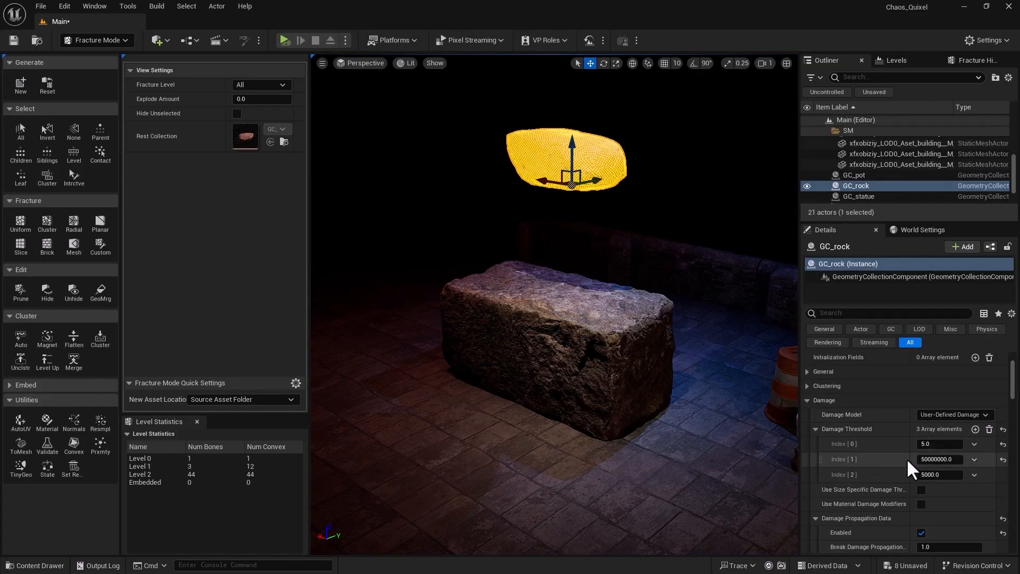
{"action": "left_click", "coordinate": [925, 460]}
{"action": "left_click", "coordinate": [924, 460]}
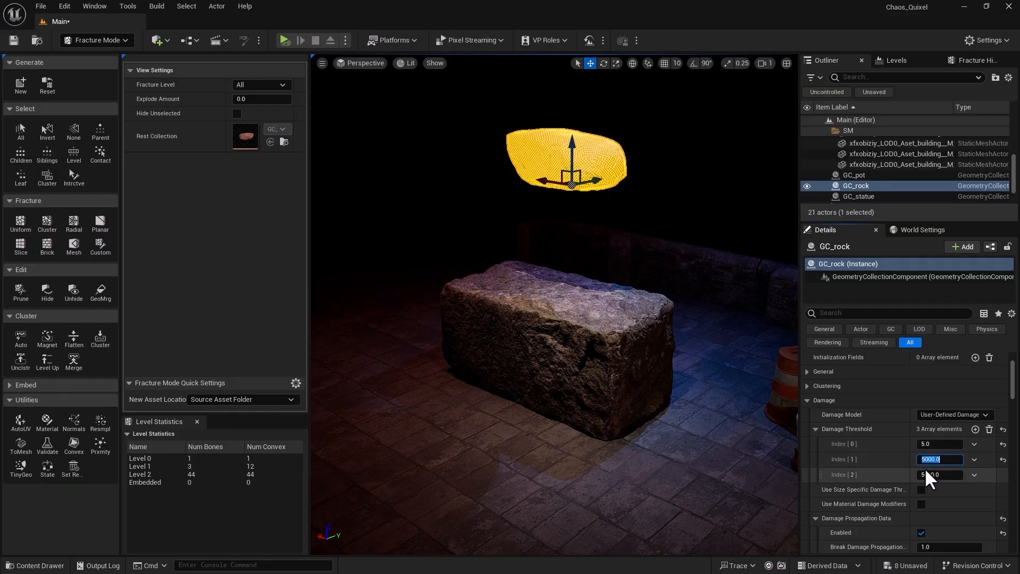
{"action": "left_click", "coordinate": [527, 159]}
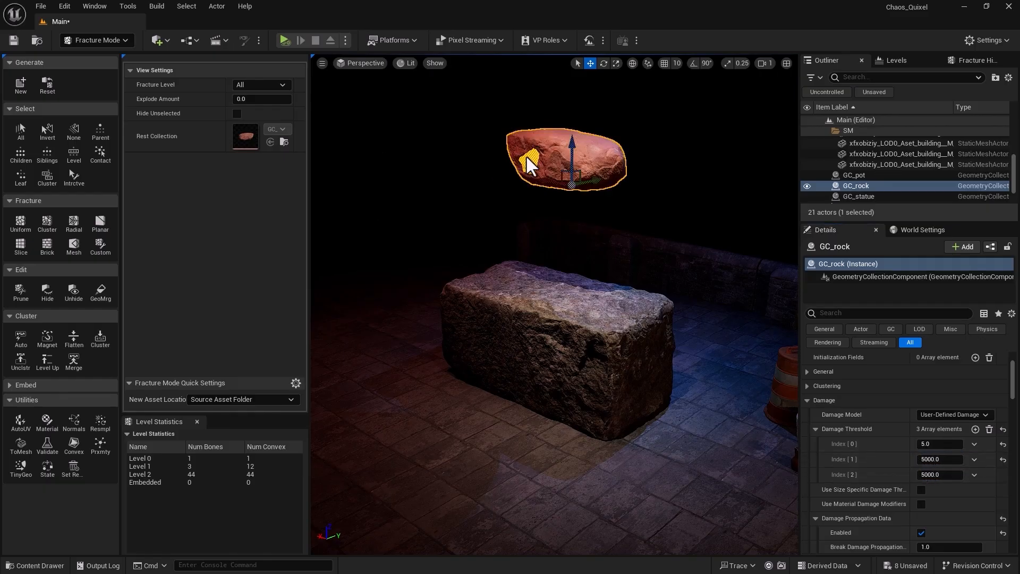
Simulate the rock's fall again to test the lowered index 1 threshold, and stop the simulation.
{"action": "left_click", "coordinate": [432, 158]}
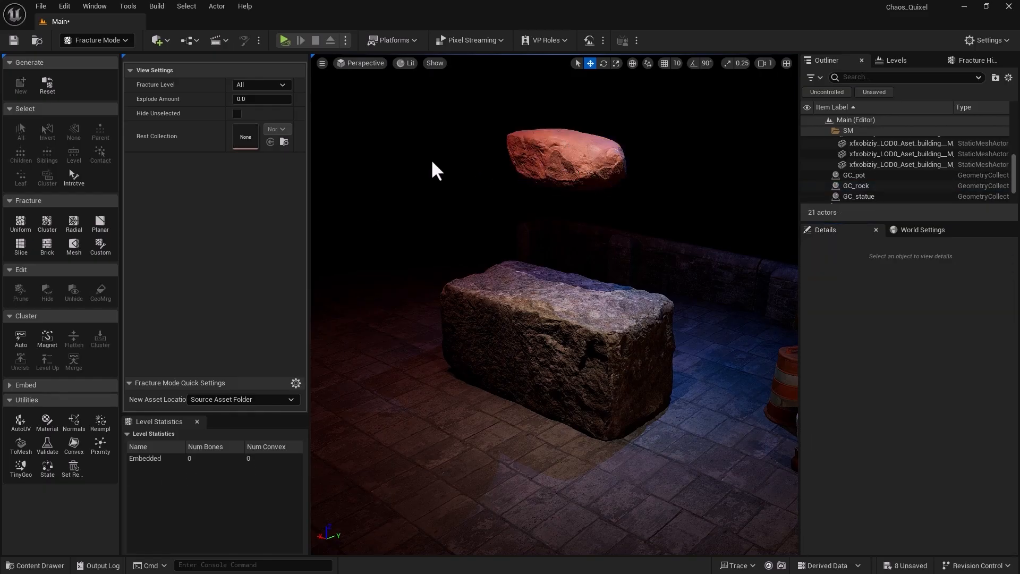
{"action": "left_click", "coordinate": [282, 37]}
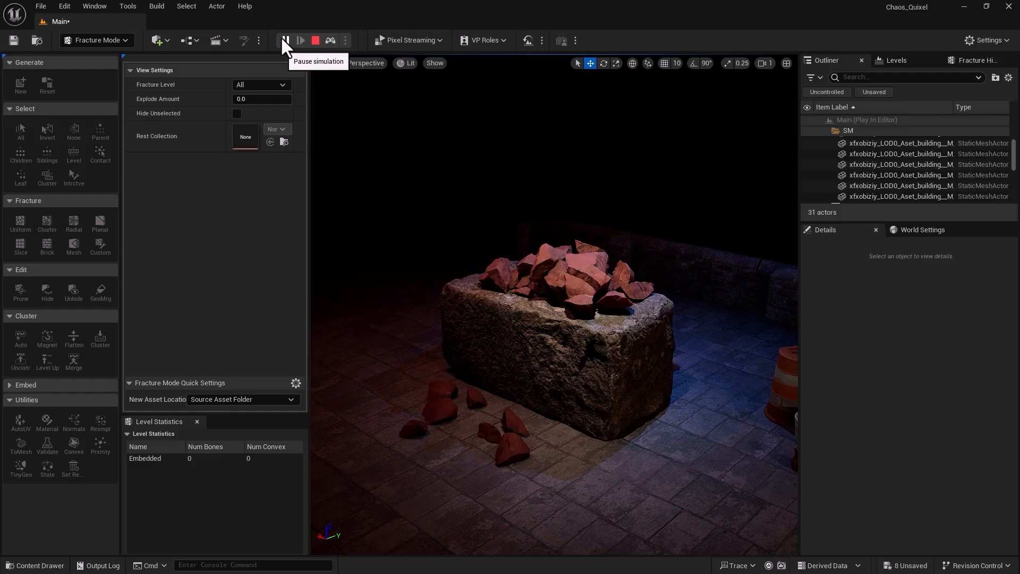
{"action": "left_click", "coordinate": [315, 40]}
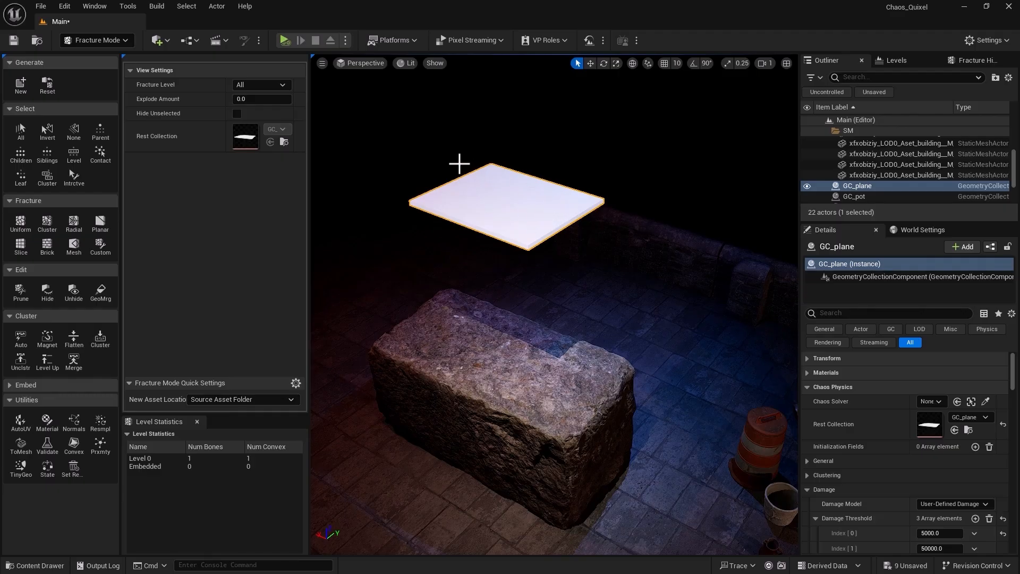
Fracture GC_plane with a radial Voronoi pattern using 5 angular steps and a radius of 100, and deselect it.
{"action": "left_click", "coordinate": [70, 224]}
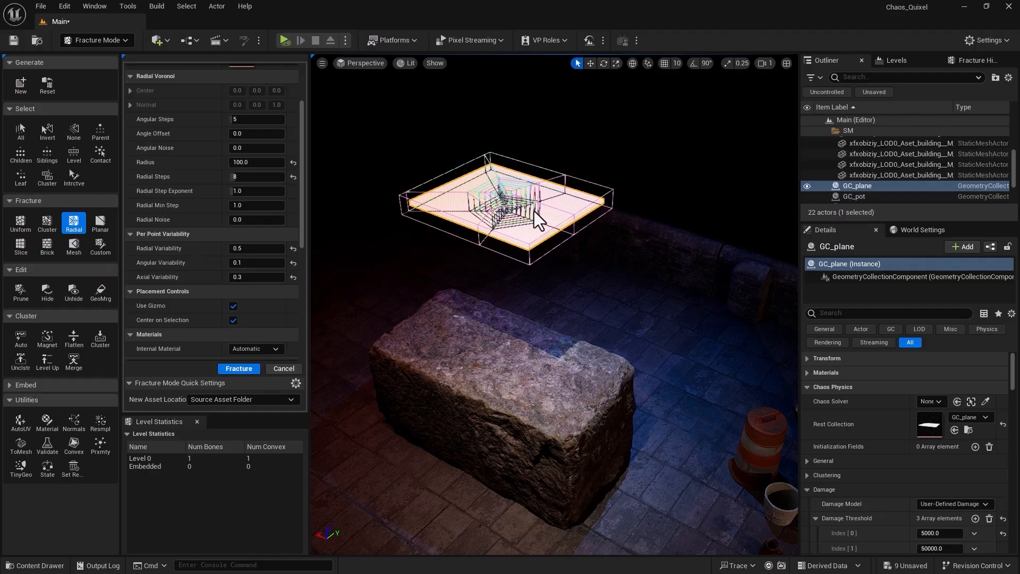
{"action": "left_click_drag", "start_coordinate": [455, 246], "coordinate": [510, 314], "text": "alt"}
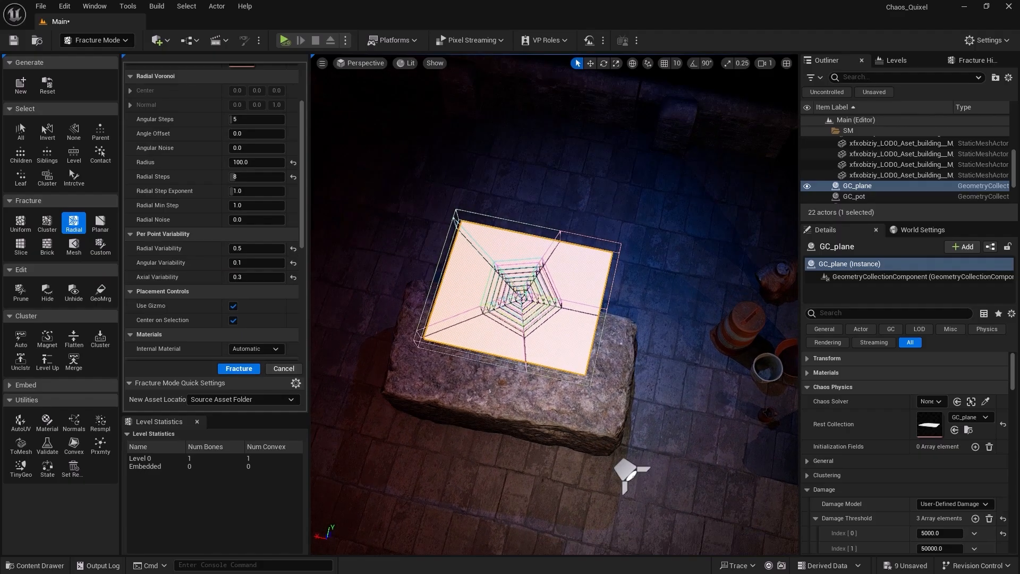
{"action": "scroll", "coordinate": [445, 248], "scroll_direction": "up", "scroll_amount": 5}
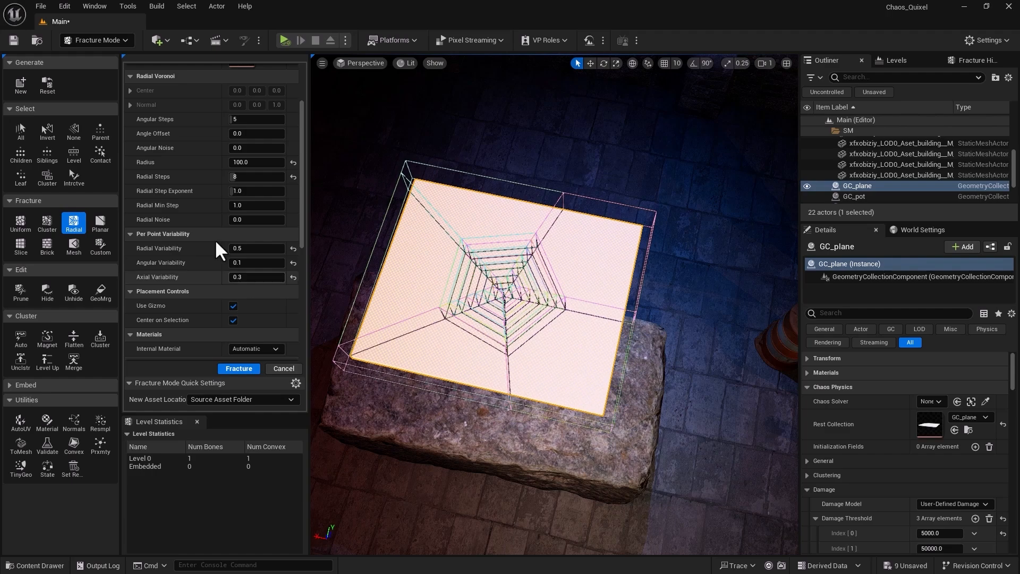
{"action": "left_click", "coordinate": [240, 369]}
{"action": "left_click", "coordinate": [447, 490]}
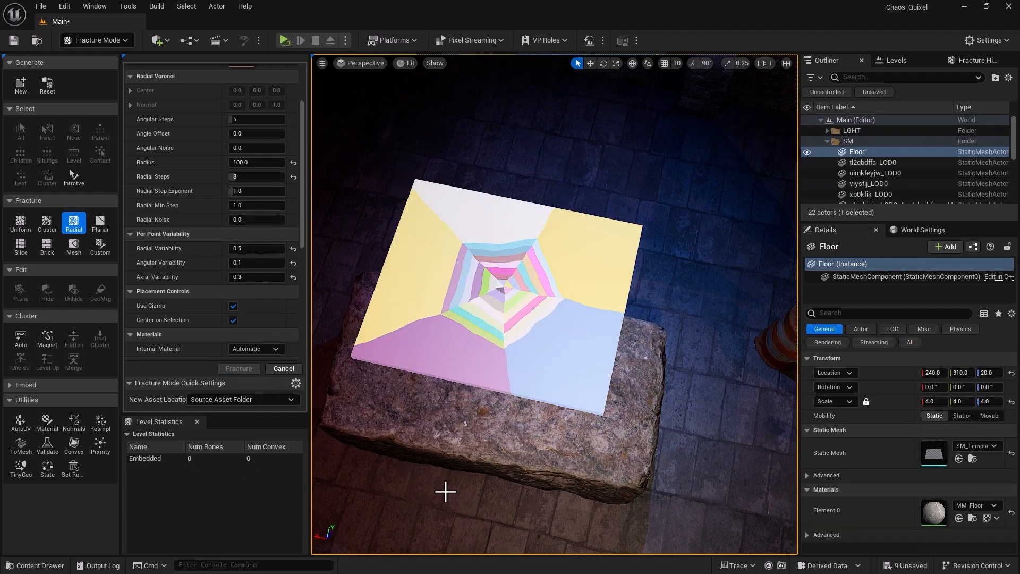
Select GC_plane and exit the Radial fracture tool without fracturing it again.
{"action": "scroll", "coordinate": [480, 283], "scroll_direction": "up", "scroll_amount": 3}
{"action": "scroll", "coordinate": [480, 283], "scroll_direction": "up", "scroll_amount": 3}
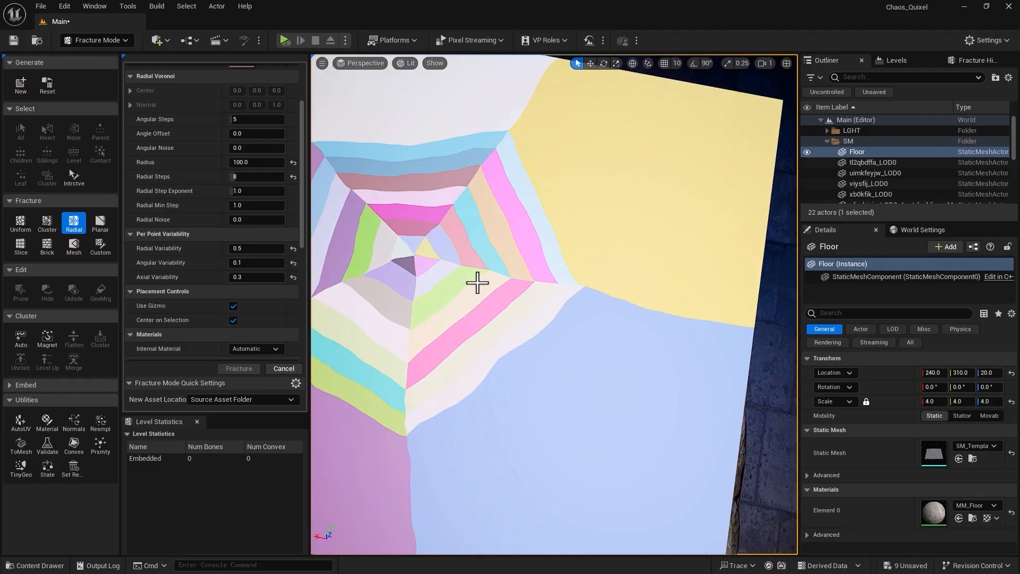
{"action": "left_click", "coordinate": [449, 290]}
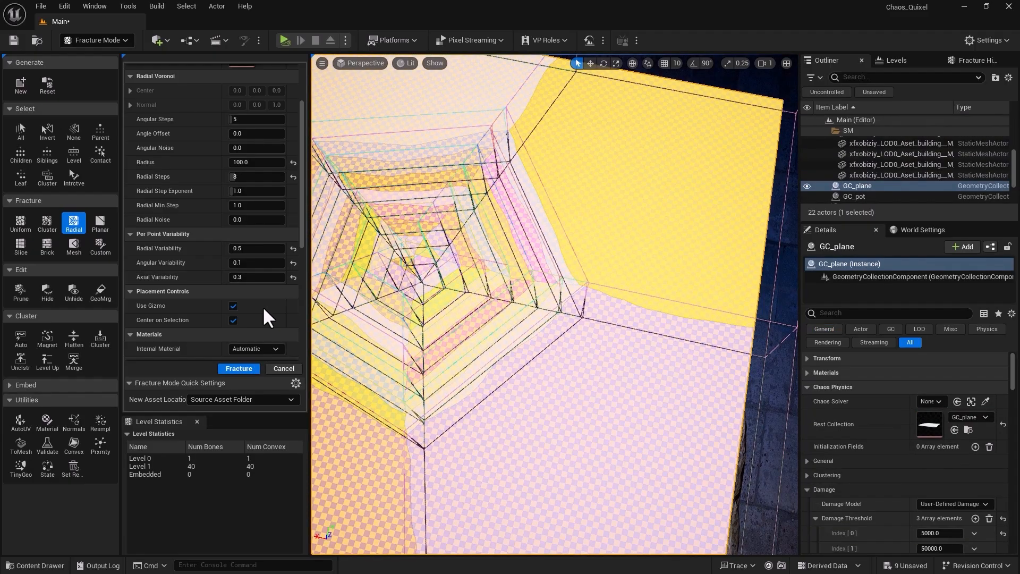
{"action": "left_click", "coordinate": [277, 367]}
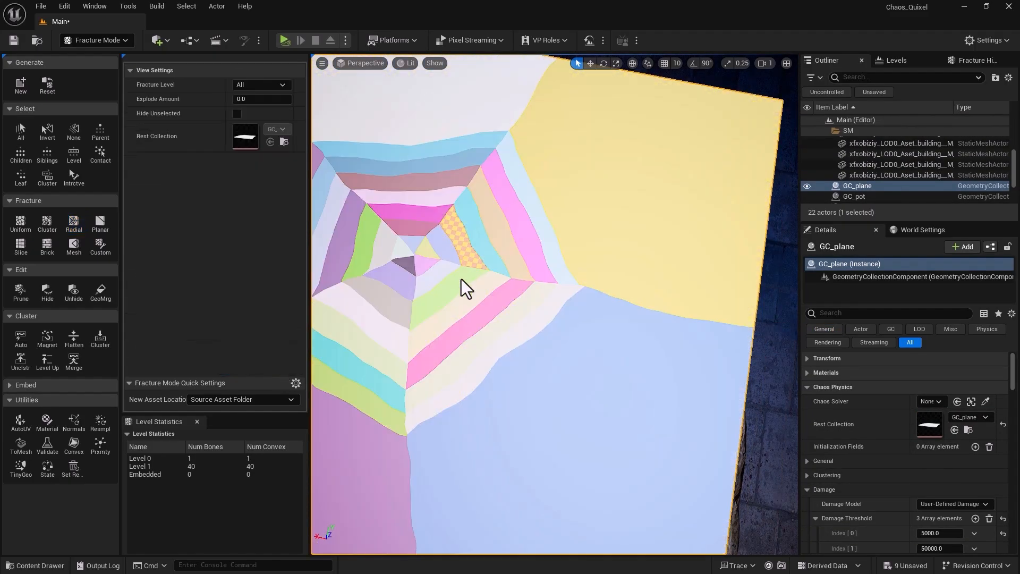
Select the five bones that form the third ring around GC_plane's centre.
{"action": "left_click", "coordinate": [460, 280], "text": "shift"}
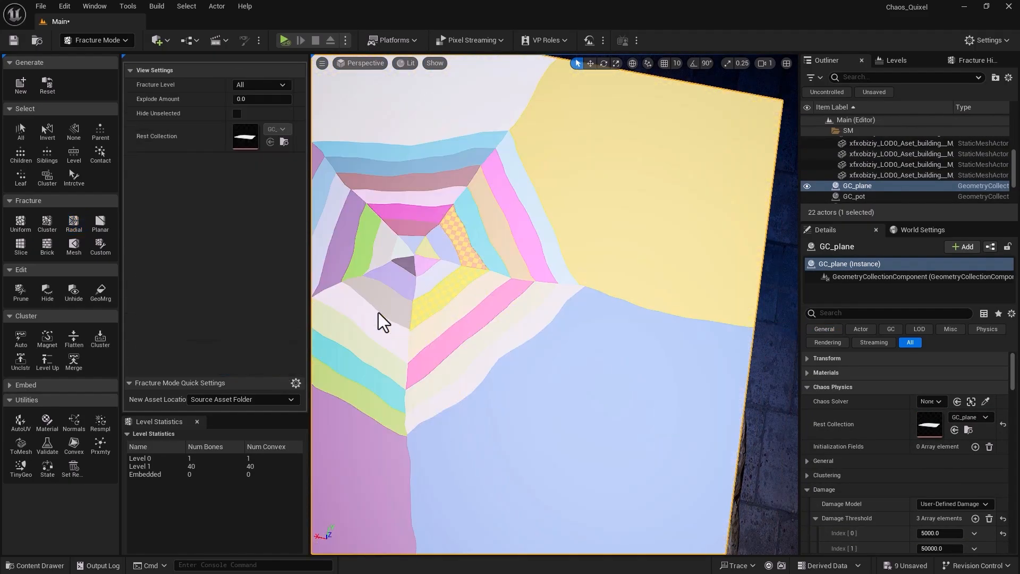
{"action": "left_click", "coordinate": [405, 209], "text": "shift"}
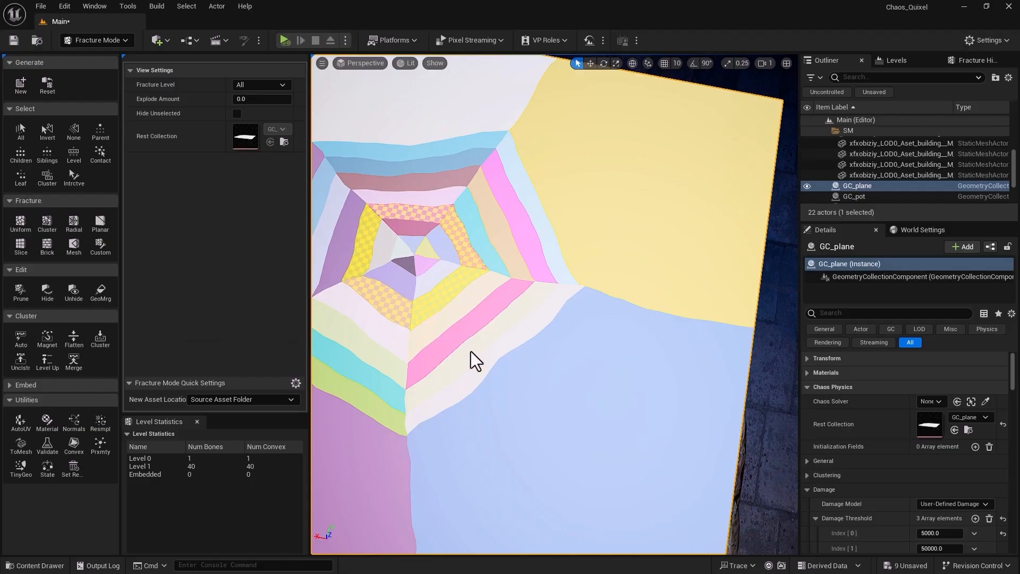
{"action": "scroll", "coordinate": [422, 336], "scroll_direction": "down", "scroll_amount": 4}
{"action": "scroll", "coordinate": [428, 328], "scroll_direction": "up", "scroll_amount": 4}
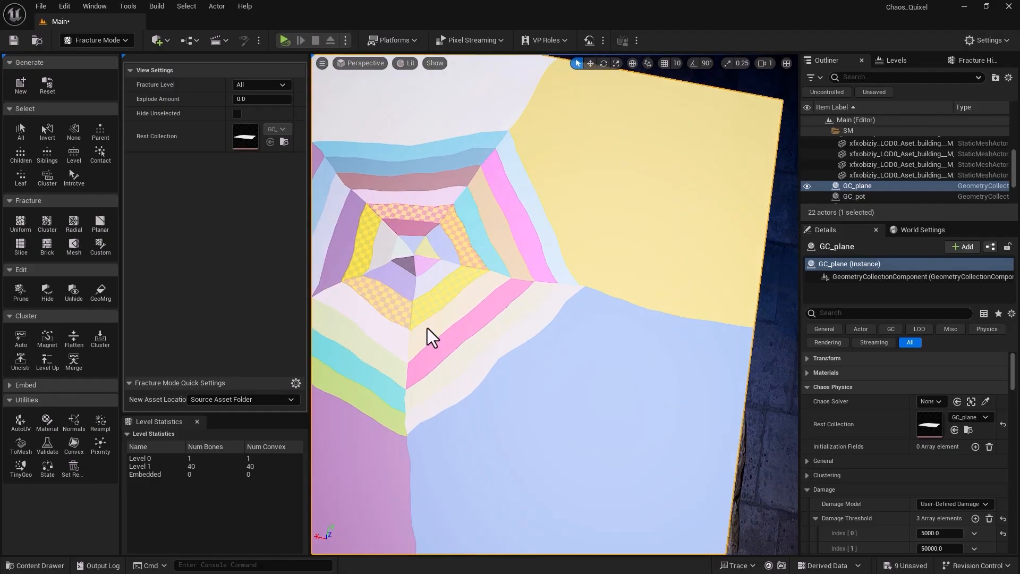
Select the five central bones of GC_plane and start Cluster Magnet with its iterations reset to 1.
{"action": "left_click", "coordinate": [412, 269]}
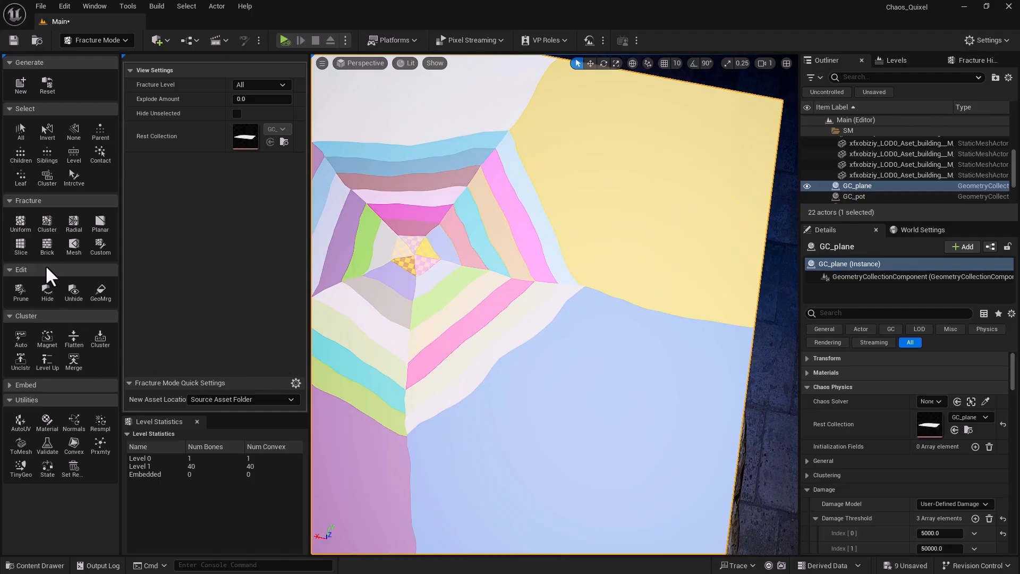
{"action": "left_click", "coordinate": [47, 338]}
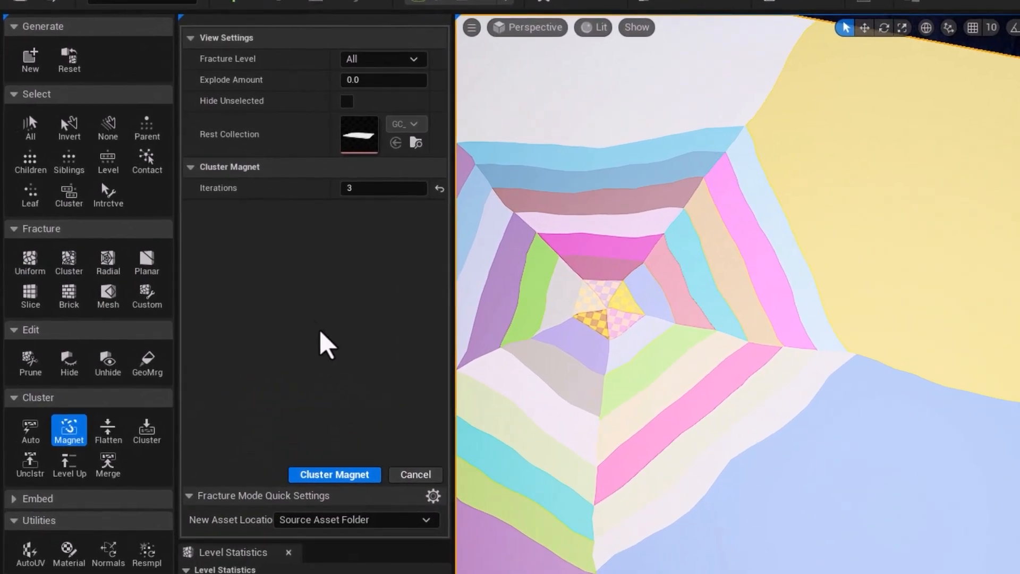
{"action": "left_click", "coordinate": [439, 189]}
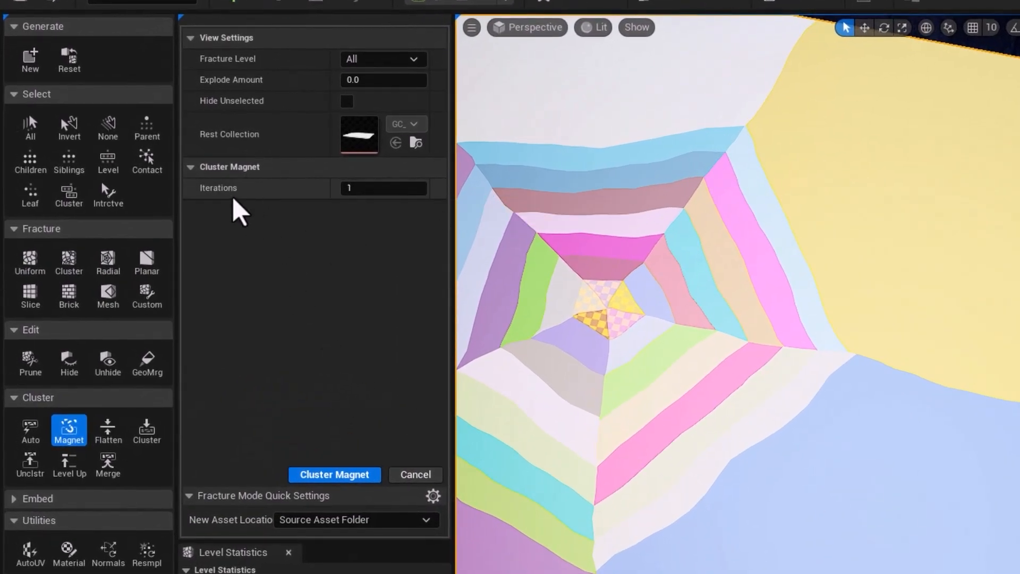
{"action": "mouse_move", "coordinate": [235, 192]}
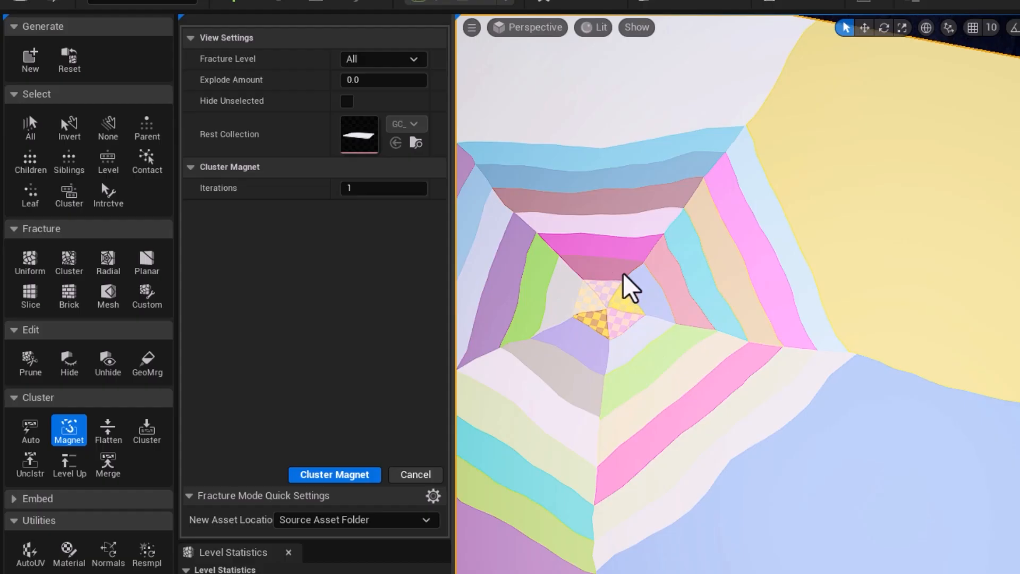
Add the five bones directly surrounding the central ones to the selection to illustrate one Cluster Magnet iteration.
{"action": "left_click", "coordinate": [558, 308], "text": "shift"}
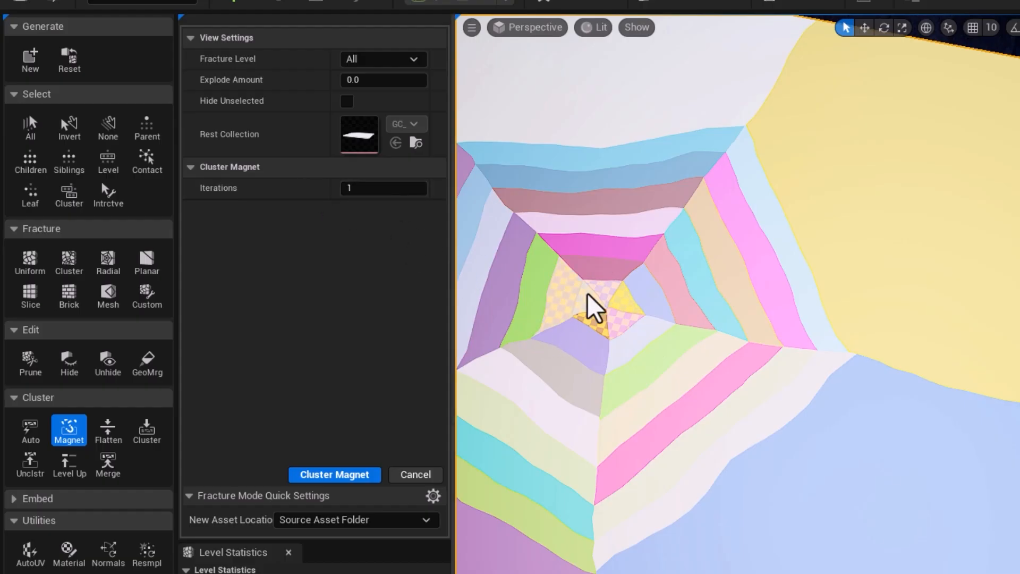
{"action": "left_click", "coordinate": [603, 271], "text": "shift"}
{"action": "left_click", "coordinate": [647, 297], "text": "shift"}
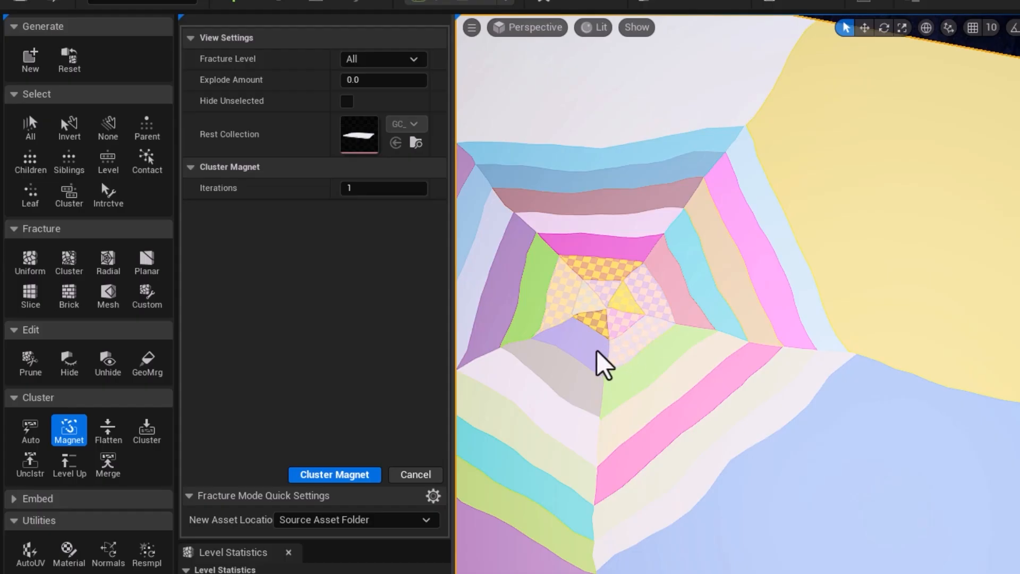
{"action": "left_click", "coordinate": [581, 355], "text": "shift"}
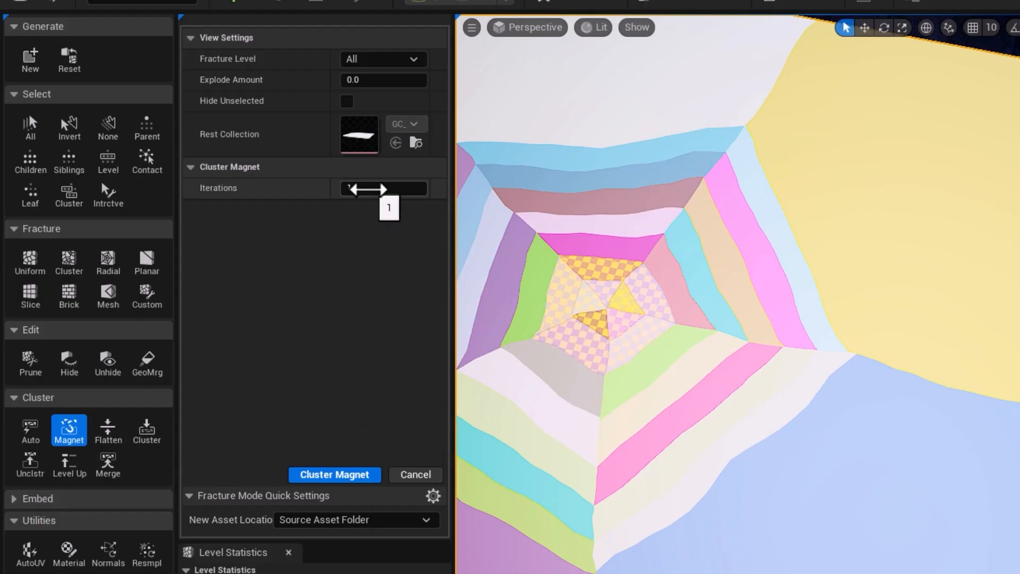
Set the Cluster Magnet iterations to 2 and add the third ring of bones to the selection.
{"action": "left_click", "coordinate": [368, 190]}
{"action": "type", "text": "2"}
{"action": "key", "text": "Return"}
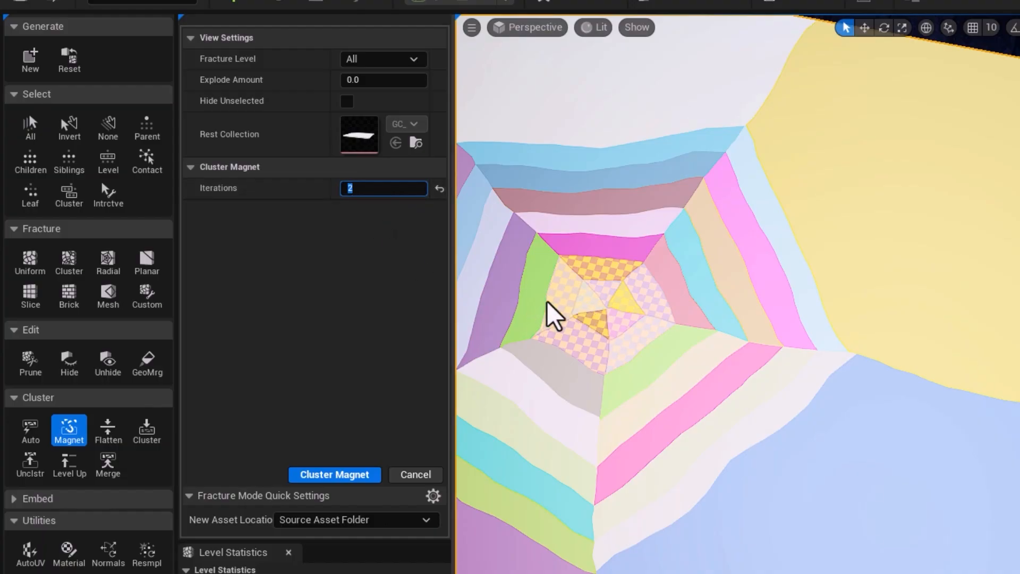
{"action": "left_click", "coordinate": [529, 301]}
{"action": "left_click", "coordinate": [602, 250], "text": "shift"}
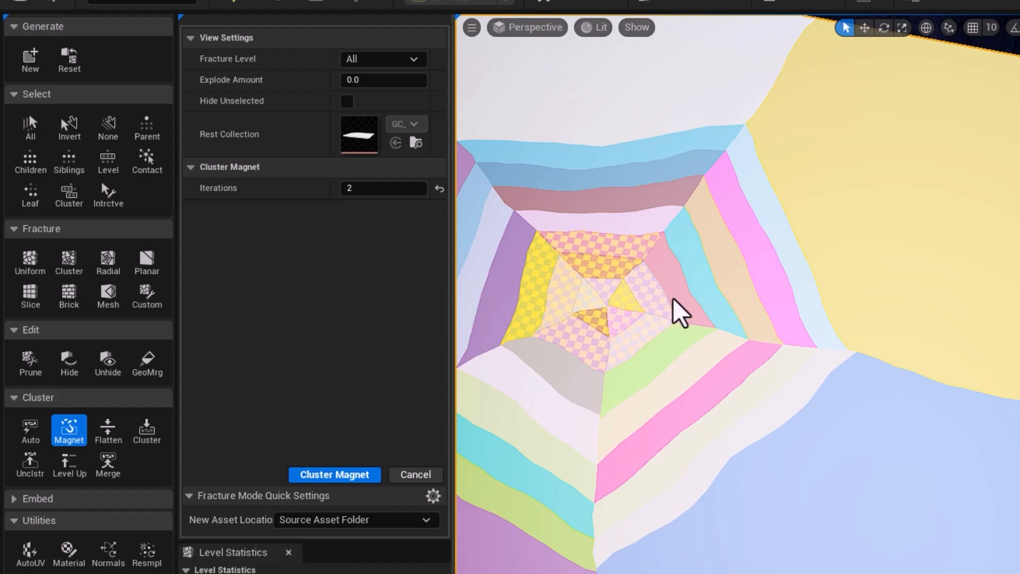
{"action": "left_click", "coordinate": [672, 298], "text": "shift"}
{"action": "left_click", "coordinate": [649, 350], "text": "shift"}
{"action": "left_click", "coordinate": [568, 378], "text": "shift"}
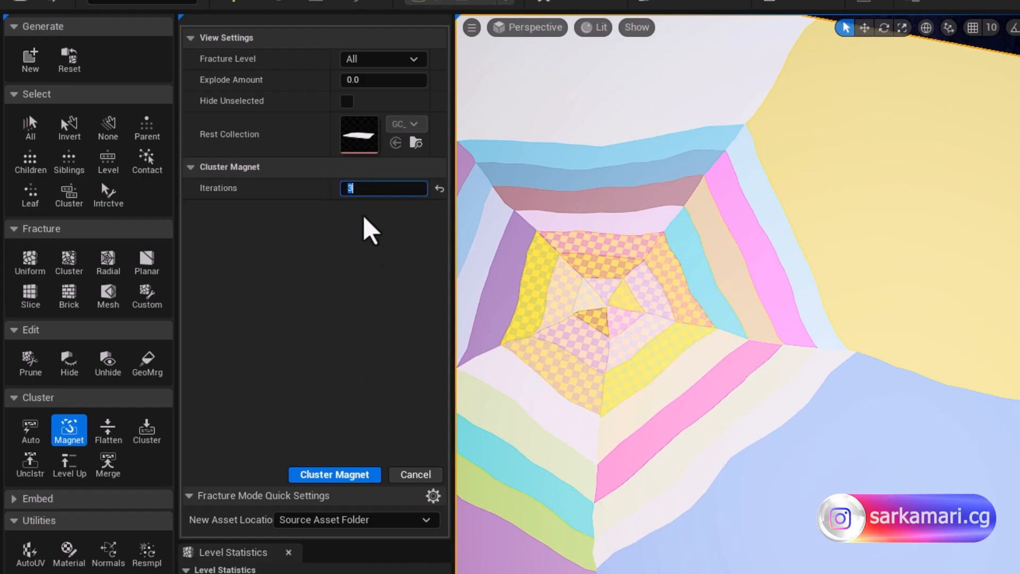
Set the Cluster Magnet iterations to 3 and add the fourth ring of bones to the selection.
{"action": "left_click", "coordinate": [500, 324], "text": "shift"}
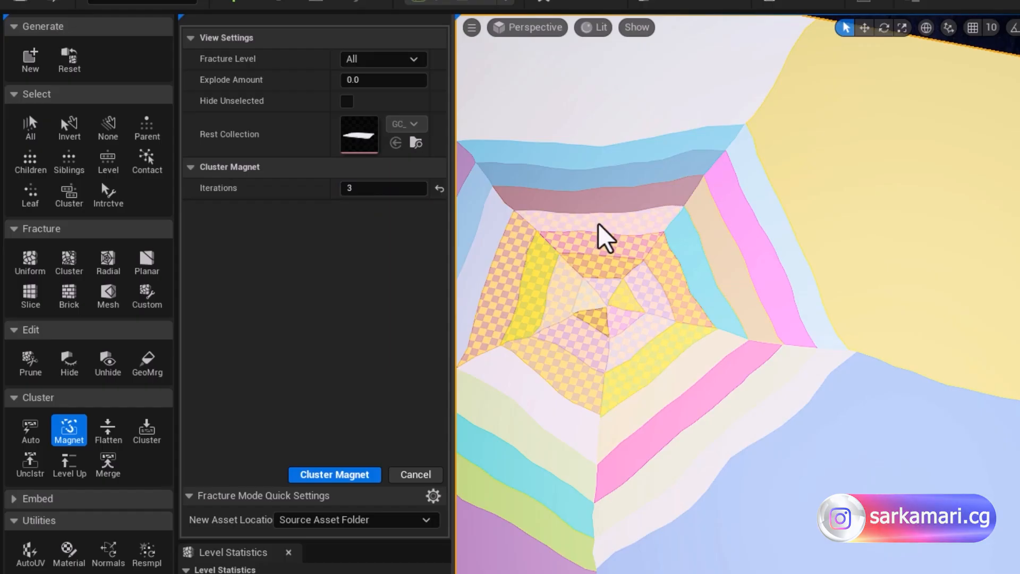
{"action": "left_click", "coordinate": [691, 272], "text": "shift"}
{"action": "left_click", "coordinate": [537, 407], "text": "shift"}
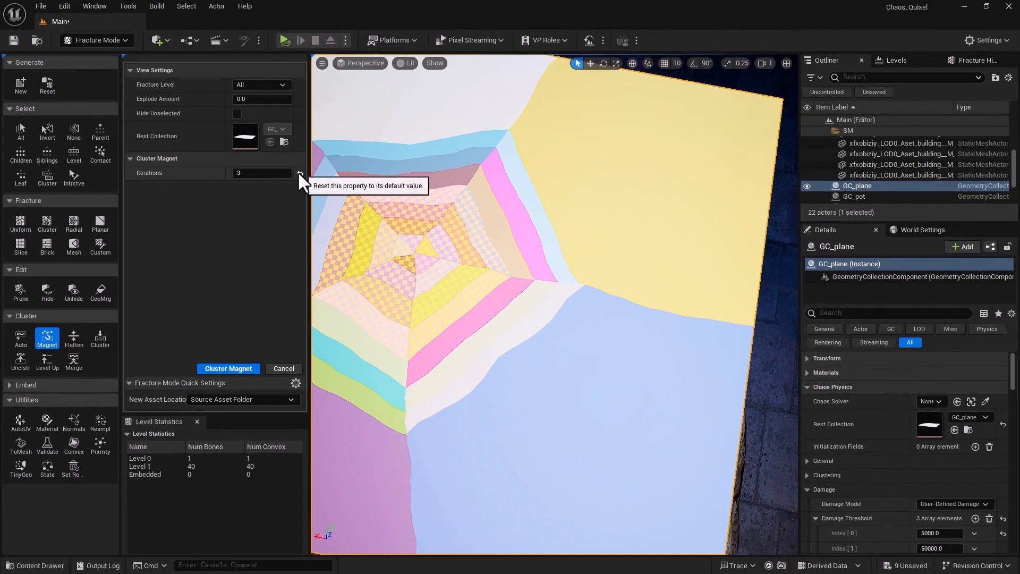
Reset the iterations to 1, select only the five central bones and apply Cluster Magnet to them.
{"action": "left_click", "coordinate": [300, 173]}
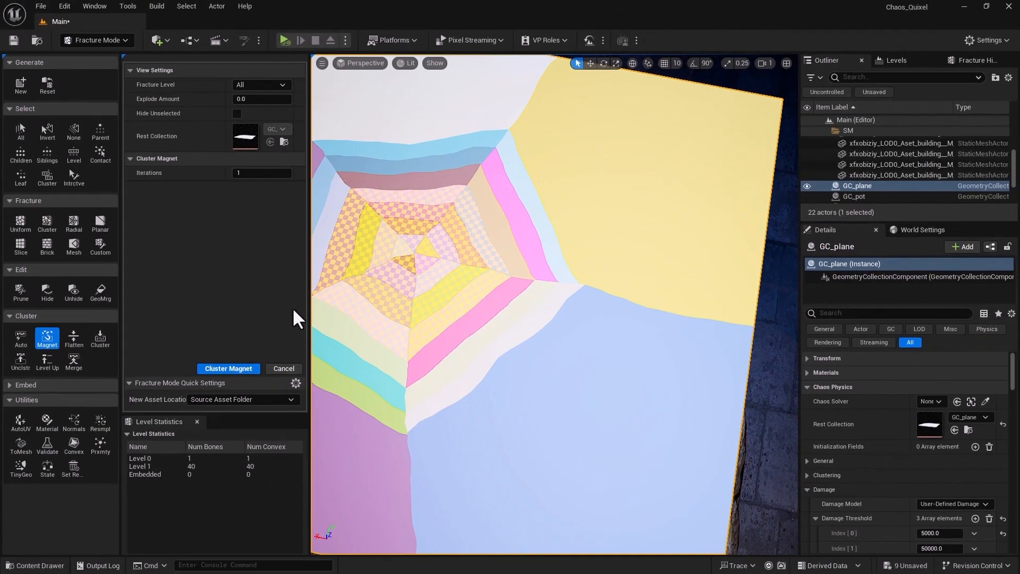
{"action": "scroll", "coordinate": [416, 311], "scroll_direction": "down", "scroll_amount": 5}
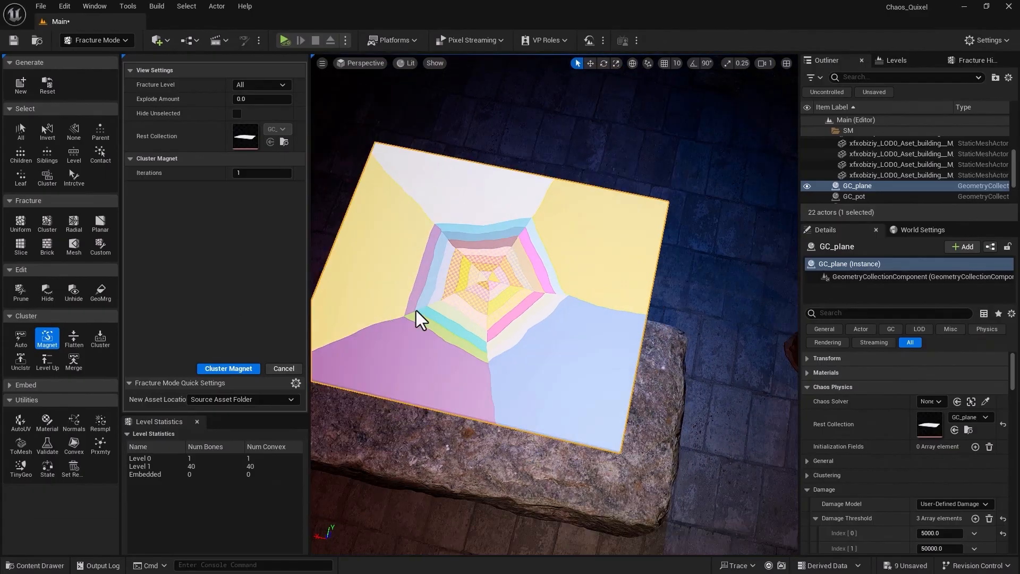
{"action": "scroll", "coordinate": [420, 306], "scroll_direction": "up", "scroll_amount": 5}
{"action": "left_click", "coordinate": [404, 253]}
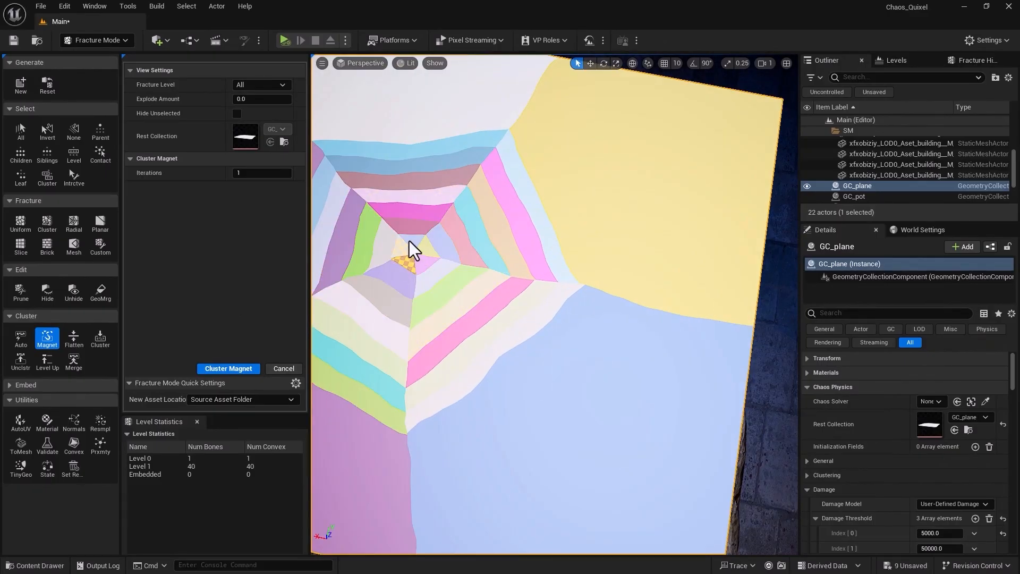
{"action": "left_click", "coordinate": [227, 368]}
Inspect the clustered bones at fracture level 2 and exit Cluster Magnet.
{"action": "left_click", "coordinate": [143, 474]}
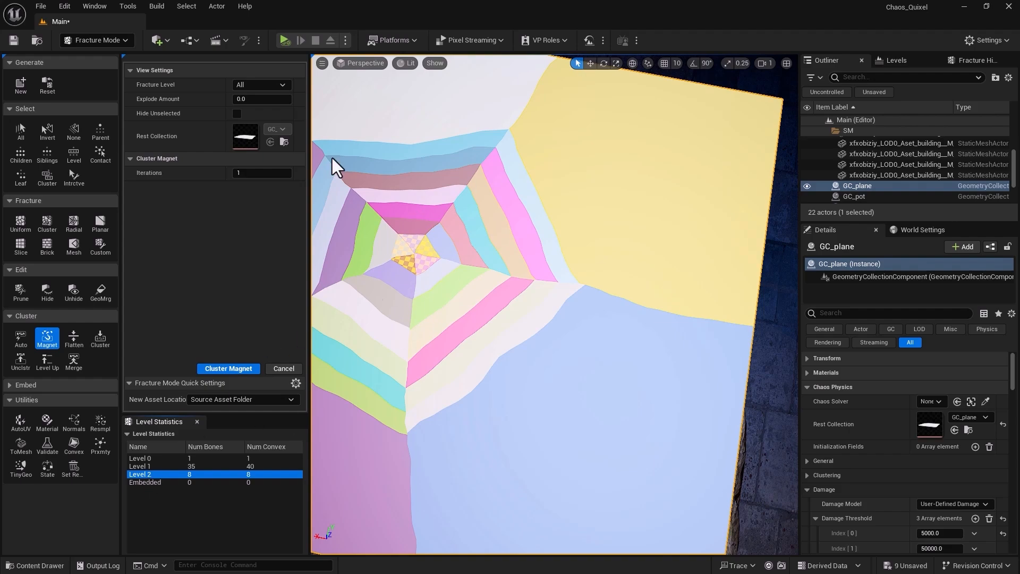
{"action": "left_click", "coordinate": [259, 84]}
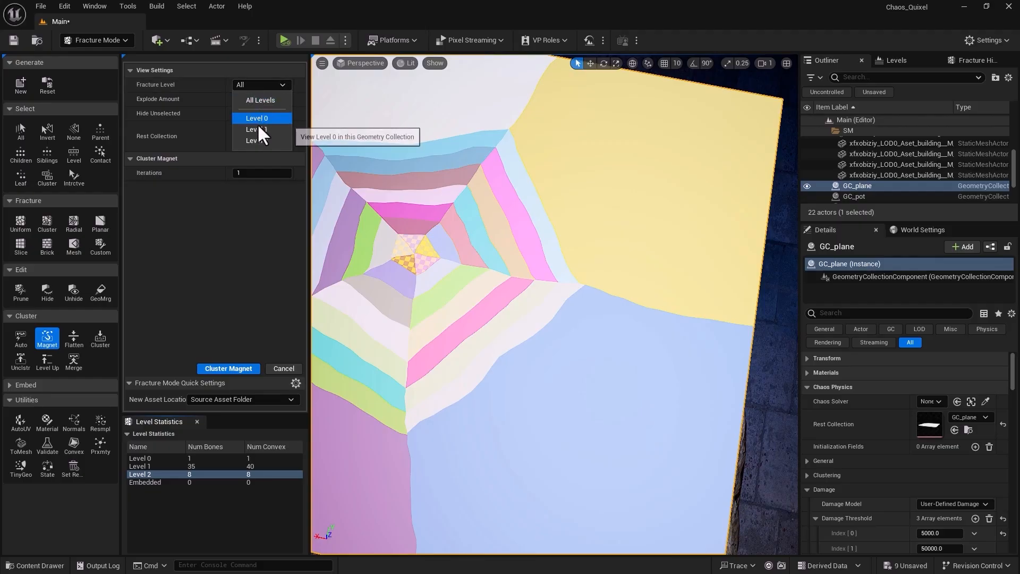
{"action": "left_click", "coordinate": [255, 141]}
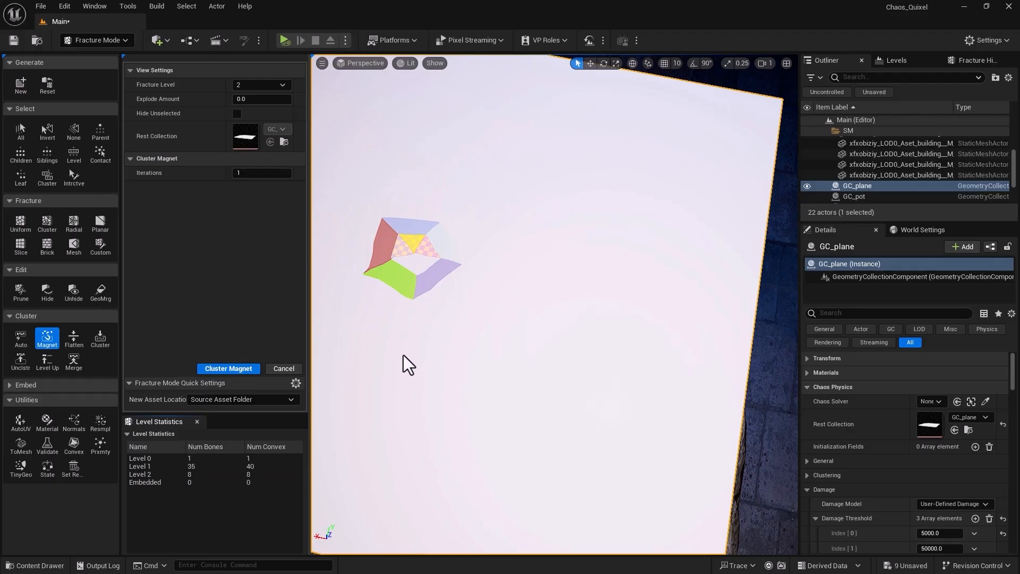
{"action": "left_click", "coordinate": [284, 369]}
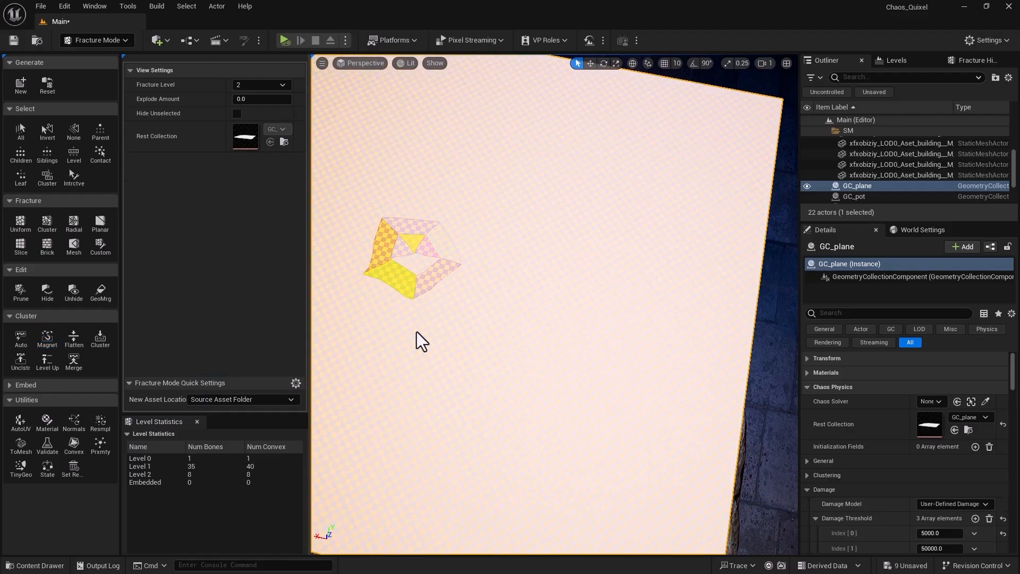
Undo the Cluster Magnet operation and display all fracture levels of GC_plane.
{"action": "key", "text": "ctrl+z"}
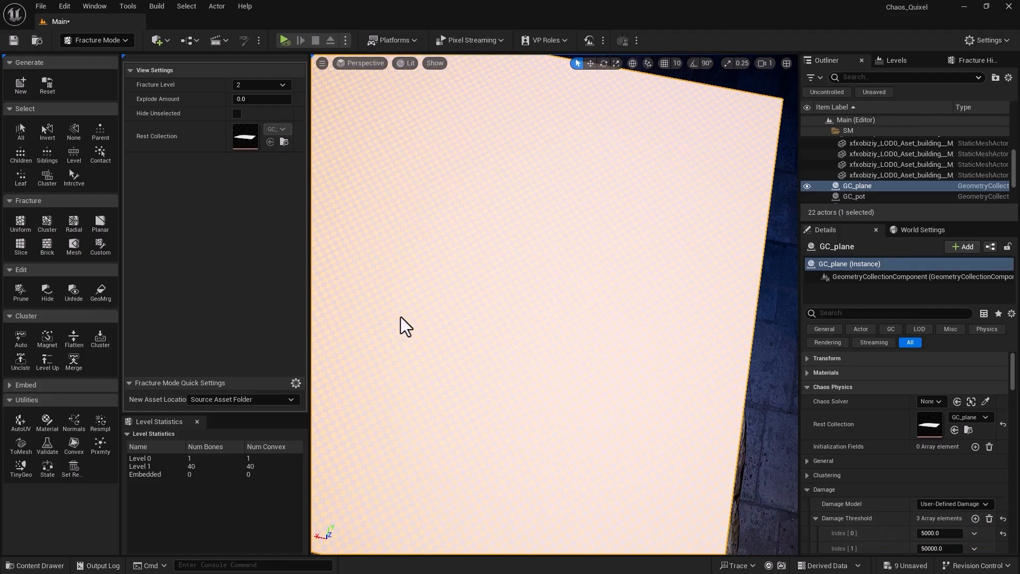
{"action": "left_click", "coordinate": [258, 85]}
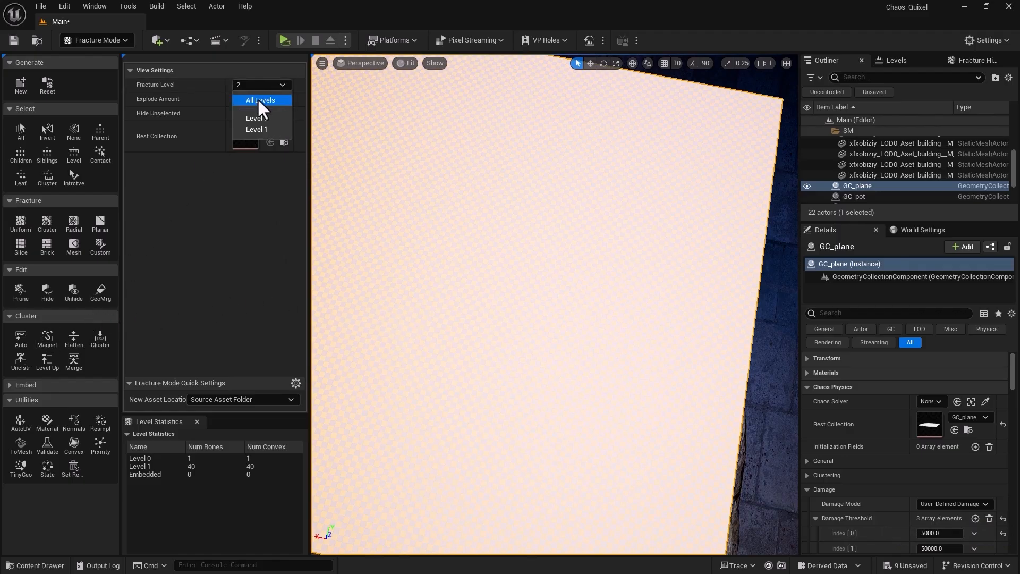
{"action": "left_click", "coordinate": [256, 100]}
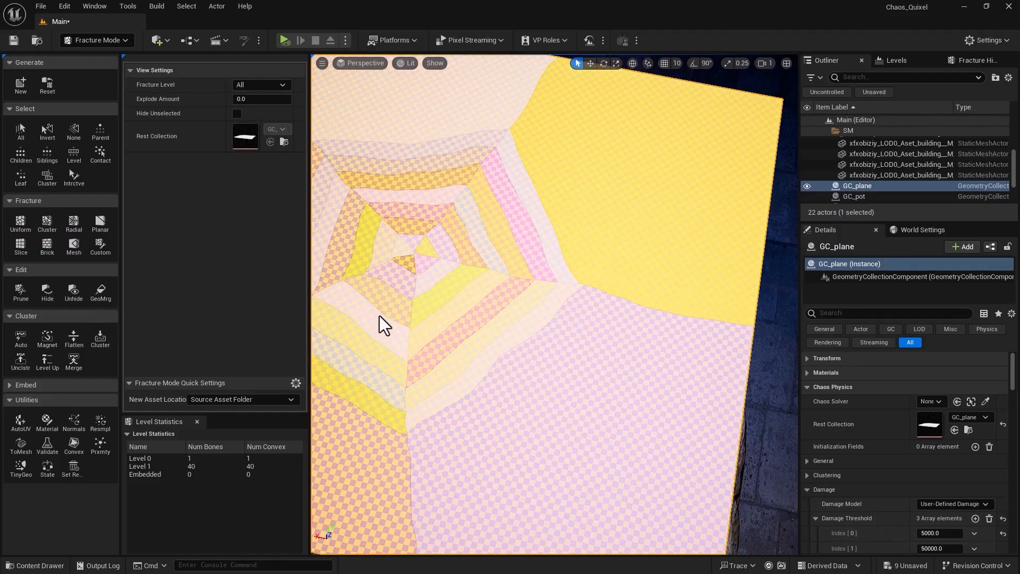
Select the five central bones and apply Cluster Magnet to them with 2 iterations.
{"action": "left_click", "coordinate": [404, 253]}
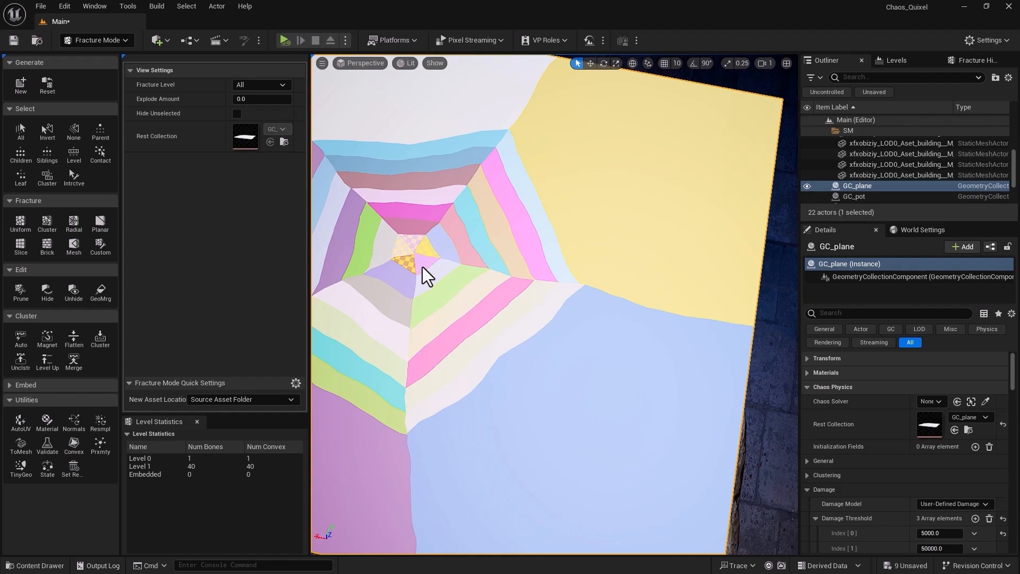
{"action": "left_click", "coordinate": [47, 337]}
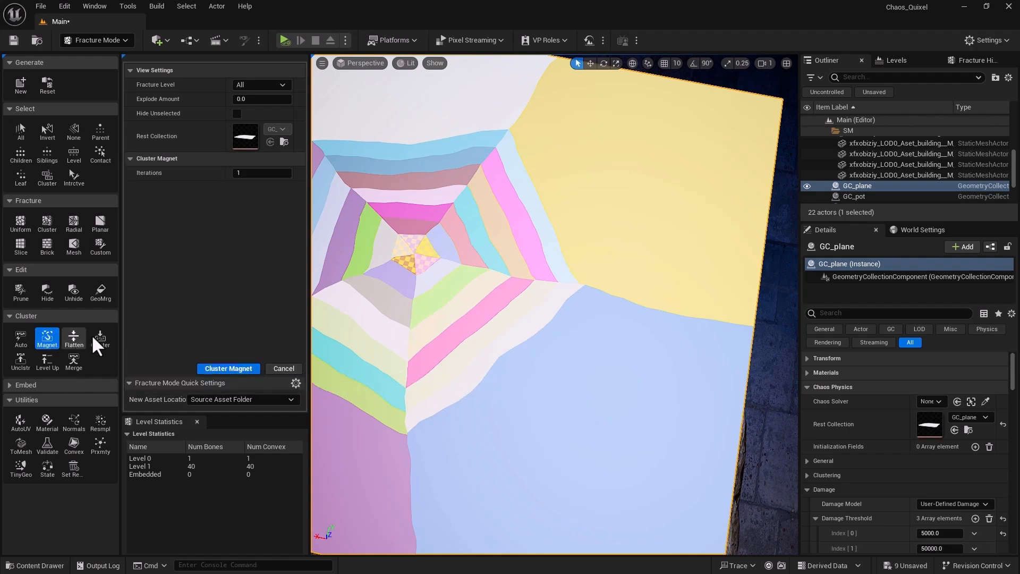
{"action": "left_click_drag", "start_coordinate": [248, 175], "coordinate": [252, 176]}
{"action": "left_click", "coordinate": [213, 370]}
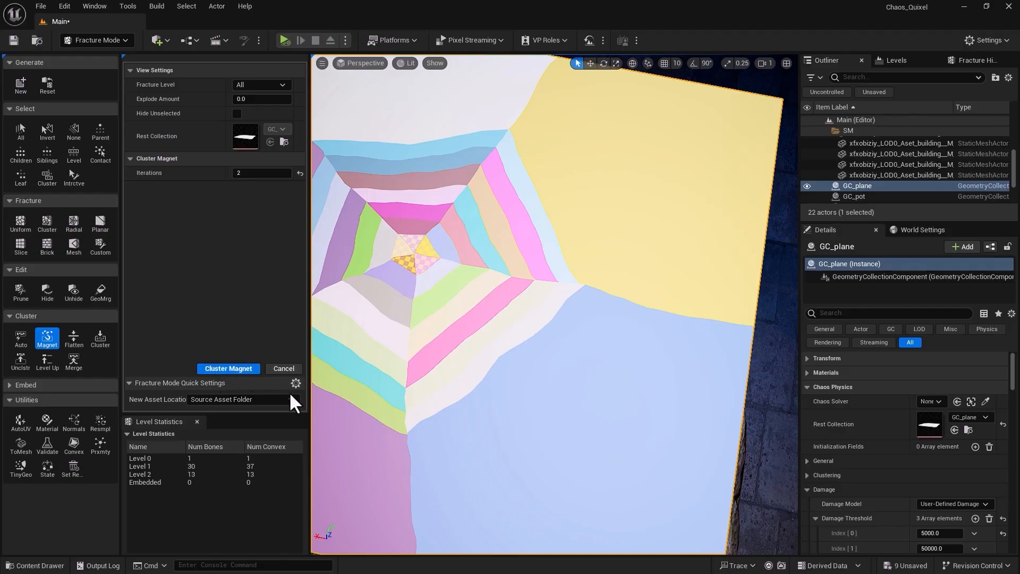
View GC_plane's new clusters at fracture level 2, exit Cluster Magnet and frame the whole plane.
{"action": "left_click", "coordinate": [246, 86]}
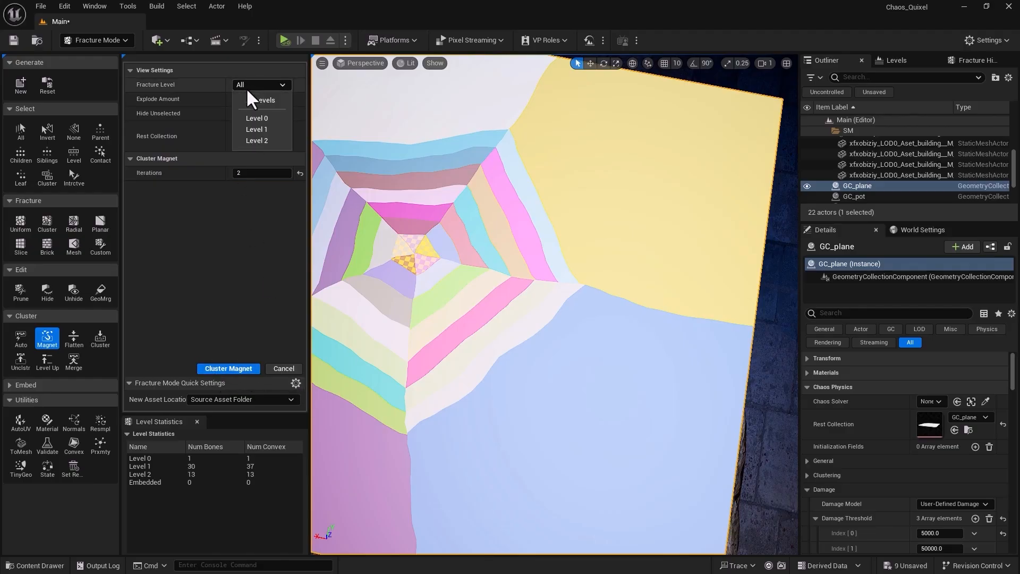
{"action": "left_click", "coordinate": [252, 141]}
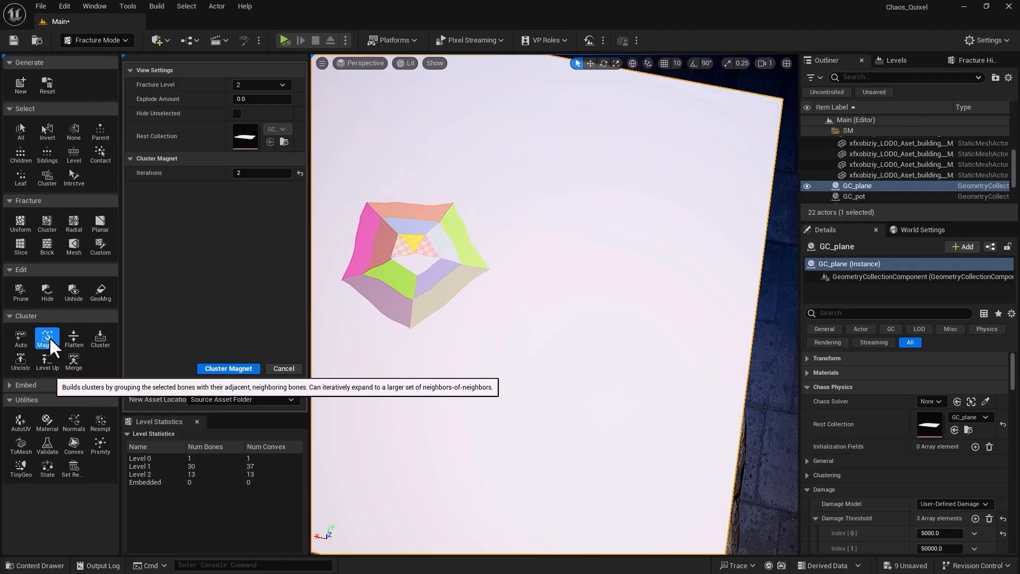
{"action": "left_click", "coordinate": [280, 369]}
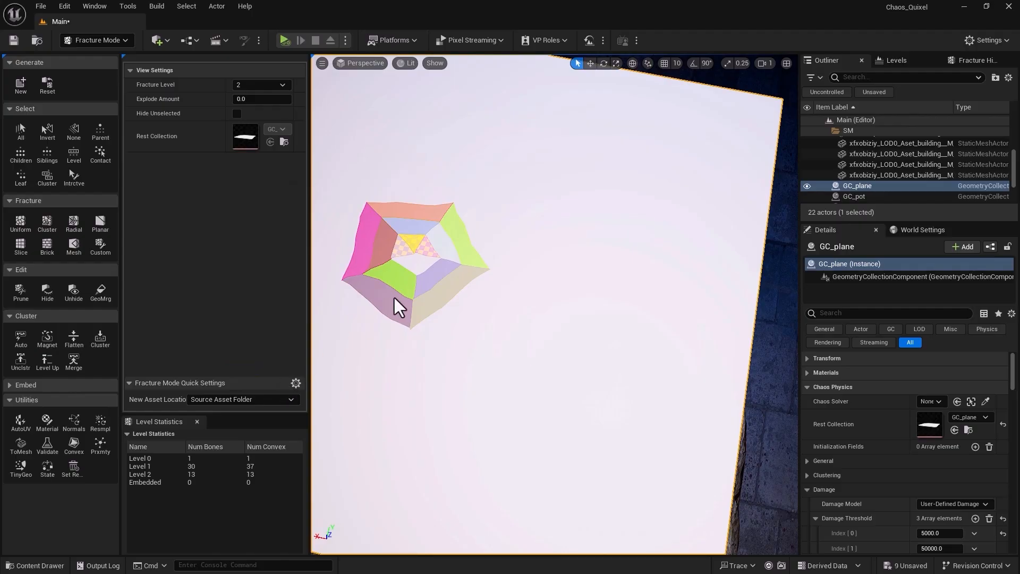
{"action": "key", "text": "f"}
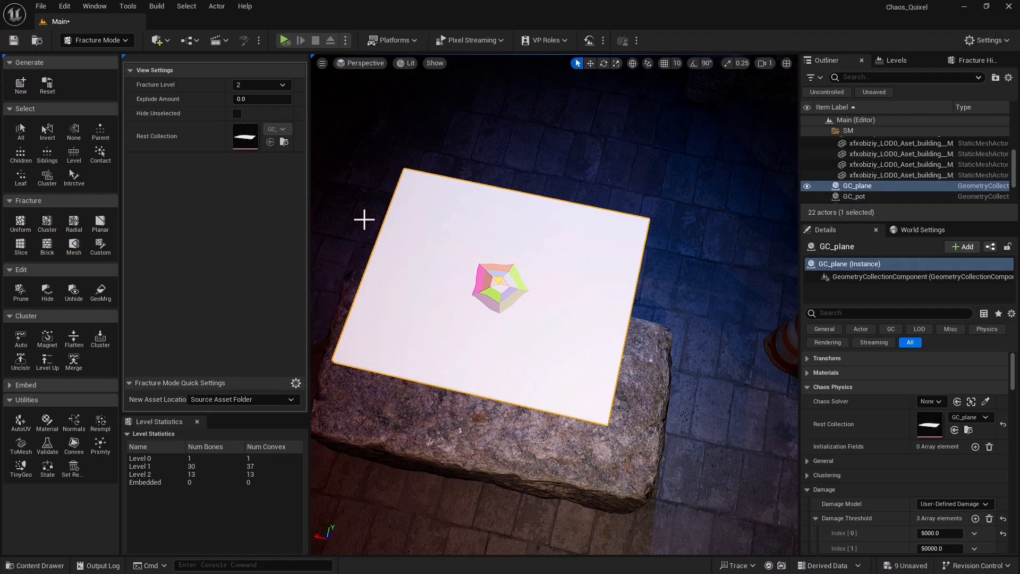
Set the fracture level display to All and reselect GC_plane.
{"action": "left_click", "coordinate": [358, 201]}
{"action": "left_click_drag", "start_coordinate": [346, 216], "coordinate": [345, 192], "text": "alt"}
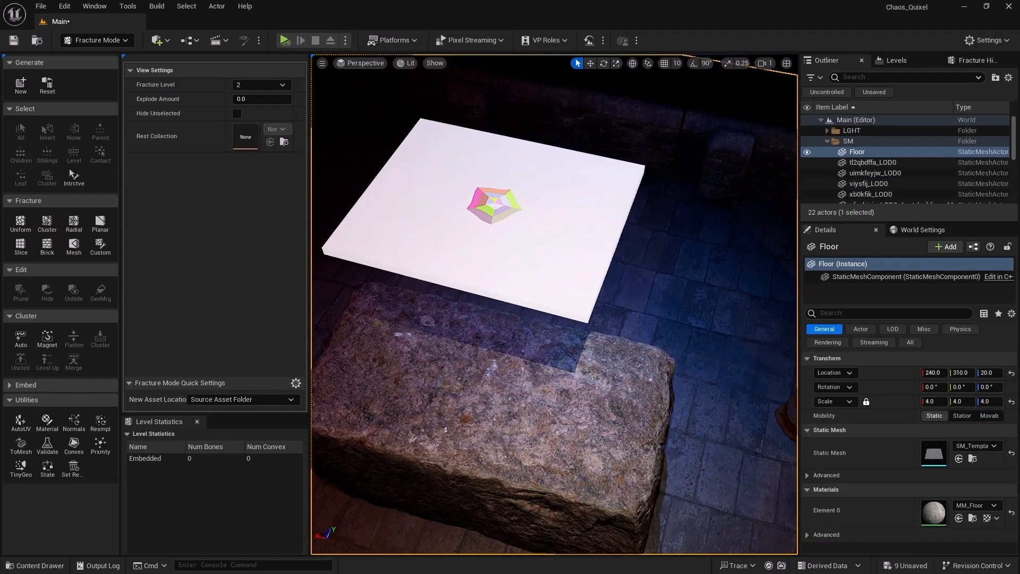
{"action": "left_click", "coordinate": [260, 85]}
{"action": "left_click", "coordinate": [260, 96]}
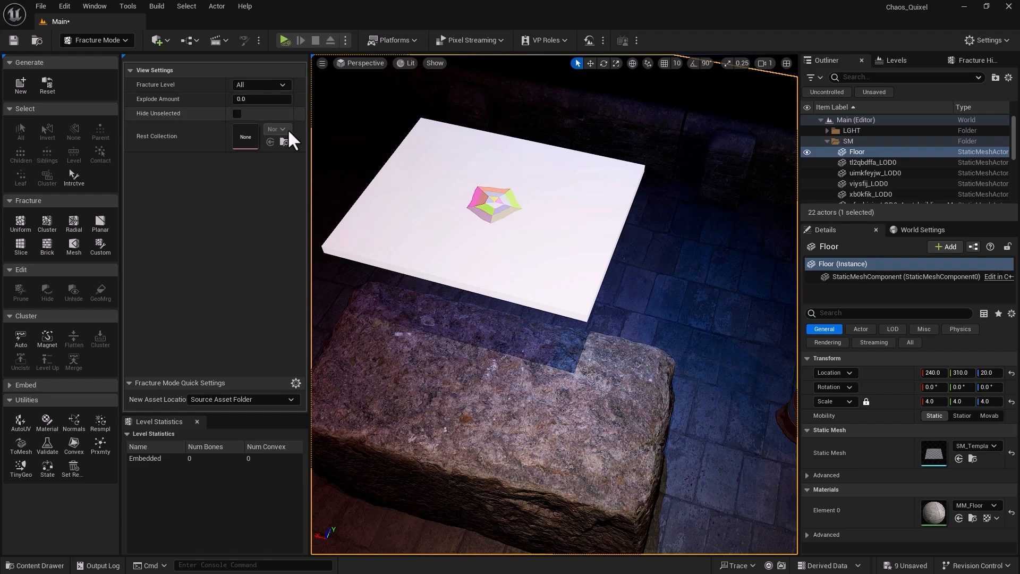
{"action": "left_click", "coordinate": [442, 302]}
{"action": "left_click", "coordinate": [467, 264]}
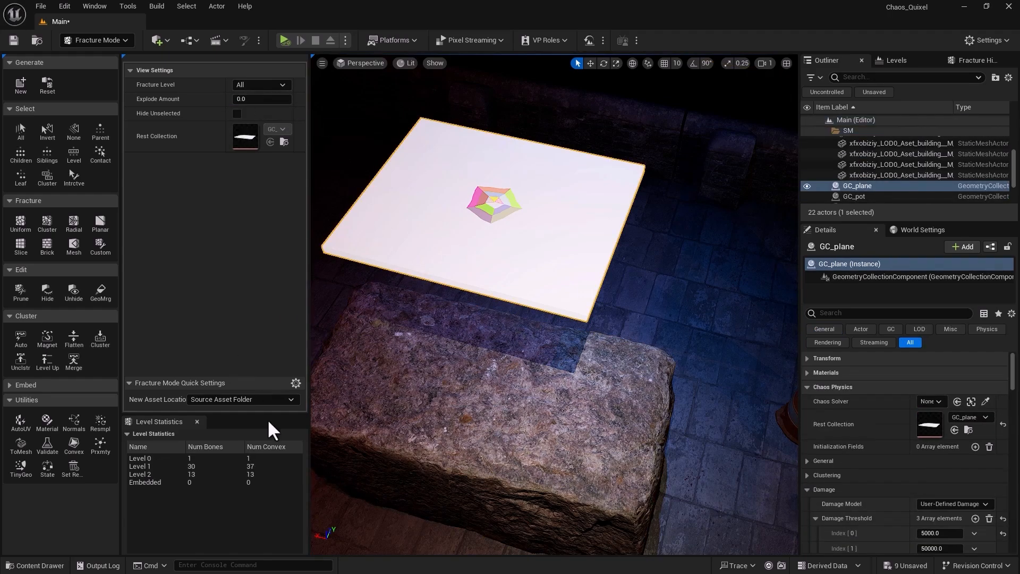
Compare GC_plane's level 1 and level 2 bone statistics with its Damage Threshold entries.
{"action": "right_click_drag", "start_coordinate": [670, 333], "coordinate": [595, 305]}
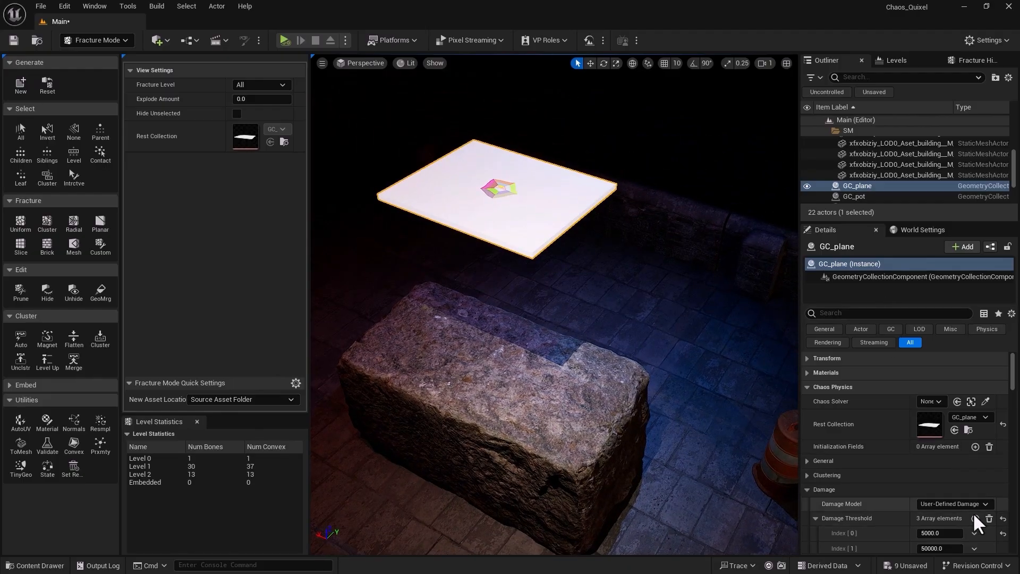
{"action": "scroll", "coordinate": [967, 512], "scroll_direction": "down", "scroll_amount": 2}
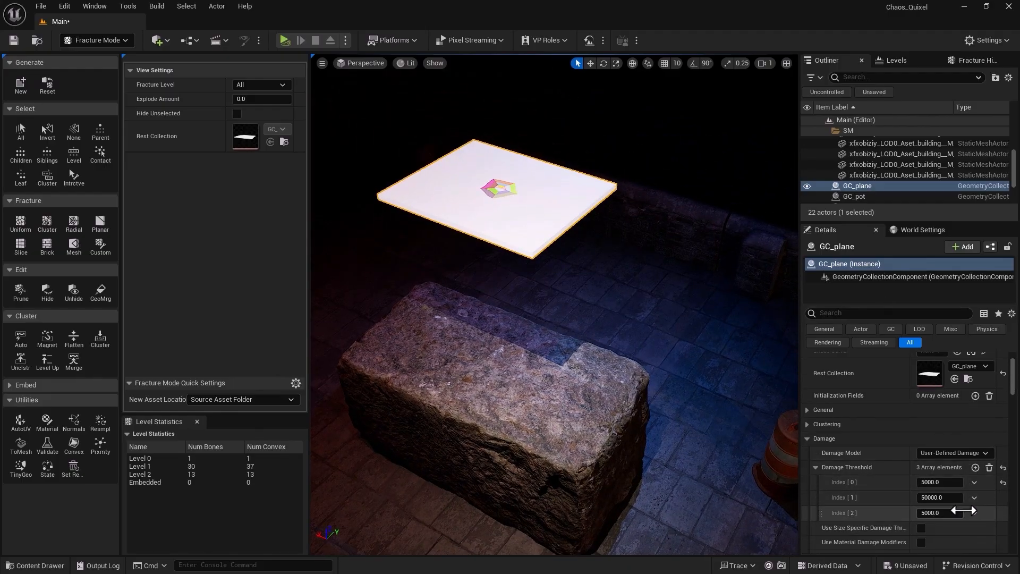
{"action": "left_click", "coordinate": [141, 466]}
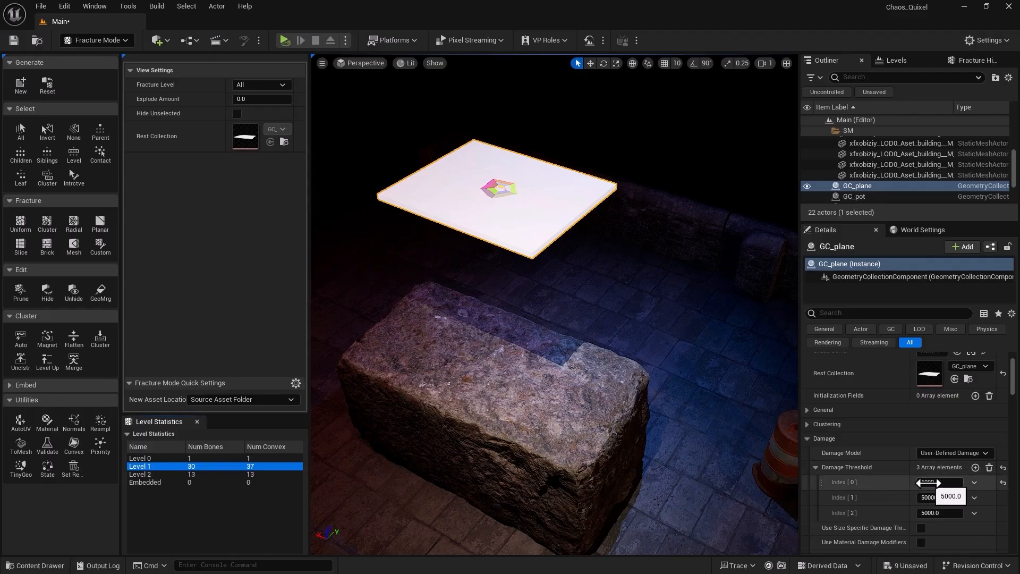
{"action": "left_click", "coordinate": [190, 475]}
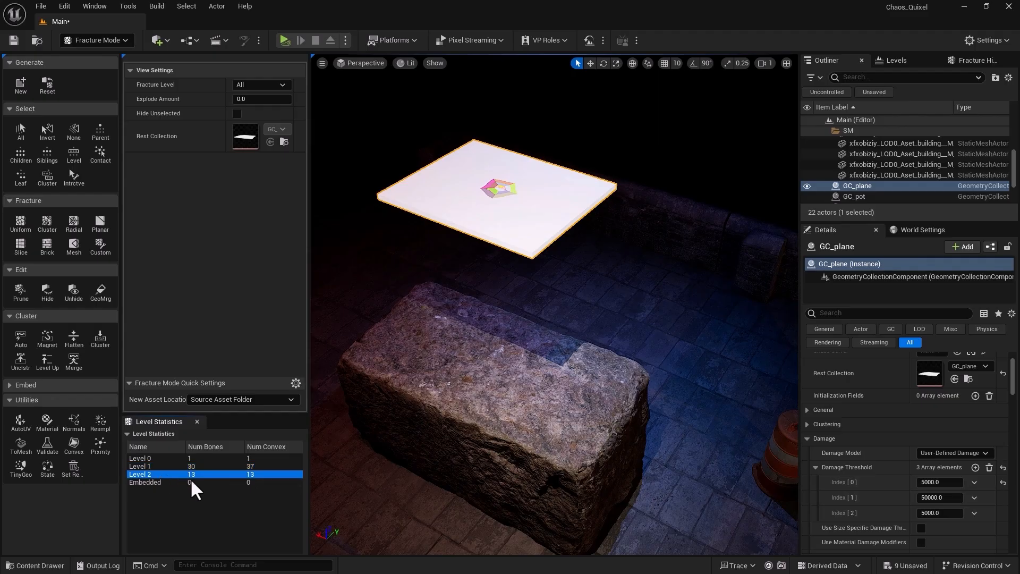
{"action": "left_click", "coordinate": [937, 497]}
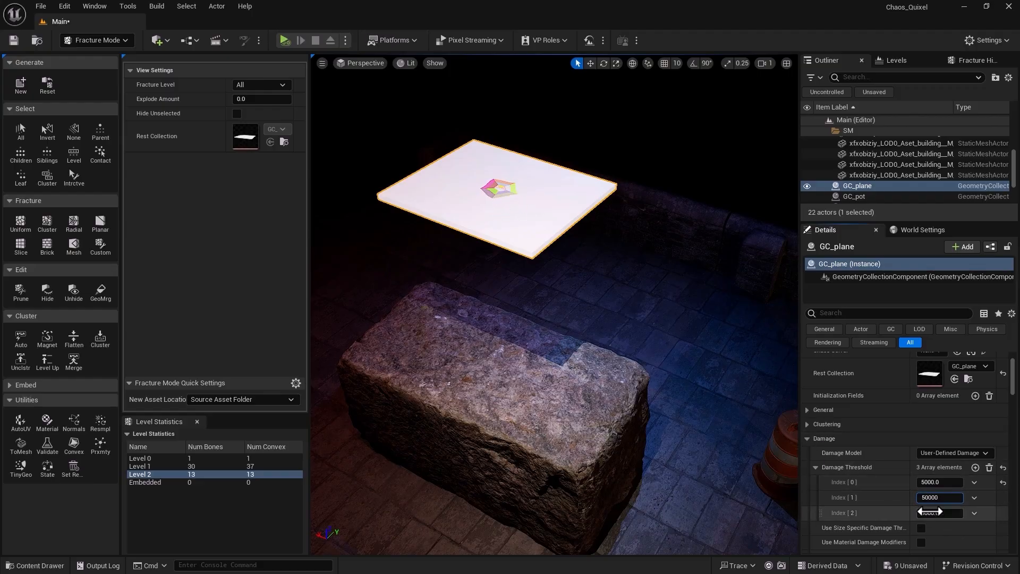
{"action": "key", "text": "Return"}
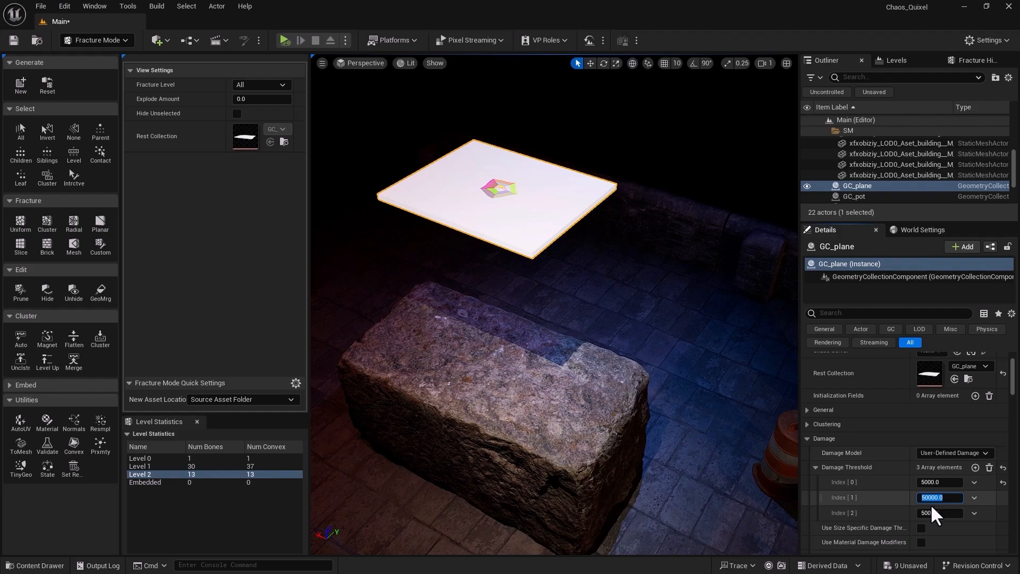
Reselect GC_plane, simulate its fall onto the stone block and stop the simulation.
{"action": "left_click", "coordinate": [364, 235]}
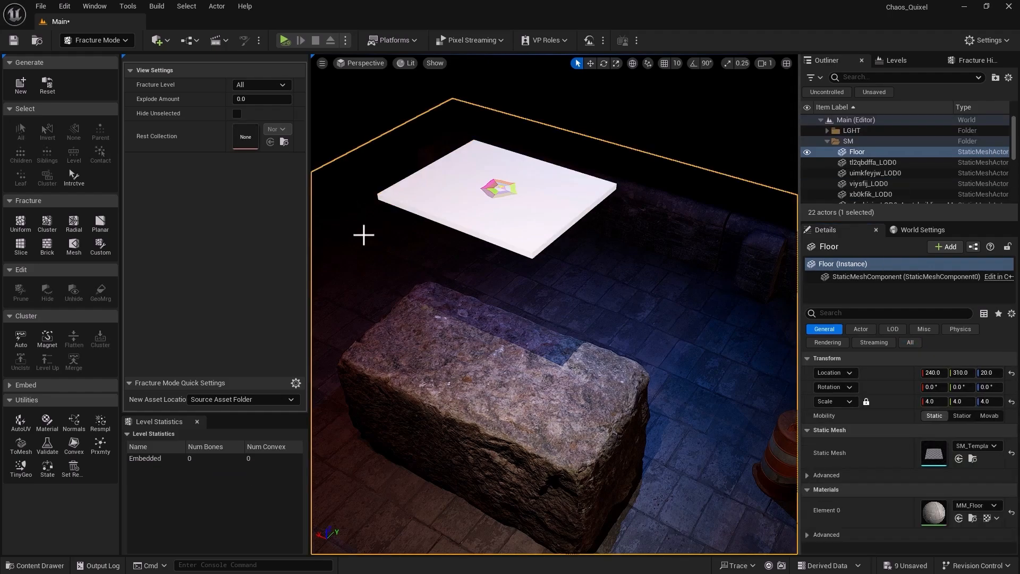
{"action": "left_click", "coordinate": [335, 99]}
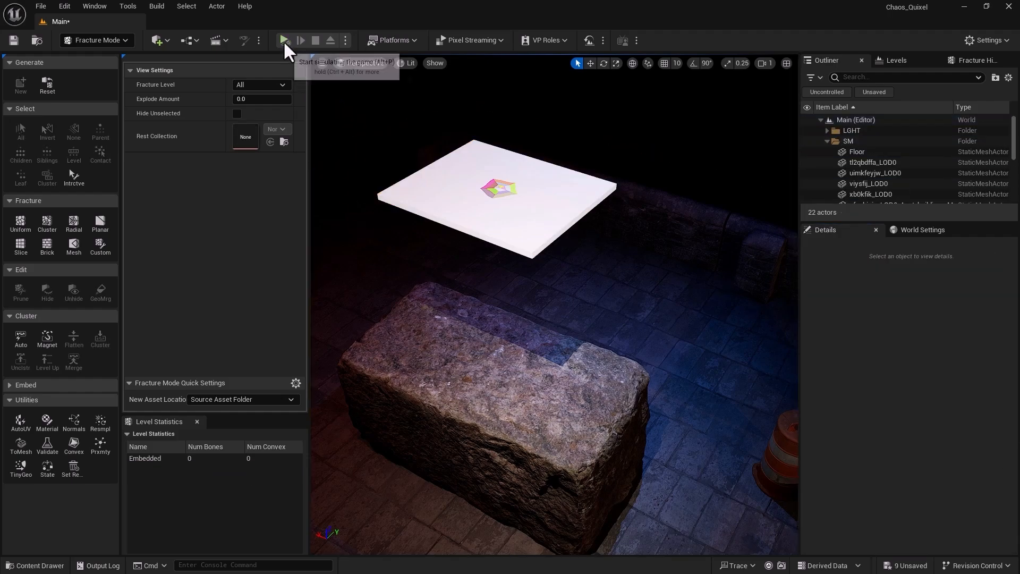
{"action": "left_click", "coordinate": [439, 202]}
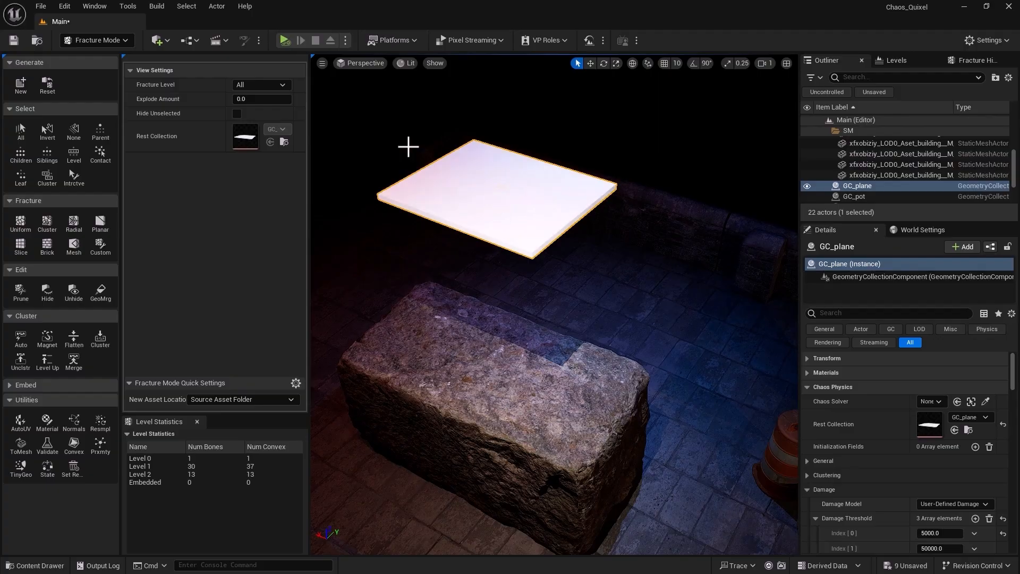
{"action": "left_click", "coordinate": [283, 39]}
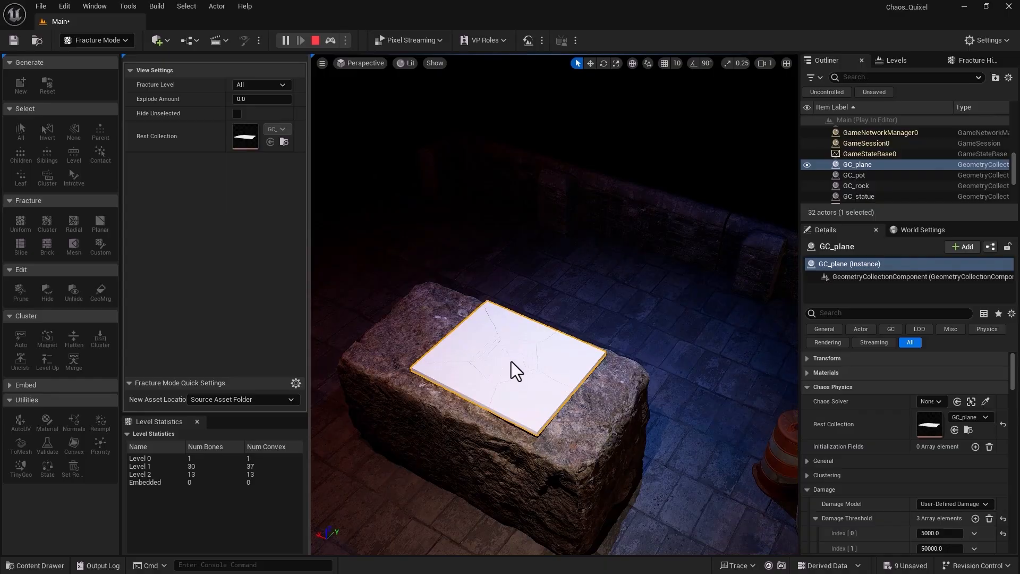
{"action": "left_click", "coordinate": [315, 40]}
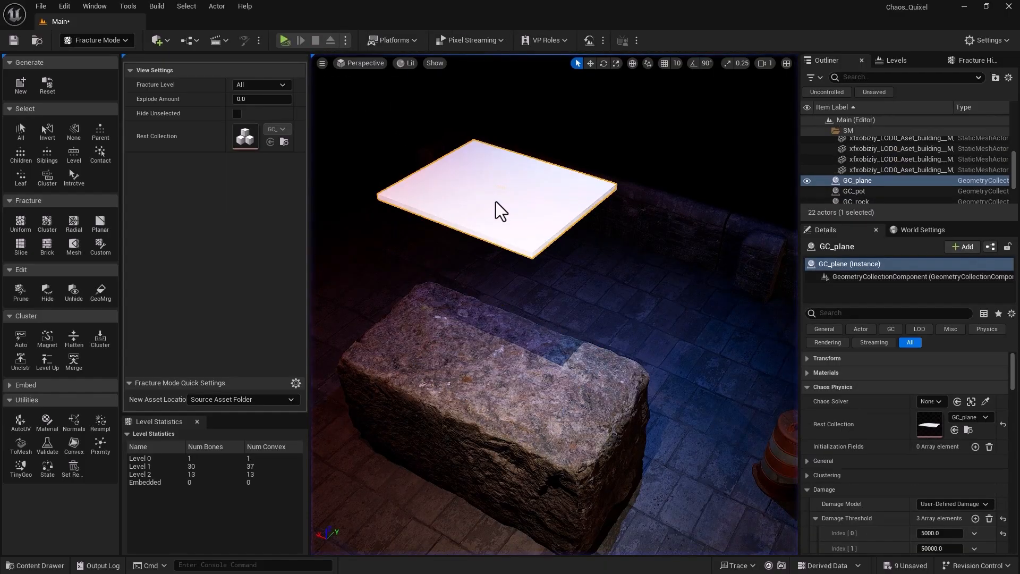
Move GC_plane horizontally so that it overhangs the near long edge of the stone block.
{"action": "key", "text": "w"}
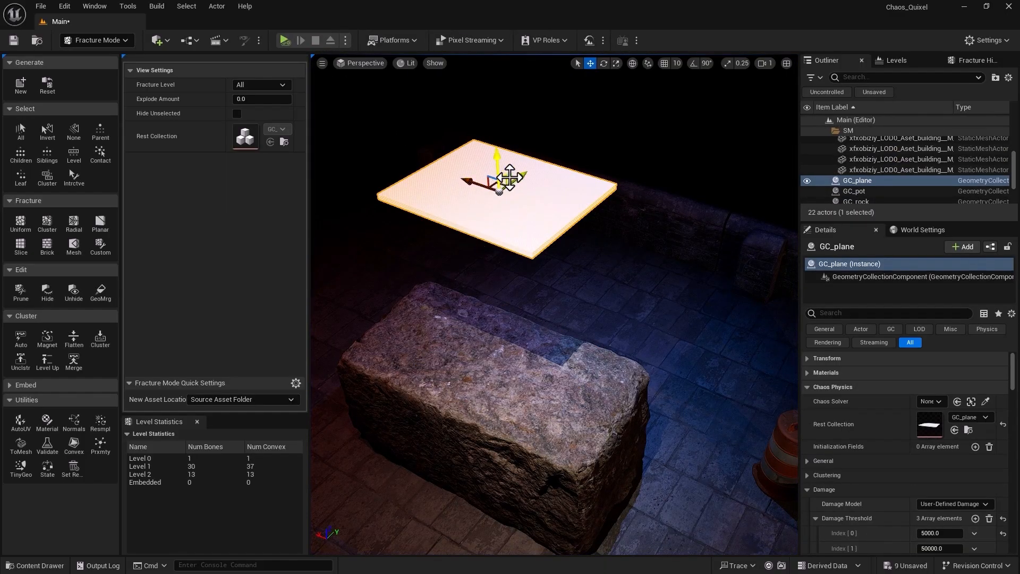
{"action": "left_click_drag", "start_coordinate": [519, 171], "coordinate": [494, 210]}
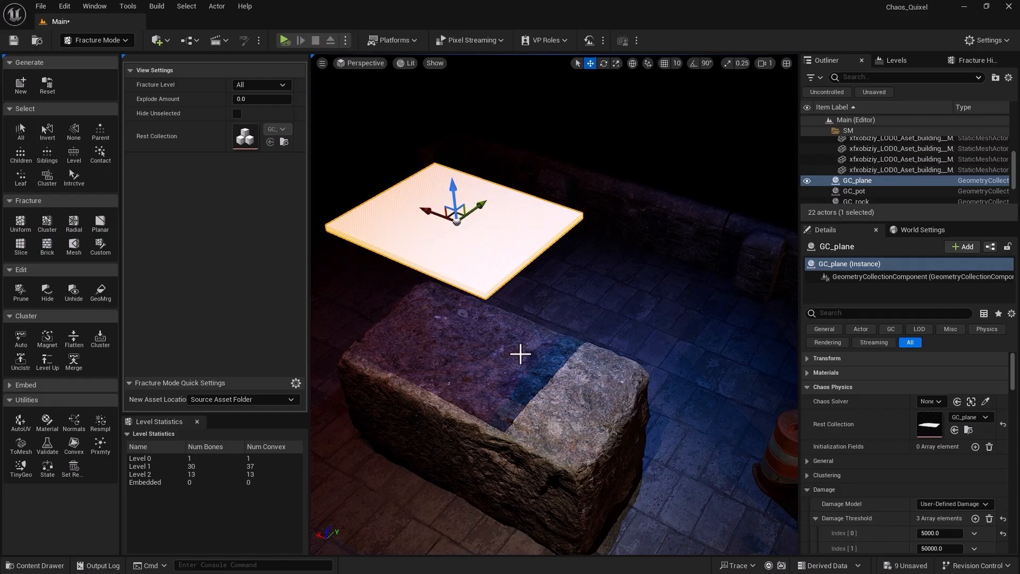
{"action": "key", "text": "s"}
{"action": "right_click_drag", "start_coordinate": [519, 353], "coordinate": [520, 353]}
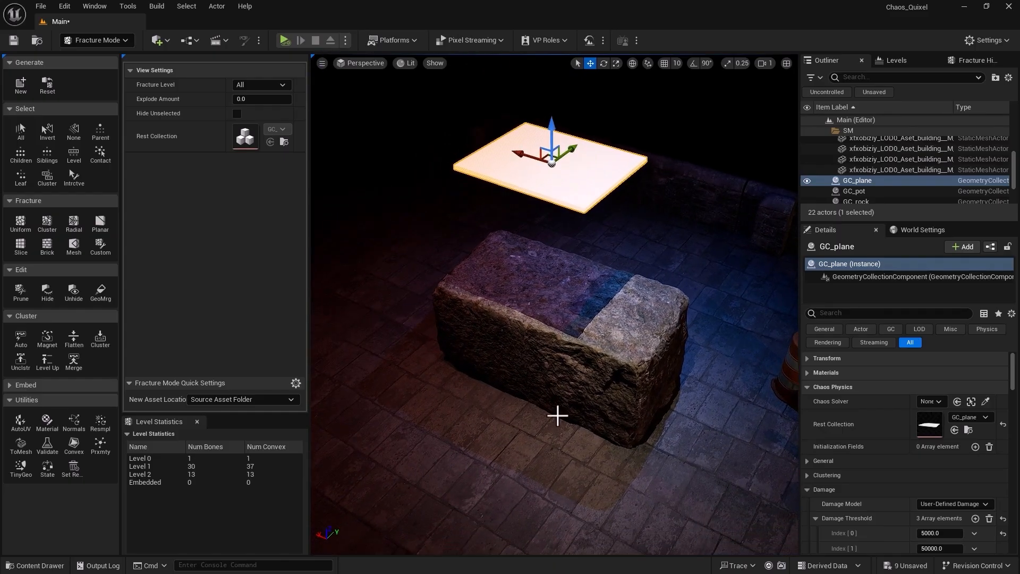
{"action": "scroll", "coordinate": [556, 416], "scroll_direction": "up", "scroll_amount": 2}
{"action": "right_click_drag", "start_coordinate": [556, 419], "coordinate": [556, 419]}
{"action": "right_click_drag", "start_coordinate": [505, 326], "coordinate": [505, 325]}
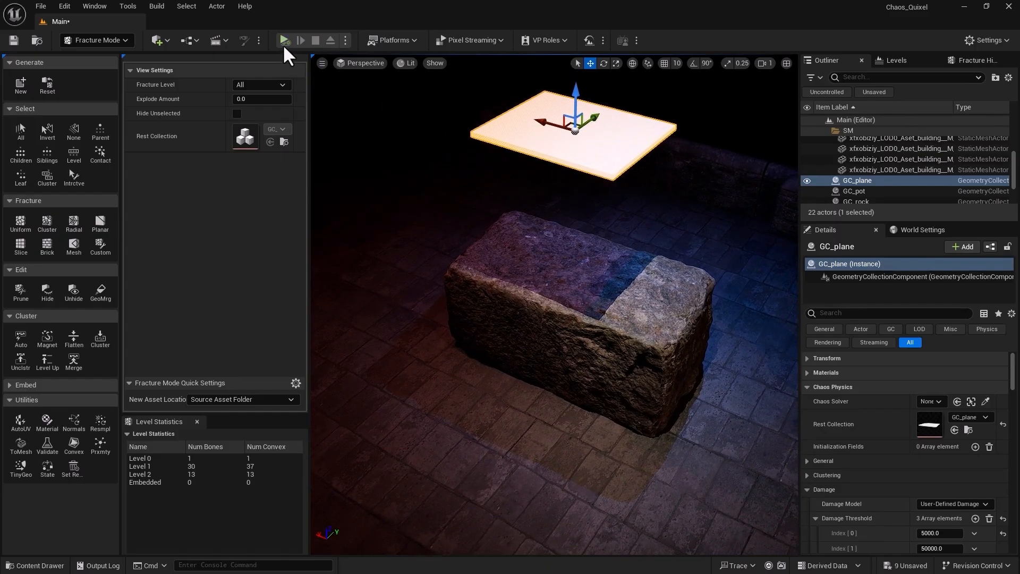
Simulate the overhanging plane's fall, examine its cracks and broken pieces up close, and stop the simulation.
{"action": "left_click", "coordinate": [284, 40]}
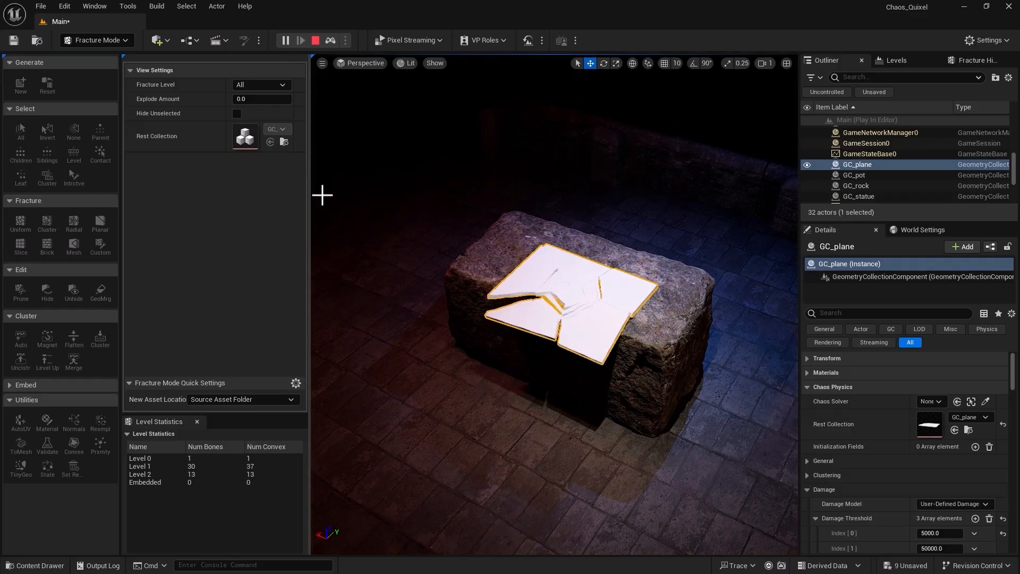
{"action": "scroll", "coordinate": [481, 284], "scroll_direction": "up", "scroll_amount": 6}
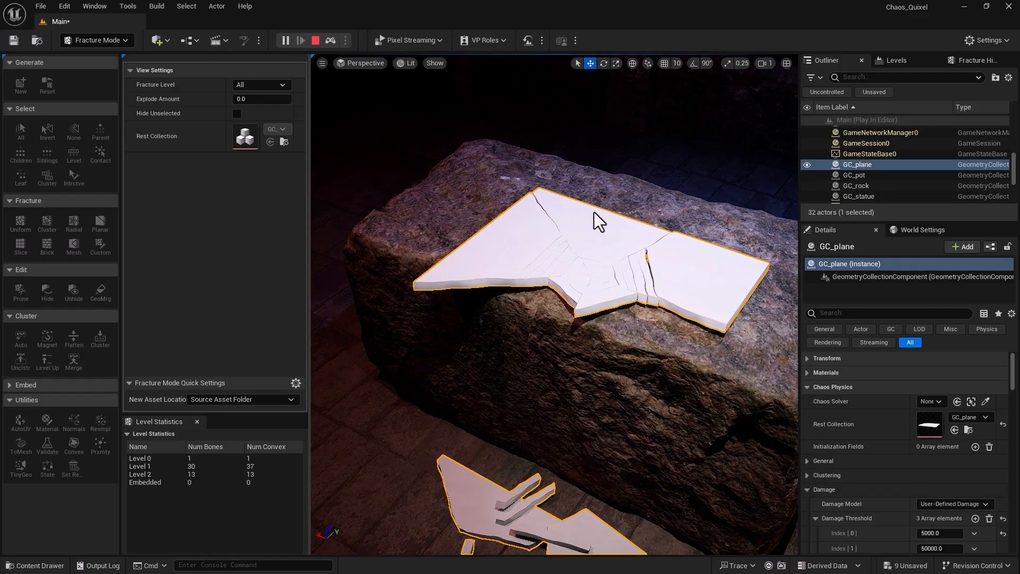
{"action": "key", "text": "w"}
{"action": "right_click_drag", "start_coordinate": [516, 298], "coordinate": [516, 299]}
{"action": "key", "text": "w"}
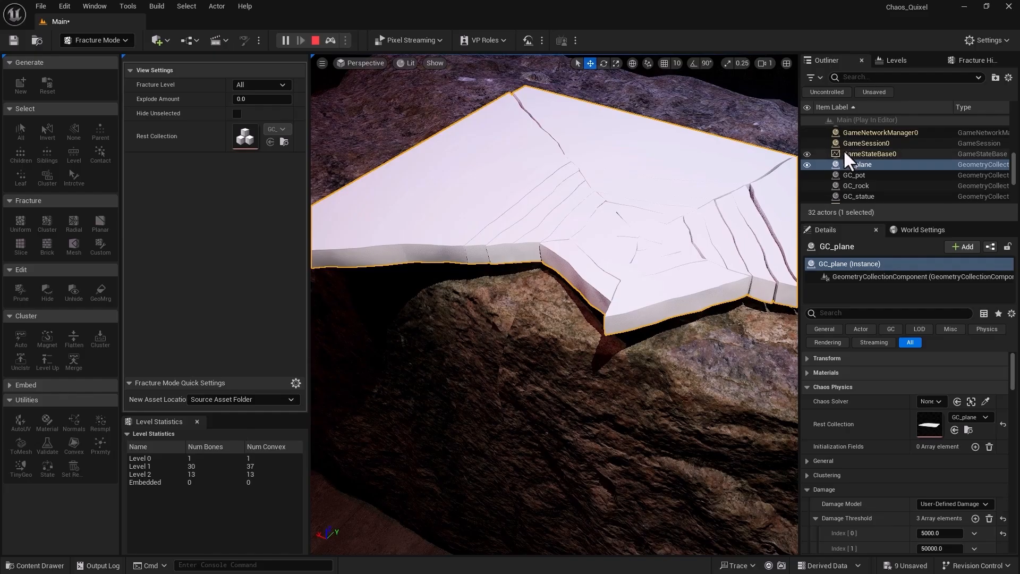
{"action": "left_click", "coordinate": [315, 43]}
{"action": "scroll", "coordinate": [492, 283], "scroll_direction": "down", "scroll_amount": 6}
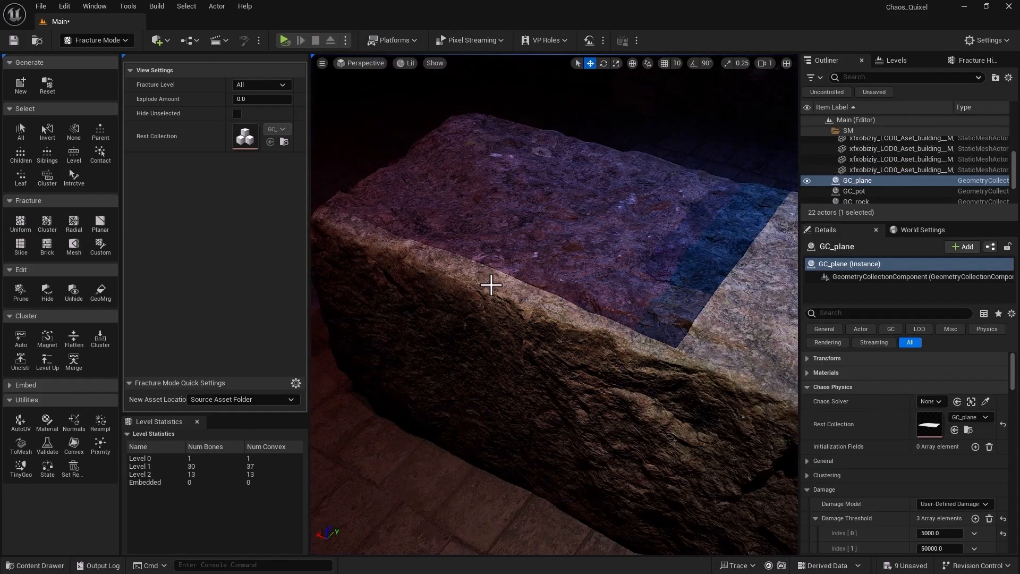
{"action": "scroll", "coordinate": [482, 284], "scroll_direction": "down", "scroll_amount": 1}
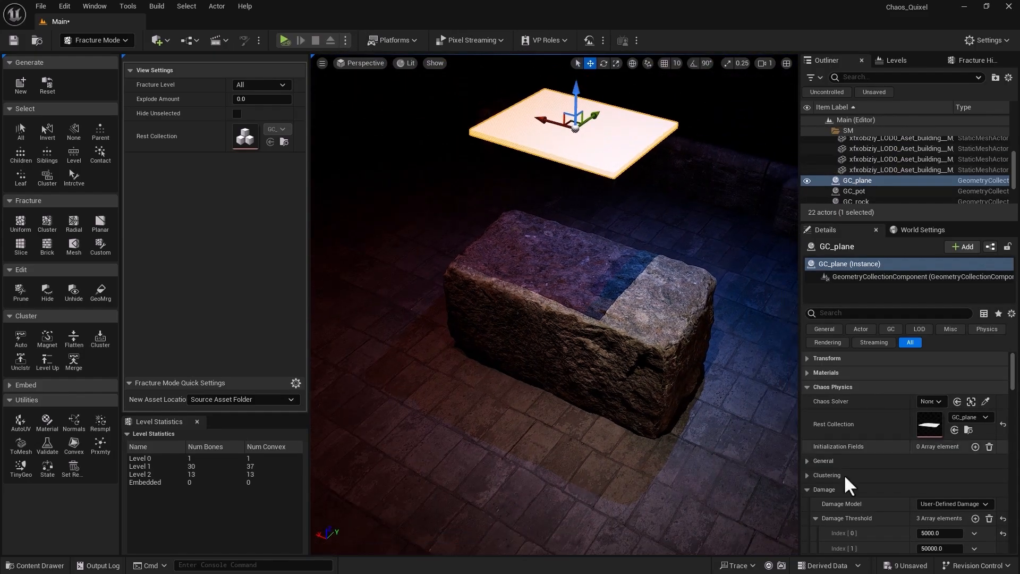
Set GC_plane's Damage Threshold Index [1] to 50000000.
{"action": "left_click", "coordinate": [930, 548]}
{"action": "type", "text": "50000000"}
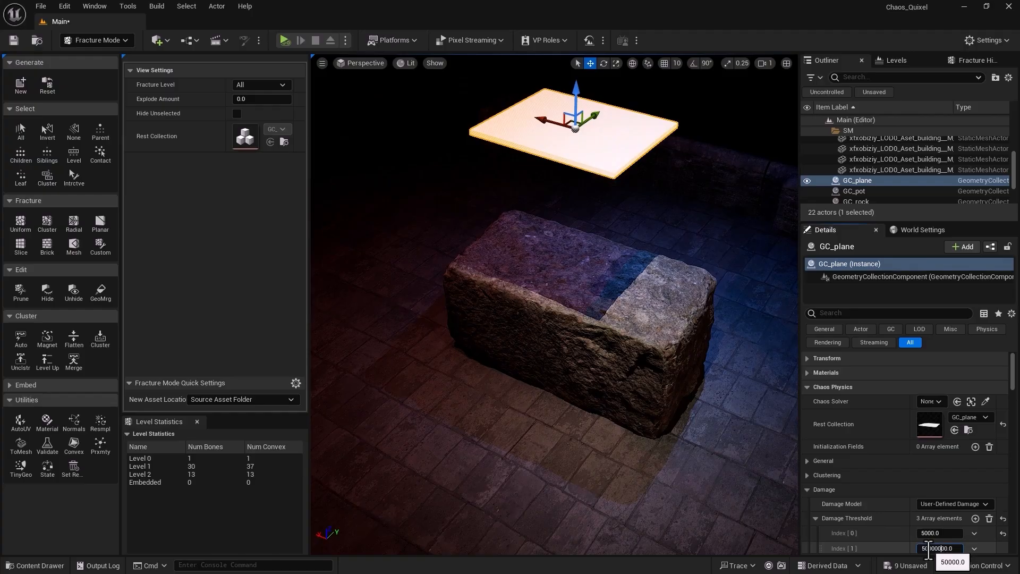
{"action": "key", "text": "Return"}
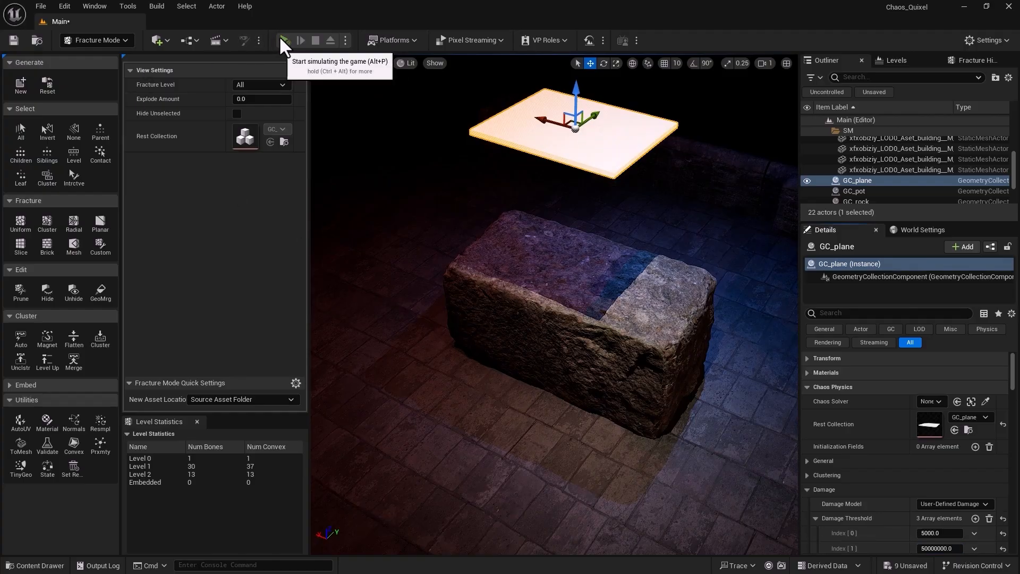
Simulate GC_plane's fall with the raised level 1 threshold, check how the central cluster behaves, and stop the simulation.
{"action": "left_click", "coordinate": [282, 38]}
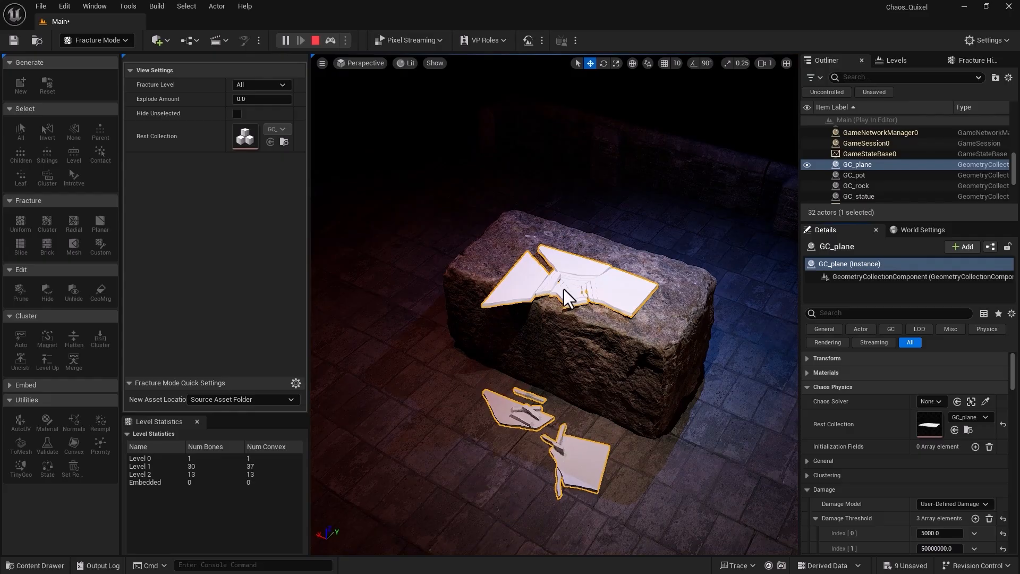
{"action": "left_click", "coordinate": [316, 41]}
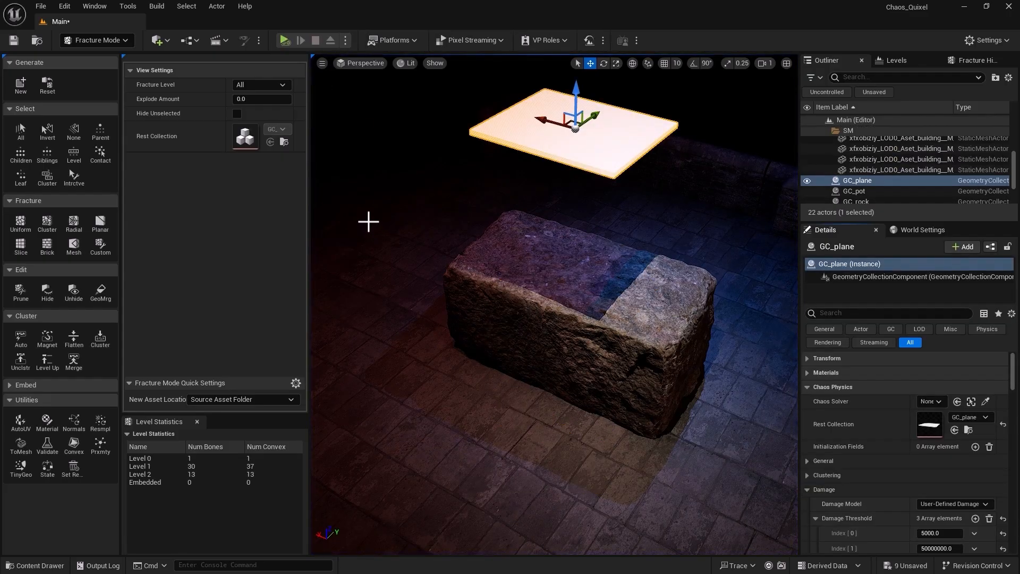
{"action": "scroll", "coordinate": [370, 223], "scroll_direction": "down", "scroll_amount": 2}
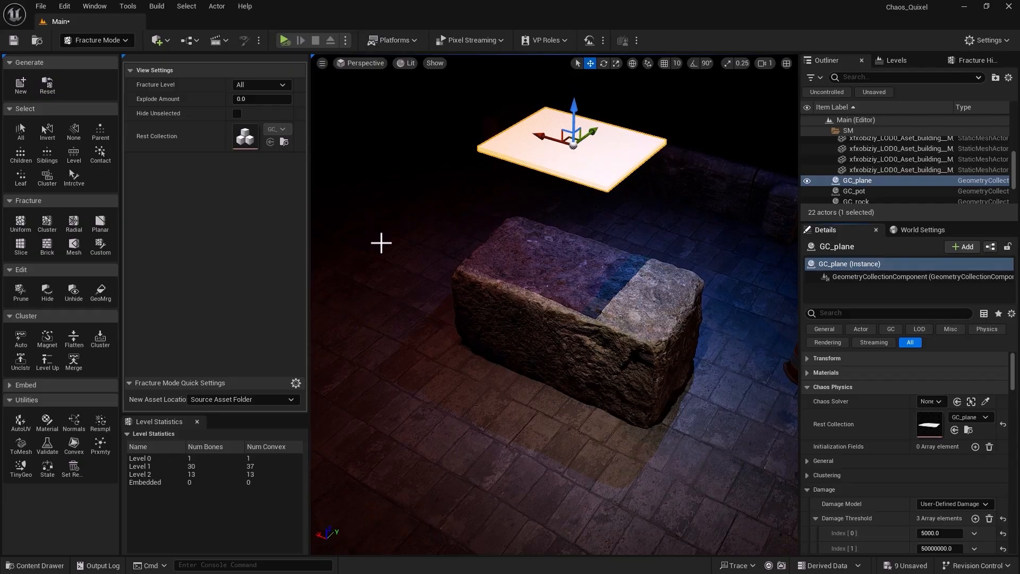
{"action": "left_click_drag", "start_coordinate": [381, 242], "coordinate": [369, 226], "text": "alt"}
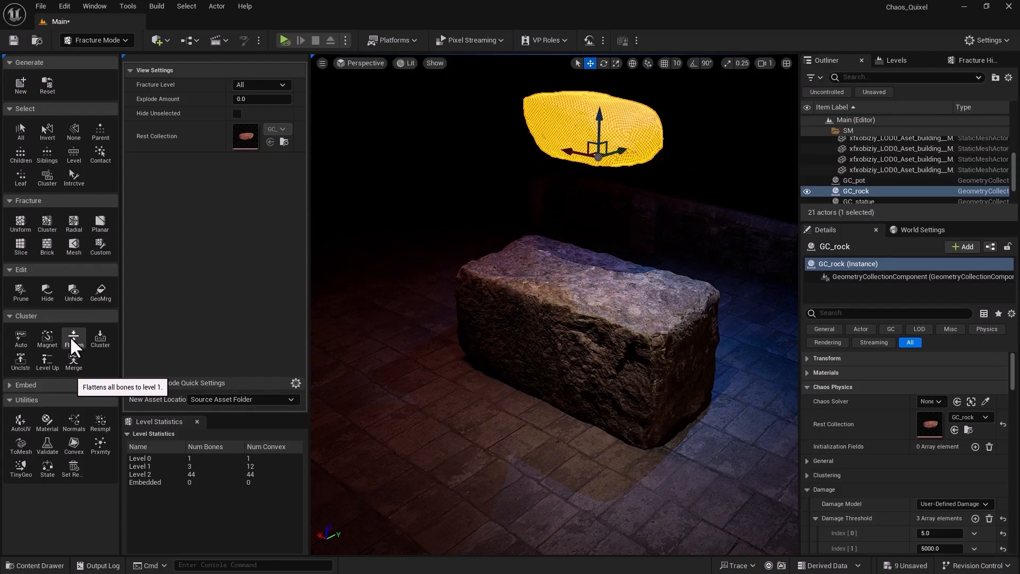
Review GC_rock's level 1 and 2 statistics, and flatten all of its bones to level 1.
{"action": "left_click", "coordinate": [147, 468]}
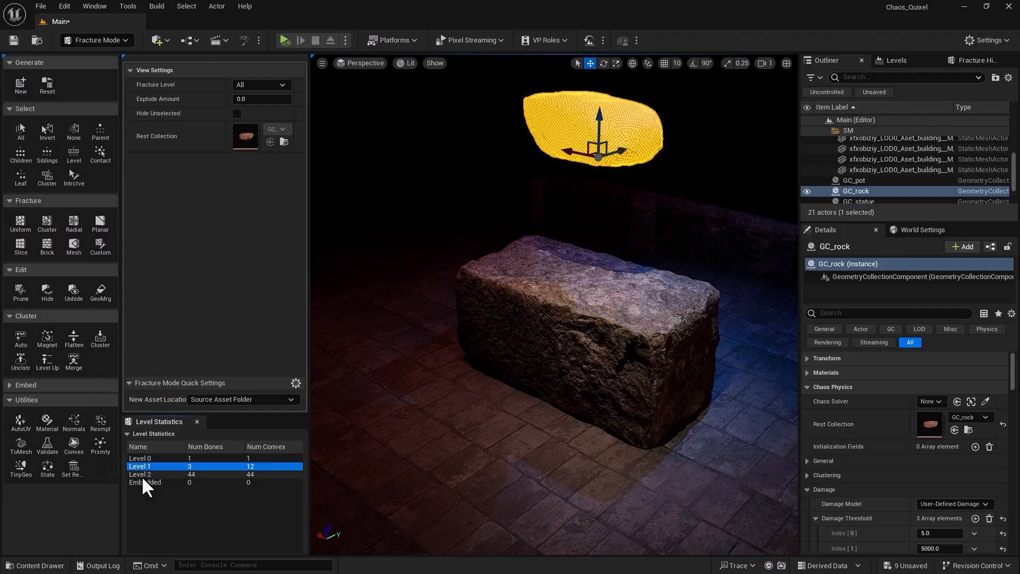
{"action": "left_click", "coordinate": [142, 475]}
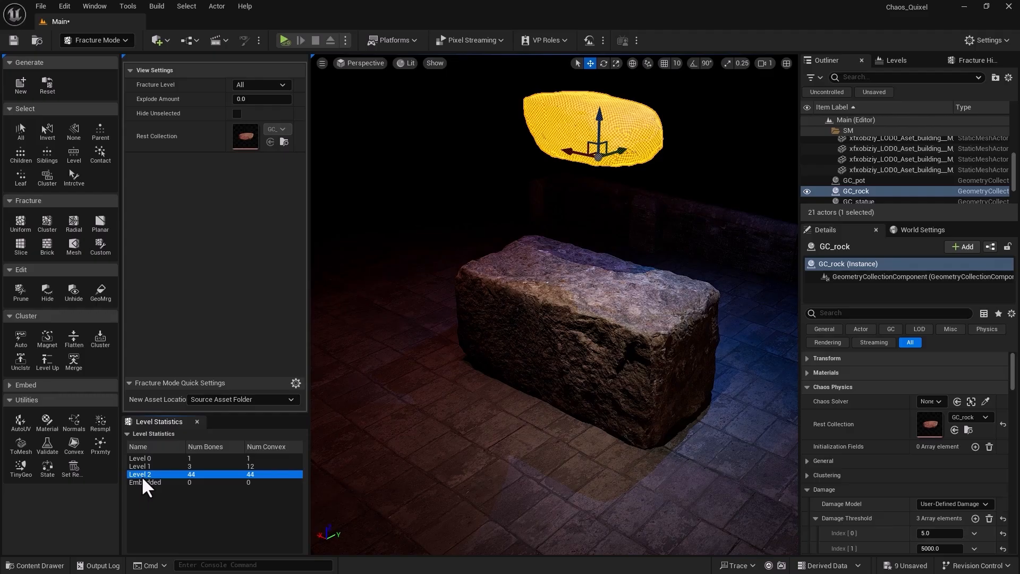
{"action": "left_click", "coordinate": [556, 101]}
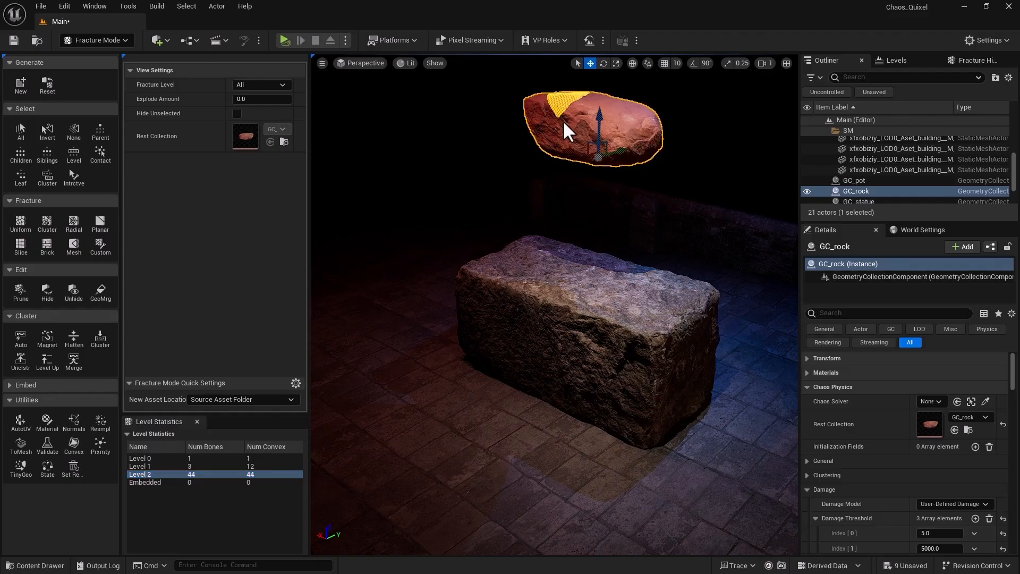
{"action": "left_click", "coordinate": [20, 131]}
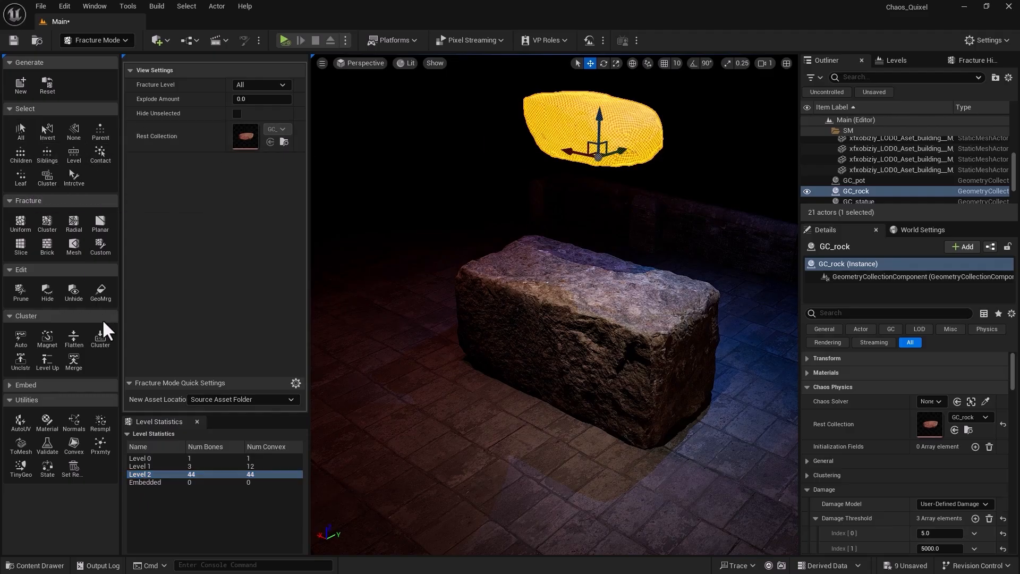
{"action": "left_click", "coordinate": [73, 338]}
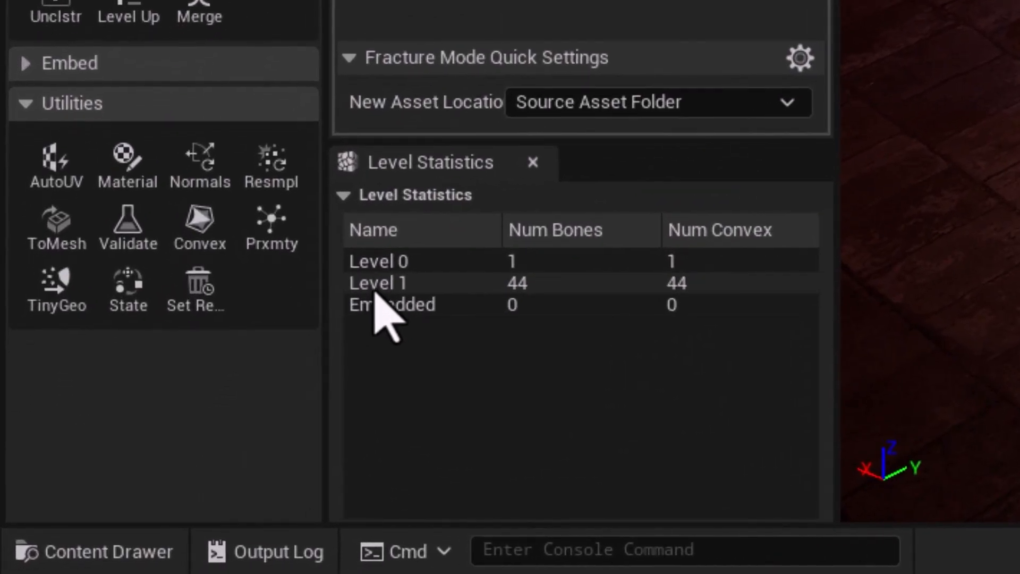
{"action": "left_click", "coordinate": [375, 290]}
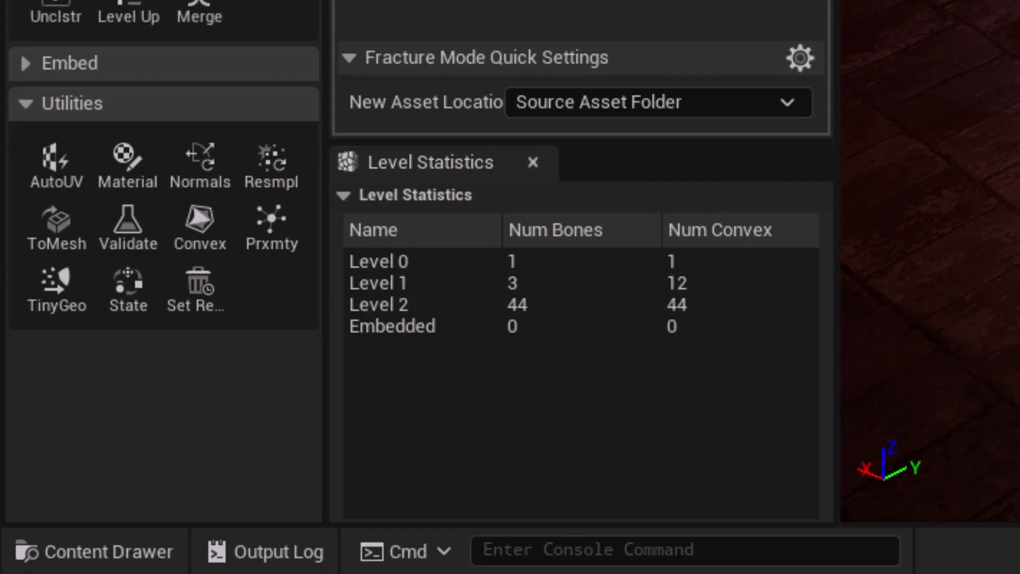
Flatten GC_rock's hierarchy so all pieces sit on level 1, and simulate the rock's fall onto the stone block.
{"action": "left_click", "coordinate": [383, 290]}
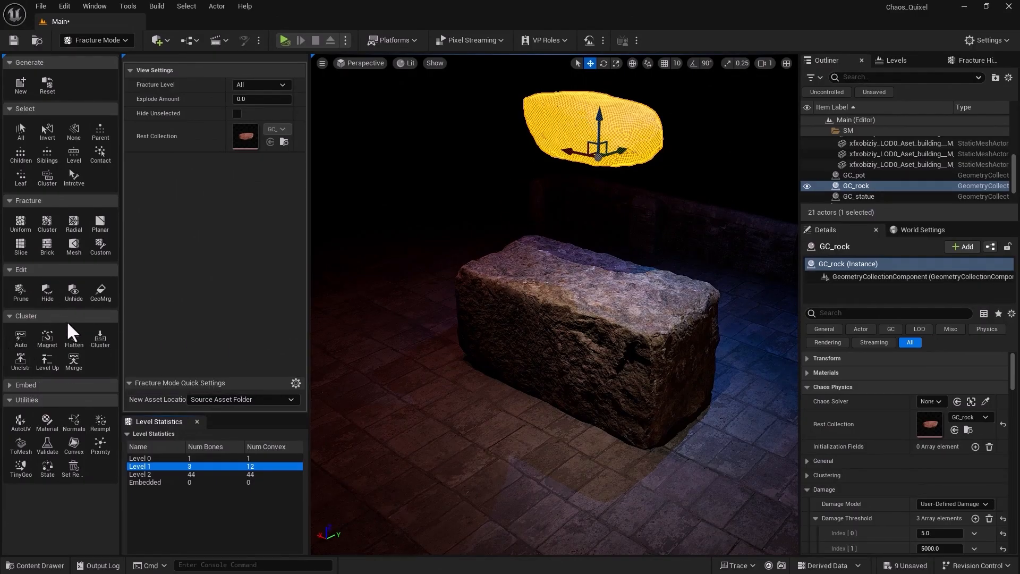
{"action": "left_click", "coordinate": [73, 333]}
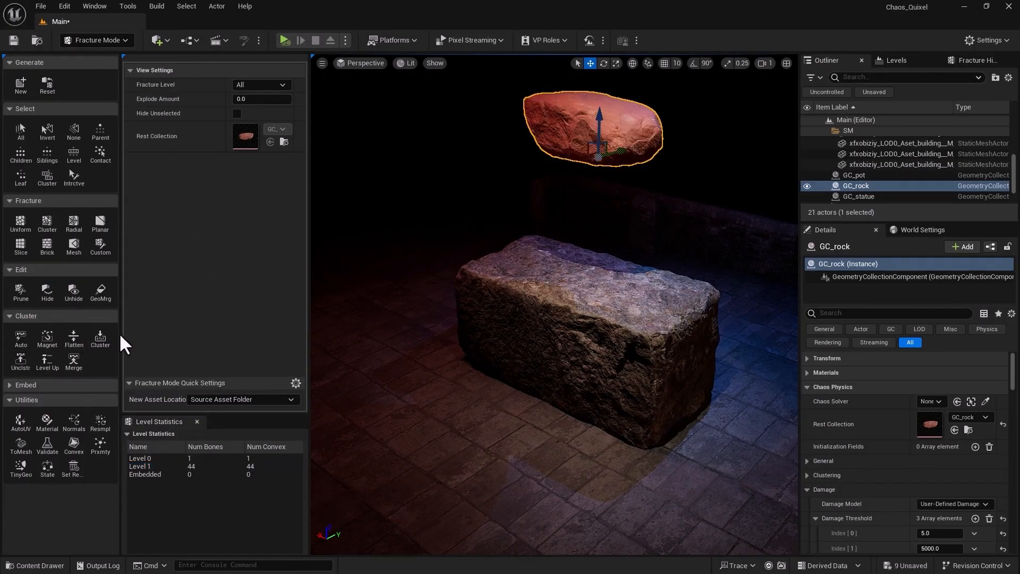
{"action": "left_click", "coordinate": [133, 466]}
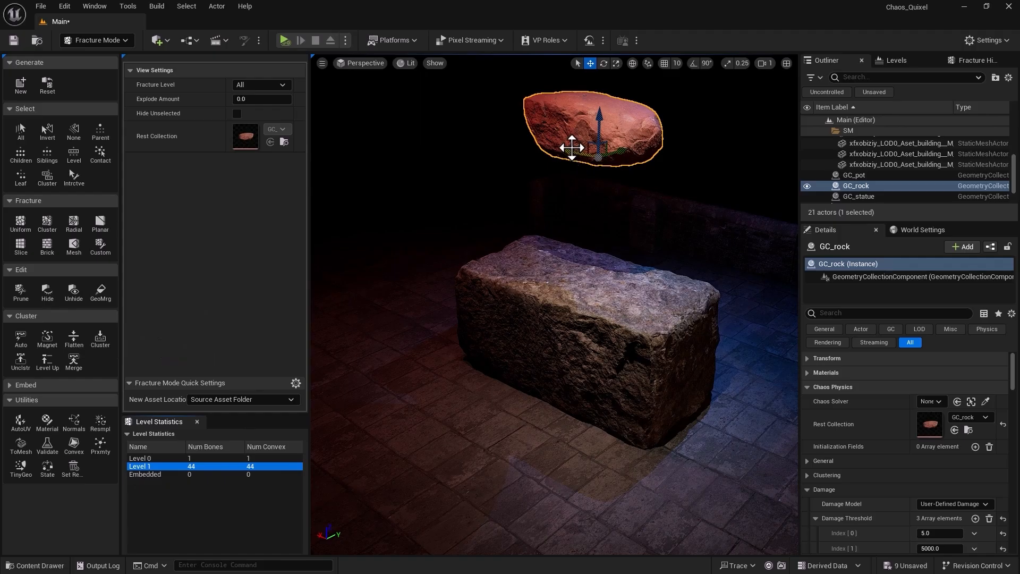
{"action": "left_click", "coordinate": [279, 38]}
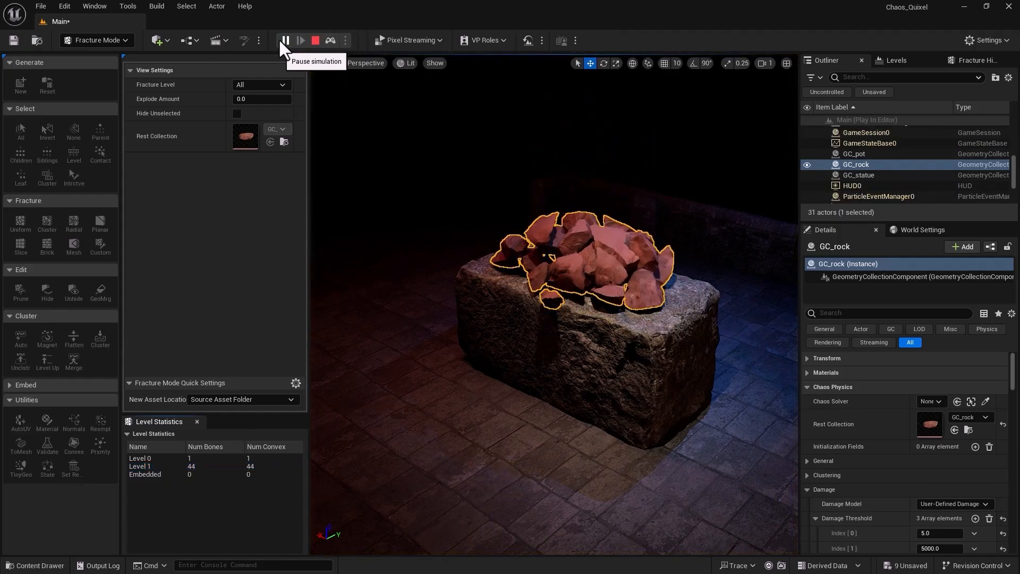
{"action": "left_click", "coordinate": [315, 42]}
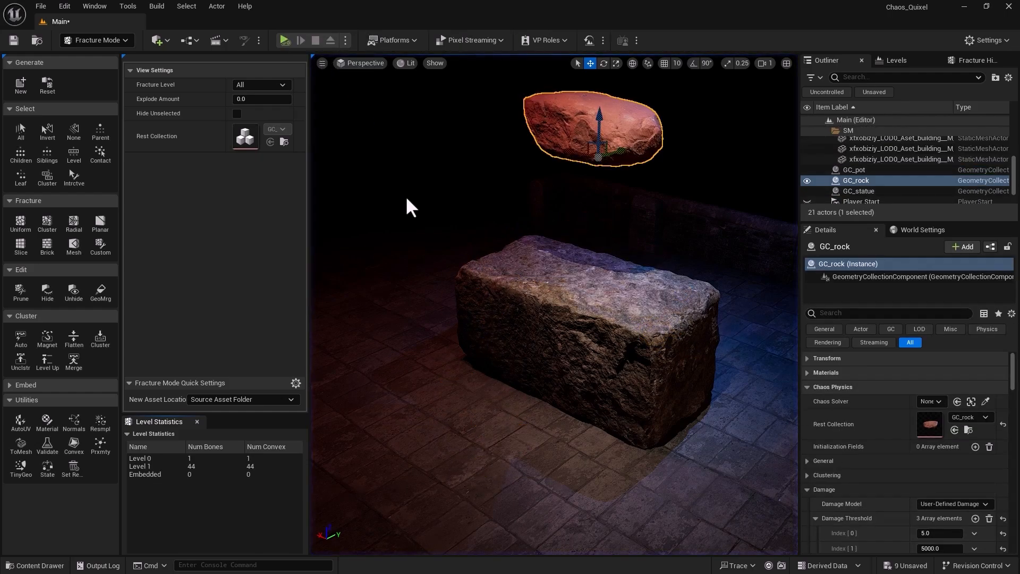
Group the bones at the narrow left end of the floating rock into one cluster.
{"action": "left_click", "coordinate": [547, 182]}
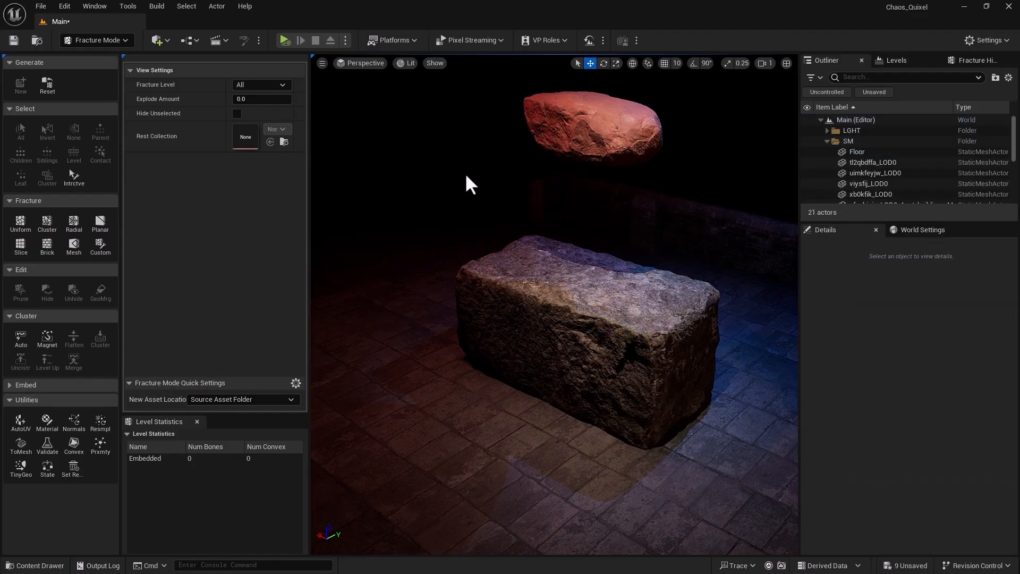
{"action": "left_click", "coordinate": [534, 127]}
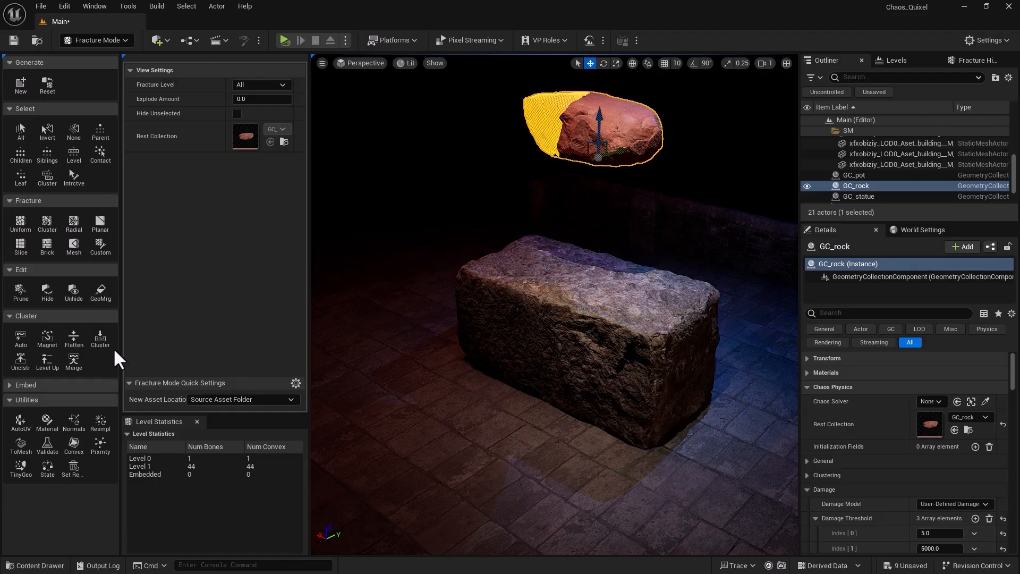
{"action": "left_click", "coordinate": [101, 339]}
Set GC_rock's Damage Threshold Index [1] to 50000000, and simulate its fall to test the new cluster.
{"action": "left_click_drag", "start_coordinate": [1014, 389], "coordinate": [1015, 402]}
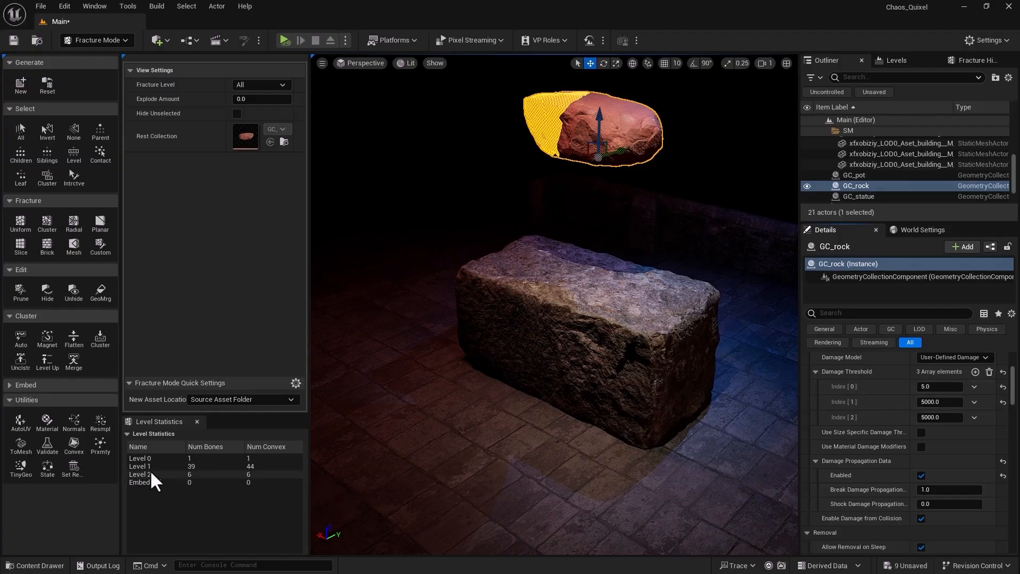
{"action": "left_click", "coordinate": [929, 402]}
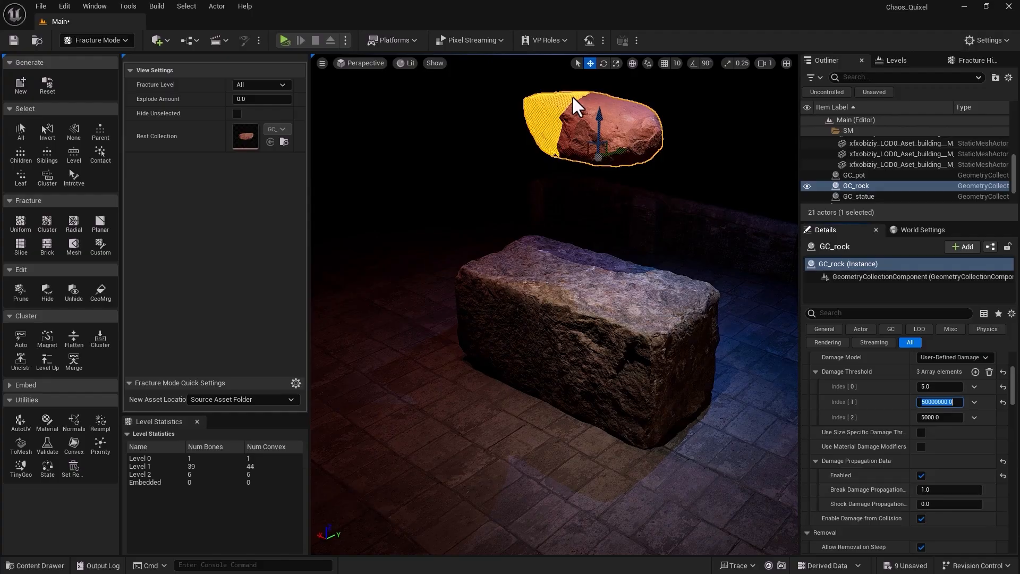
{"action": "left_click", "coordinate": [285, 37]}
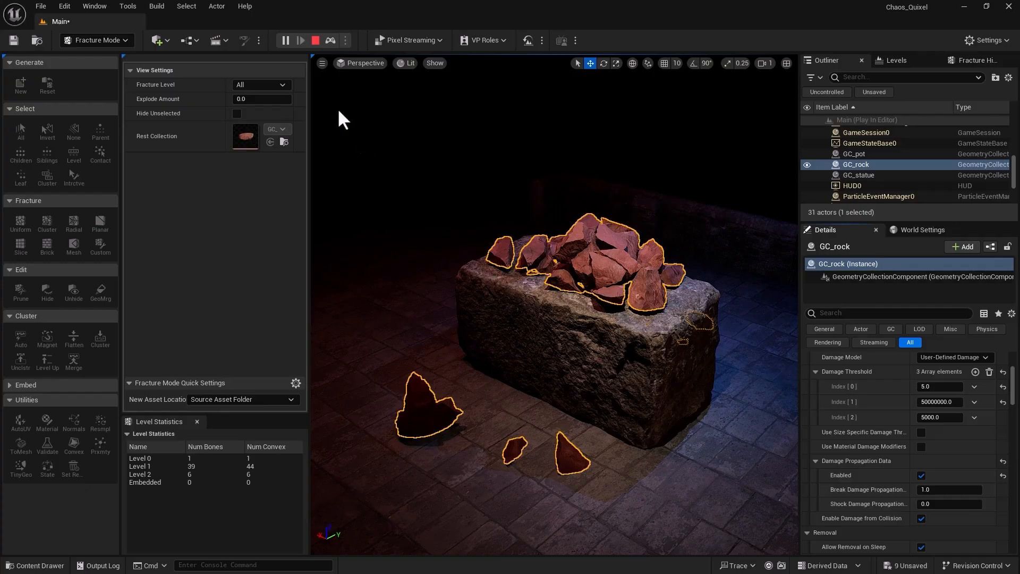
{"action": "left_click", "coordinate": [316, 40]}
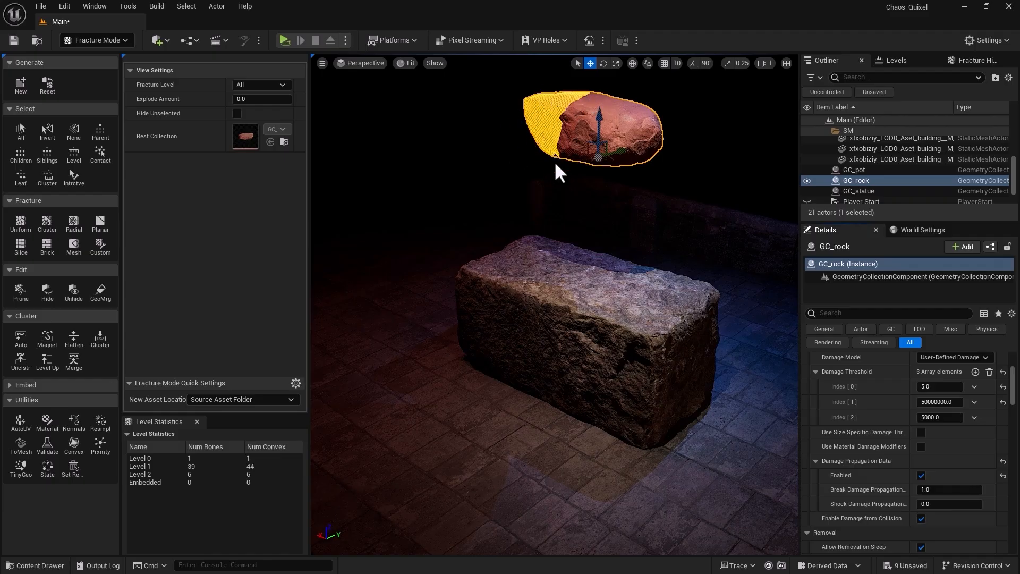
Uncluster the rock's left-end bones, and group seven adjoining bones left of its centre into a new cluster.
{"action": "left_click", "coordinate": [15, 361]}
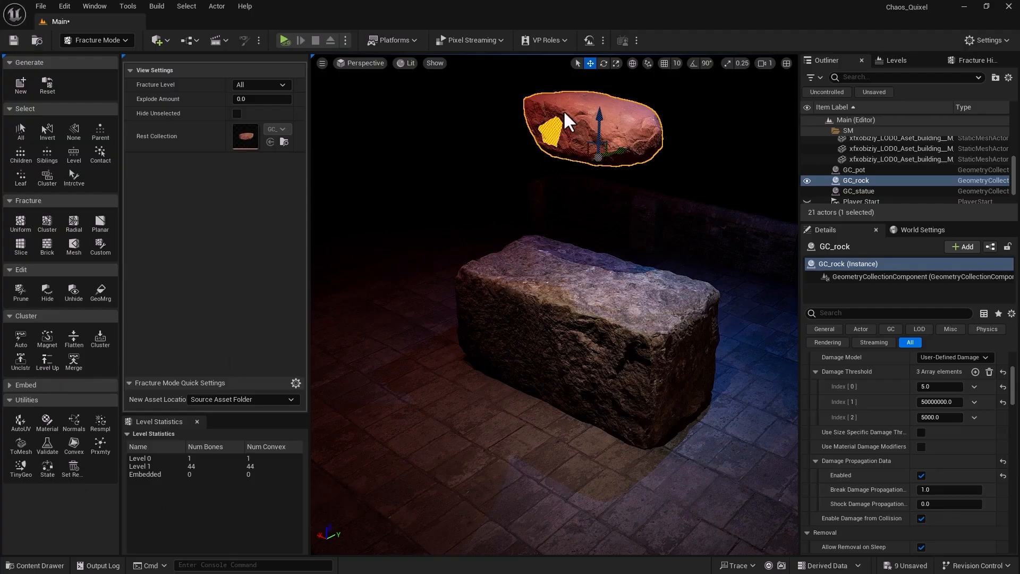
{"action": "left_click", "coordinate": [562, 144]}
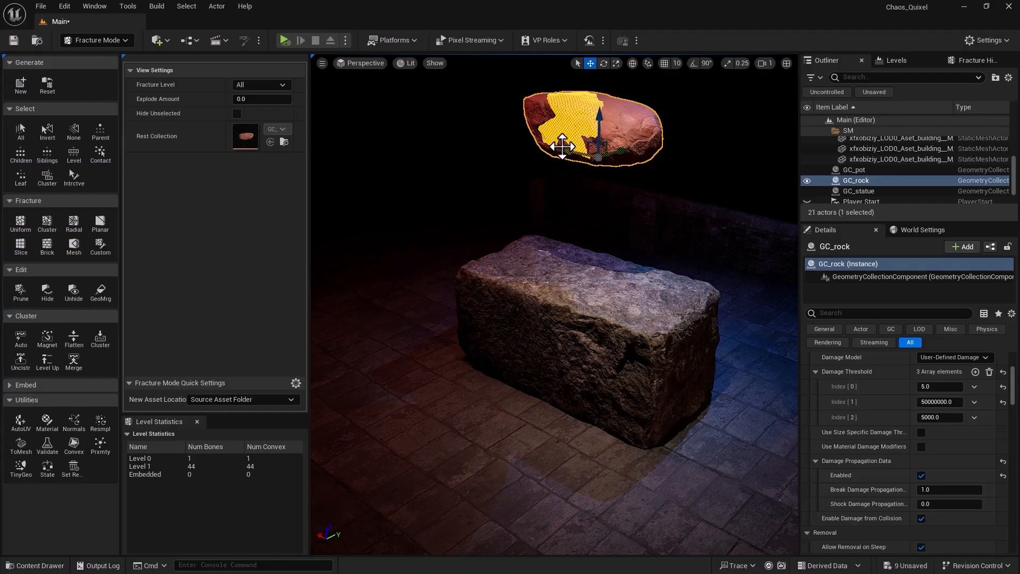
{"action": "left_click", "coordinate": [573, 156], "text": "shift"}
{"action": "key", "text": "q"}
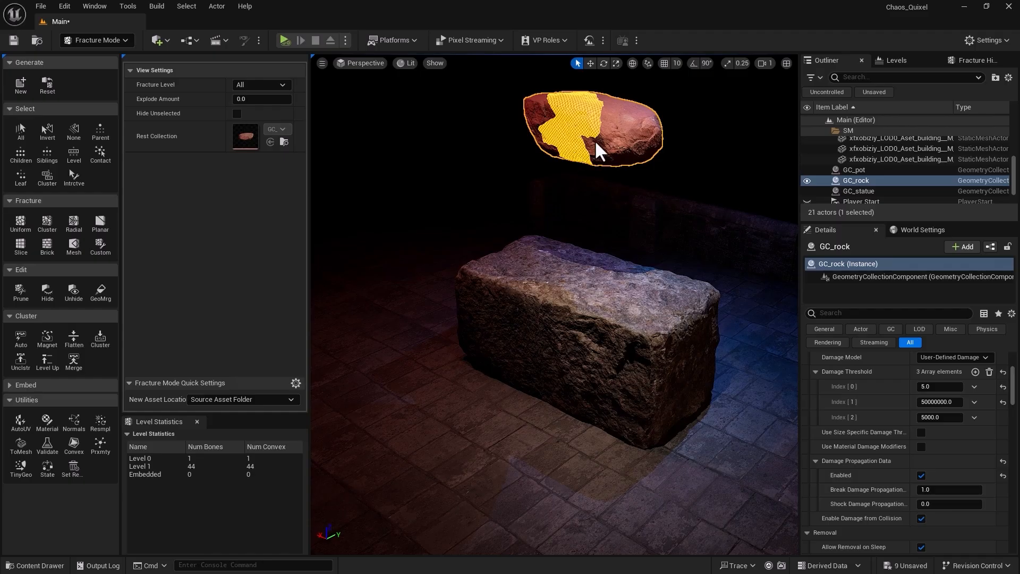
{"action": "left_click", "coordinate": [593, 142], "text": "shift"}
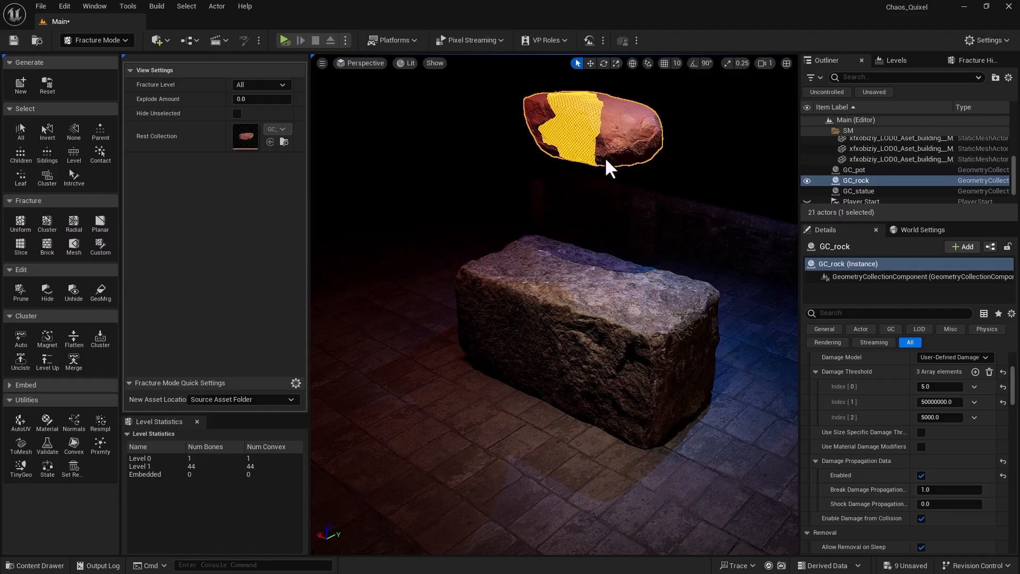
{"action": "left_click", "coordinate": [100, 341]}
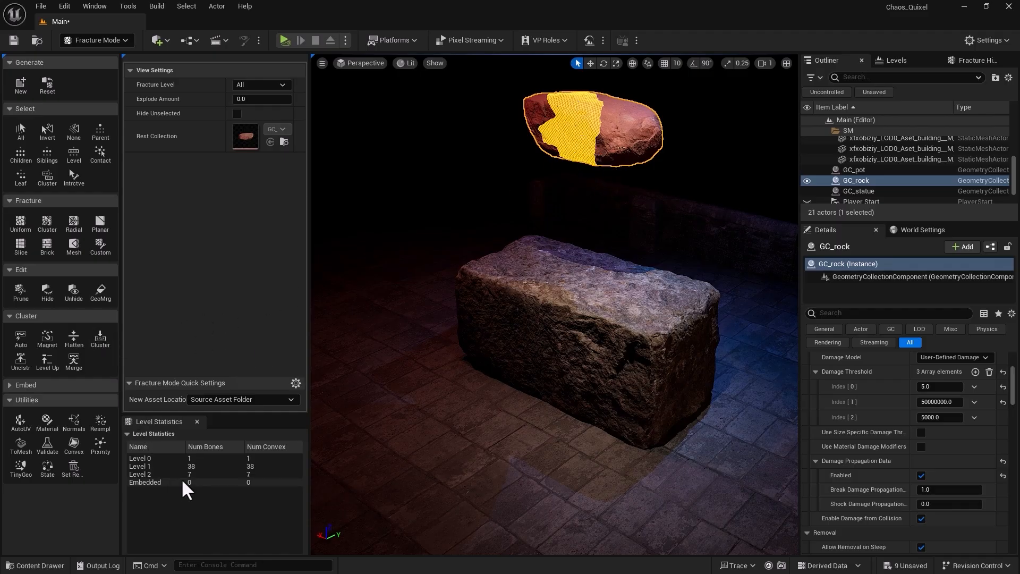
Examine GC_rock's bones and the new cluster bone in an enlarged Fracture Hierarchy list.
{"action": "left_click", "coordinate": [965, 61]}
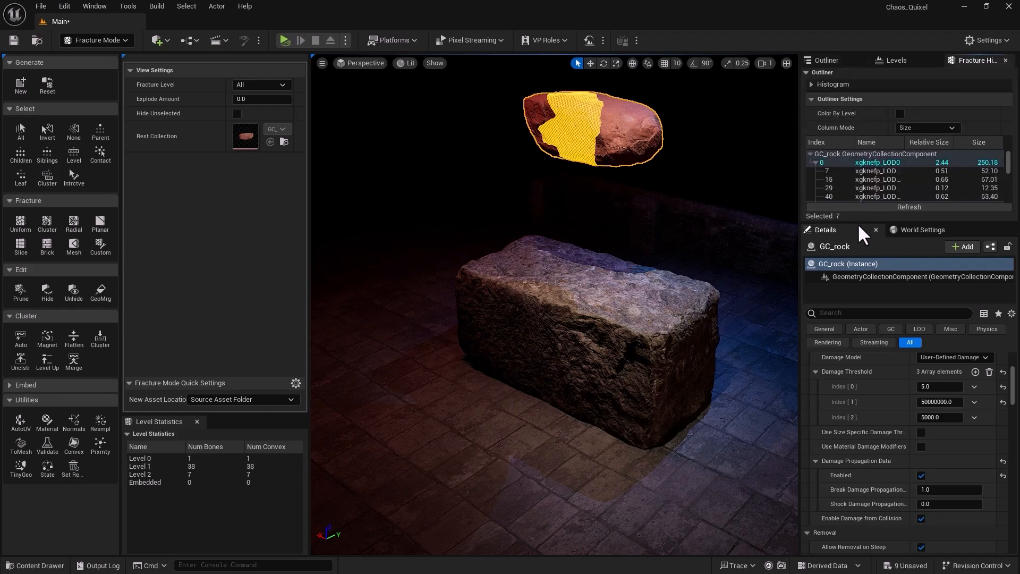
{"action": "left_click_drag", "start_coordinate": [859, 222], "coordinate": [859, 529]}
{"action": "left_click", "coordinate": [816, 162]}
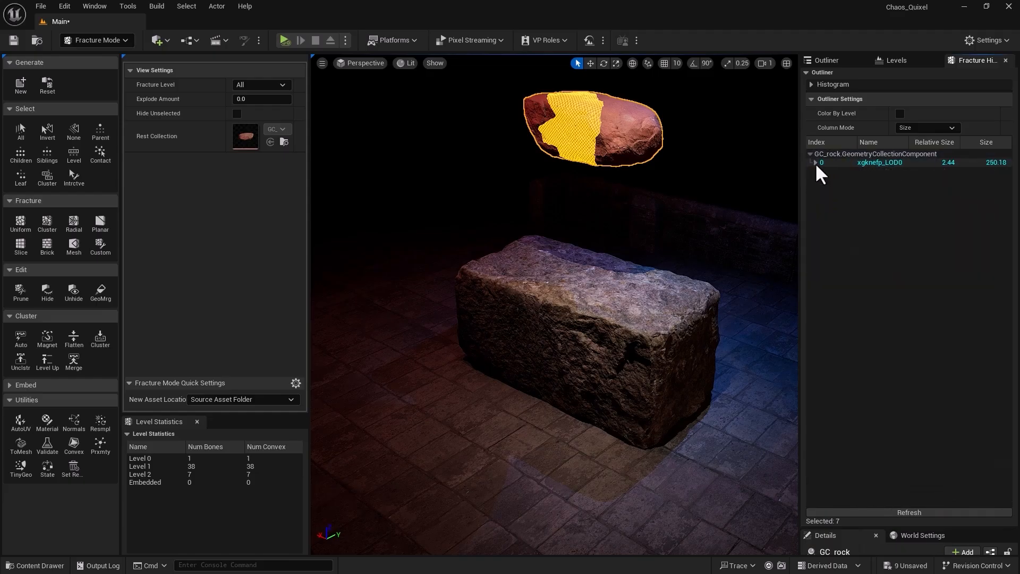
{"action": "left_click", "coordinate": [816, 163]}
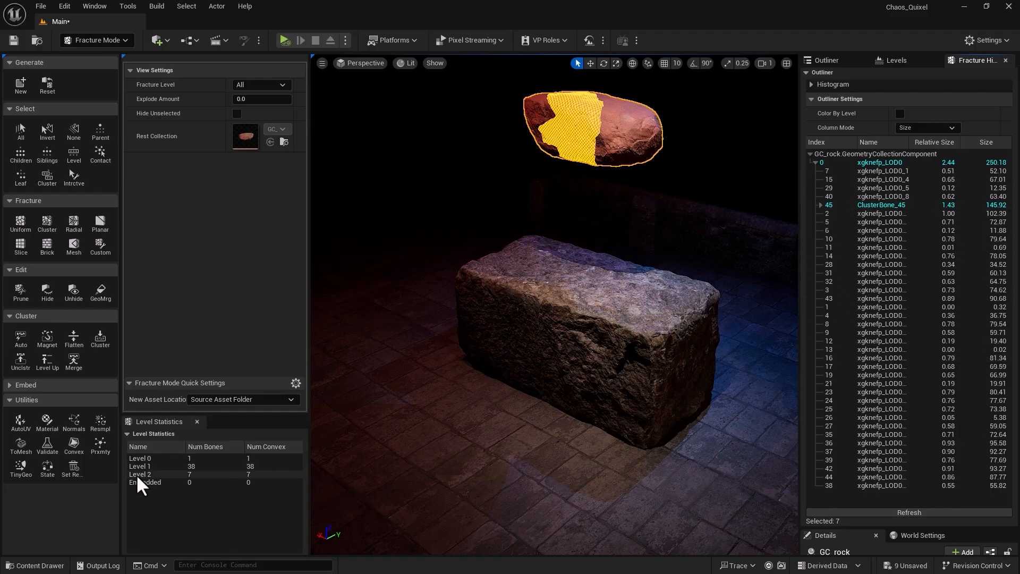
Select all seven bones inside ClusterBone_45 and move them up one level.
{"action": "left_click", "coordinate": [819, 205]}
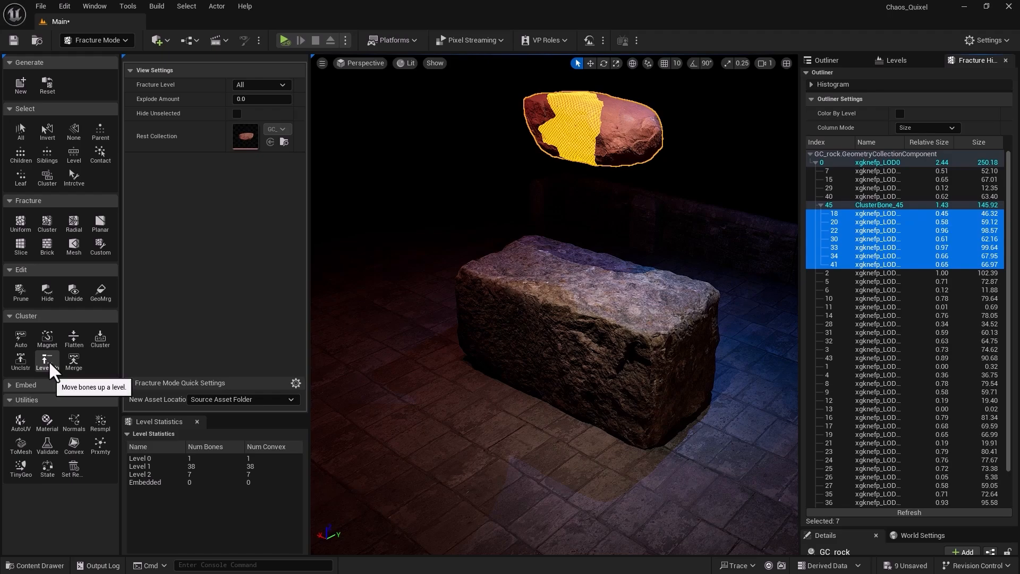
{"action": "left_click", "coordinate": [867, 212]}
{"action": "left_click", "coordinate": [862, 264], "text": "shift"}
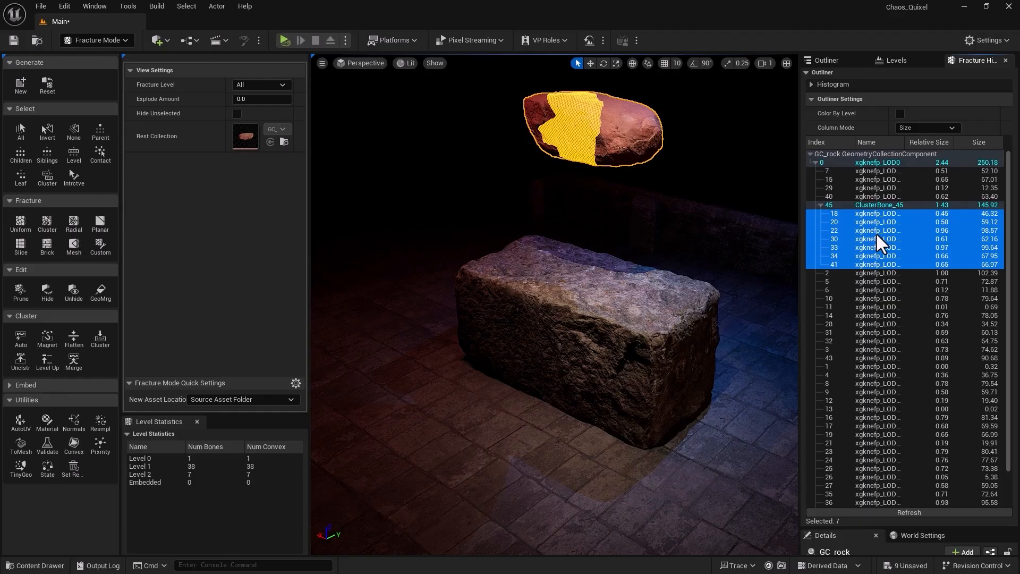
{"action": "left_click", "coordinate": [45, 362]}
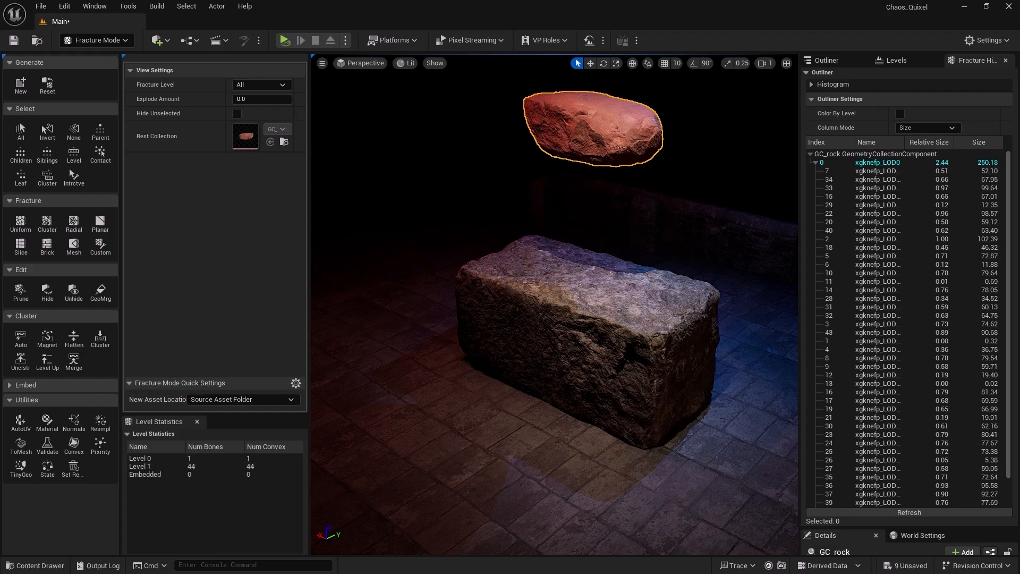
Fracture all of the rock's bones with Uniform Voronoi, using 5 for both minimum and maximum sites.
{"action": "left_click", "coordinate": [573, 142]}
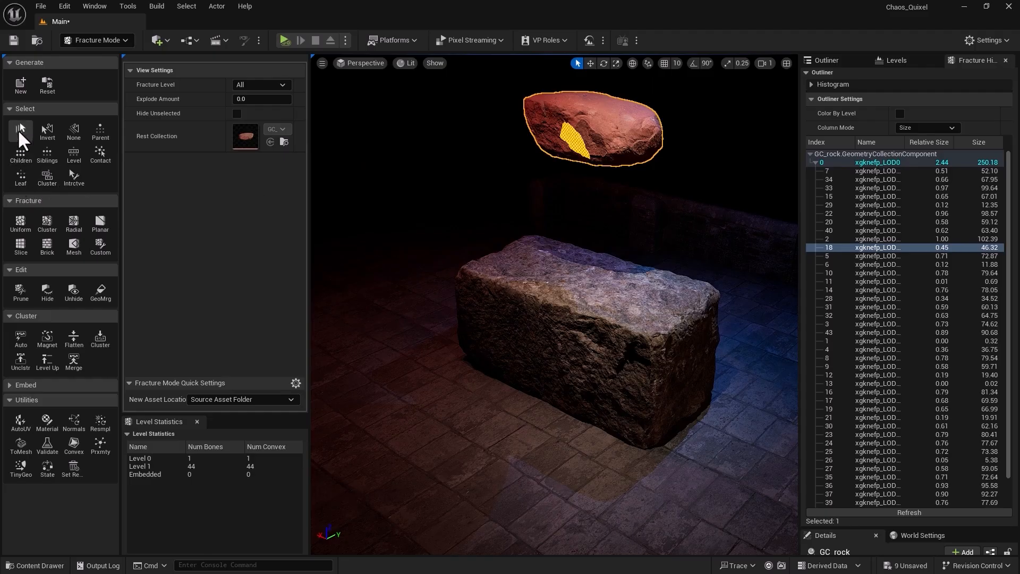
{"action": "left_click", "coordinate": [20, 130]}
{"action": "left_click", "coordinate": [20, 224]}
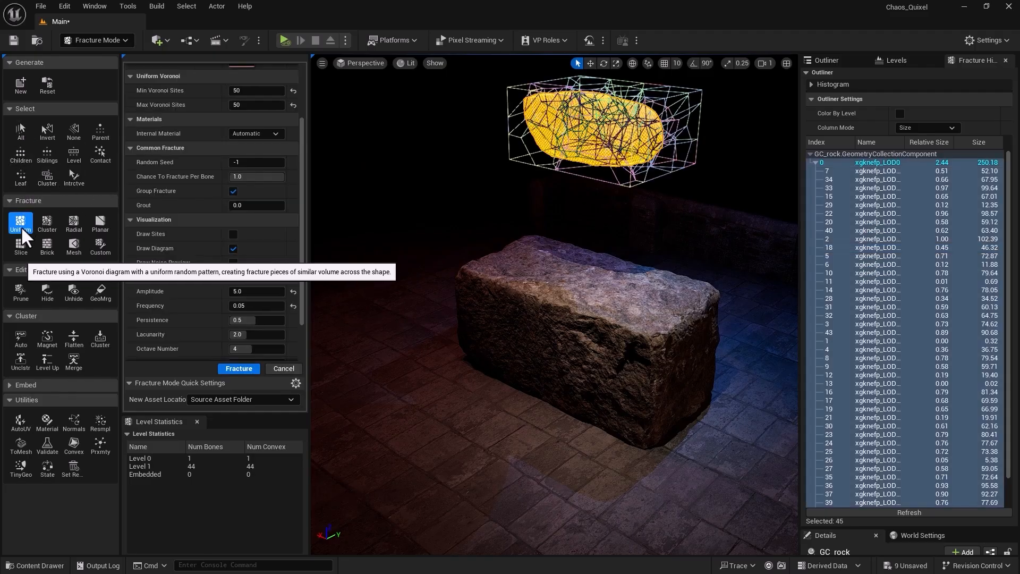
{"action": "scroll", "coordinate": [296, 253], "scroll_direction": "up", "scroll_amount": 5}
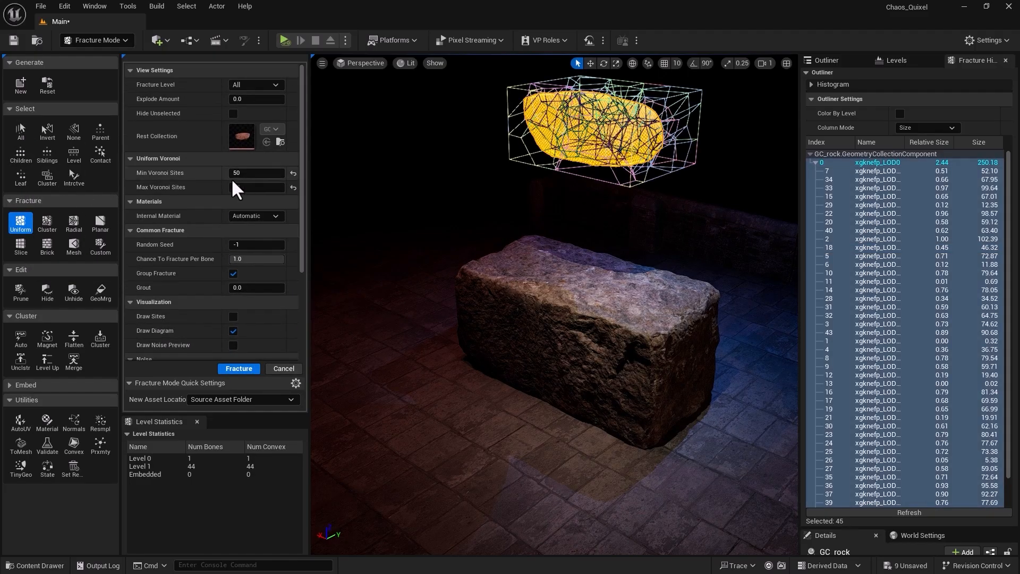
{"action": "left_click", "coordinate": [235, 173]}
{"action": "type", "text": "5"}
{"action": "key", "text": "Return"}
{"action": "left_click", "coordinate": [241, 187]}
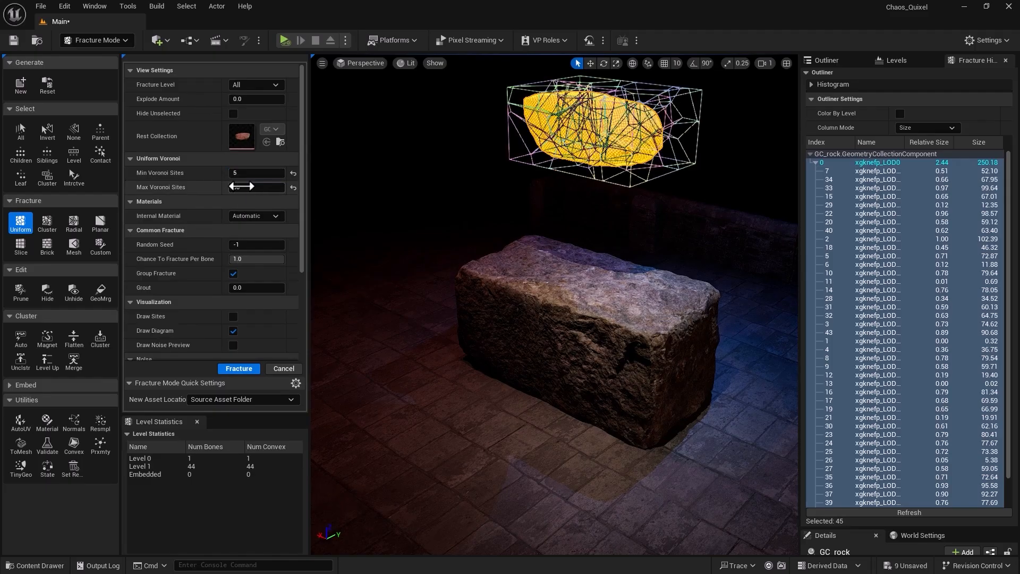
{"action": "type", "text": "5"}
{"action": "key", "text": "Return"}
{"action": "left_click", "coordinate": [236, 368]}
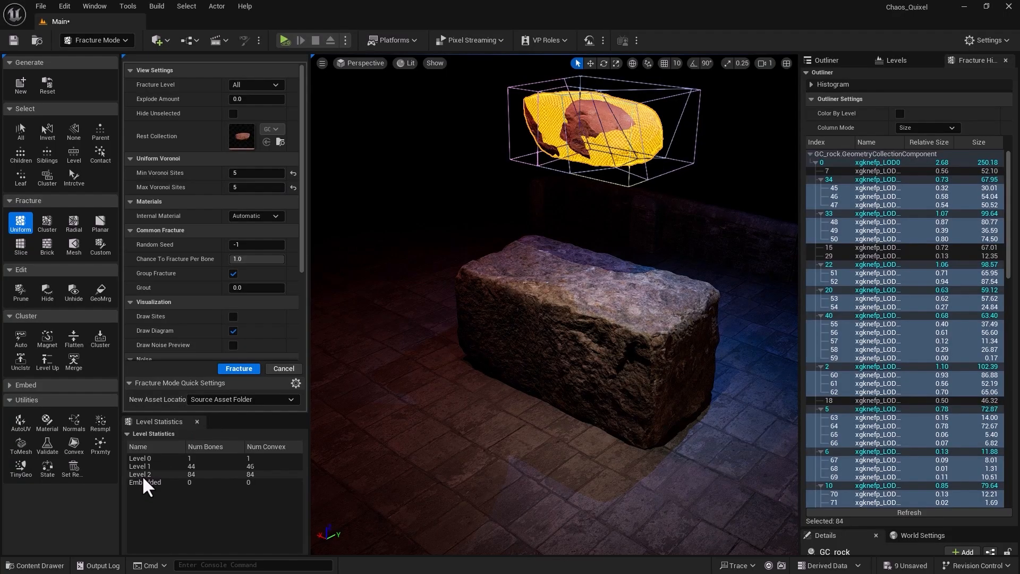
Review the rock's level 2 and level 1 statistics, and collapse bones 20, 22, 33 and 34 in the hierarchy.
{"action": "left_click", "coordinate": [142, 475]}
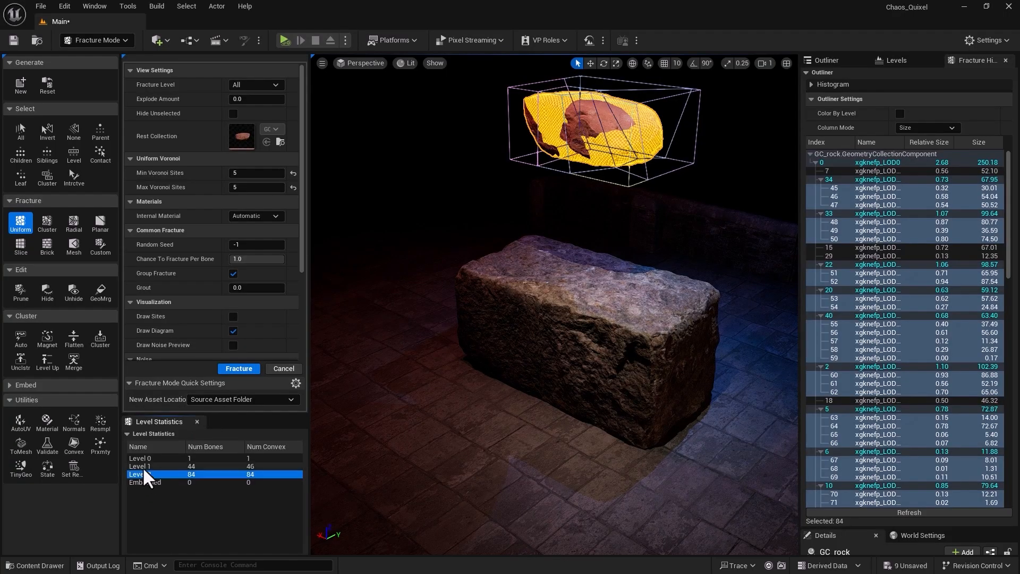
{"action": "left_click", "coordinate": [143, 467]}
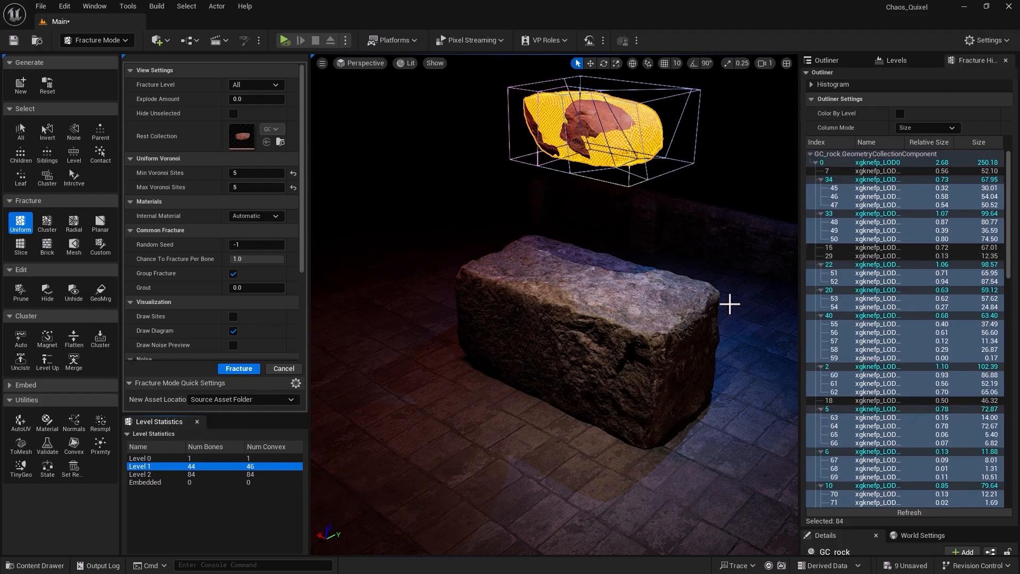
{"action": "left_click", "coordinate": [821, 290]}
{"action": "left_click", "coordinate": [821, 264]}
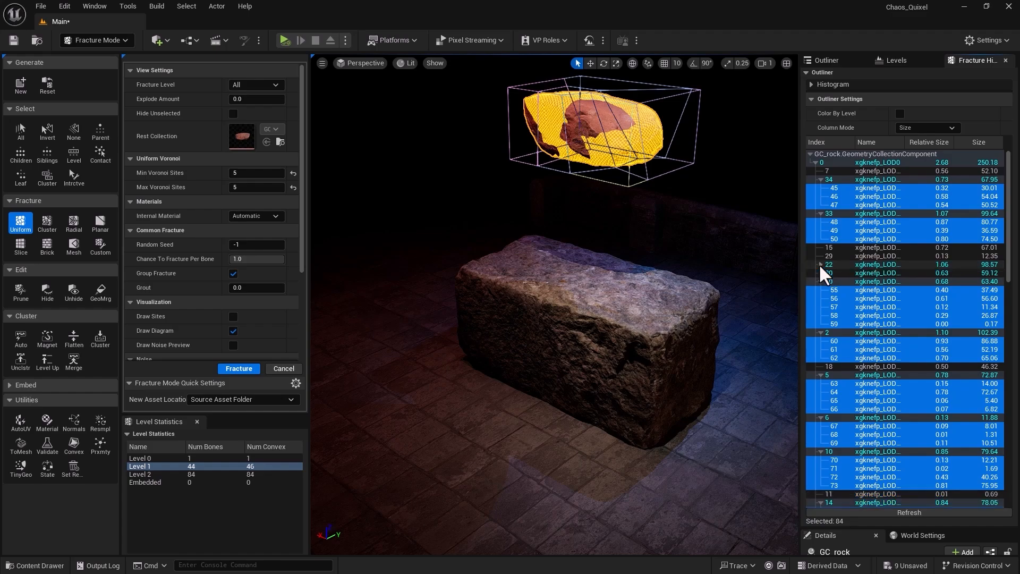
{"action": "left_click", "coordinate": [818, 213]}
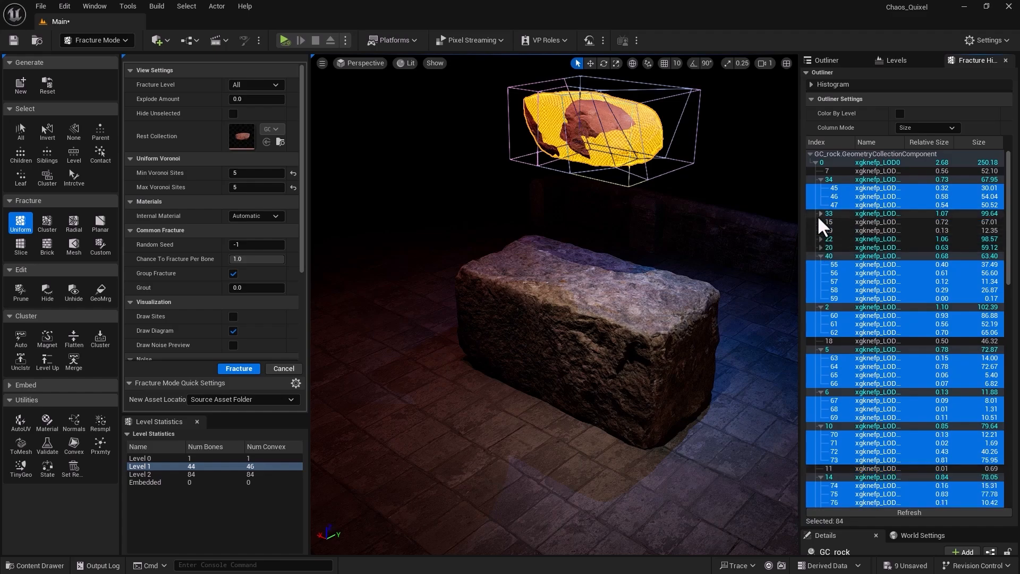
{"action": "left_click", "coordinate": [821, 179]}
Collapse bones 2, 5, 6 and 10 in the fracture hierarchy, and merge bones 5, 6 and 10.
{"action": "left_click", "coordinate": [844, 322]}
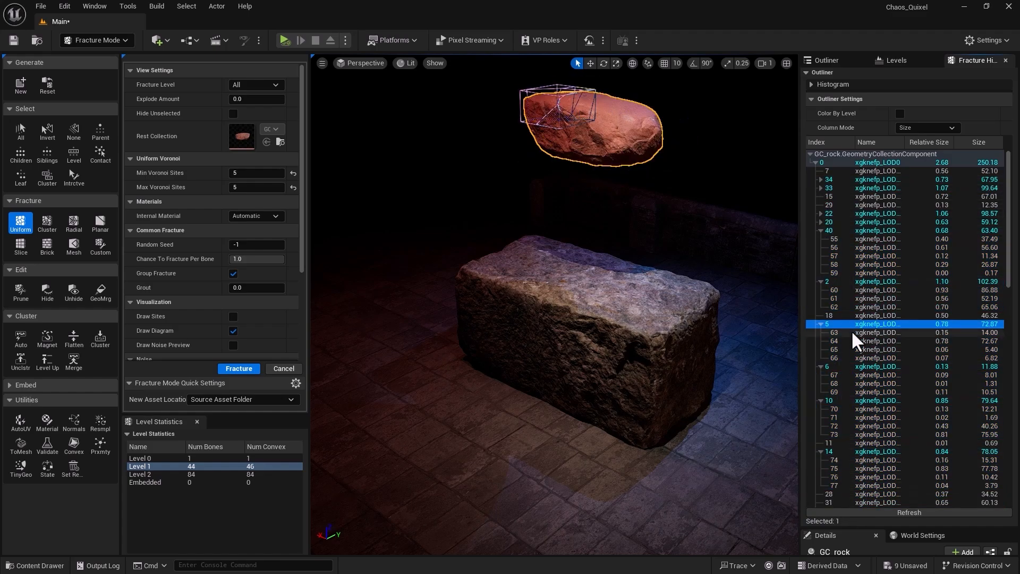
{"action": "left_click", "coordinate": [820, 281]}
{"action": "left_click", "coordinate": [820, 298]}
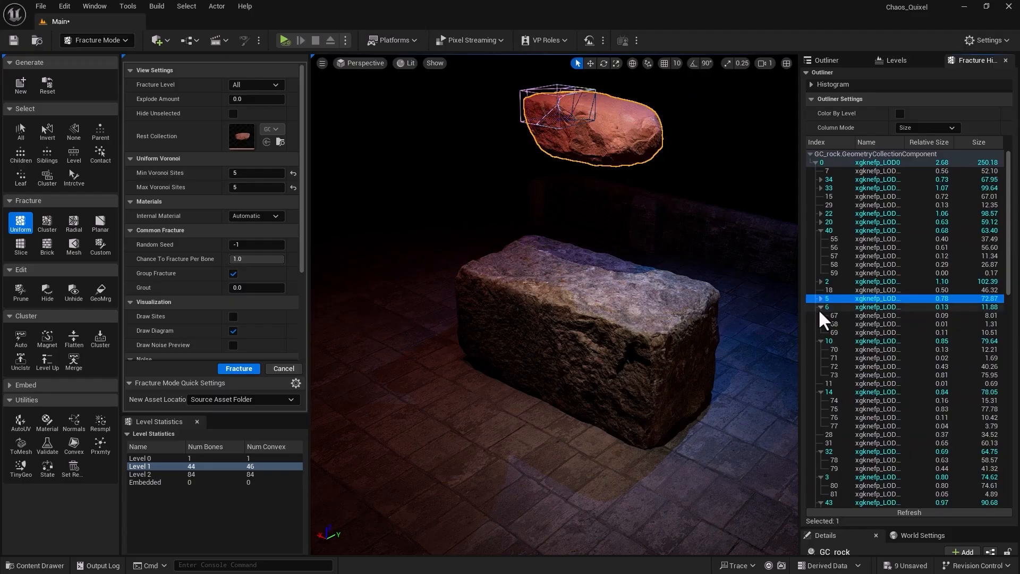
{"action": "left_click", "coordinate": [821, 307]}
{"action": "left_click", "coordinate": [821, 315]}
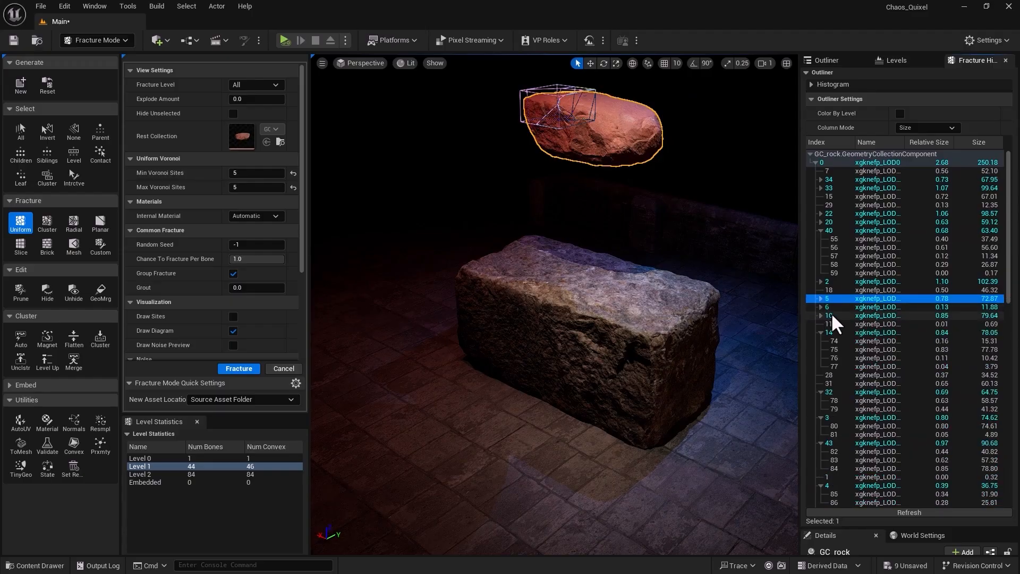
{"action": "left_click", "coordinate": [831, 312]}
{"action": "left_click", "coordinate": [831, 307], "text": "ctrl"}
{"action": "left_click", "coordinate": [831, 299], "text": "ctrl"}
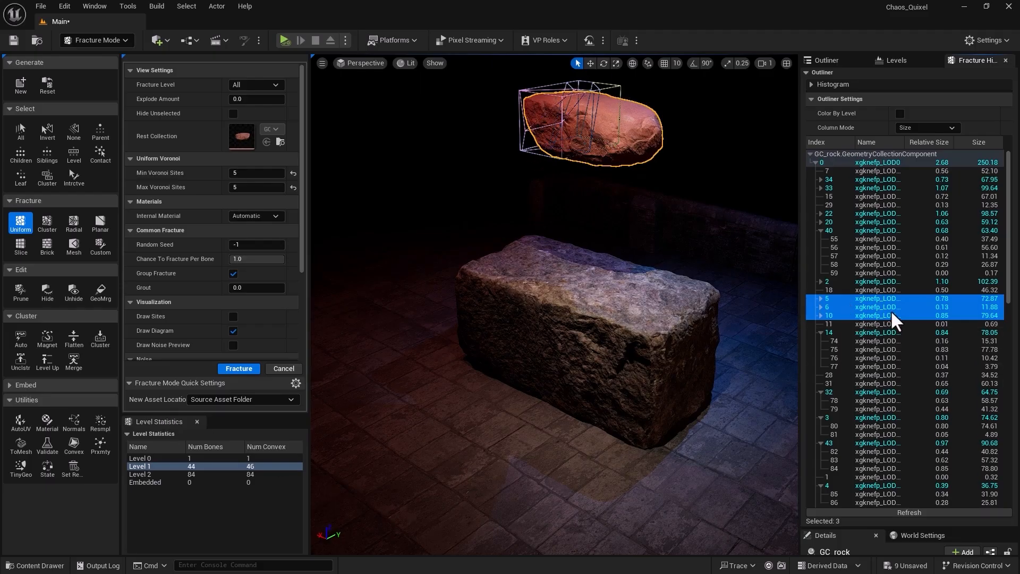
{"action": "left_click", "coordinate": [72, 359]}
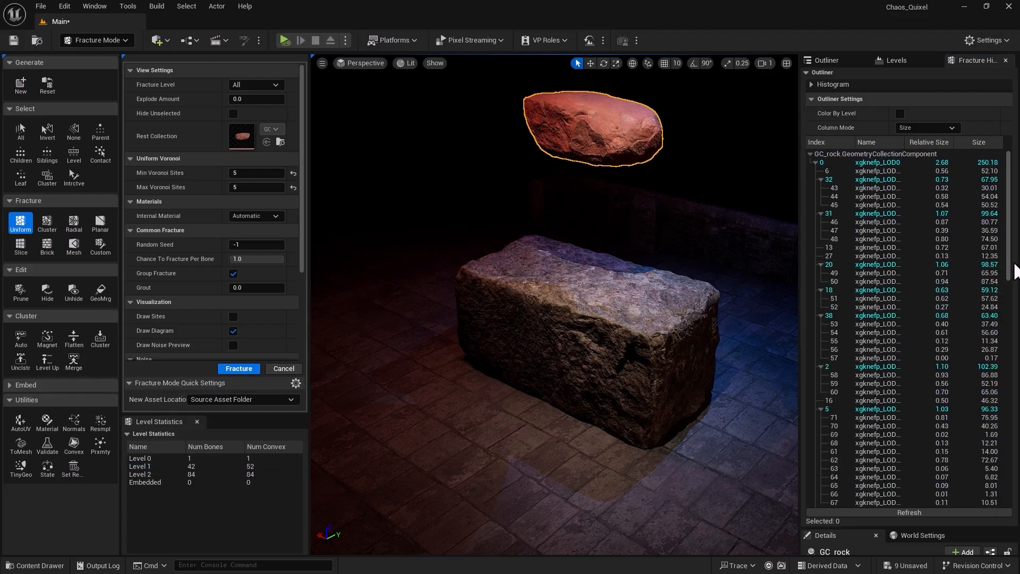
Review the merged hierarchy, collapsing bones 32, 31, 20, 18, 38, 2, 5, 12, 30 and 3.
{"action": "mouse_move", "coordinate": [1009, 240]}
{"action": "left_mouse_down"}
{"action": "mouse_move", "coordinate": [1008, 430]}
{"action": "mouse_move", "coordinate": [1017, 228]}
{"action": "left_mouse_up"}
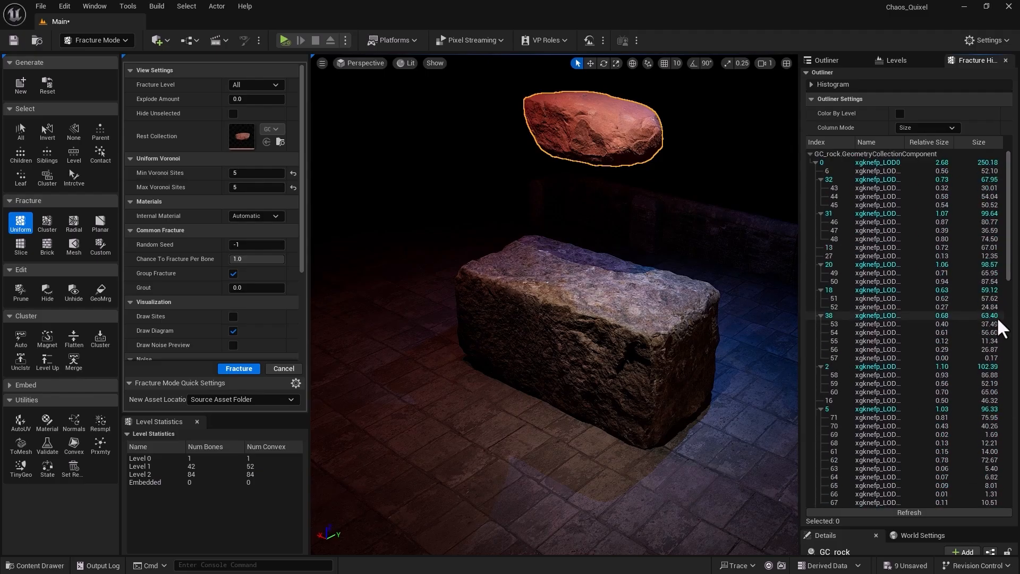
{"action": "left_click", "coordinate": [820, 214]}
{"action": "left_click", "coordinate": [820, 239]}
{"action": "left_click", "coordinate": [820, 247]}
{"action": "left_click", "coordinate": [820, 256]}
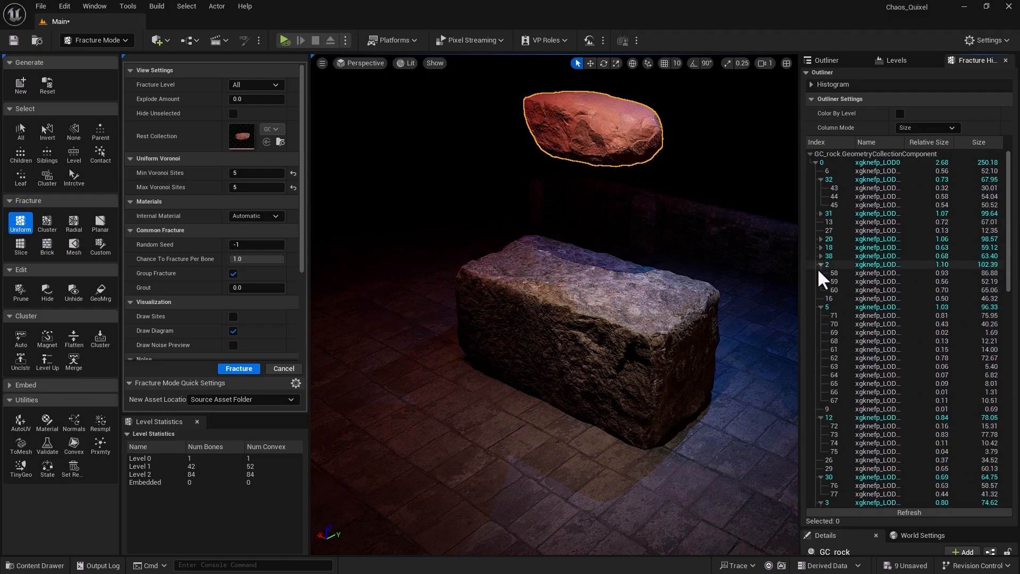
{"action": "left_click", "coordinate": [820, 265]}
{"action": "left_click", "coordinate": [820, 213]}
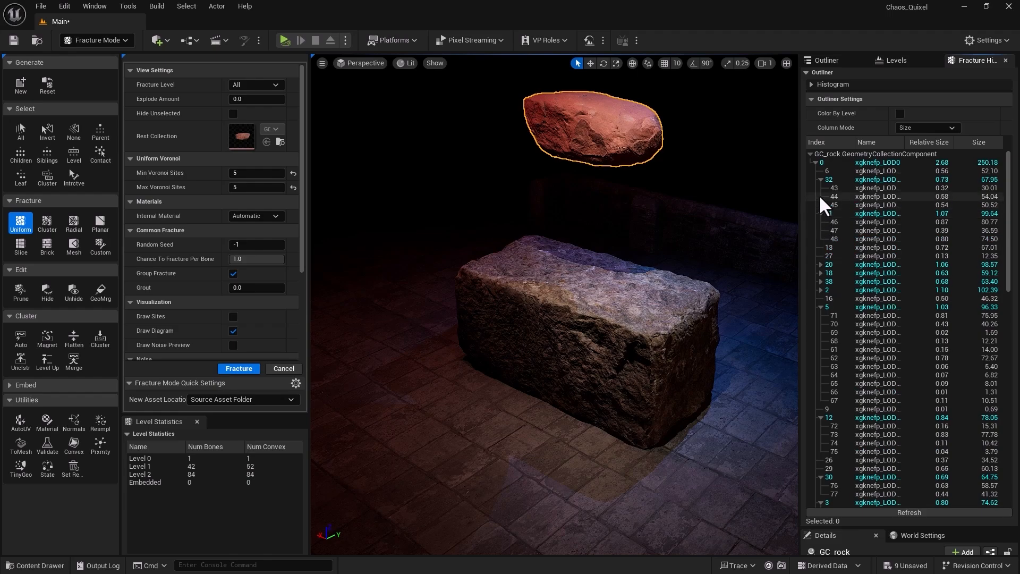
{"action": "left_click", "coordinate": [818, 181]}
{"action": "left_click", "coordinate": [818, 187]}
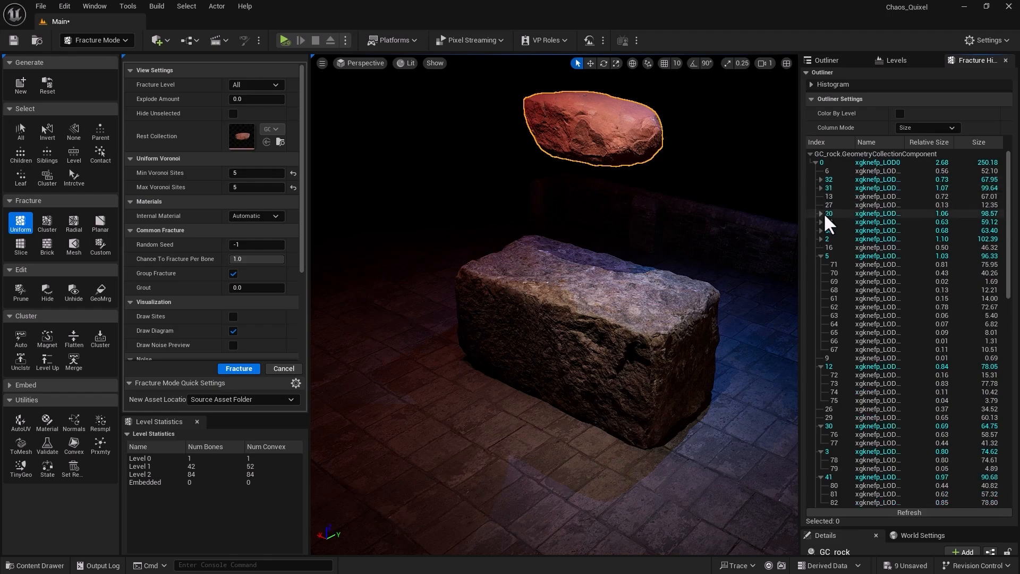
{"action": "left_click", "coordinate": [821, 256]}
{"action": "left_click", "coordinate": [821, 273]}
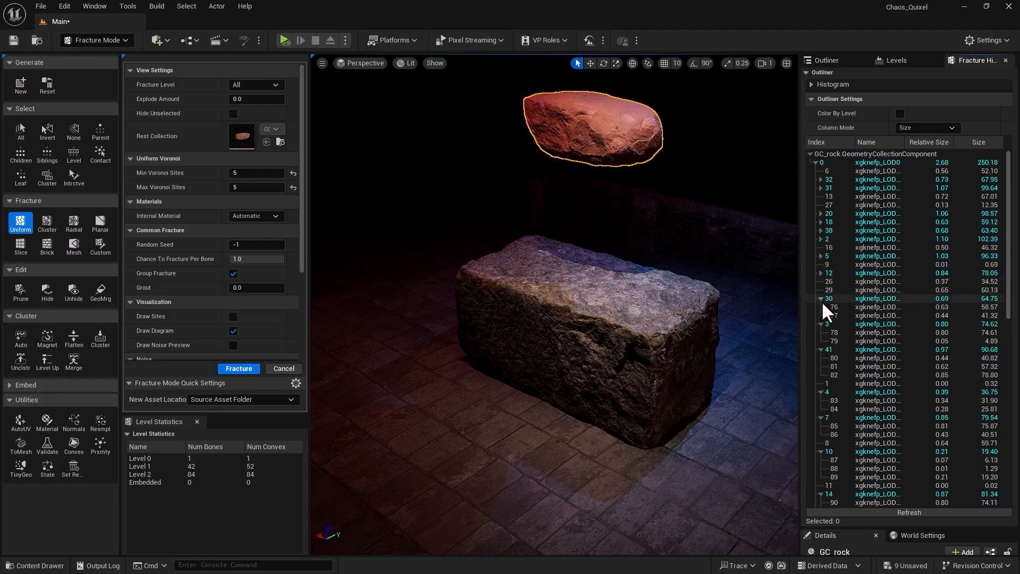
{"action": "left_click", "coordinate": [821, 300]}
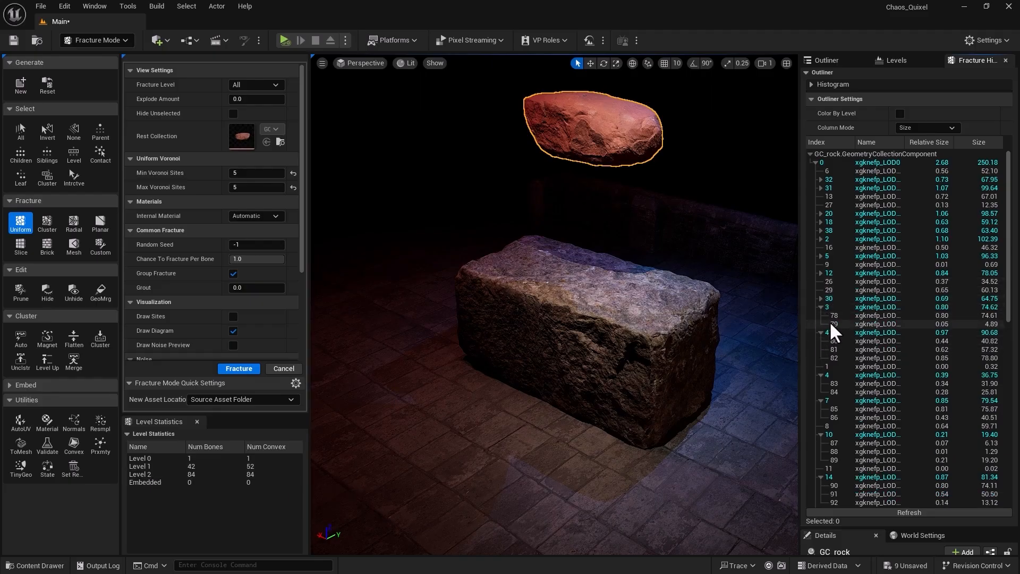
{"action": "left_click", "coordinate": [821, 307]}
{"action": "left_click", "coordinate": [826, 308]}
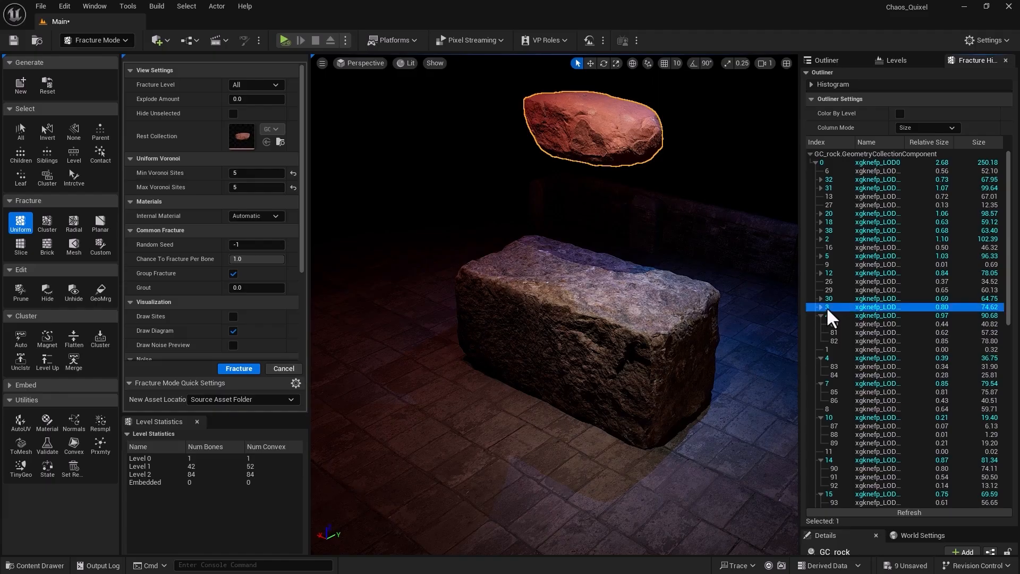
Select bones 20, 18 and 38 in the fracture hierarchy and merge them.
{"action": "left_click", "coordinate": [836, 229]}
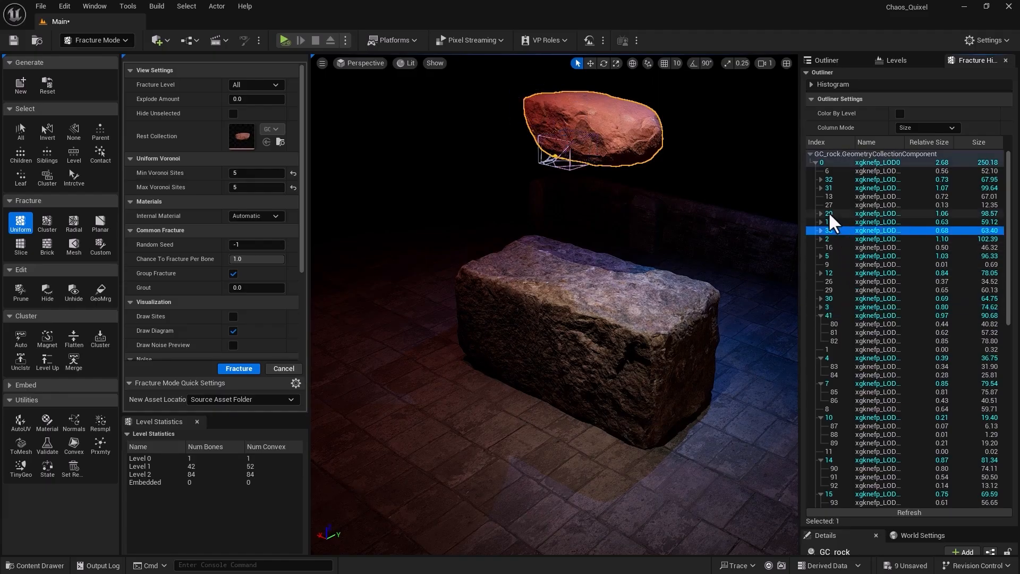
{"action": "left_click", "coordinate": [828, 212], "text": "shift"}
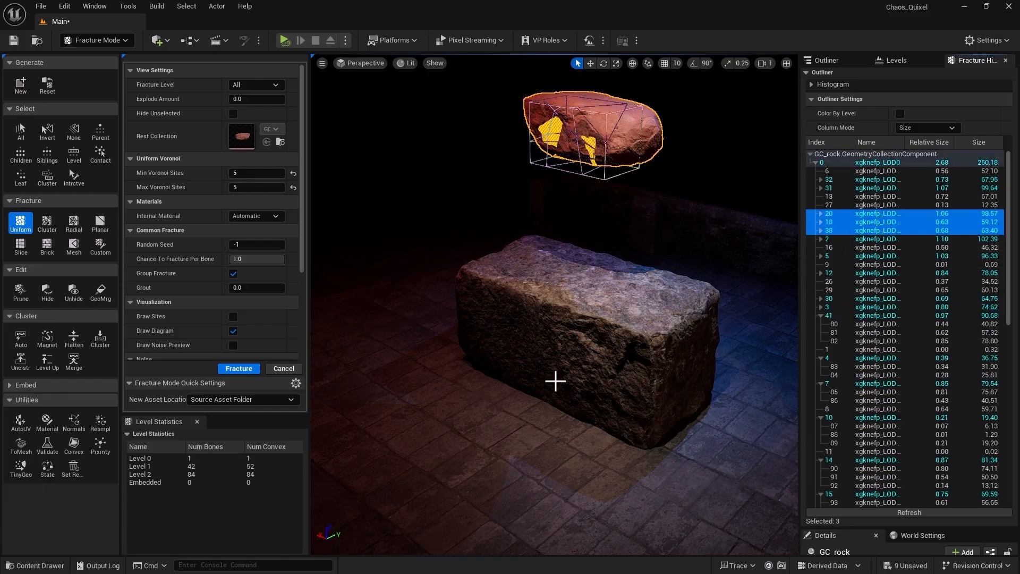
{"action": "left_click", "coordinate": [70, 358]}
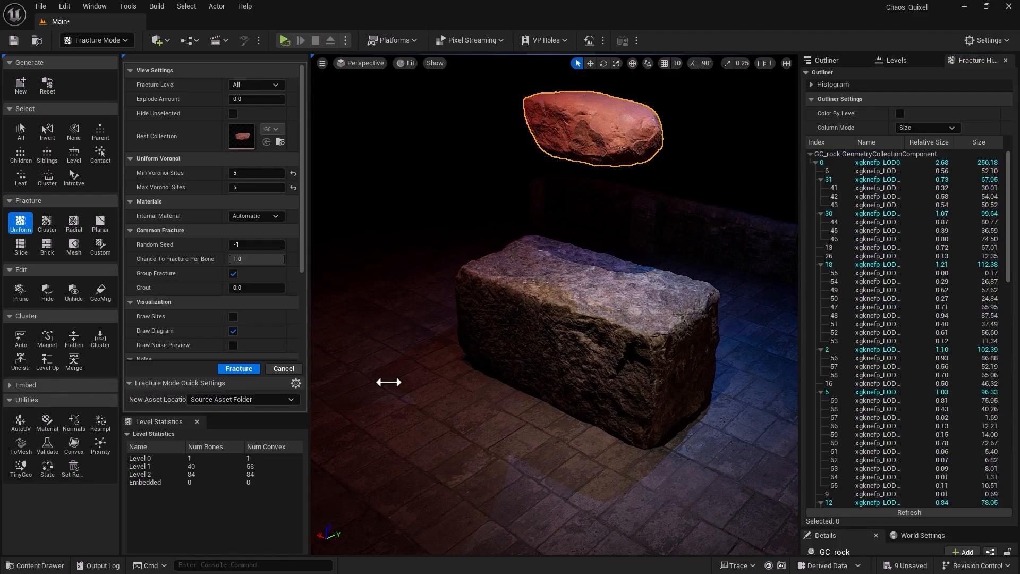
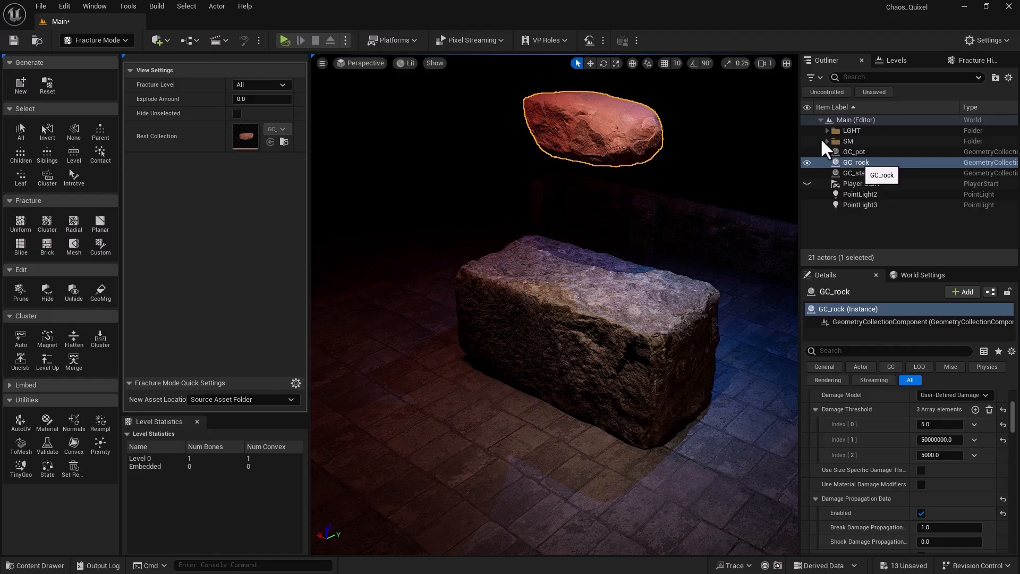
Open the GC_rock geometry collection from the Chaos folder and add a second element to its Materials array.
{"action": "left_click", "coordinate": [38, 567]}
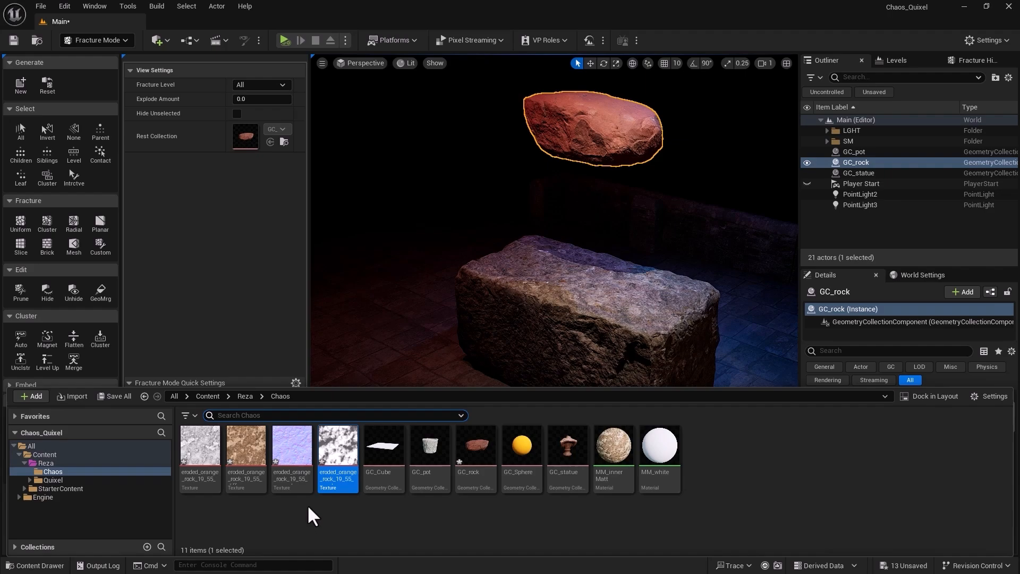
{"action": "left_click", "coordinate": [474, 448]}
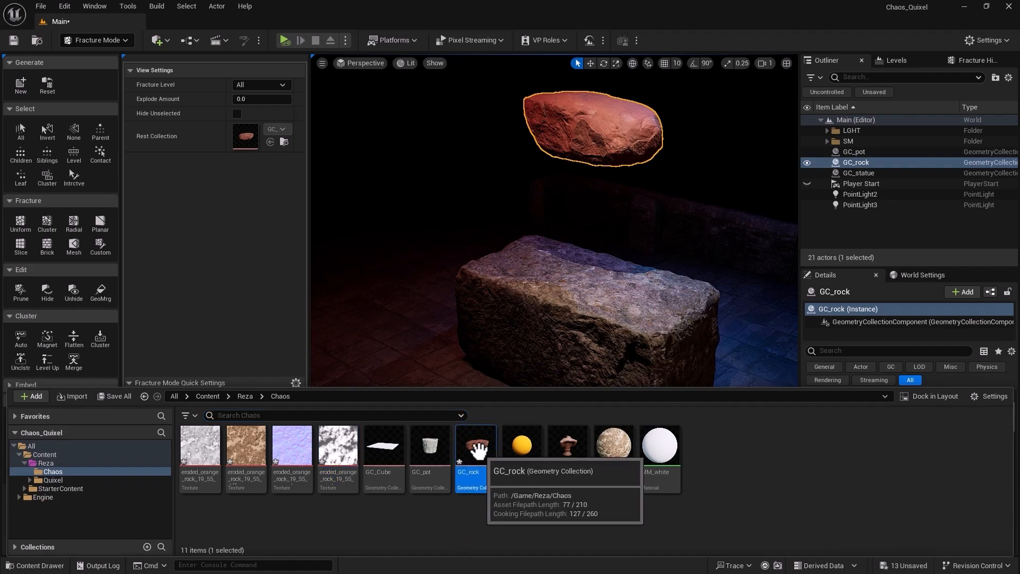
{"action": "double_click", "coordinate": [475, 448]}
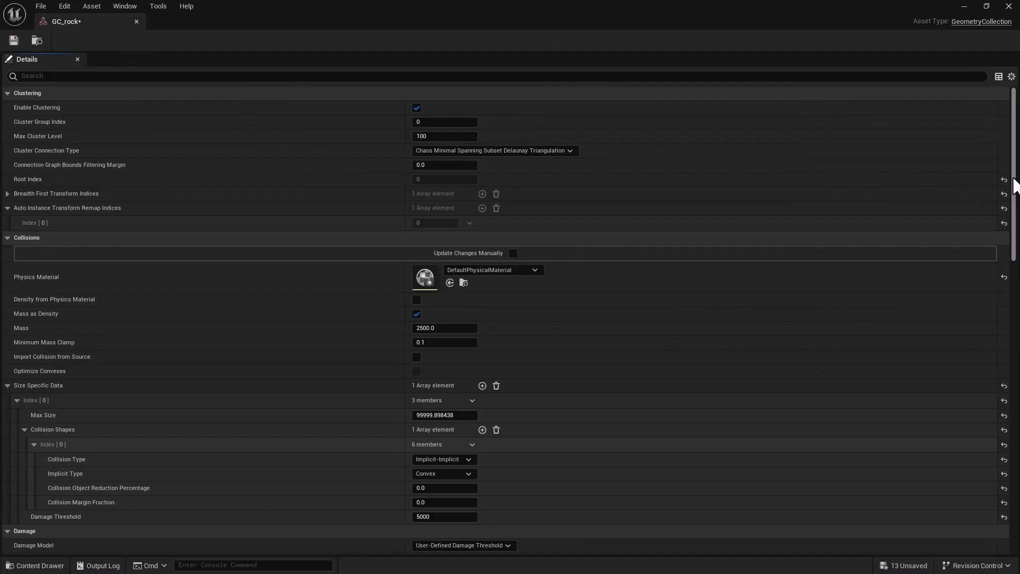
{"action": "left_click_drag", "start_coordinate": [1013, 179], "coordinate": [1017, 385]}
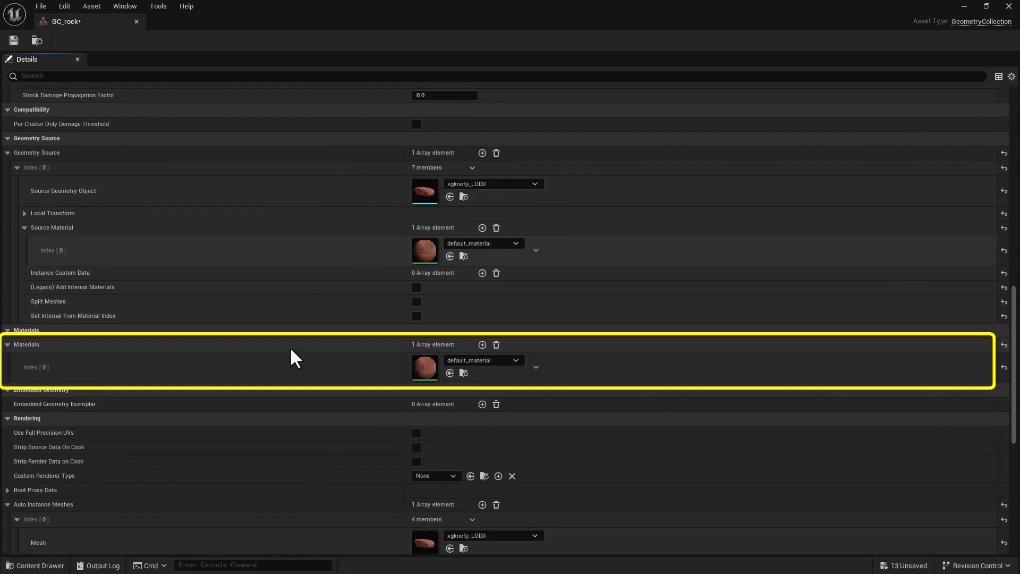
{"action": "left_click", "coordinate": [483, 344]}
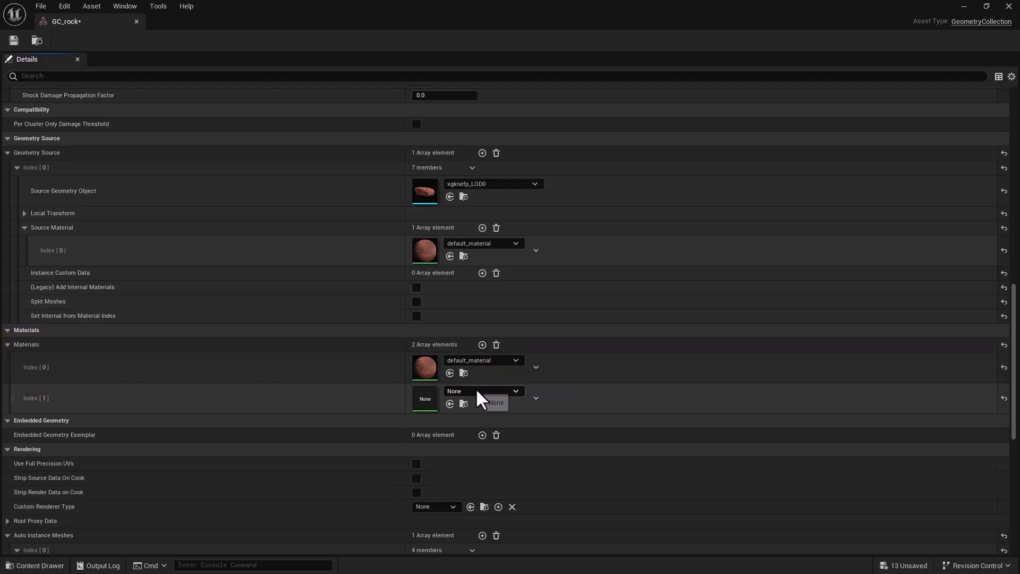
Assign MM_innerMatt to material index 1 of GC_rock, then save and close the asset.
{"action": "left_click", "coordinate": [476, 391]}
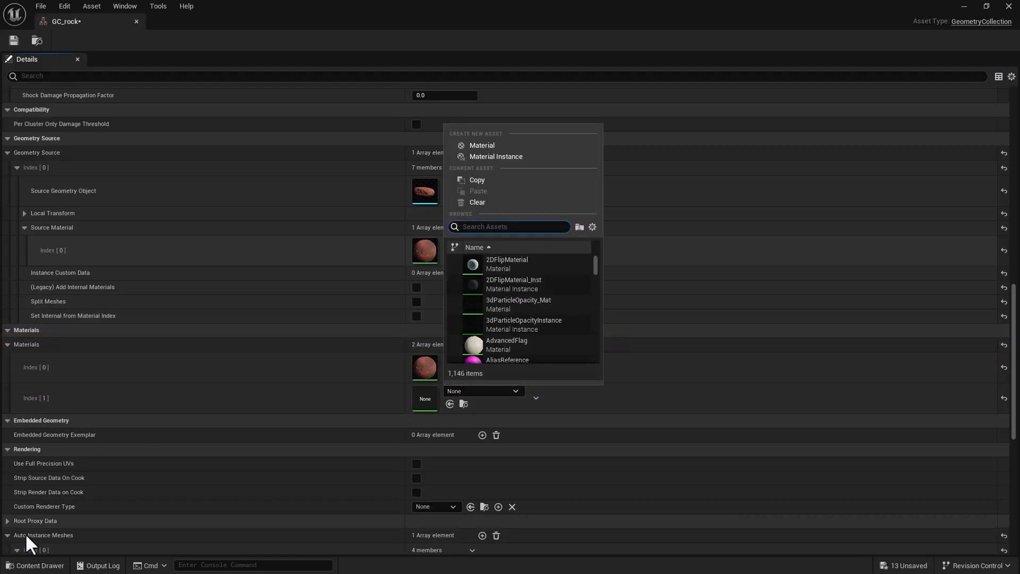
{"action": "left_click", "coordinate": [36, 566]}
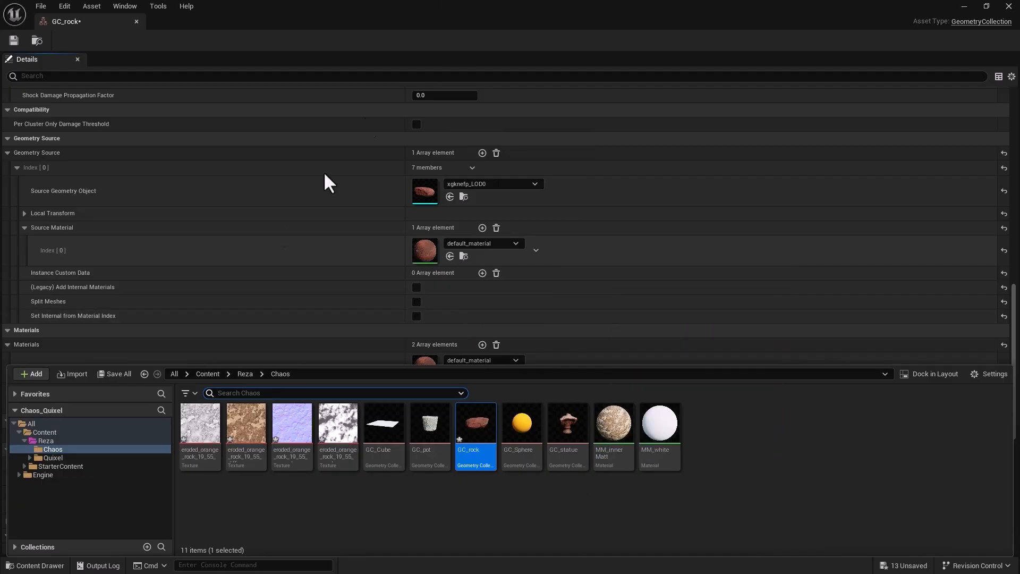
{"action": "left_click", "coordinate": [36, 566]}
{"action": "left_click", "coordinate": [455, 390]}
{"action": "type", "text": "MM_inner"}
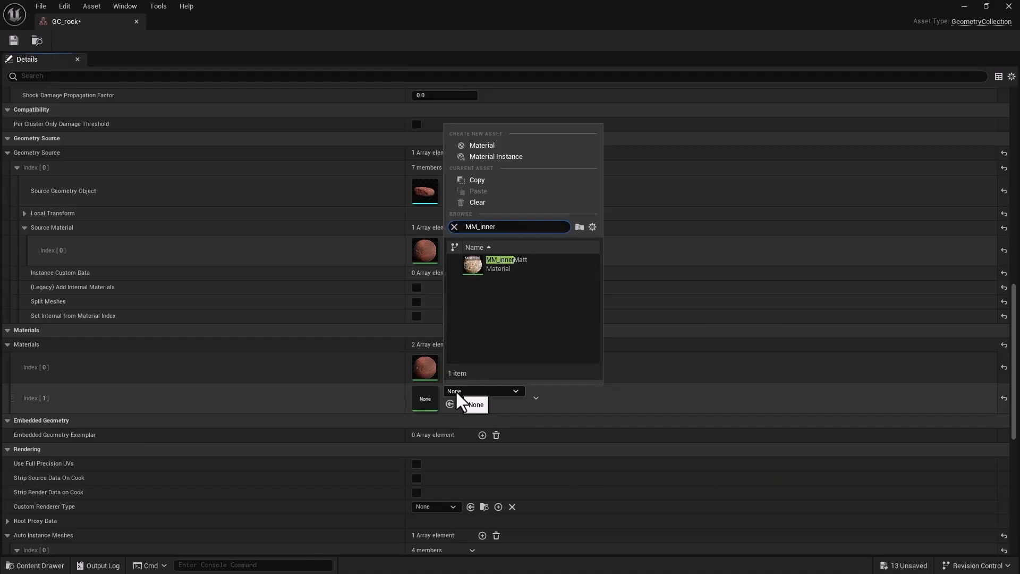
{"action": "left_click", "coordinate": [489, 261]}
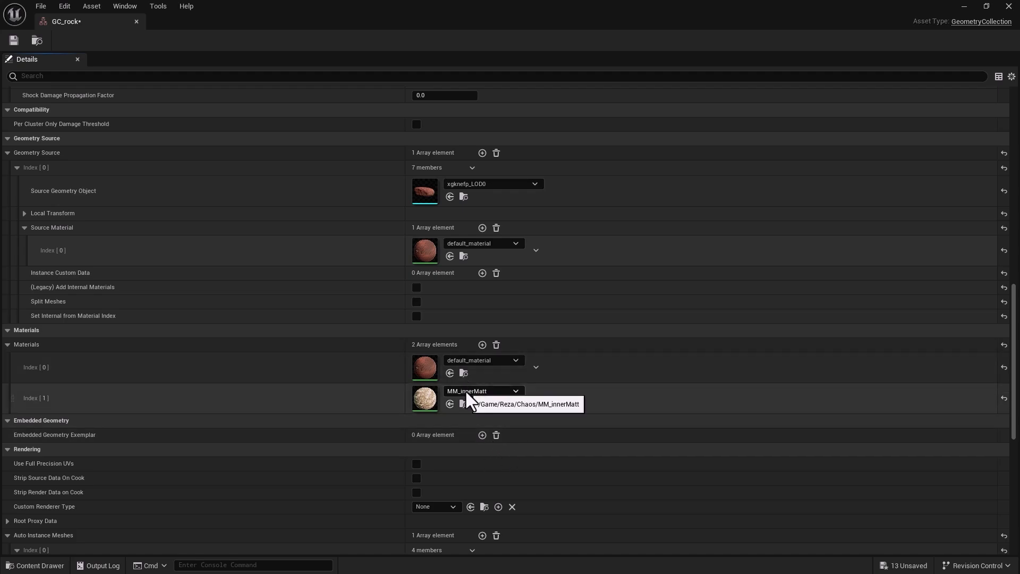
{"action": "left_click", "coordinate": [13, 41]}
{"action": "left_click", "coordinate": [136, 21]}
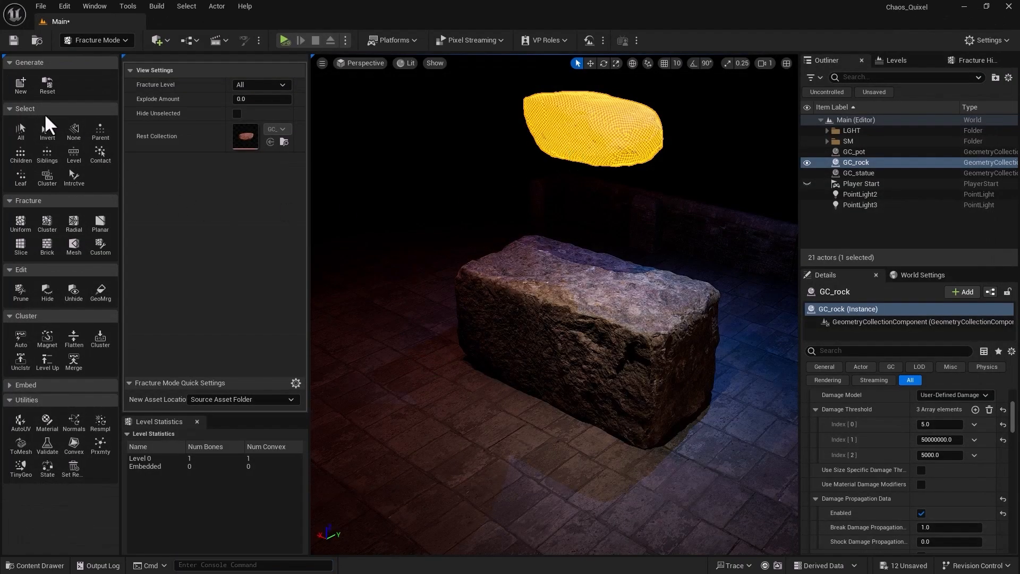
Fracture the rock with Uniform Voronoi, using 50 minimum and maximum sites and MM_innerMatt as the internal material.
{"action": "left_click", "coordinate": [24, 220]}
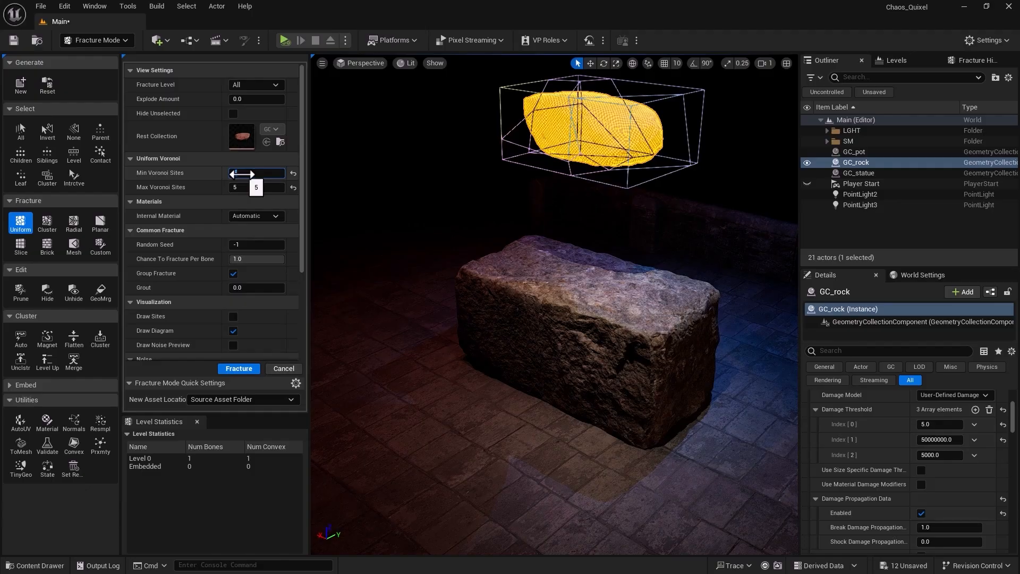
{"action": "type", "text": "50"}
{"action": "key", "text": "Return"}
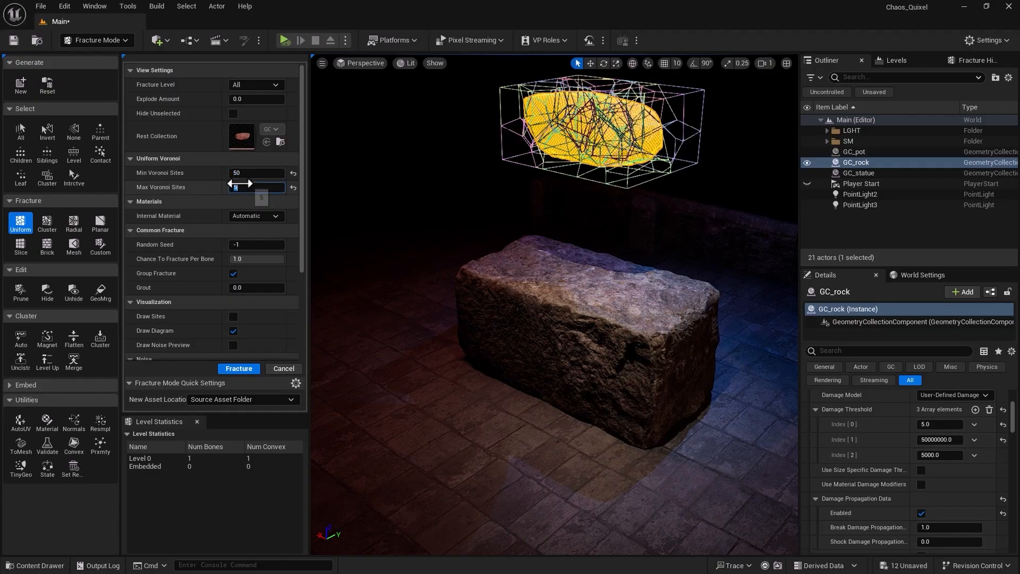
{"action": "left_click", "coordinate": [249, 187]}
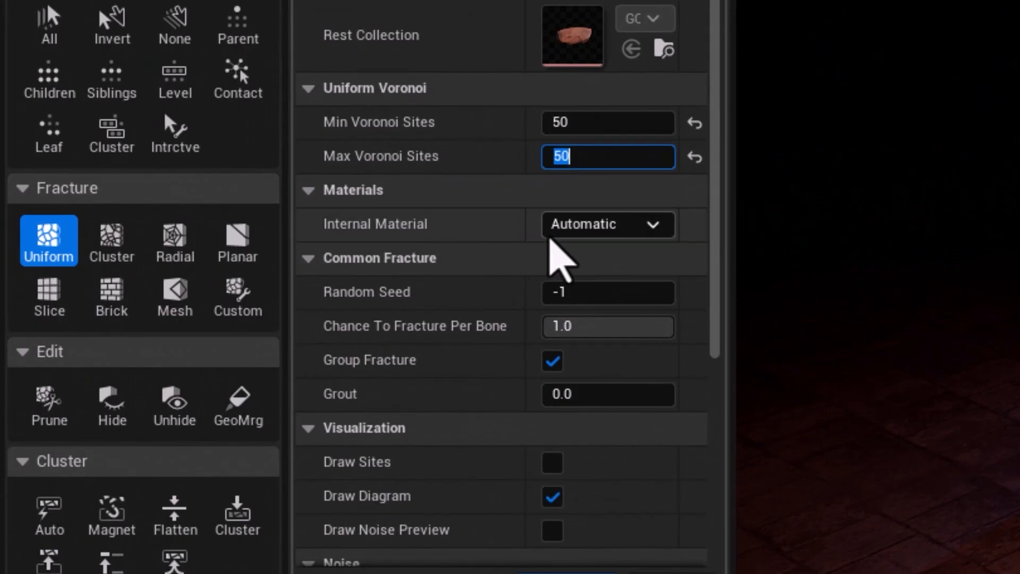
{"action": "left_click", "coordinate": [611, 233]}
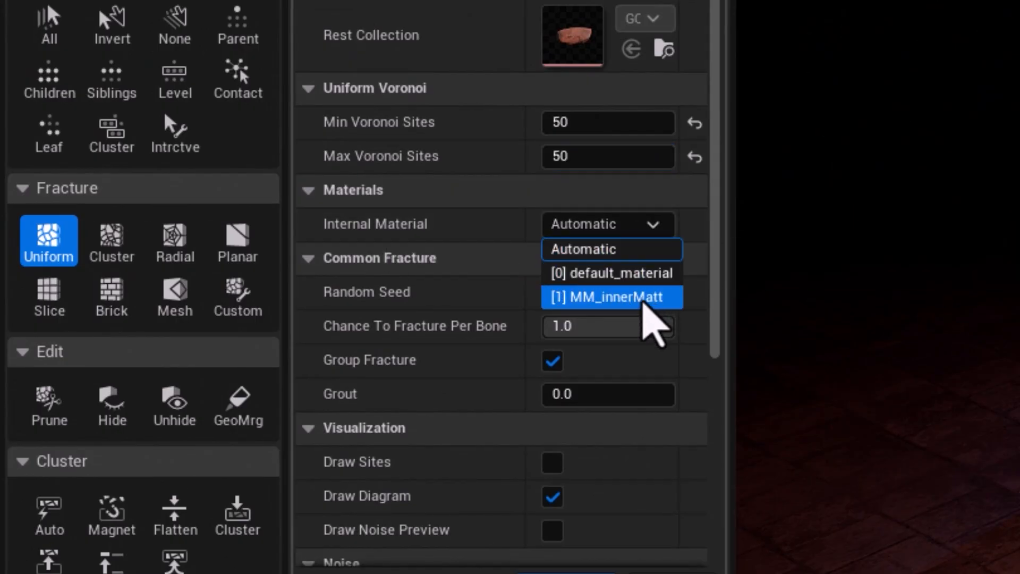
{"action": "left_click", "coordinate": [644, 306]}
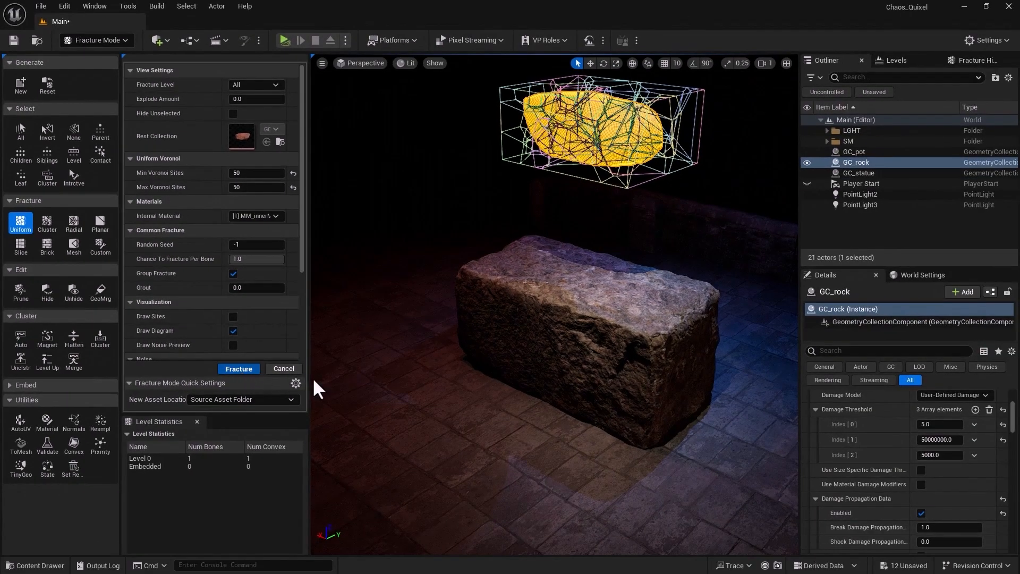
Switch to Selection mode and simulate the rock falling onto the stone block.
{"action": "left_click", "coordinate": [104, 44]}
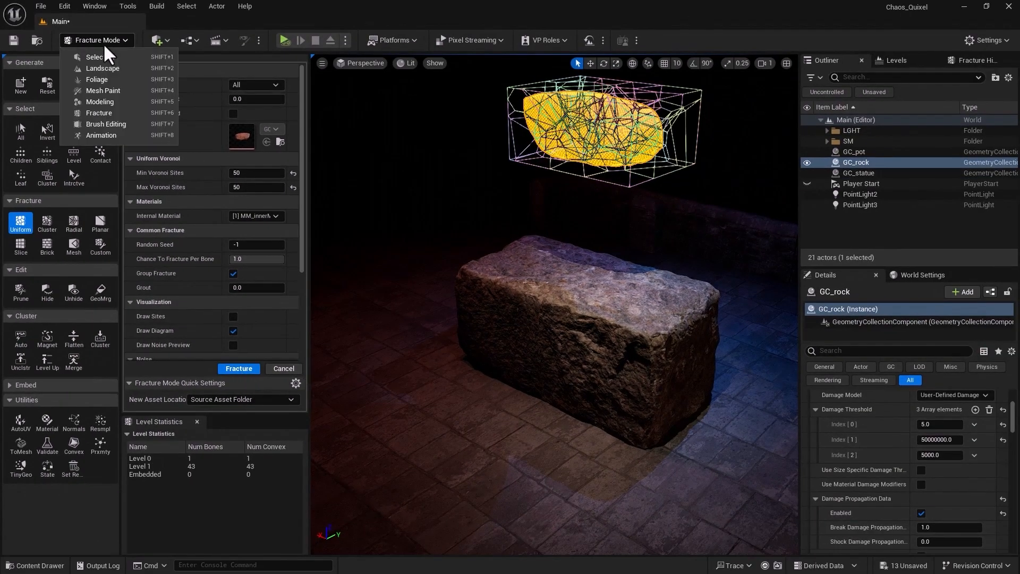
{"action": "left_click", "coordinate": [100, 57]}
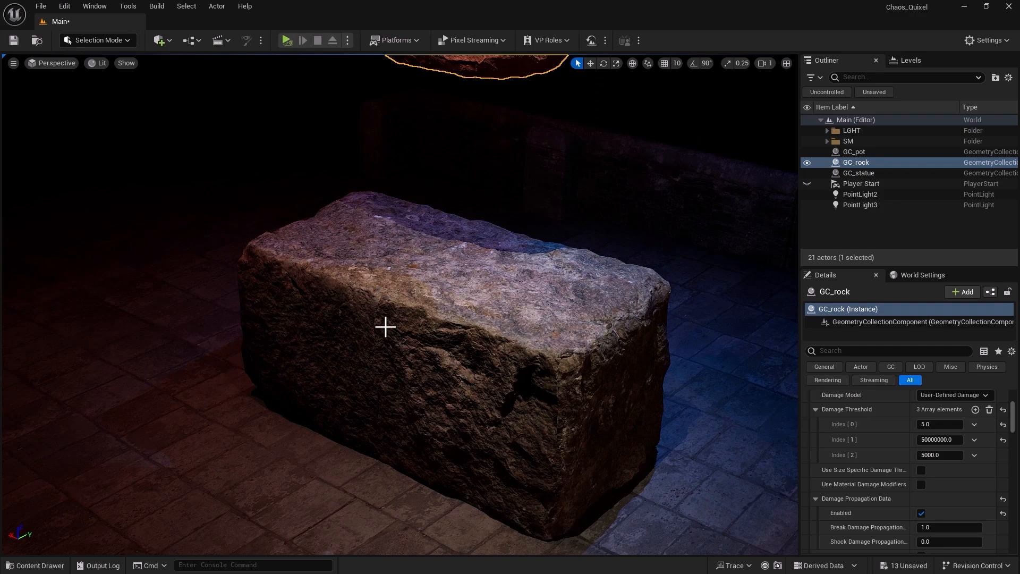
{"action": "key", "text": "s"}
{"action": "right_click_drag", "start_coordinate": [385, 327], "coordinate": [385, 326]}
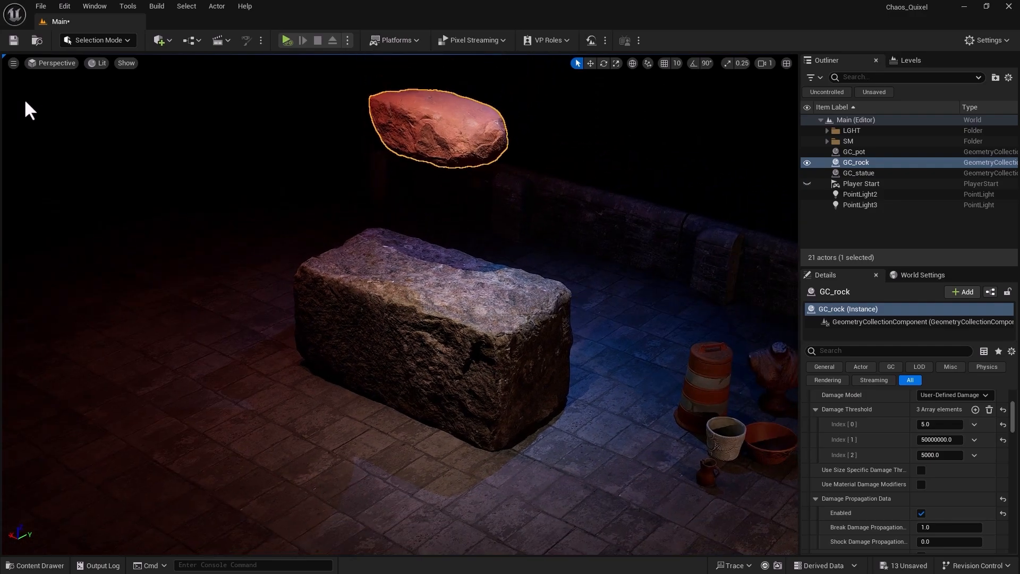
{"action": "left_click", "coordinate": [287, 40]}
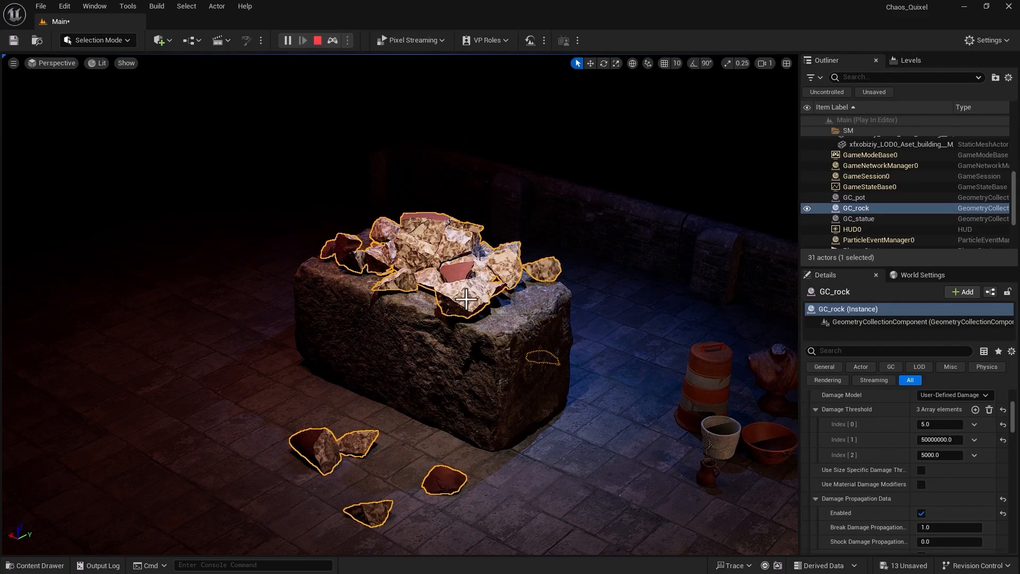
Stop the simulation, delete material index 1 from the GC_rock asset's Materials array, then save and close the asset.
{"action": "left_click", "coordinate": [317, 40]}
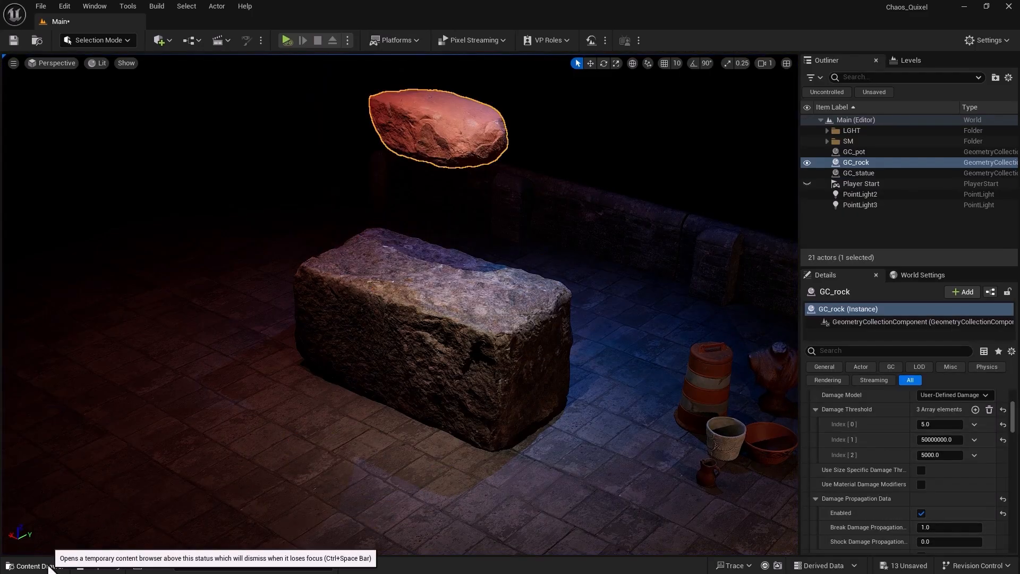
{"action": "left_click", "coordinate": [34, 566]}
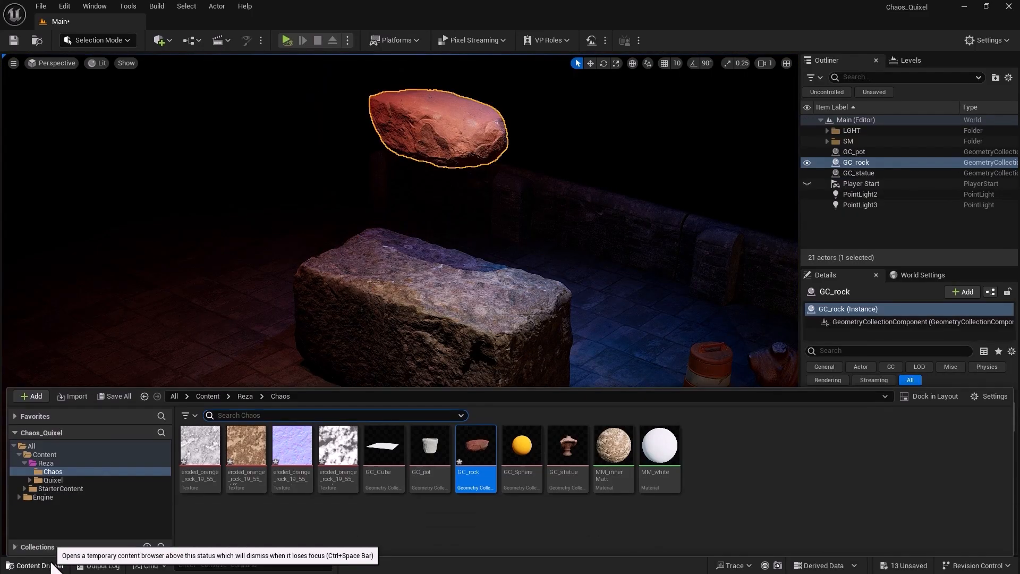
{"action": "double_click", "coordinate": [472, 456]}
{"action": "scroll", "coordinate": [430, 437], "scroll_direction": "down", "scroll_amount": 10}
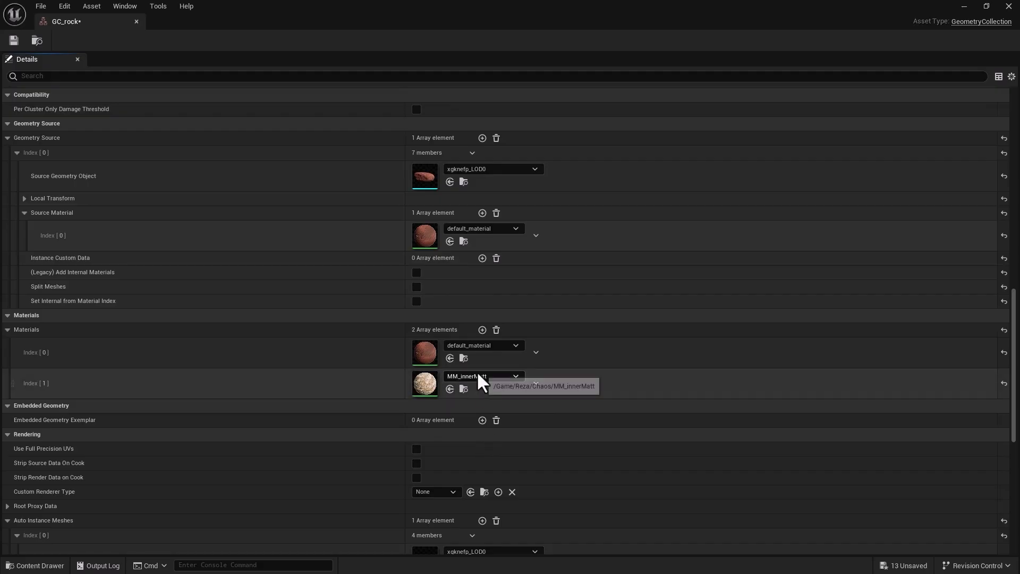
{"action": "left_click", "coordinate": [536, 384]}
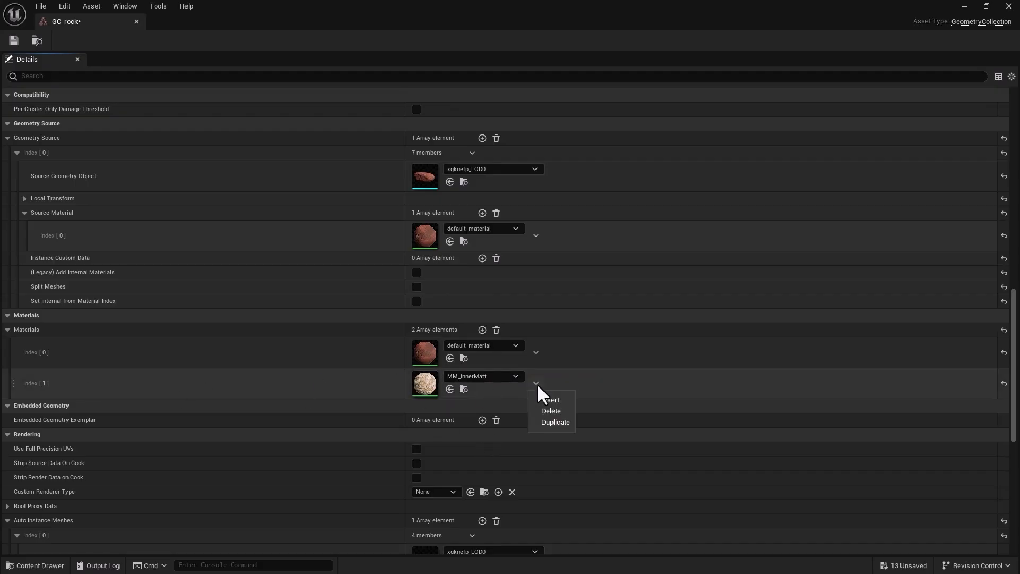
{"action": "left_click", "coordinate": [551, 410]}
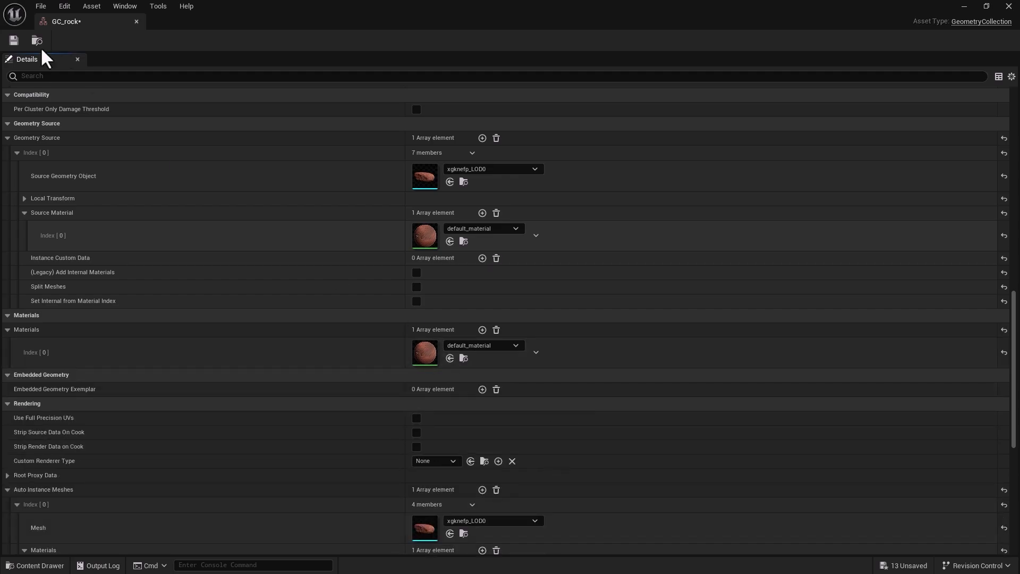
{"action": "left_click", "coordinate": [14, 41]}
{"action": "left_click", "coordinate": [137, 21]}
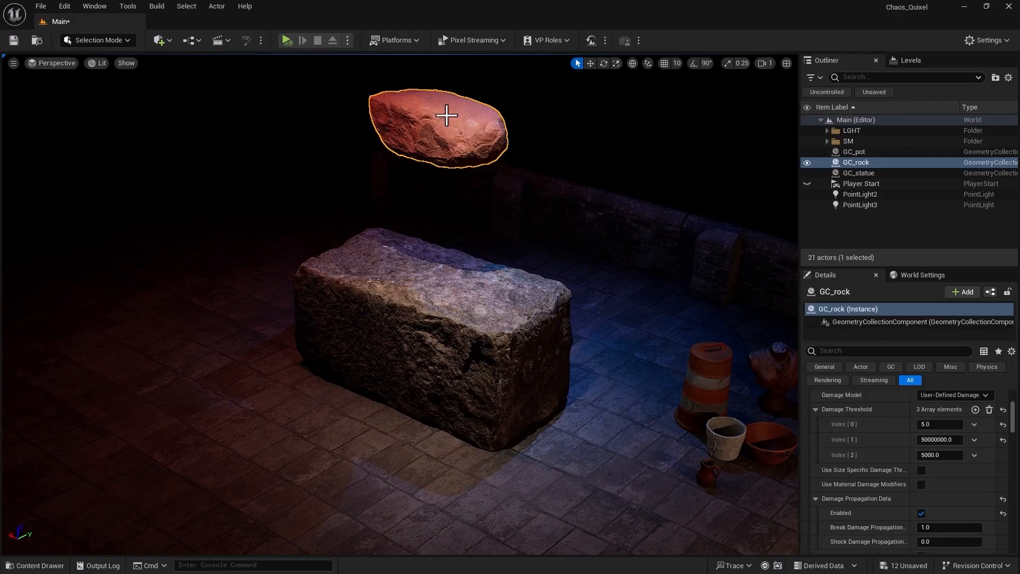
Switch to Fracture mode, select the rock, and check which internal materials Uniform Voronoi offers.
{"action": "left_click", "coordinate": [93, 43]}
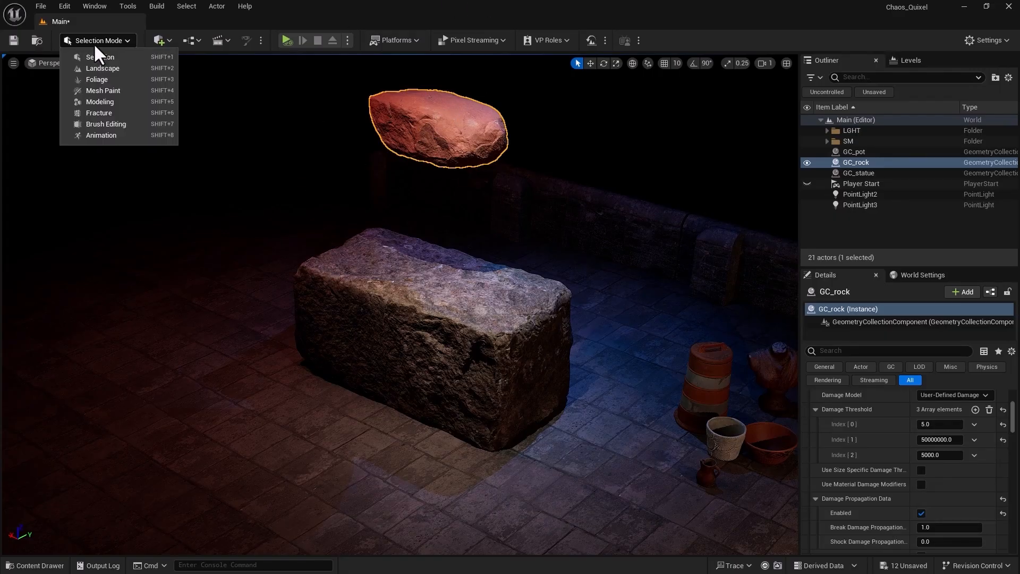
{"action": "left_click", "coordinate": [103, 112]}
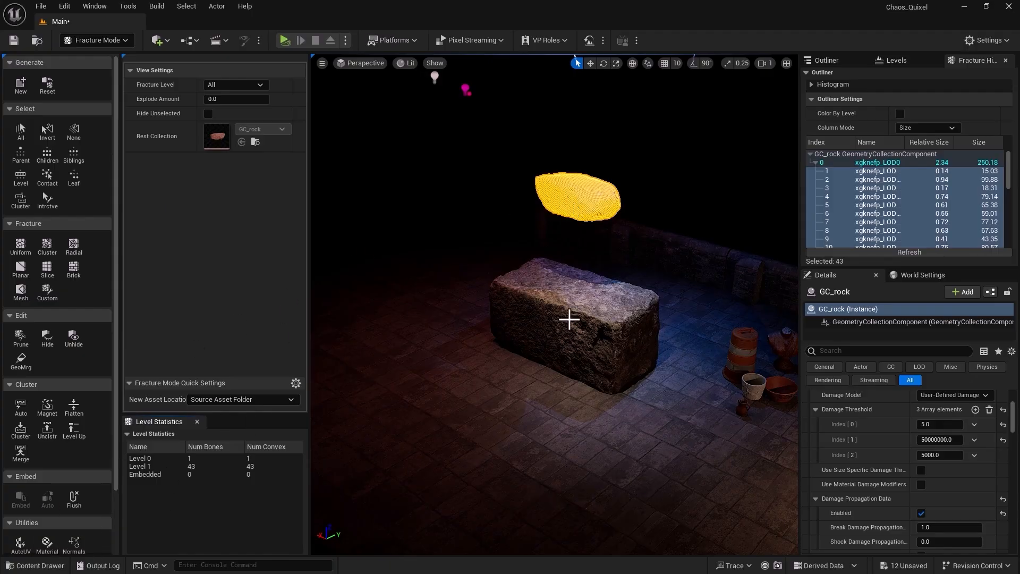
{"action": "left_click", "coordinate": [532, 200]}
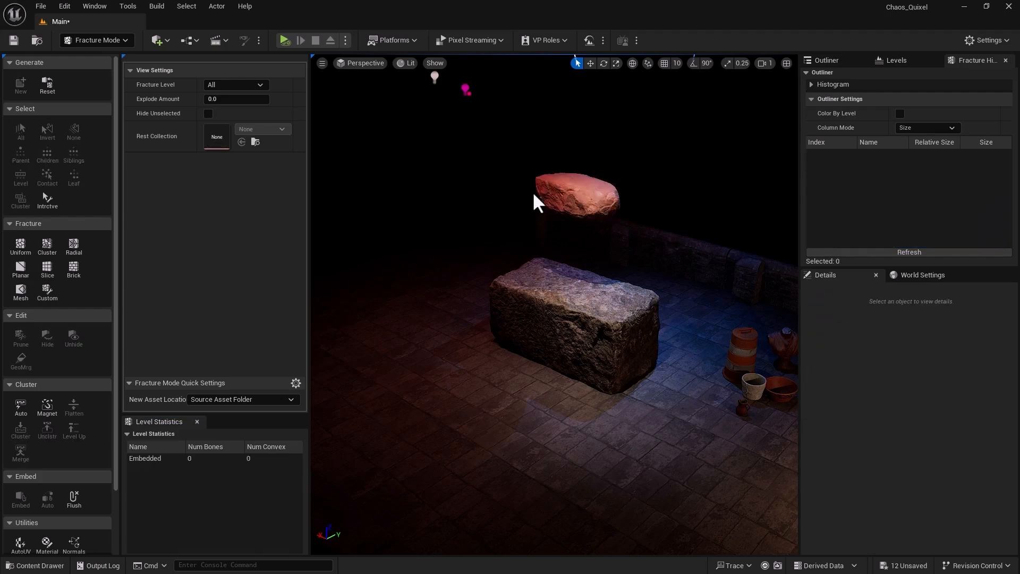
{"action": "left_click", "coordinate": [563, 193]}
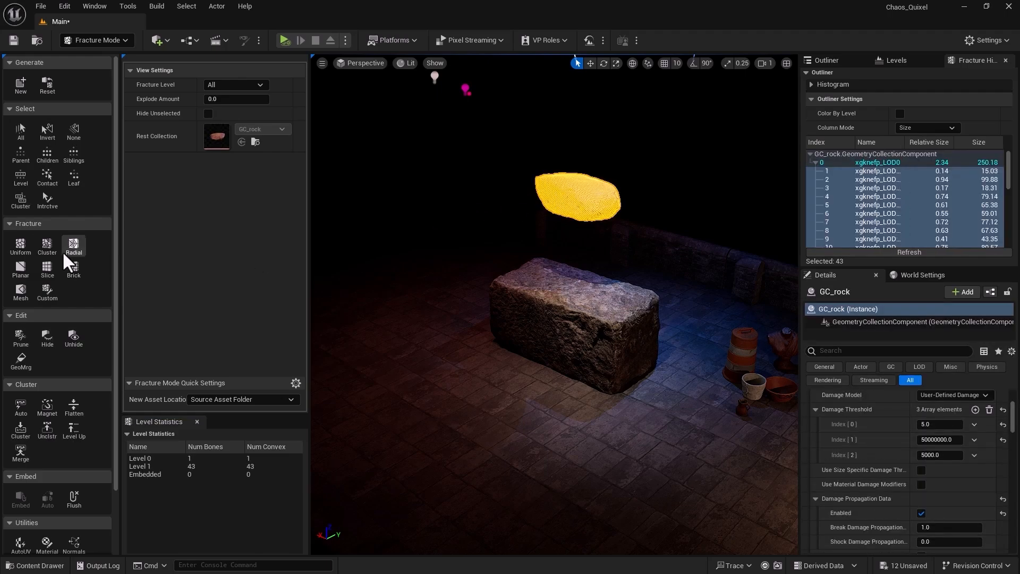
{"action": "left_click", "coordinate": [21, 246]}
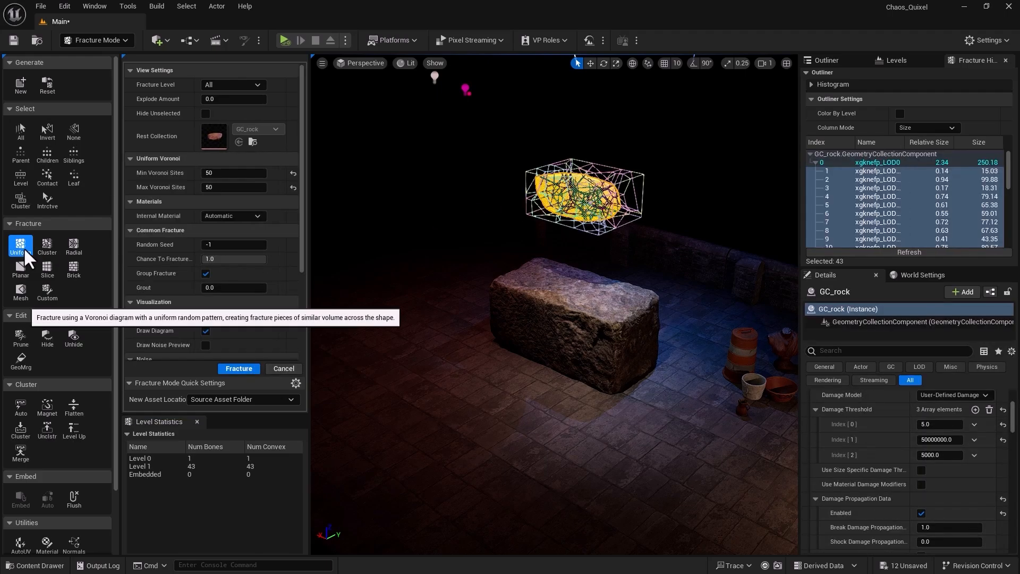
{"action": "left_click", "coordinate": [244, 216]}
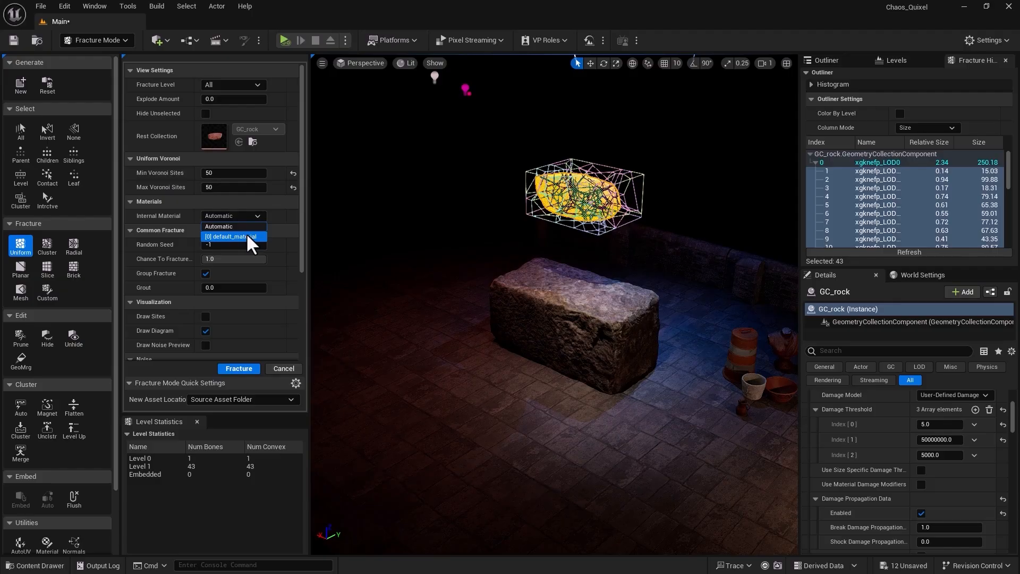
{"action": "left_click", "coordinate": [171, 519]}
Add a material slot to GC_rock with the Material utility and set index 1 to MM_innerMatt.
{"action": "scroll", "coordinate": [114, 475], "scroll_direction": "down", "scroll_amount": 2}
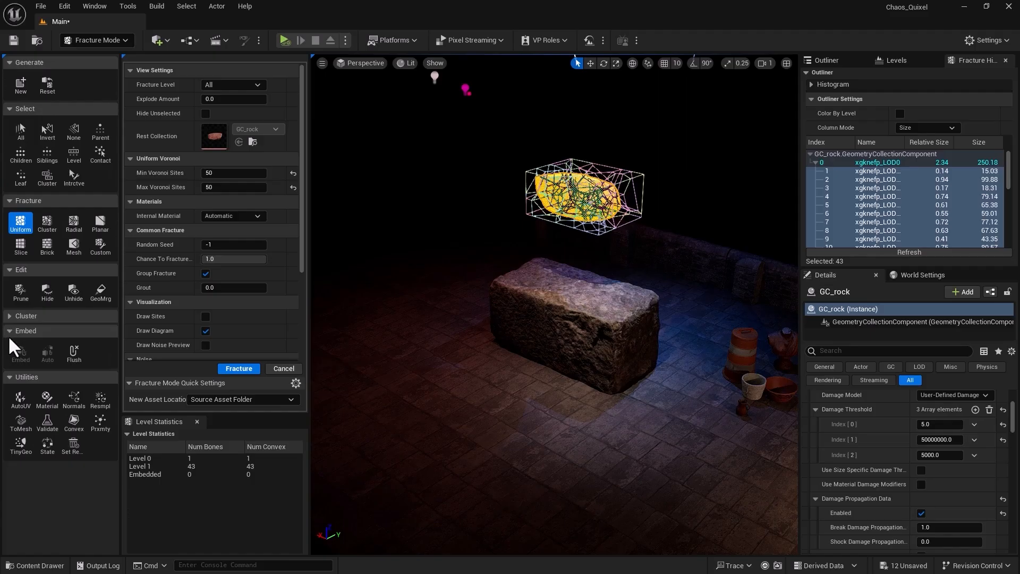
{"action": "left_click", "coordinate": [7, 331]}
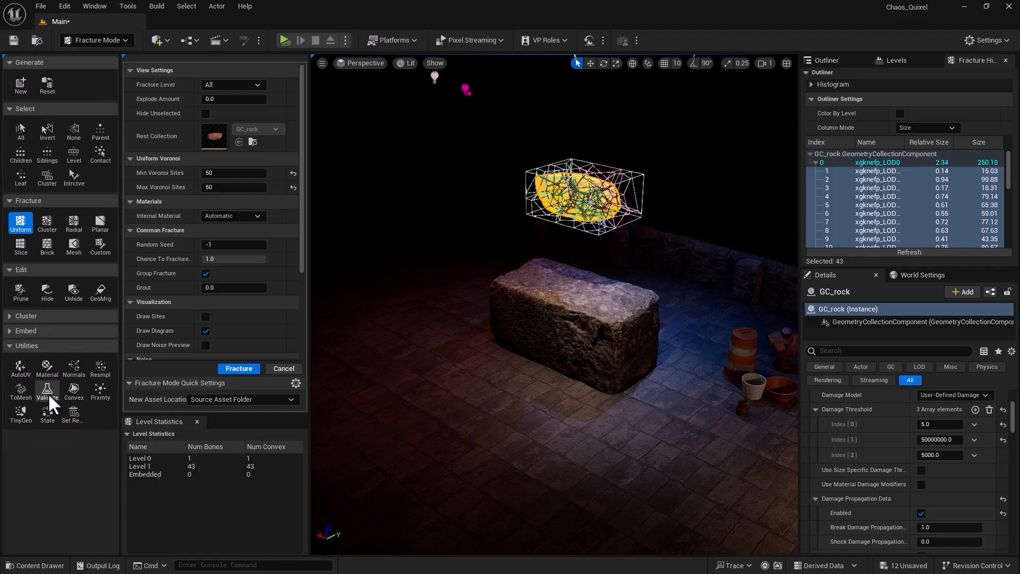
{"action": "left_click", "coordinate": [41, 368]}
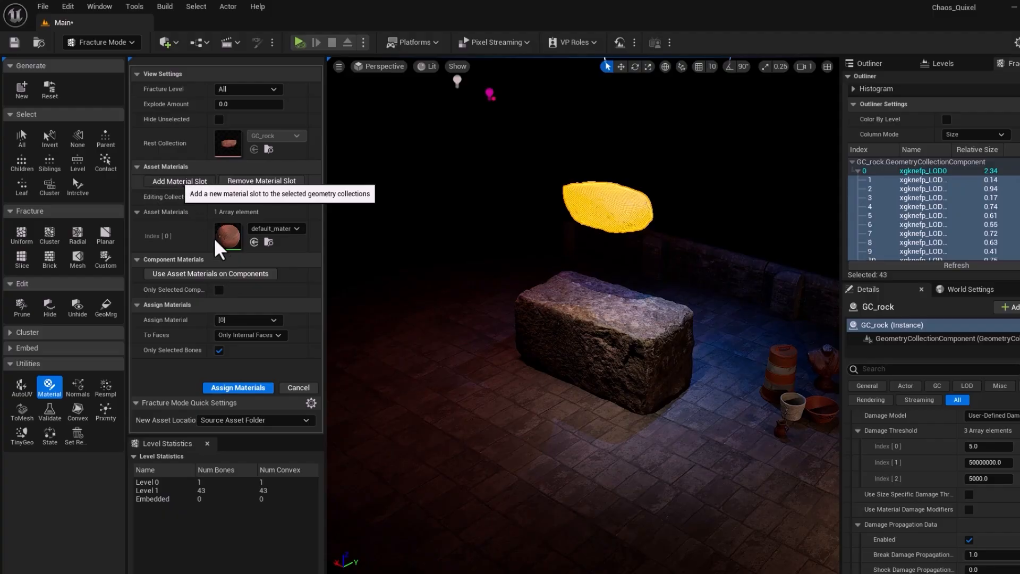
{"action": "left_click", "coordinate": [177, 182]}
{"action": "left_click", "coordinate": [270, 274]}
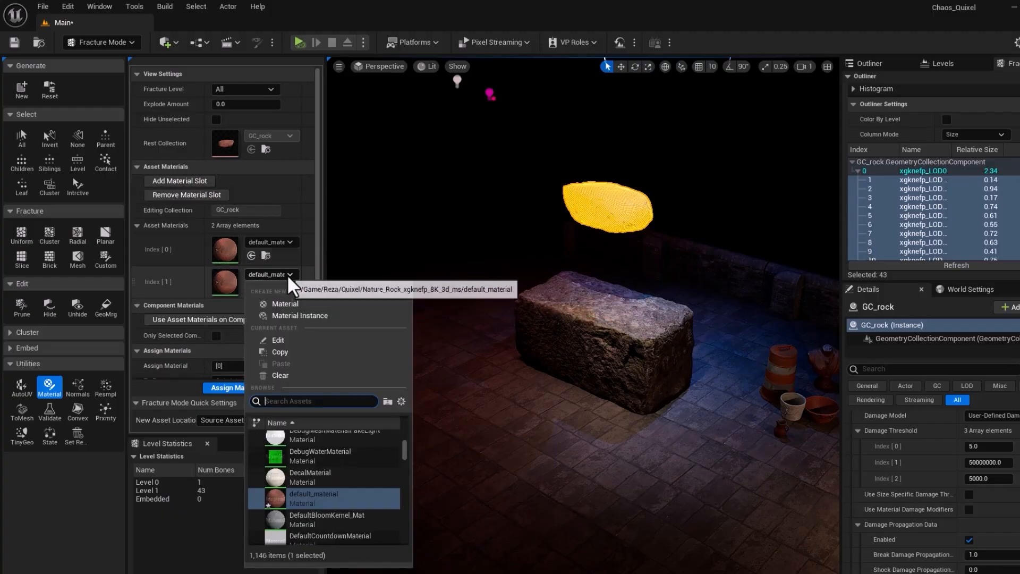
{"action": "type", "text": "M"}
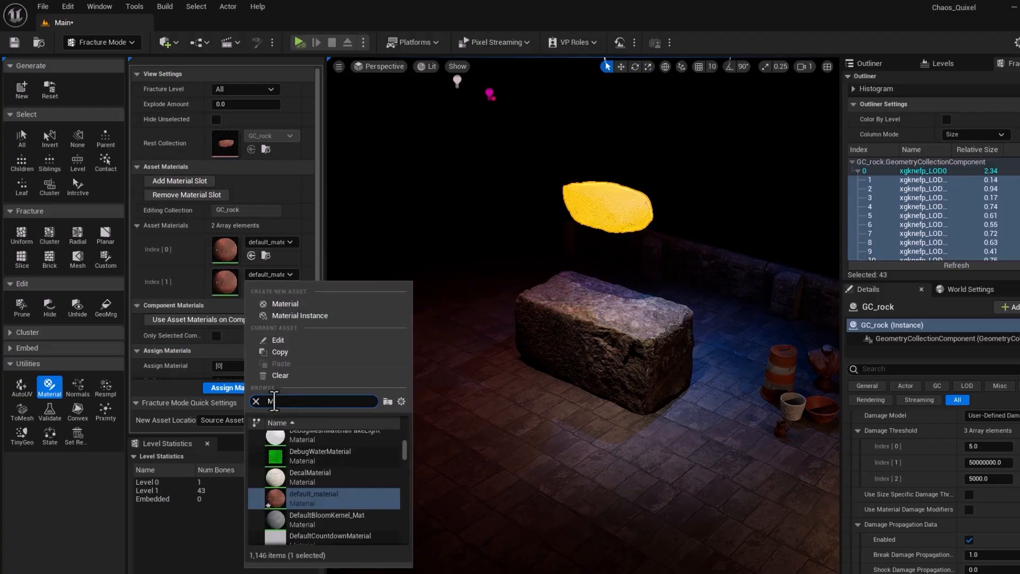
{"action": "type", "text": "M_inner"}
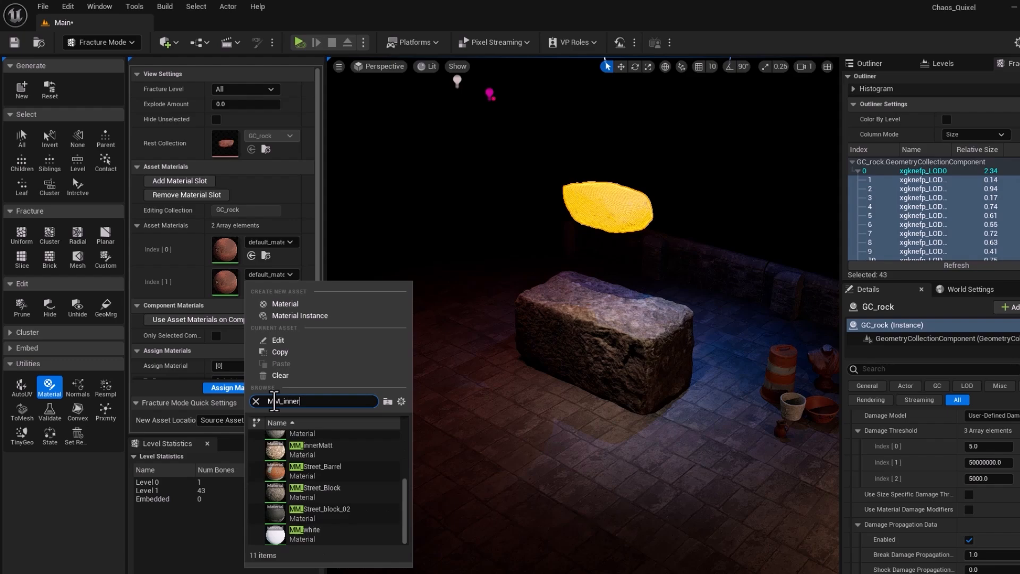
{"action": "left_click", "coordinate": [313, 445]}
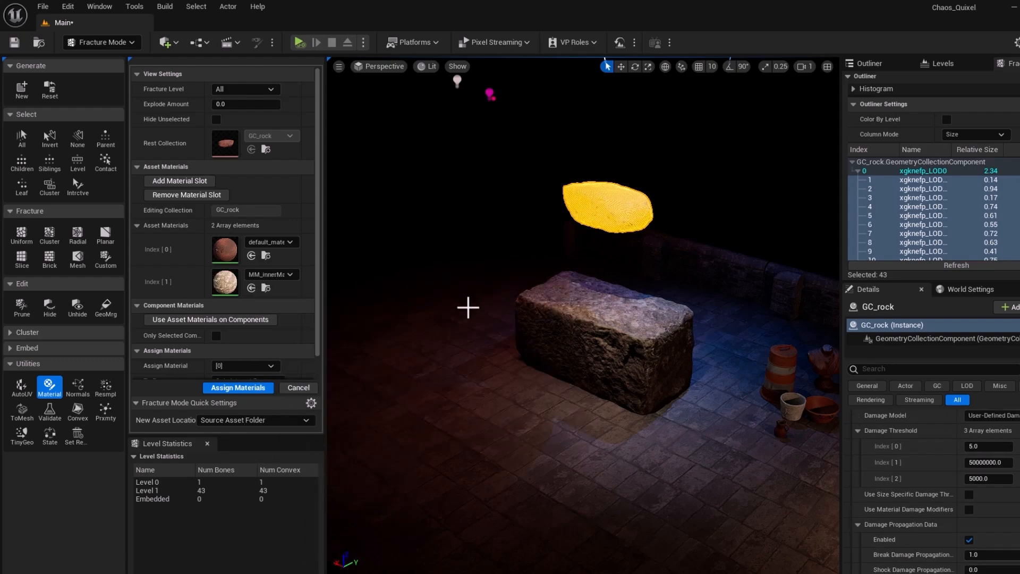
Deselect the rock, simulate its fall onto the stone block, and stop the simulation.
{"action": "left_click", "coordinate": [381, 103]}
{"action": "left_click", "coordinate": [299, 41]}
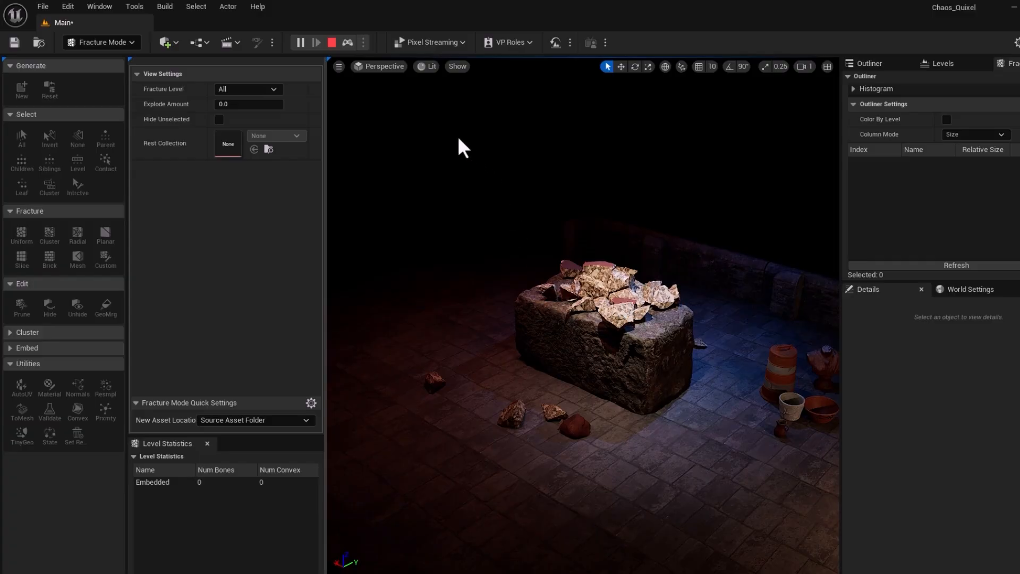
{"action": "left_click", "coordinate": [332, 42]}
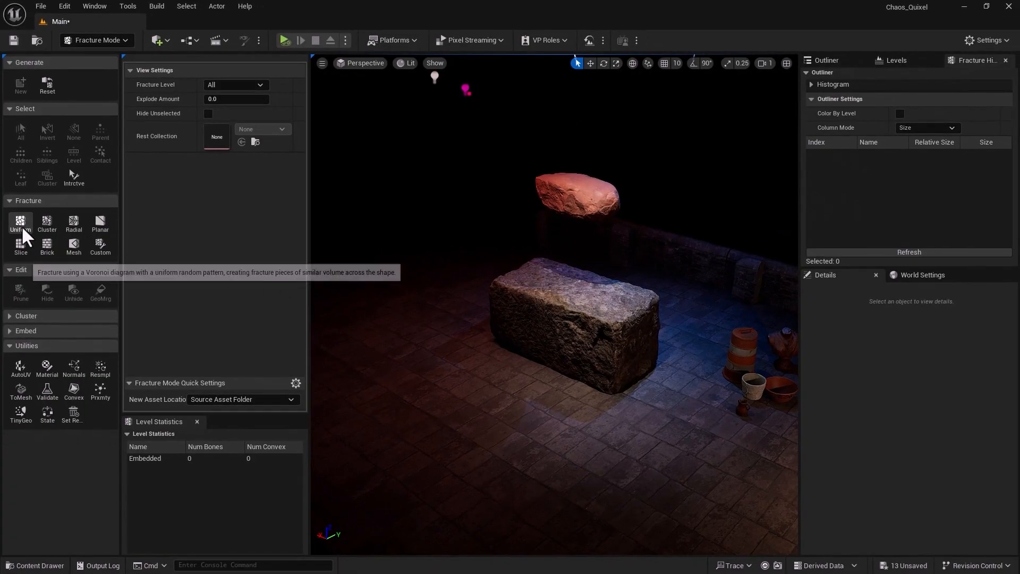
Select the rock, simulate the fall again, examine the broken pieces' inner faces up close, and stop the simulation.
{"action": "left_click", "coordinate": [579, 197]}
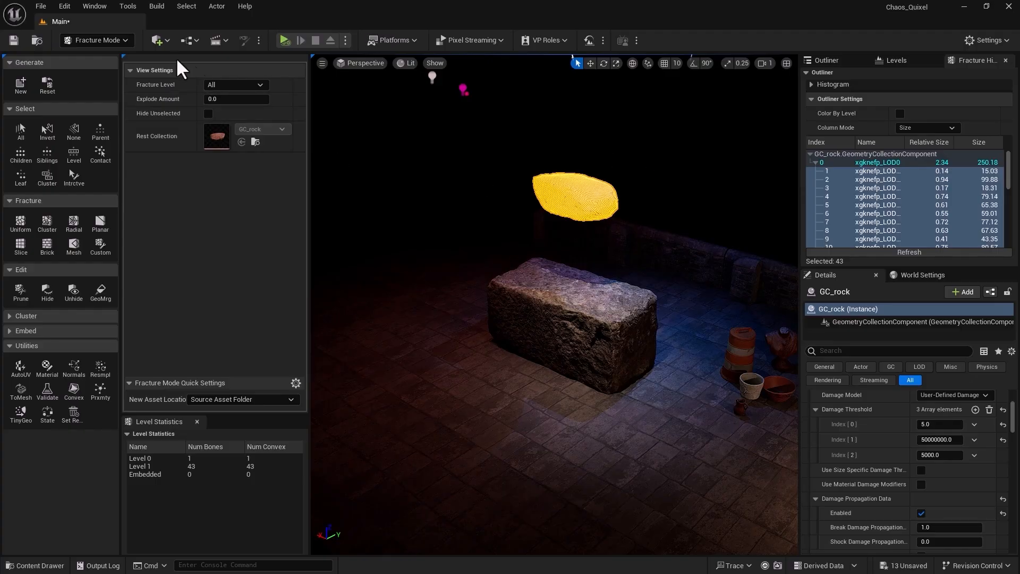
{"action": "left_click", "coordinate": [284, 40]}
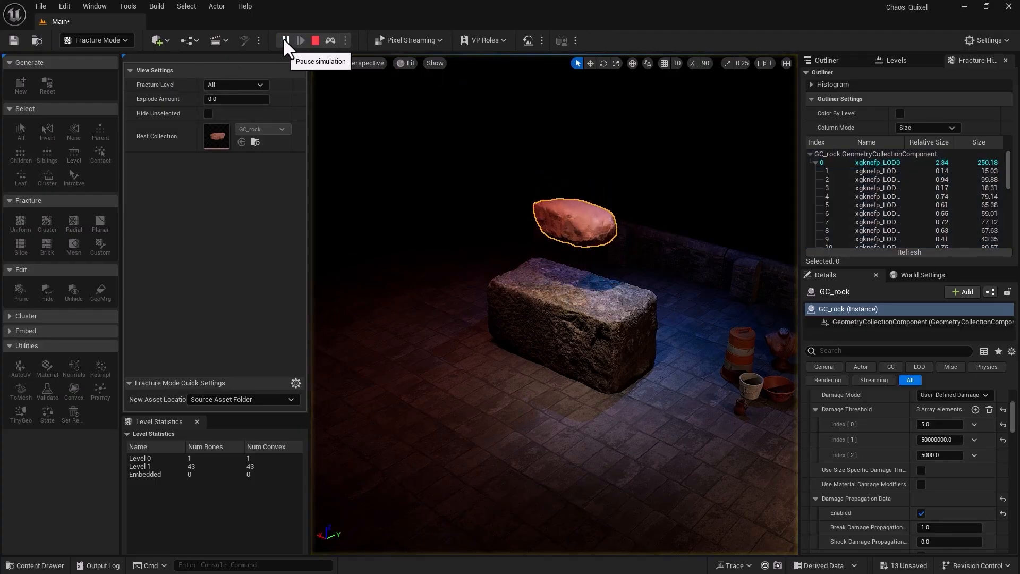
{"action": "scroll", "coordinate": [554, 284], "scroll_direction": "up", "scroll_amount": 5}
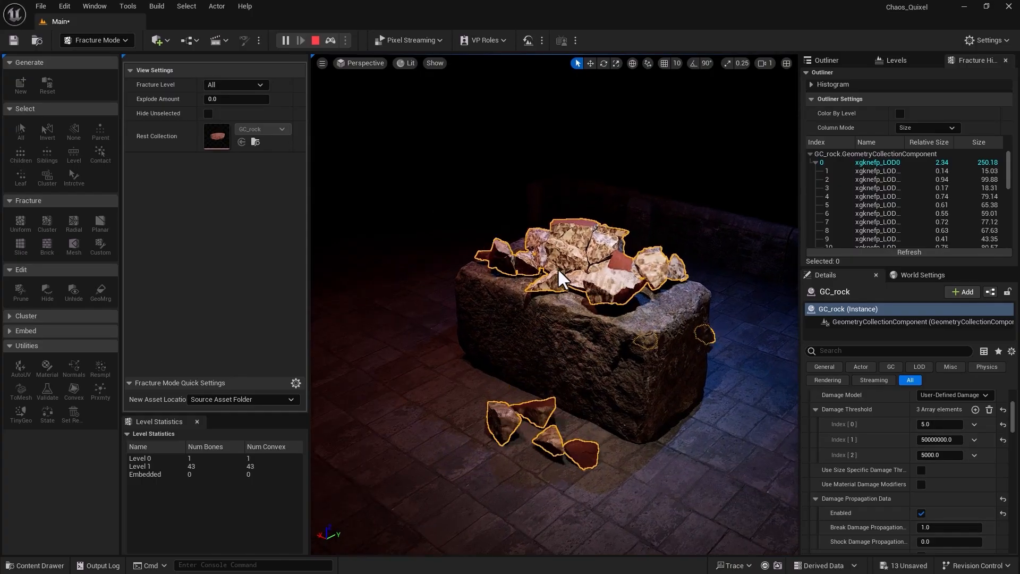
{"action": "scroll", "coordinate": [557, 268], "scroll_direction": "up", "scroll_amount": 2}
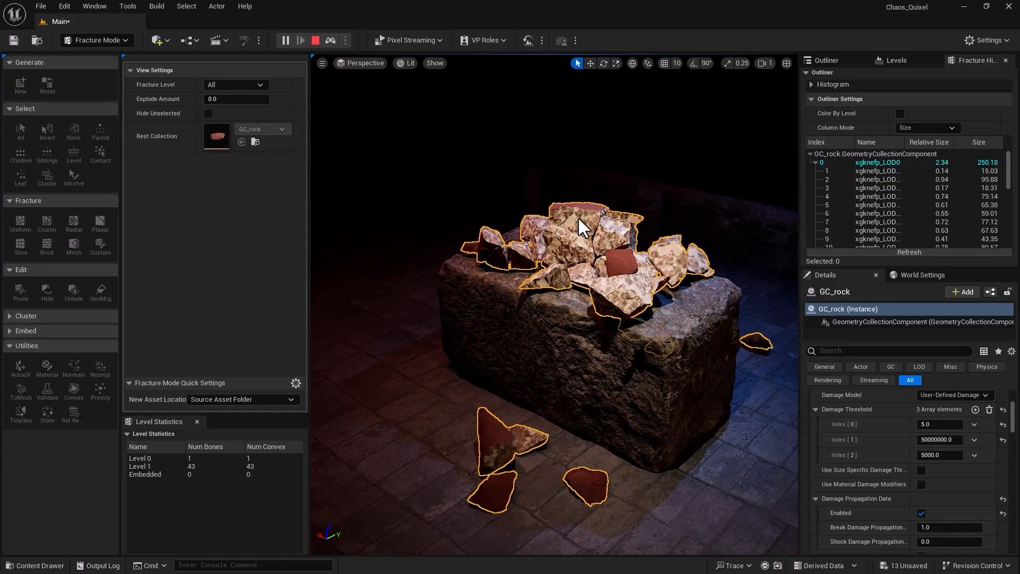
{"action": "left_click", "coordinate": [314, 41]}
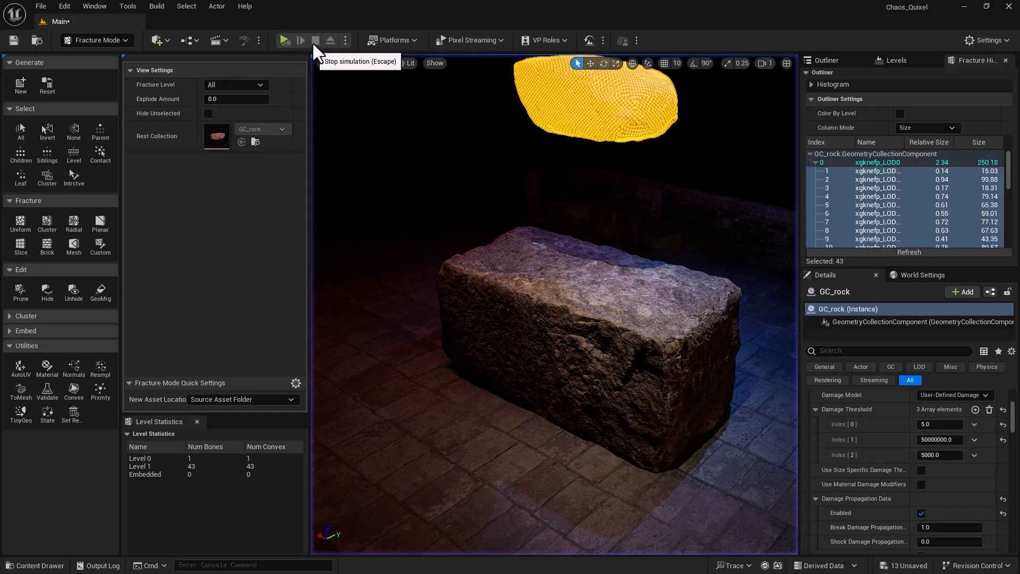
Select all pieces of the rock and set its asset material index 1 to MM_white with the Material utility.
{"action": "left_click", "coordinate": [34, 567]}
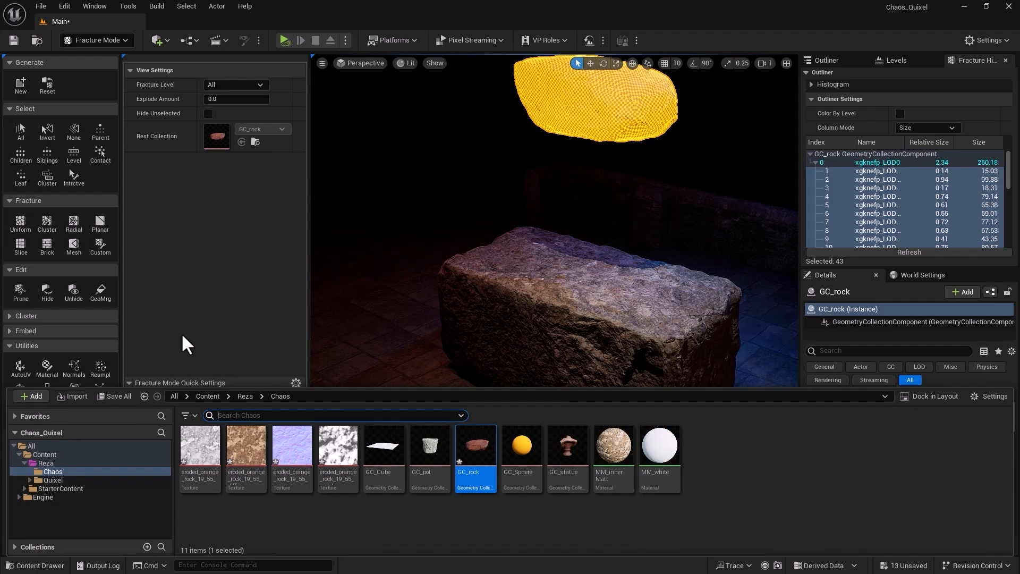
{"action": "left_click", "coordinate": [472, 206]}
{"action": "left_click", "coordinate": [606, 107]}
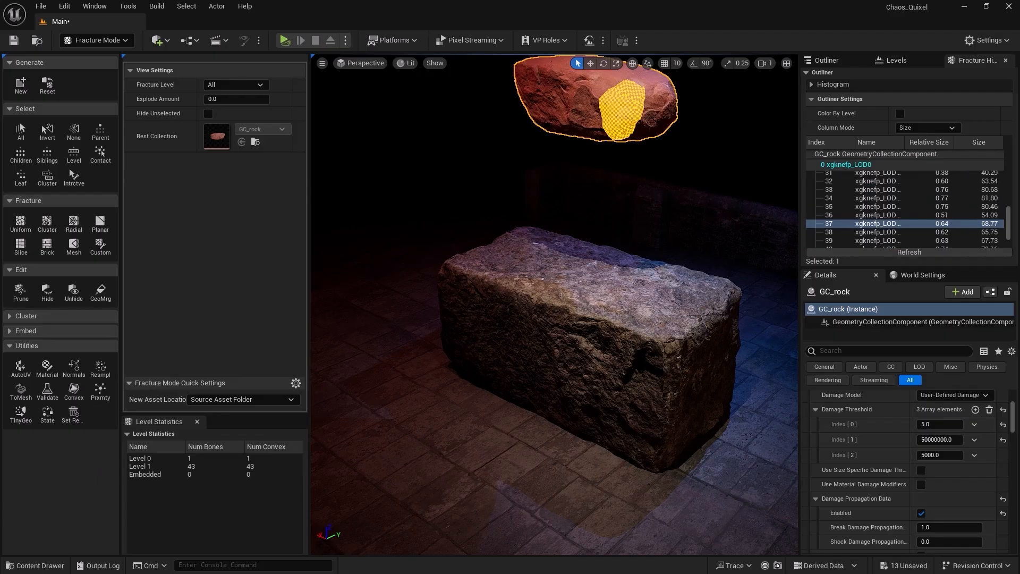
{"action": "left_click", "coordinate": [21, 130]}
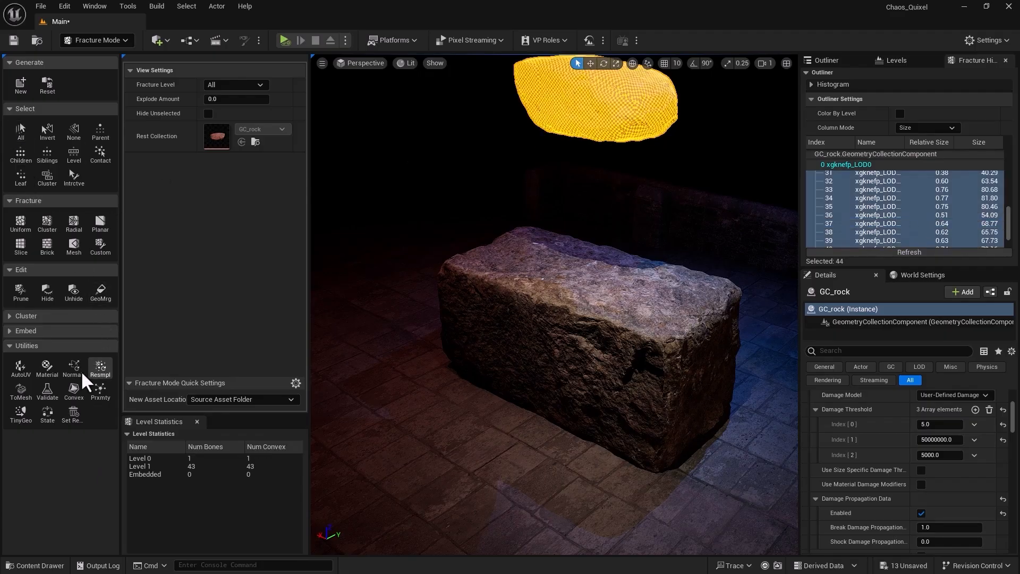
{"action": "left_click", "coordinate": [42, 377]}
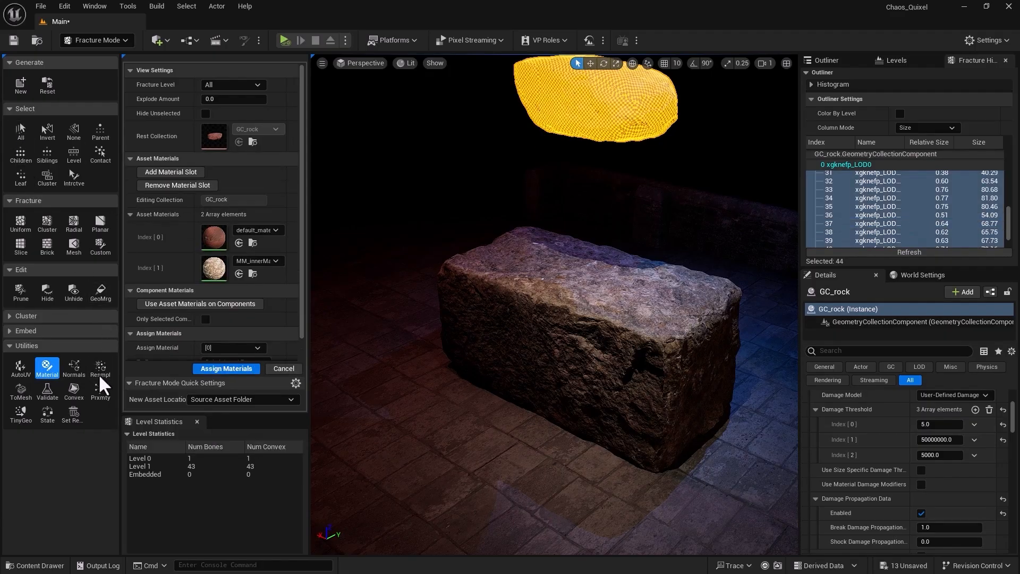
{"action": "left_click", "coordinate": [274, 261]}
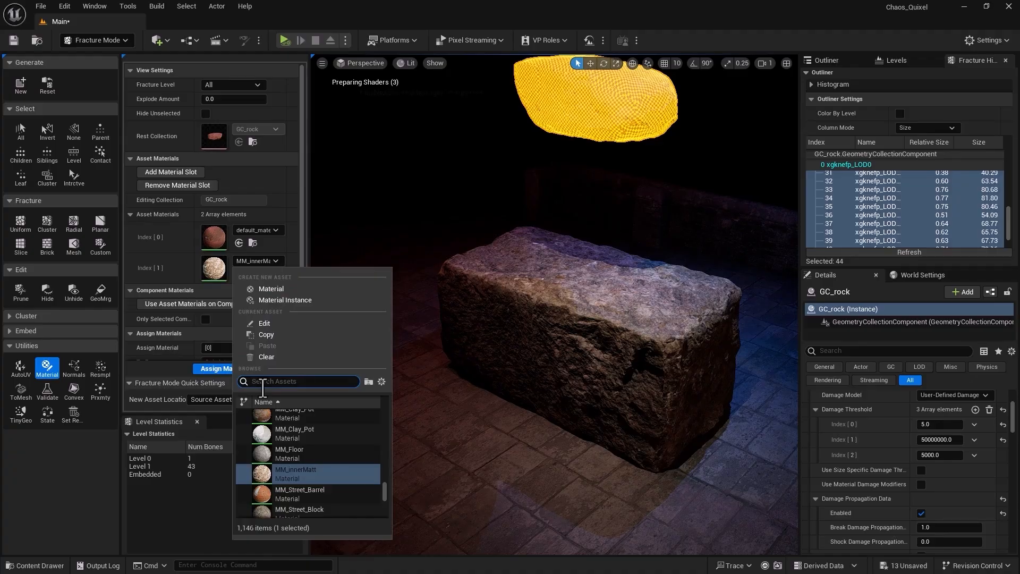
{"action": "type", "text": "MM_white"}
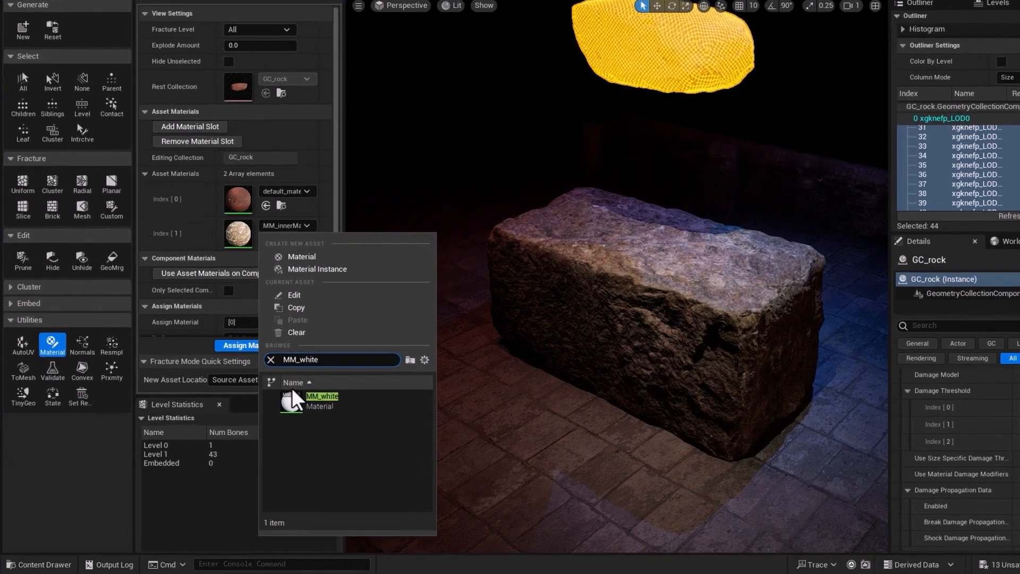
{"action": "left_click", "coordinate": [281, 419]}
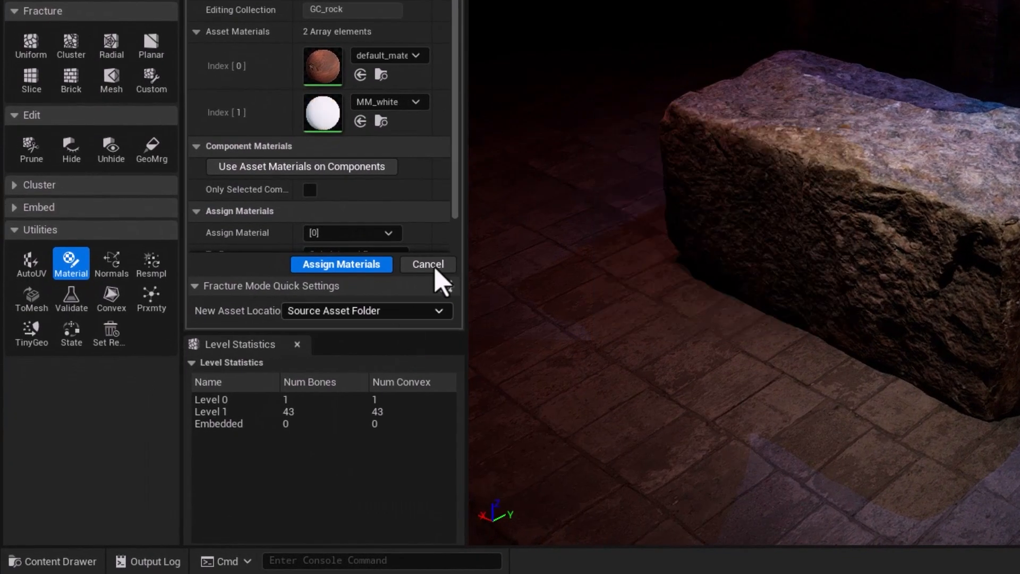
Assign material [1] to only the internal faces of the selected bones and close the Material utility.
{"action": "scroll", "coordinate": [455, 213], "scroll_direction": "down", "scroll_amount": 2}
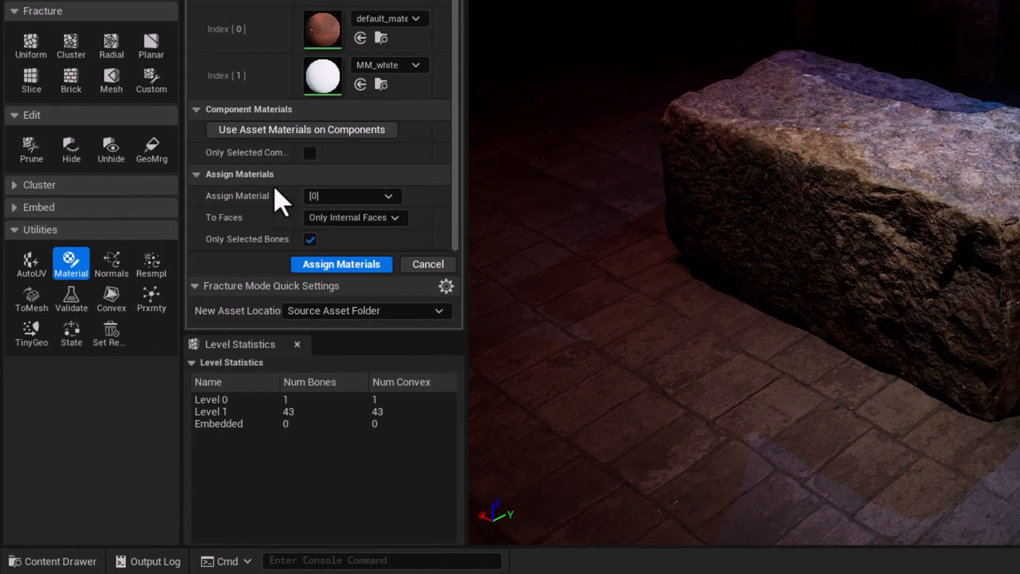
{"action": "left_click", "coordinate": [333, 202]}
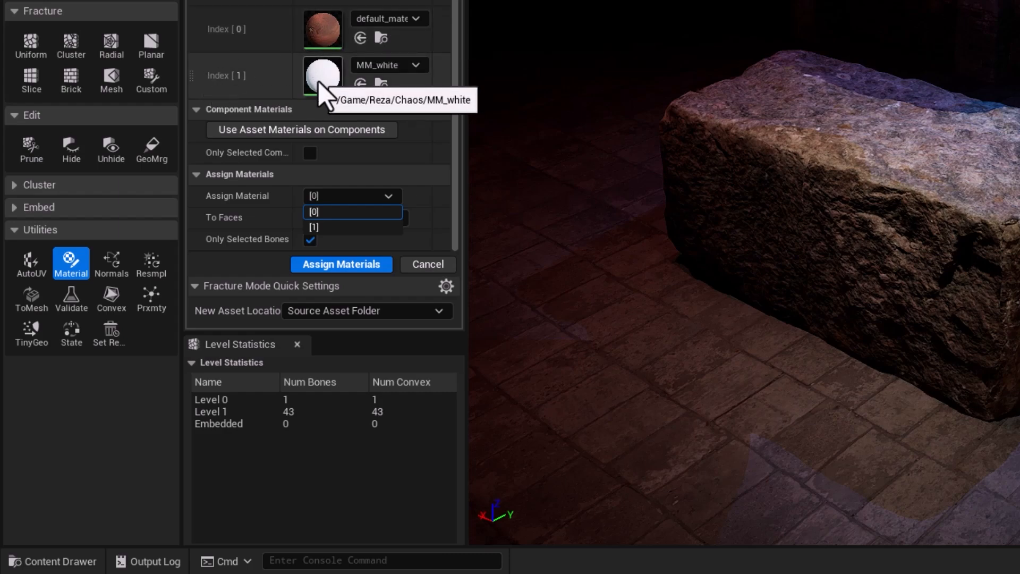
{"action": "left_click", "coordinate": [320, 229]}
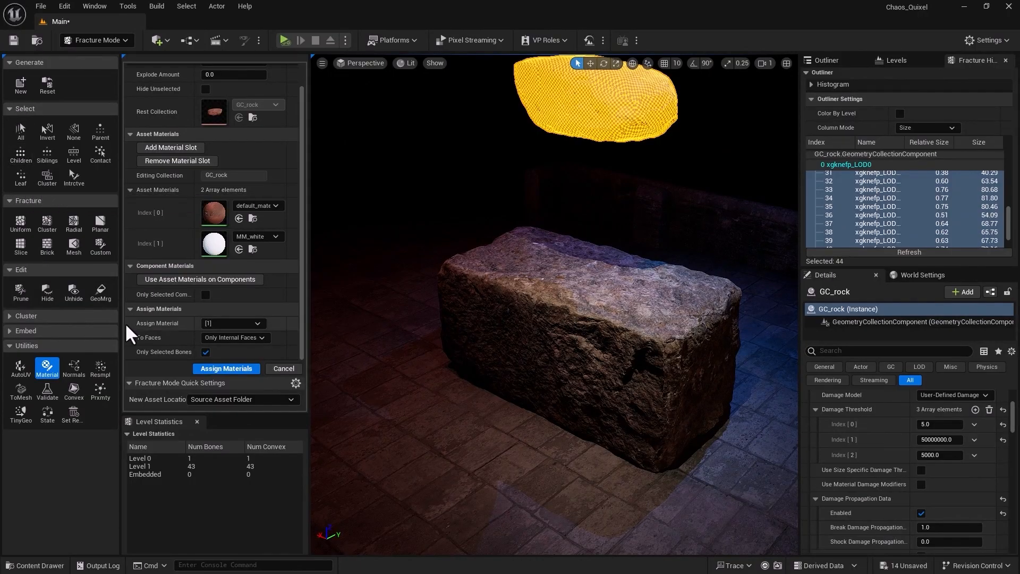
{"action": "left_click", "coordinate": [228, 367]}
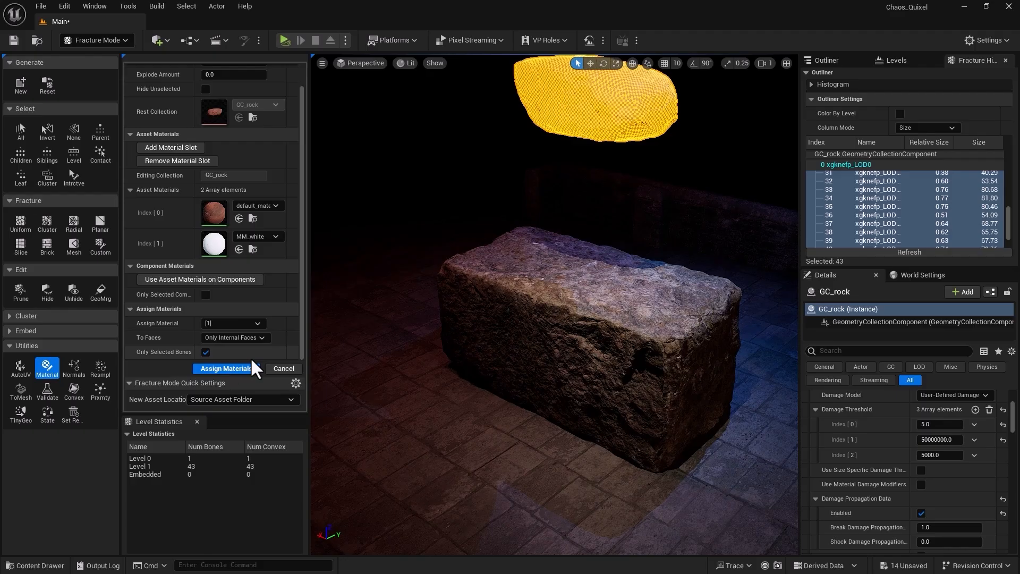
{"action": "left_click", "coordinate": [283, 369]}
Deselect the rock, back the view away to frame it with the stone block, and simulate its fall.
{"action": "left_click", "coordinate": [383, 193]}
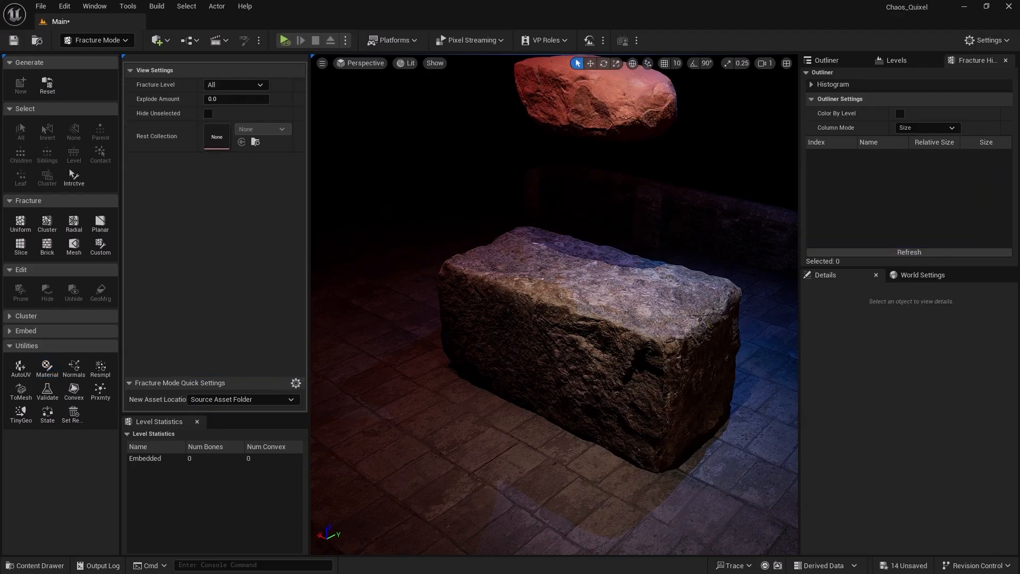
{"action": "right_click_drag", "start_coordinate": [430, 184], "coordinate": [429, 185]}
{"action": "key", "text": "s"}
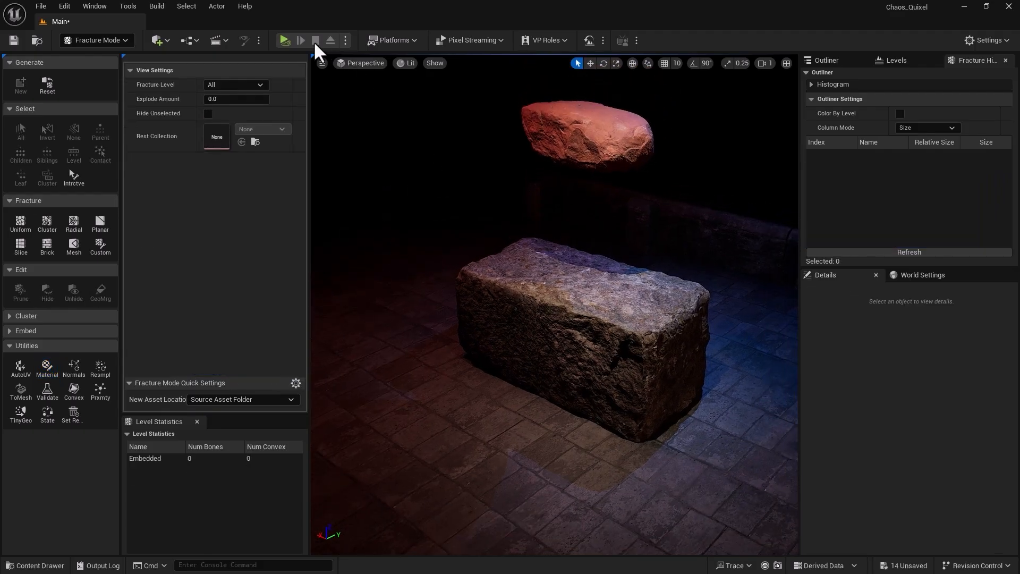
{"action": "left_click", "coordinate": [282, 39]}
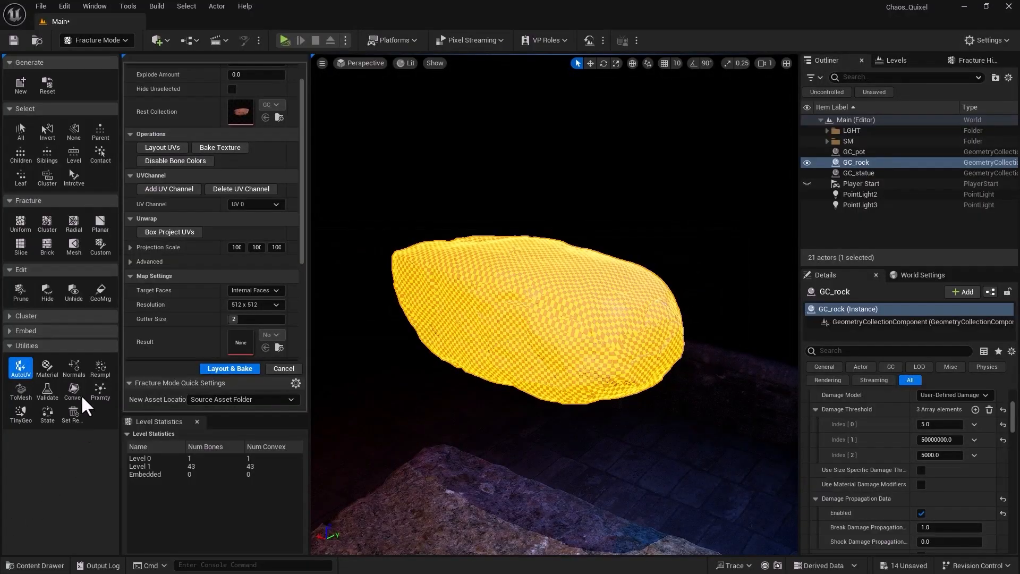
Examine the AutoUV utility's target faces, resolution and UV channel options for GC_rock.
{"action": "left_click", "coordinate": [9, 347]}
{"action": "left_click", "coordinate": [8, 346]}
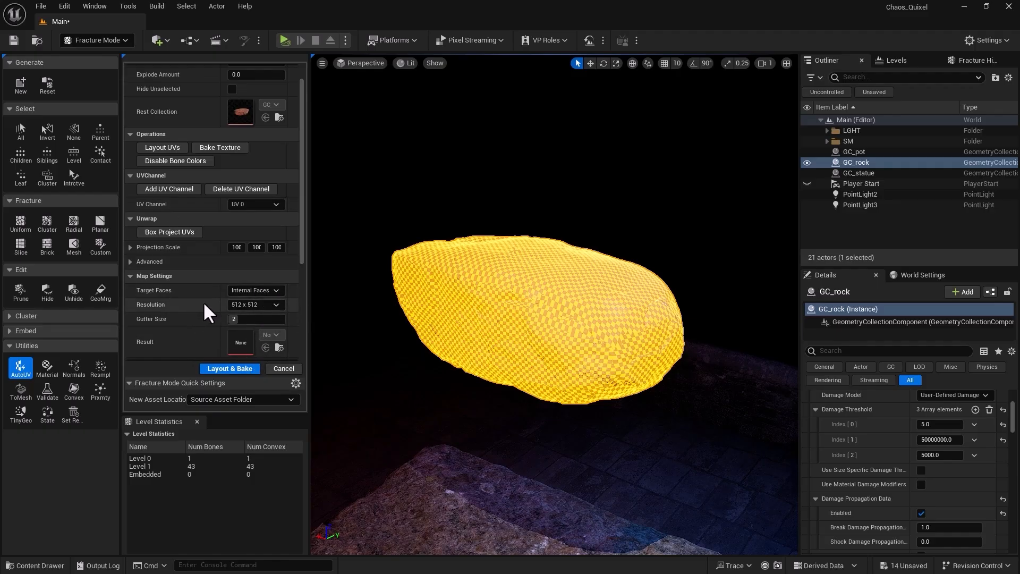
{"action": "left_click", "coordinate": [259, 290]}
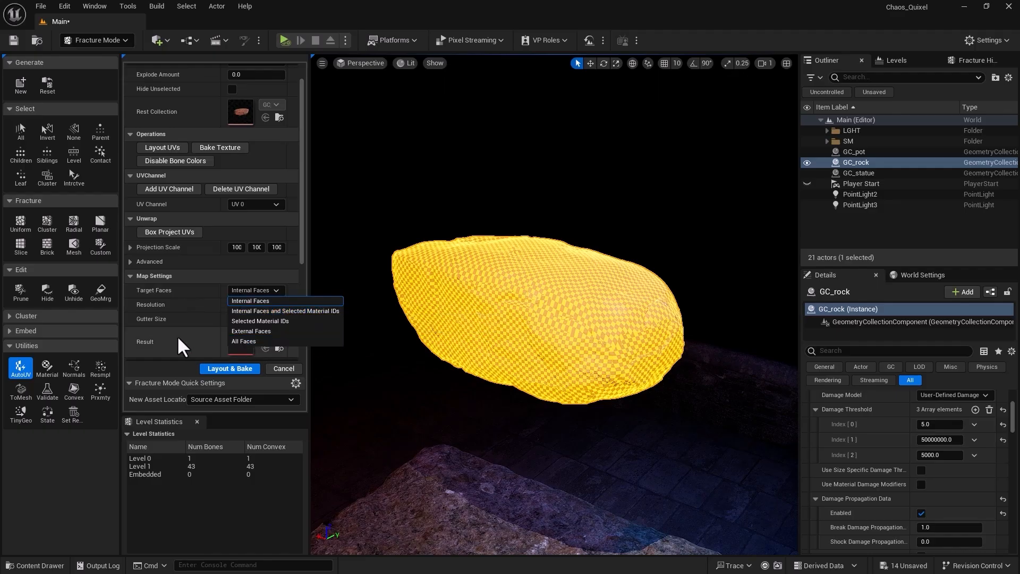
{"action": "left_click", "coordinate": [158, 365]}
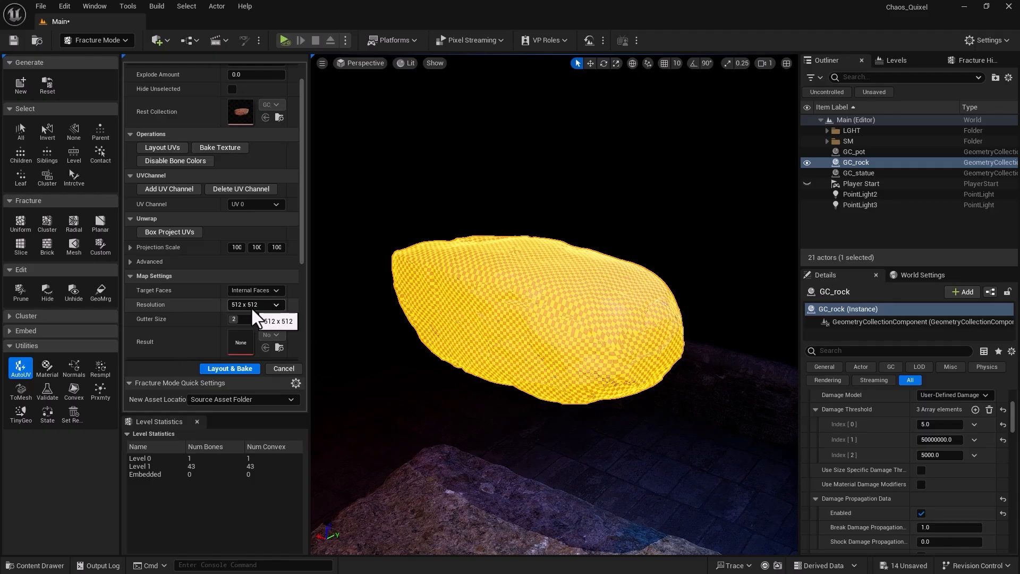
{"action": "left_click", "coordinate": [180, 189]}
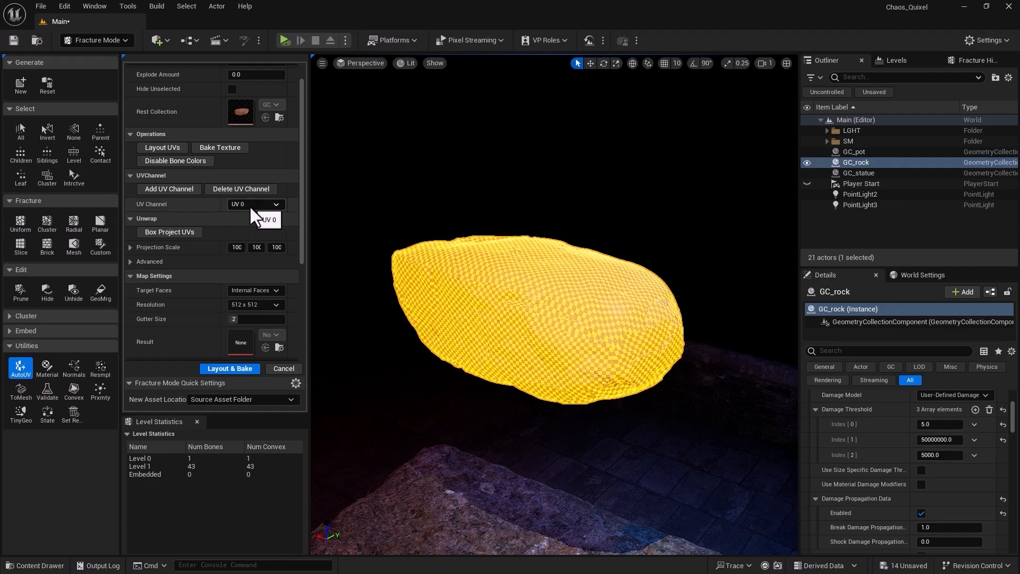
{"action": "left_click", "coordinate": [251, 206]}
{"action": "left_click", "coordinate": [250, 206]}
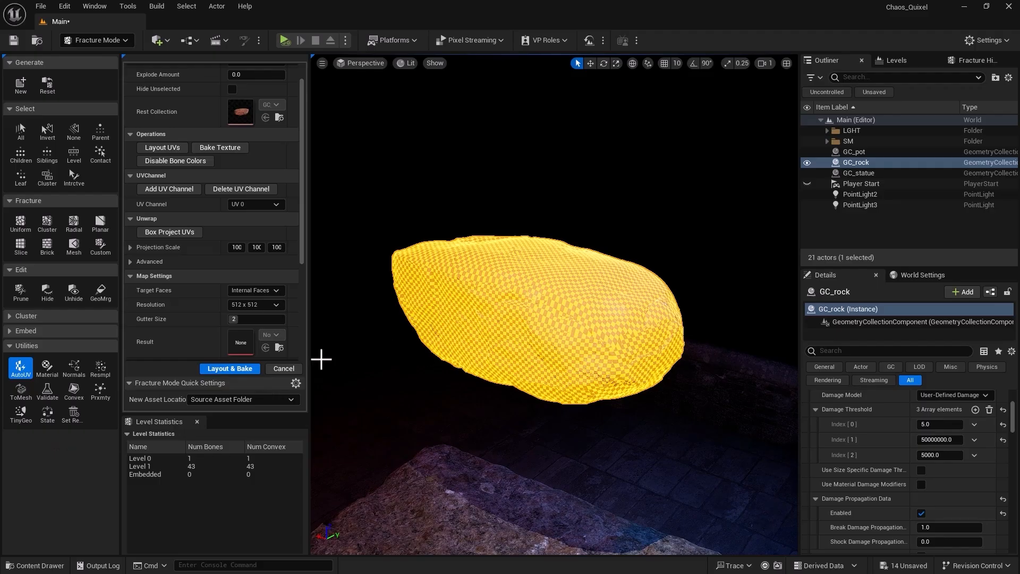
Display GC_rock's normals and tangents up close with the Normals utility, trying length 5 and setting it to 10.
{"action": "left_click", "coordinate": [69, 371]}
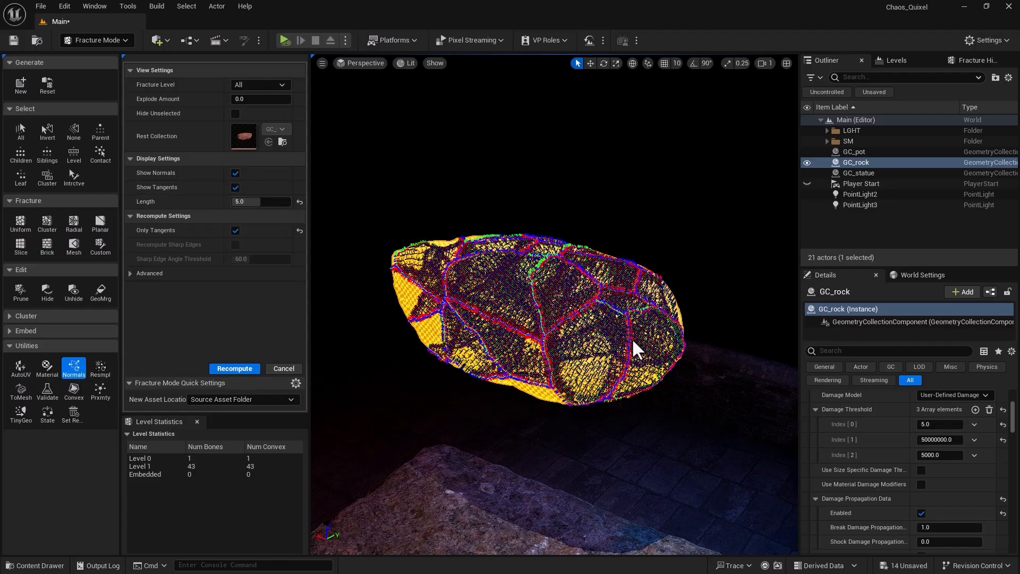
{"action": "scroll", "coordinate": [574, 318], "scroll_direction": "up", "scroll_amount": 10}
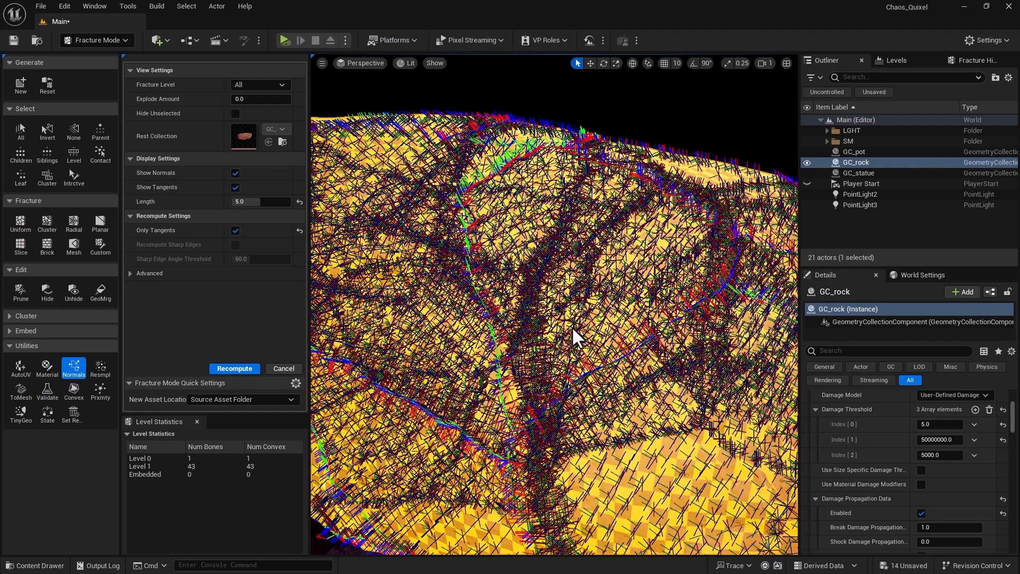
{"action": "scroll", "coordinate": [572, 326], "scroll_direction": "up", "scroll_amount": 4}
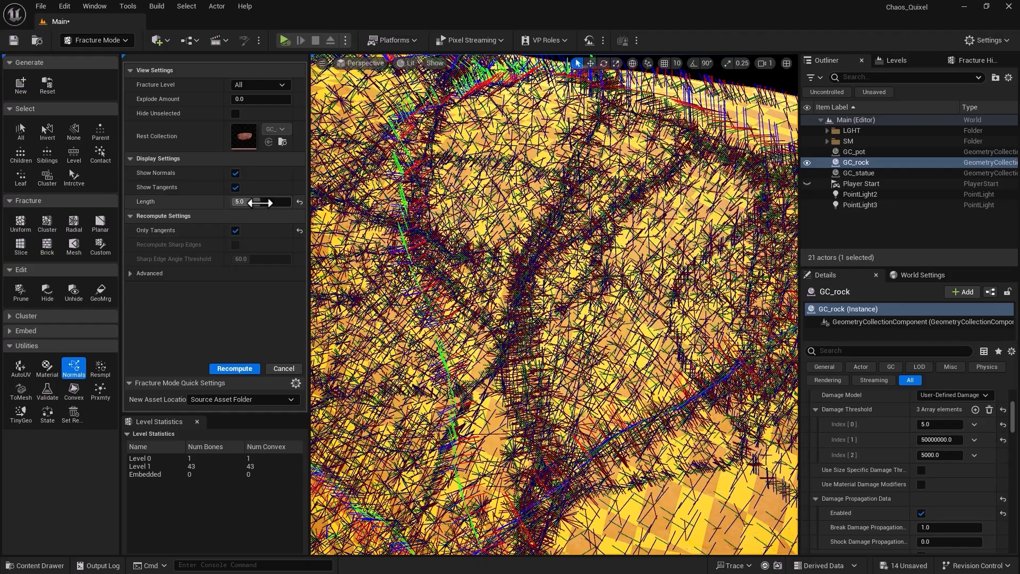
{"action": "mouse_move", "coordinate": [259, 203]}
{"action": "left_mouse_down"}
{"action": "mouse_move", "coordinate": [247, 203]}
{"action": "mouse_move", "coordinate": [298, 202]}
{"action": "mouse_move", "coordinate": [253, 203]}
{"action": "left_mouse_up"}
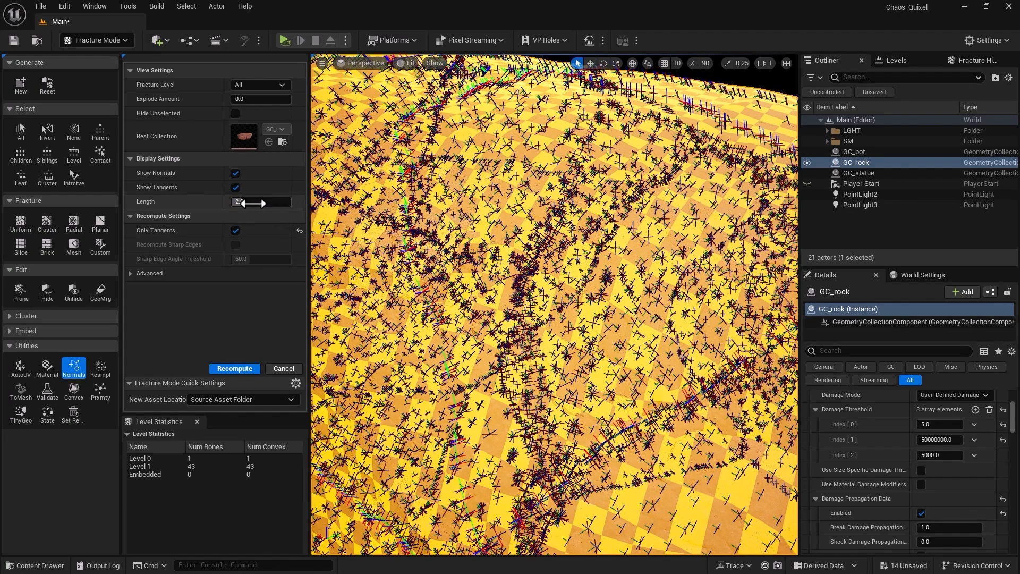
{"action": "left_click", "coordinate": [253, 204]}
{"action": "type", "text": "5"}
{"action": "key", "text": "Return"}
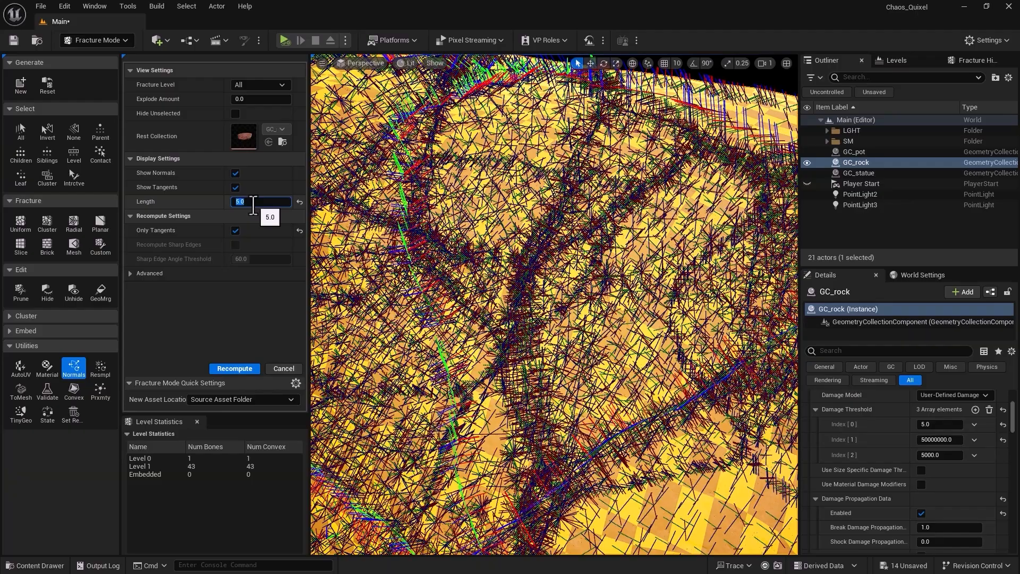
{"action": "type", "text": "10"}
{"action": "key", "text": "Return"}
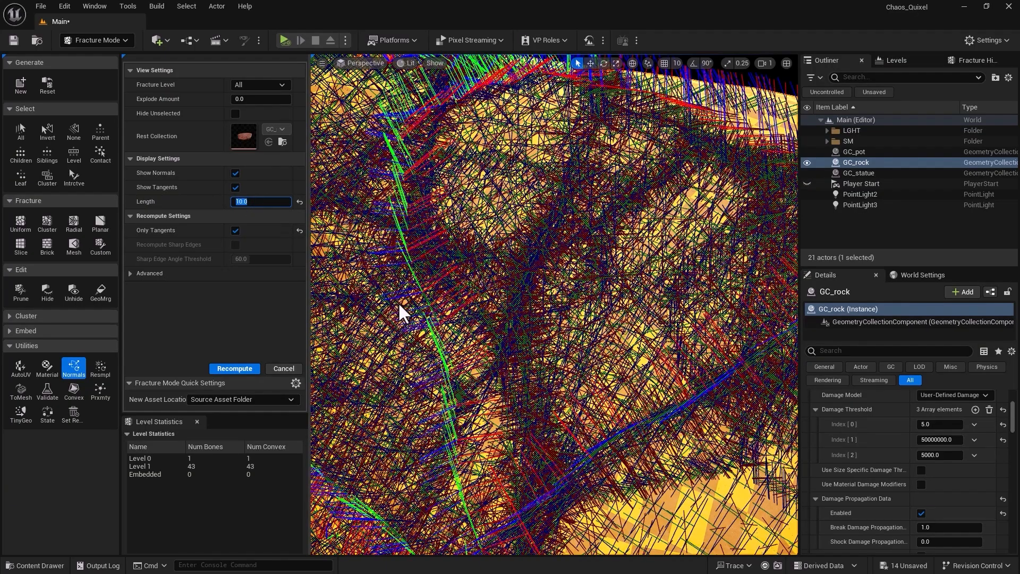
{"action": "right_click_drag", "start_coordinate": [454, 369], "coordinate": [462, 372]}
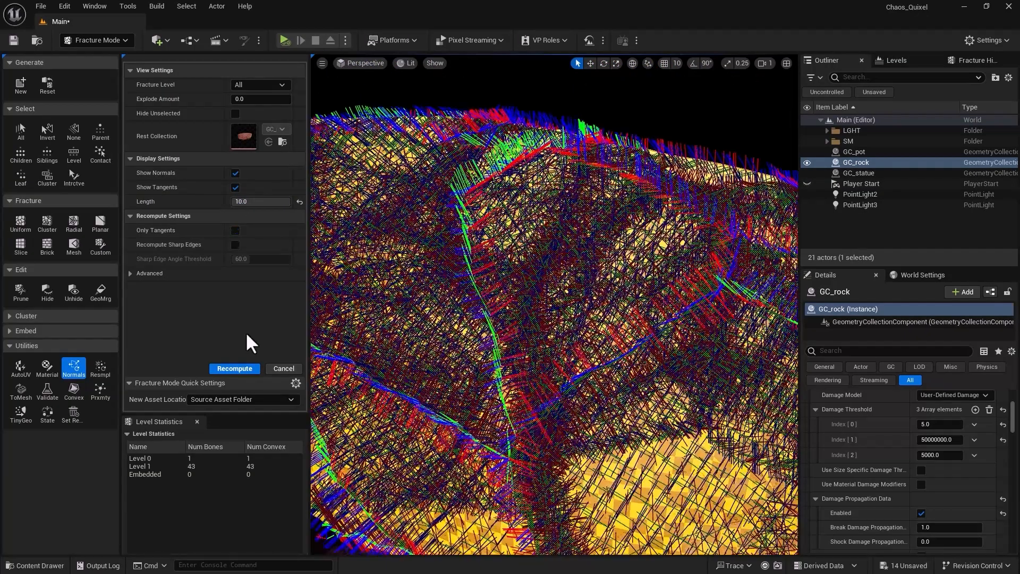
Try the sharp-edge recompute option, turn it off, and recompute only GC_rock's tangents.
{"action": "left_click", "coordinate": [235, 247]}
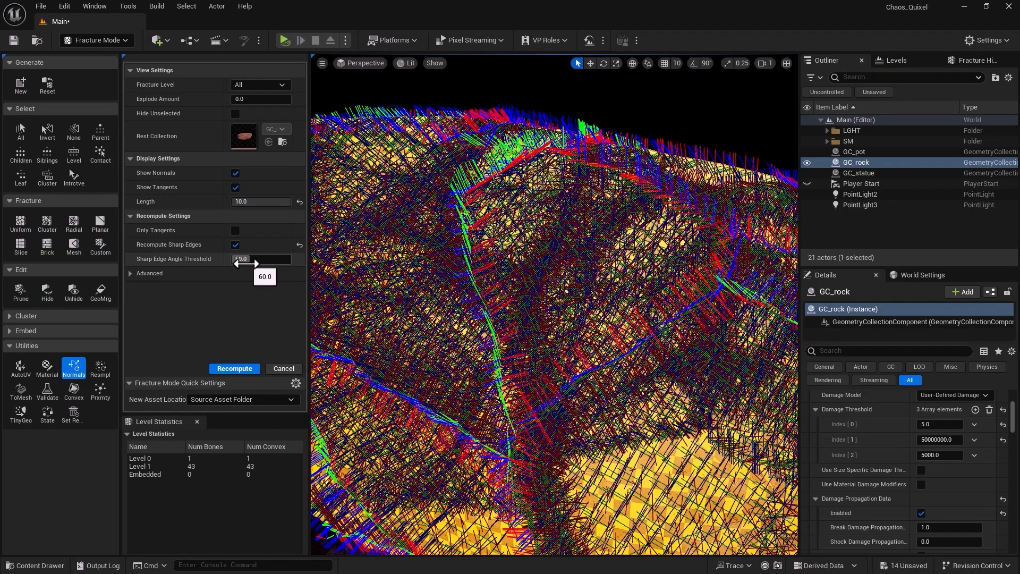
{"action": "left_click", "coordinate": [234, 246]}
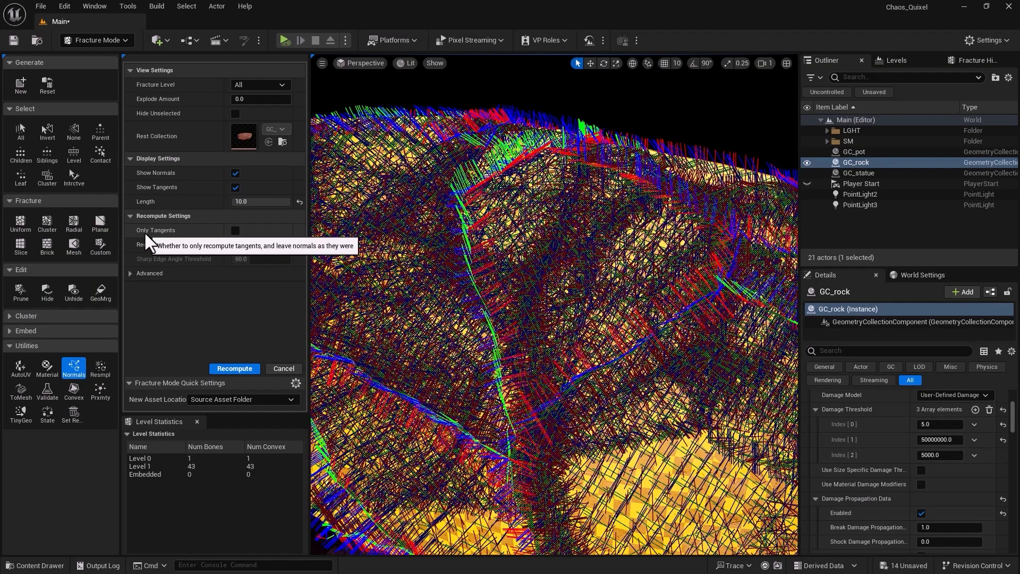
{"action": "left_click", "coordinate": [235, 231]}
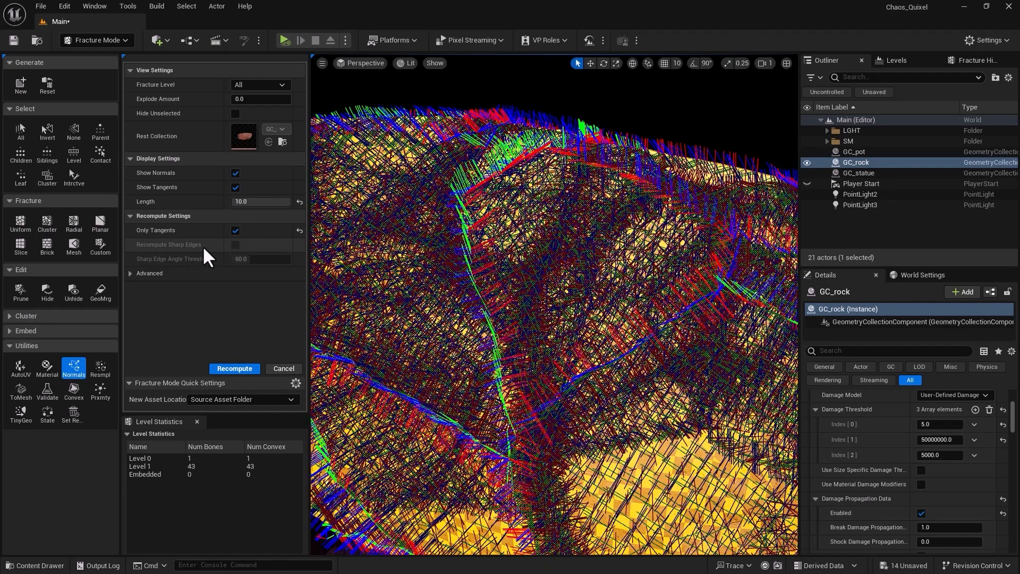
{"action": "left_click", "coordinate": [239, 366]}
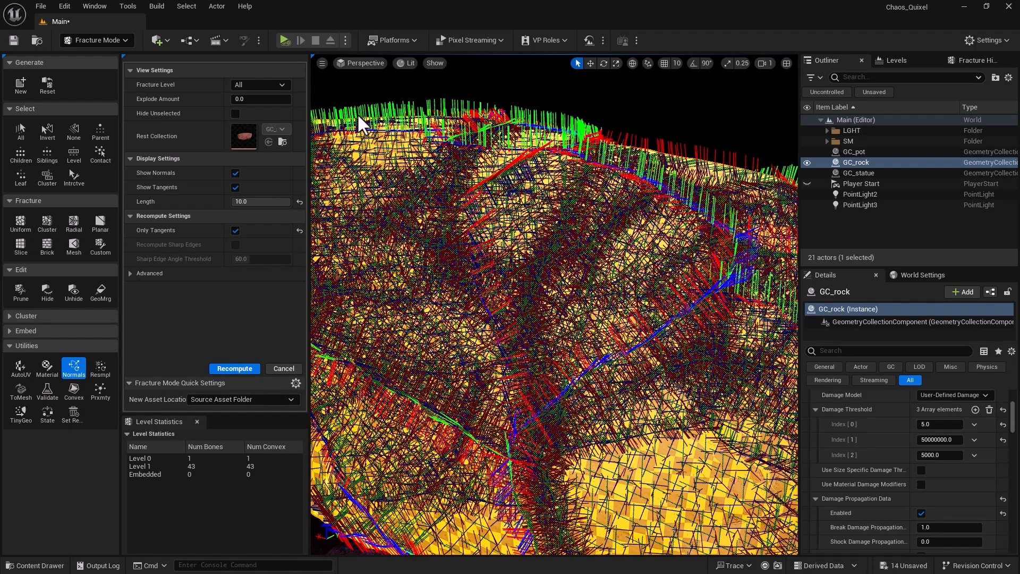
Deselect the rock and inspect the shading of its whole surface.
{"action": "left_click", "coordinate": [640, 146]}
{"action": "right_click_drag", "start_coordinate": [640, 148], "coordinate": [569, 148], "text": "alt"}
{"action": "right_click_drag", "start_coordinate": [622, 166], "coordinate": [594, 163]}
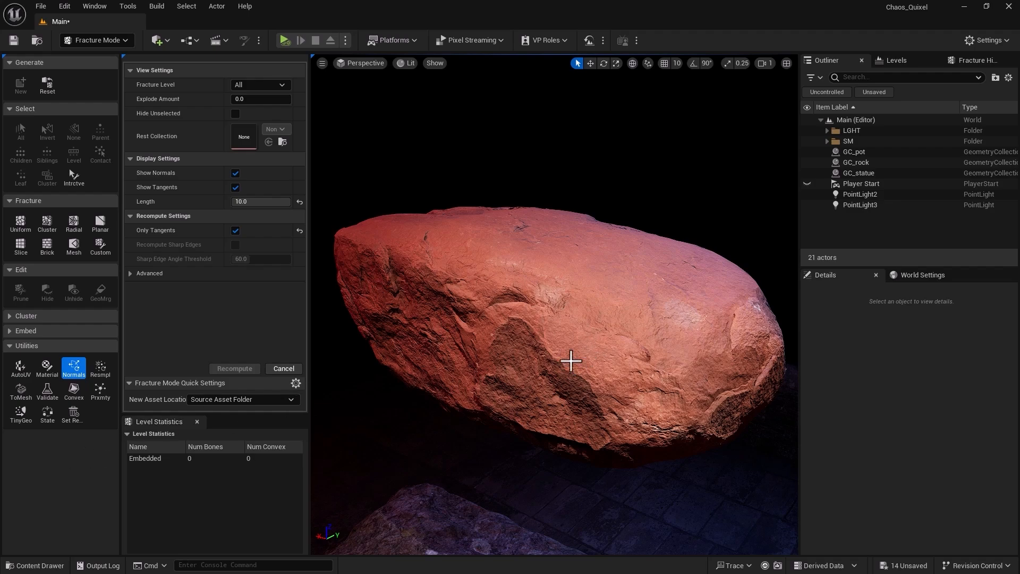
Convert GC_rock to per-bone static meshes with ToMesh, using the base name GC_rock_SM_converted, and save all the new assets.
{"action": "left_click", "coordinate": [530, 271]}
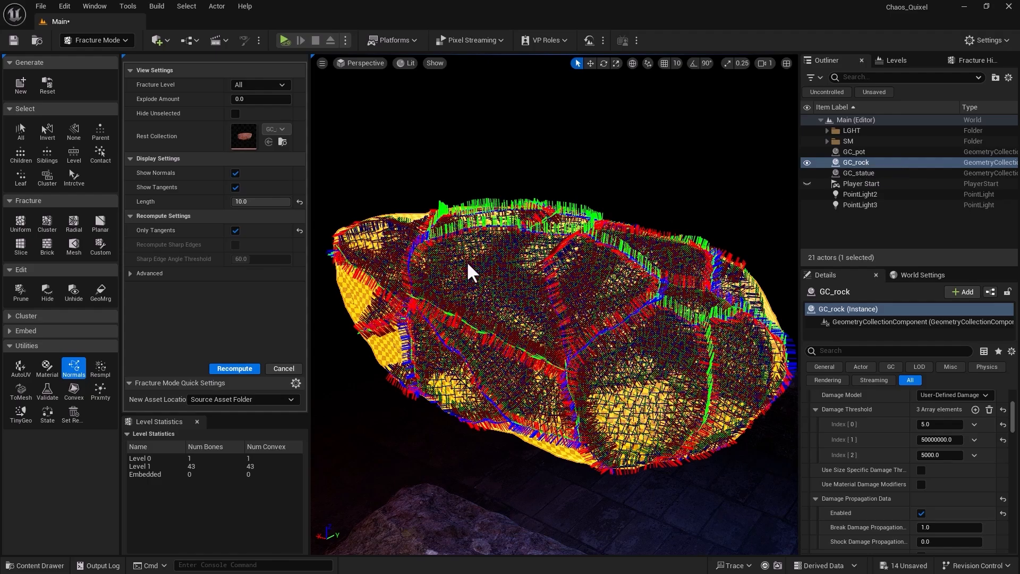
{"action": "left_click", "coordinate": [19, 393]}
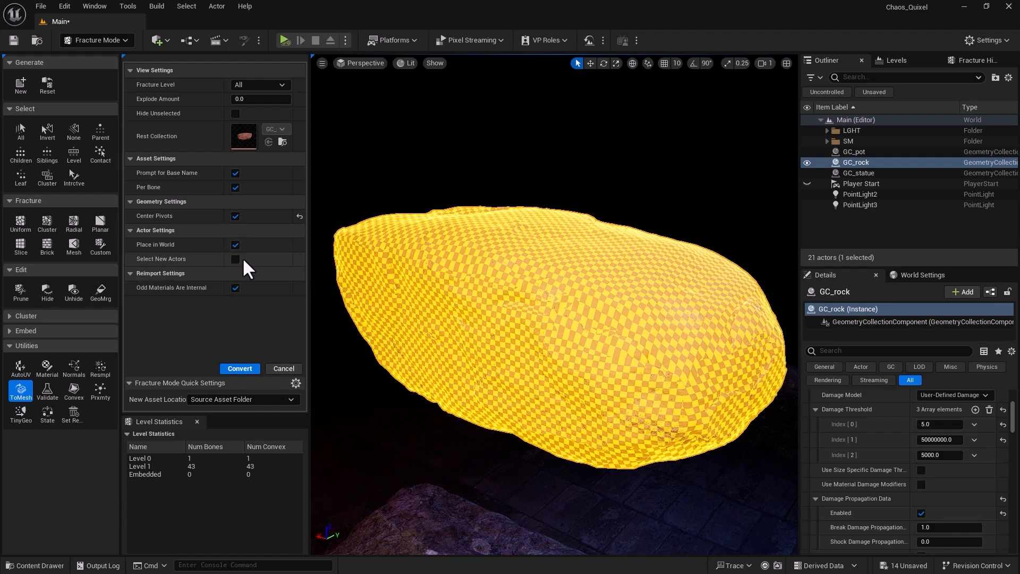
{"action": "left_click", "coordinate": [230, 370]}
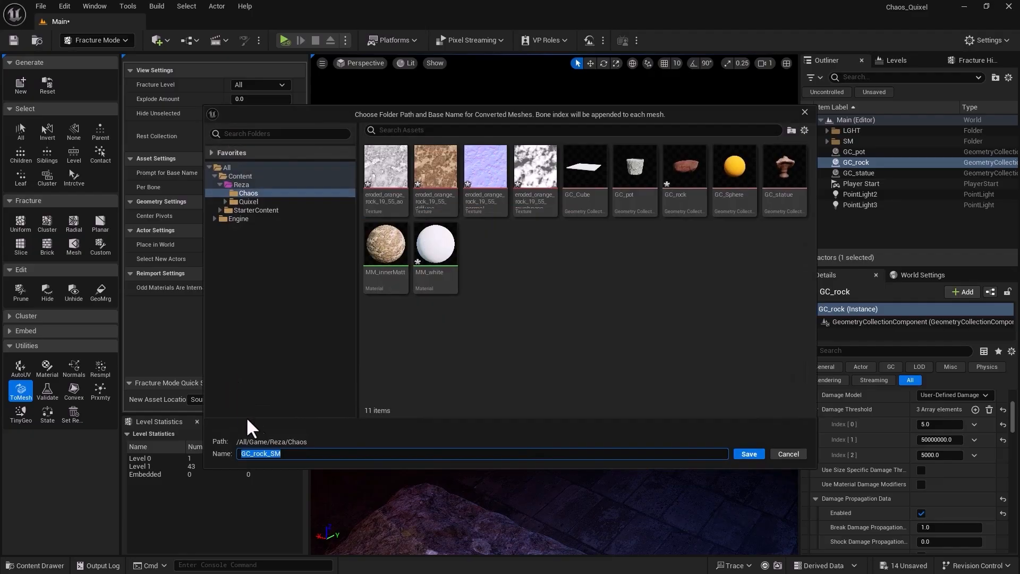
{"action": "left_click", "coordinate": [284, 455]}
{"action": "type", "text": "ted"}
{"action": "left_click", "coordinate": [736, 453]}
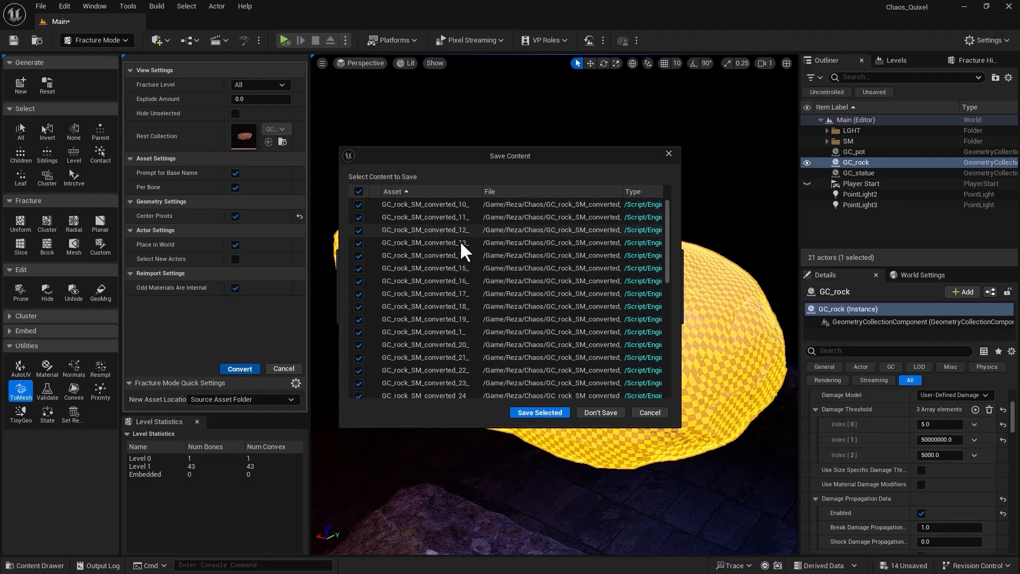
{"action": "left_click", "coordinate": [532, 413]}
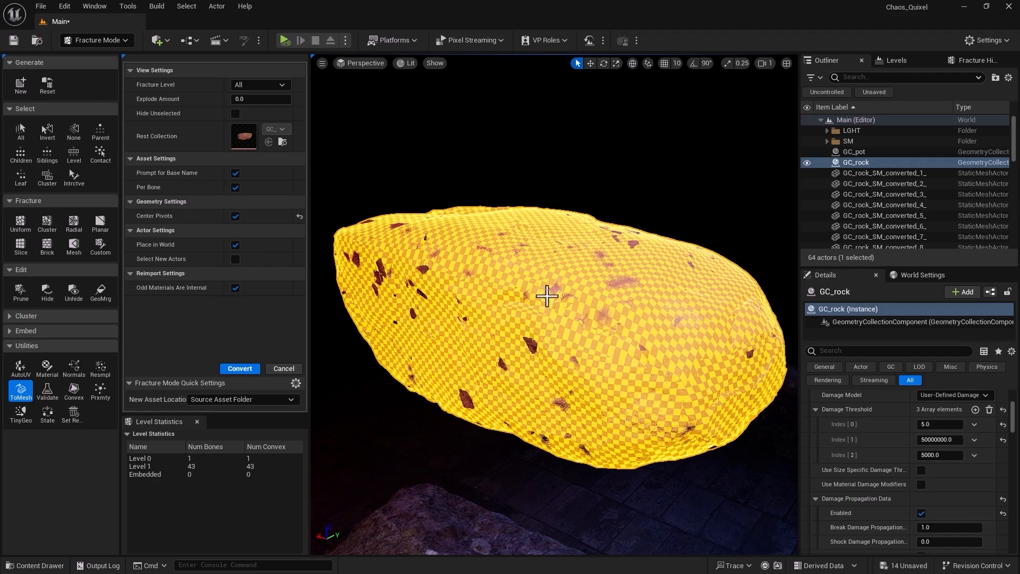
Select all the converted meshes from GC_rock_SM_converted_1_ through GC_rock_SM_converted_43_ and move them up above the original rock.
{"action": "left_click", "coordinate": [899, 174]}
{"action": "scroll", "coordinate": [840, 212], "scroll_direction": "down", "scroll_amount": 4}
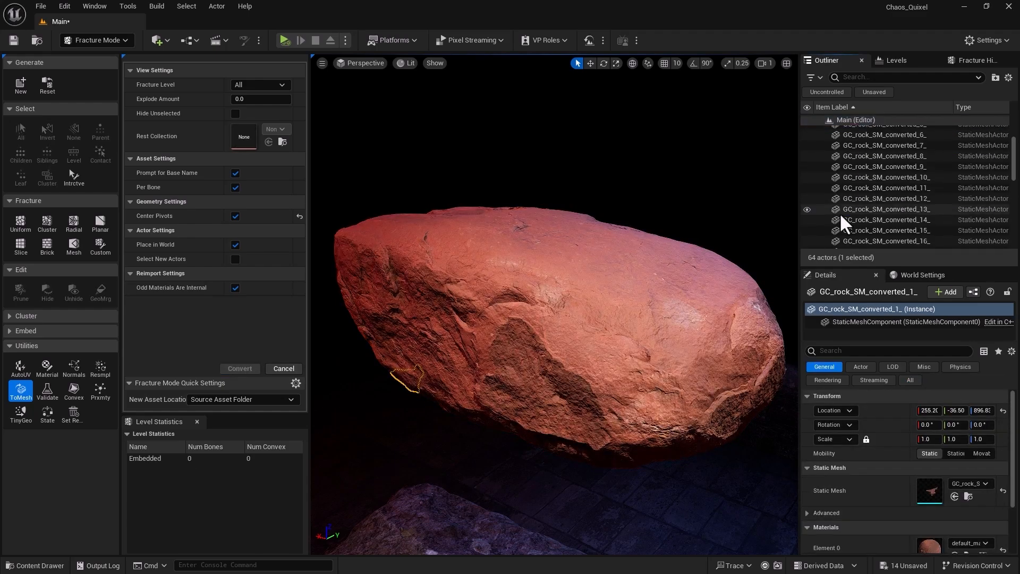
{"action": "scroll", "coordinate": [840, 212], "scroll_direction": "down", "scroll_amount": 10}
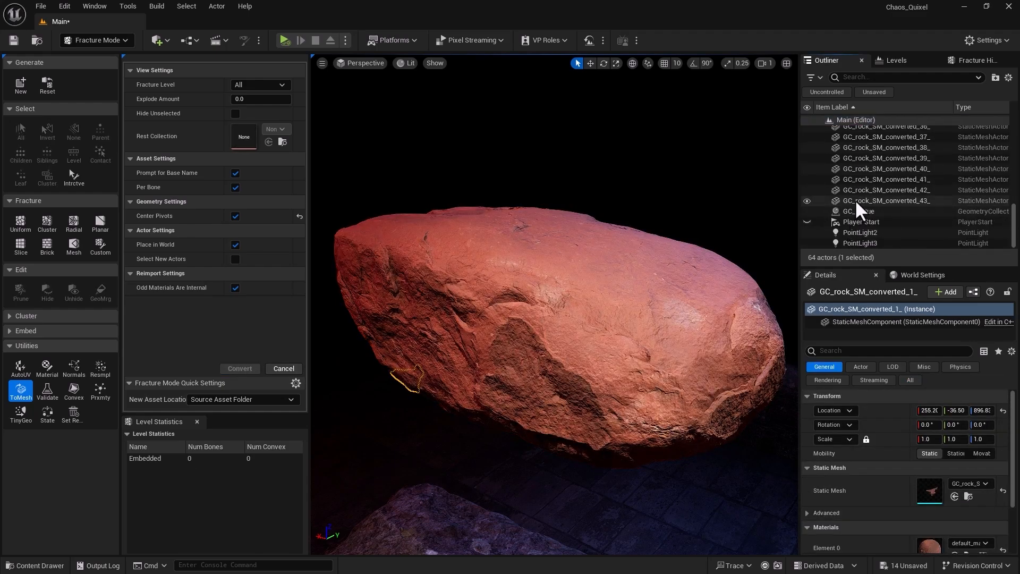
{"action": "left_click", "coordinate": [856, 201], "text": "shift"}
{"action": "key", "text": "f"}
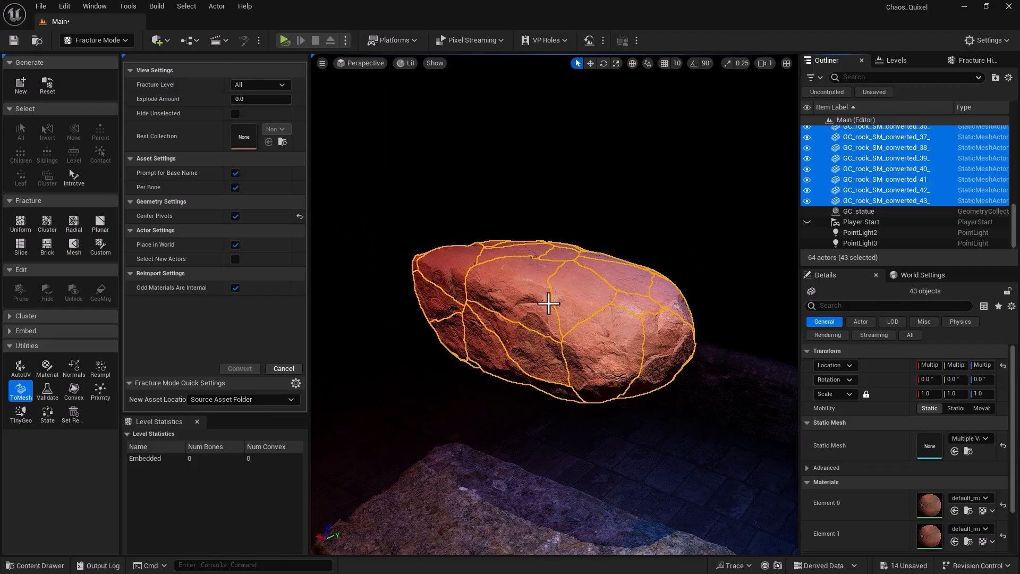
{"action": "key", "text": "w"}
{"action": "left_click_drag", "start_coordinate": [552, 255], "coordinate": [553, 114]}
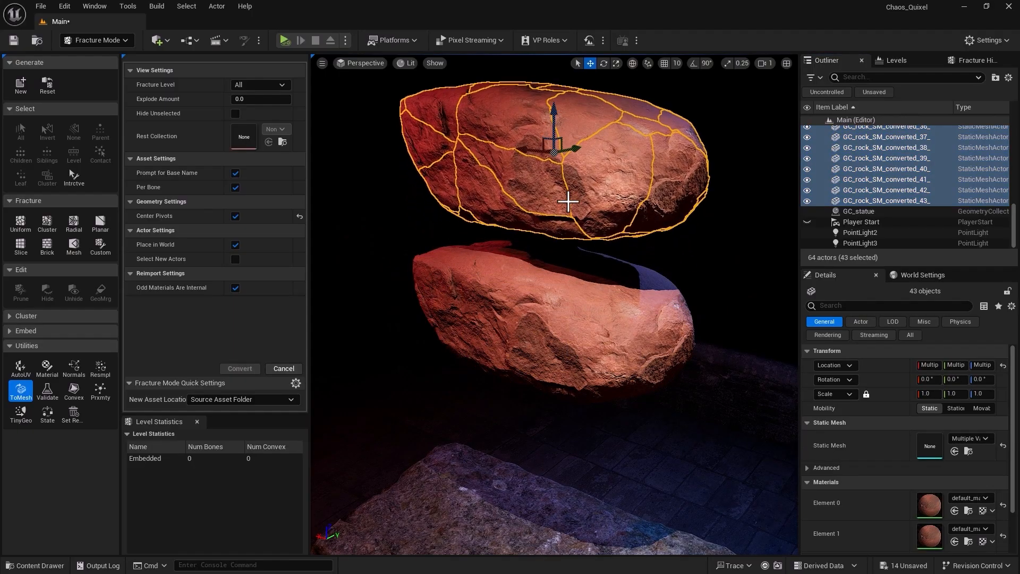
Check the original GC_rock, and pull the converted piece GC_rock_SM_converted_28_ sideways out of the upper rock.
{"action": "left_click", "coordinate": [568, 309]}
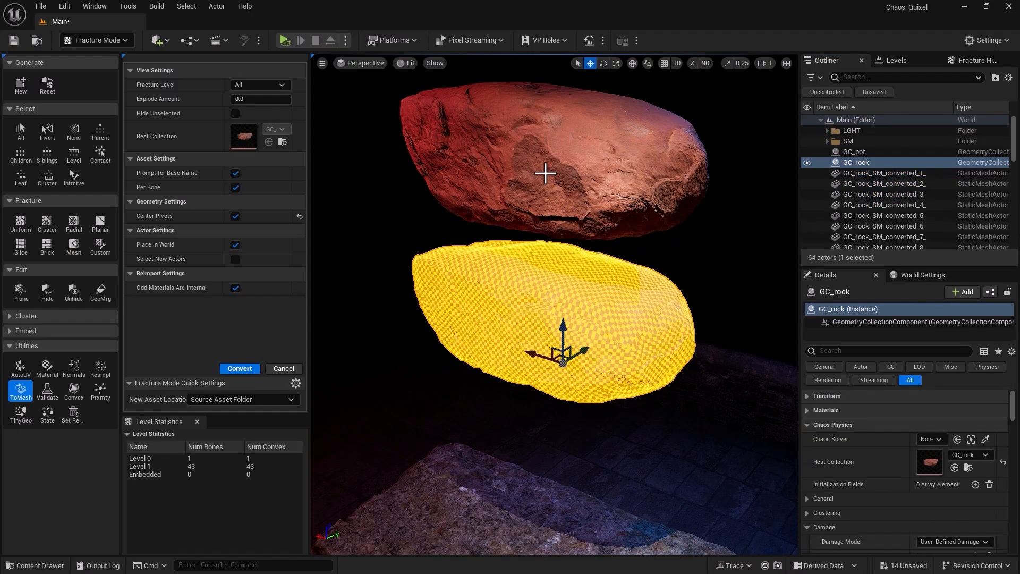
{"action": "left_click", "coordinate": [517, 175]}
{"action": "left_click_drag", "start_coordinate": [541, 167], "coordinate": [447, 187]}
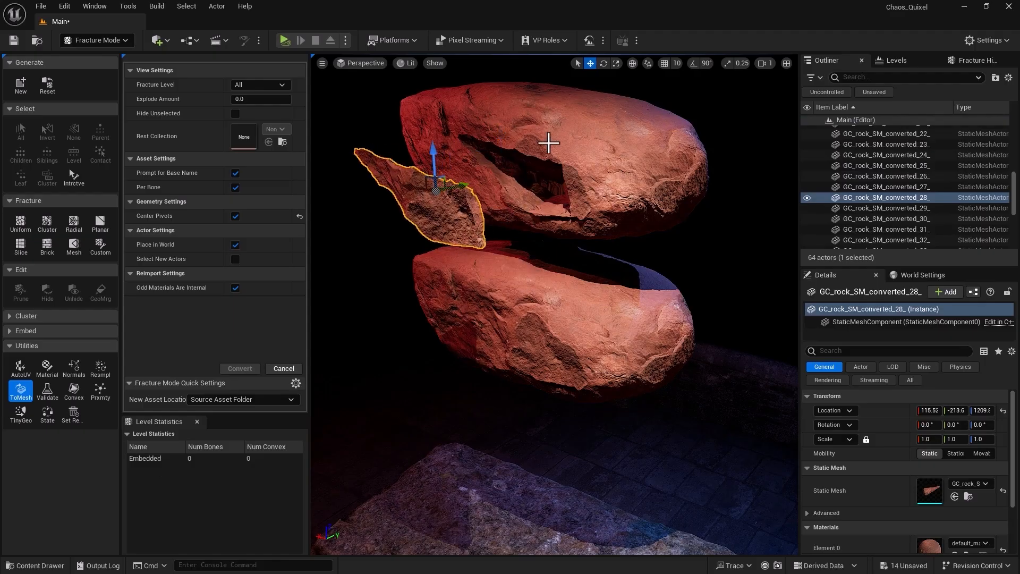
Lift one piece out of the top of the converted rock and pull GC_rock_SM_converted_37_ sideways away from it.
{"action": "left_click", "coordinate": [546, 128]}
{"action": "left_click_drag", "start_coordinate": [534, 96], "coordinate": [534, 47]}
{"action": "left_click", "coordinate": [630, 159]}
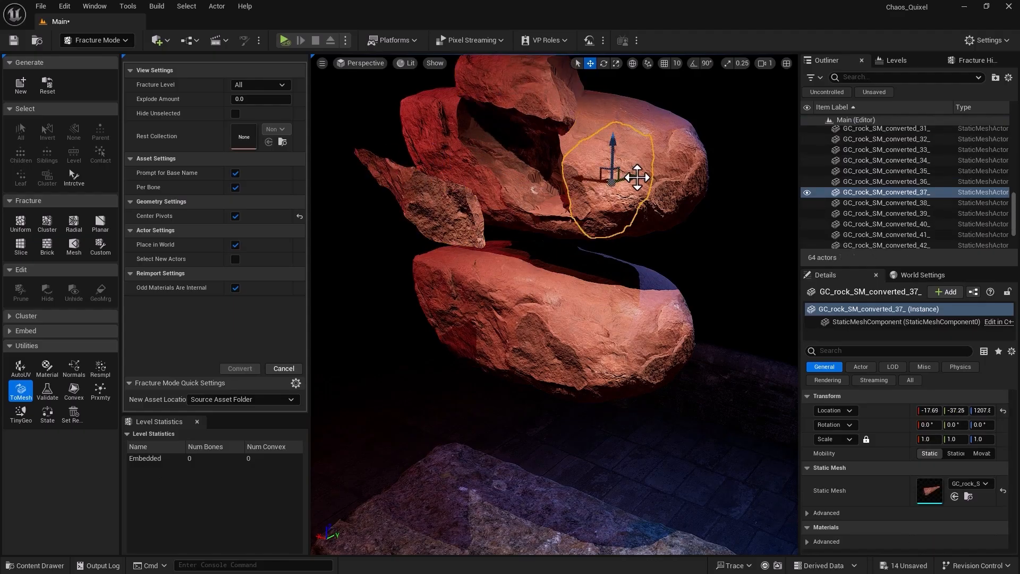
{"action": "left_click_drag", "start_coordinate": [588, 174], "coordinate": [688, 187]}
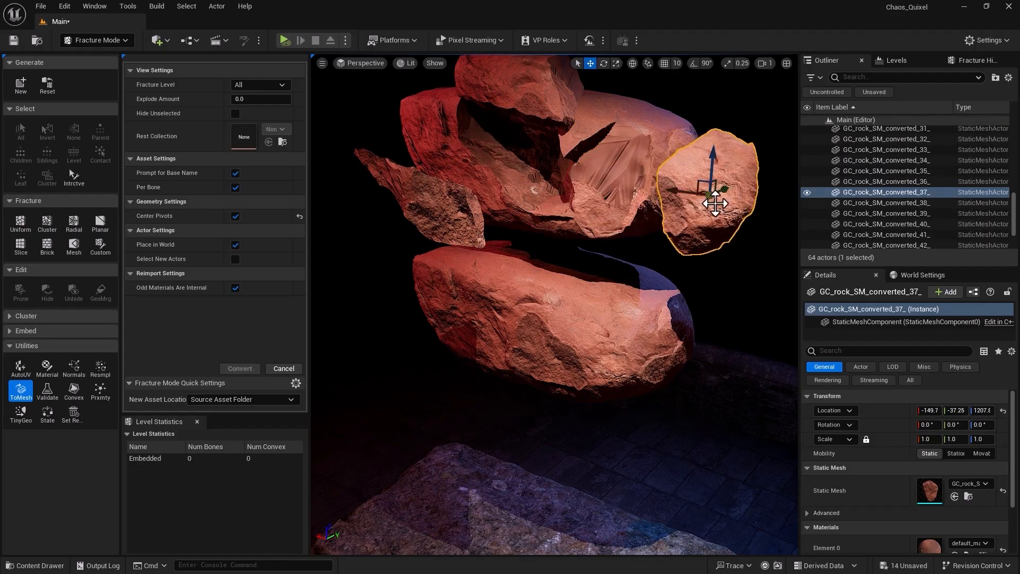
{"action": "left_click", "coordinate": [652, 123]}
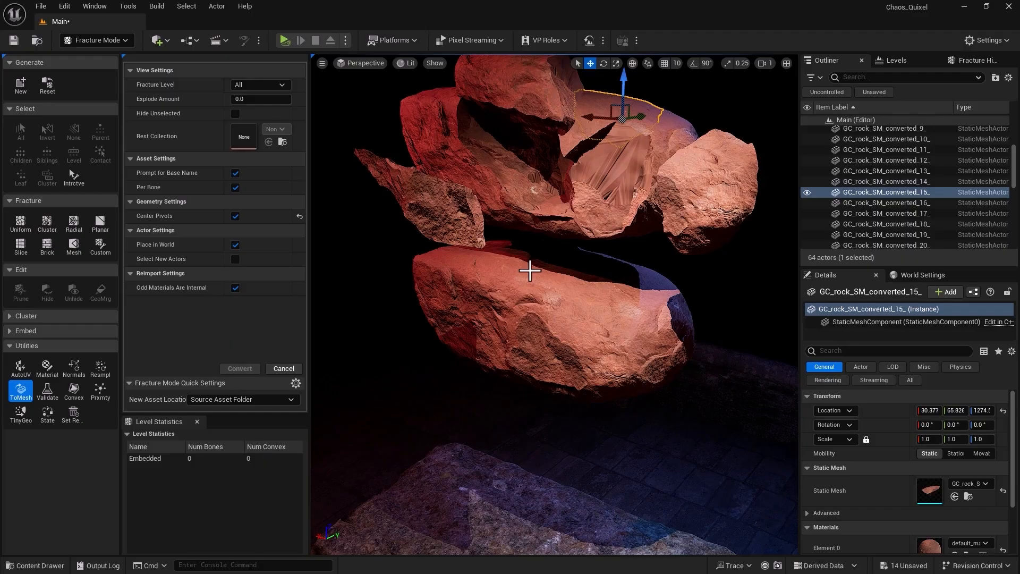
Undo the moves of the converted rock pieces, including the sideways move of GC_rock_SM_converted_28_.
{"action": "key", "text": "ctrl+z"}
{"action": "key", "text": "ctrl+z"}
{"action": "key", "text": "ctrl+z"}
{"action": "key", "text": "ctrl+z"}
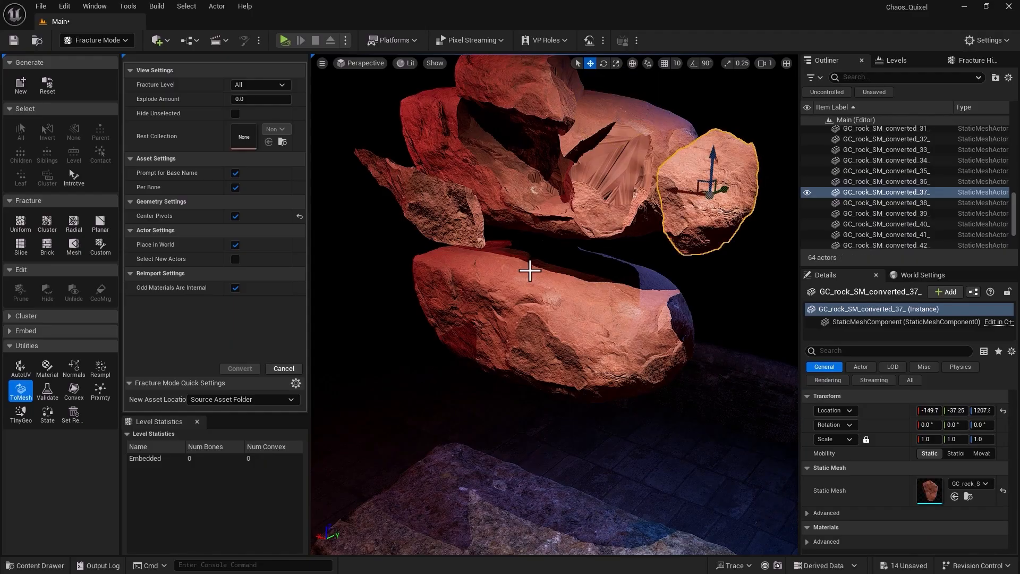
{"action": "key", "text": "ctrl+z"}
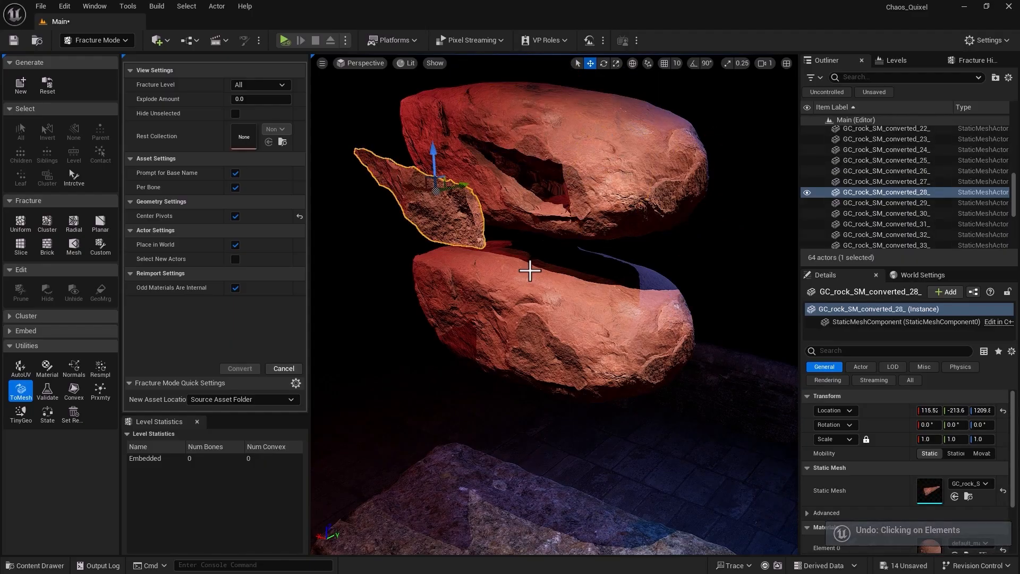
{"action": "key", "text": "ctrl+z"}
Delete all the converted static mesh actors from GC_rock_SM_converted_1_ through GC_rock_SM_converted_43_.
{"action": "scroll", "coordinate": [894, 171], "scroll_direction": "up", "scroll_amount": 1}
{"action": "scroll", "coordinate": [894, 171], "scroll_direction": "up", "scroll_amount": 5}
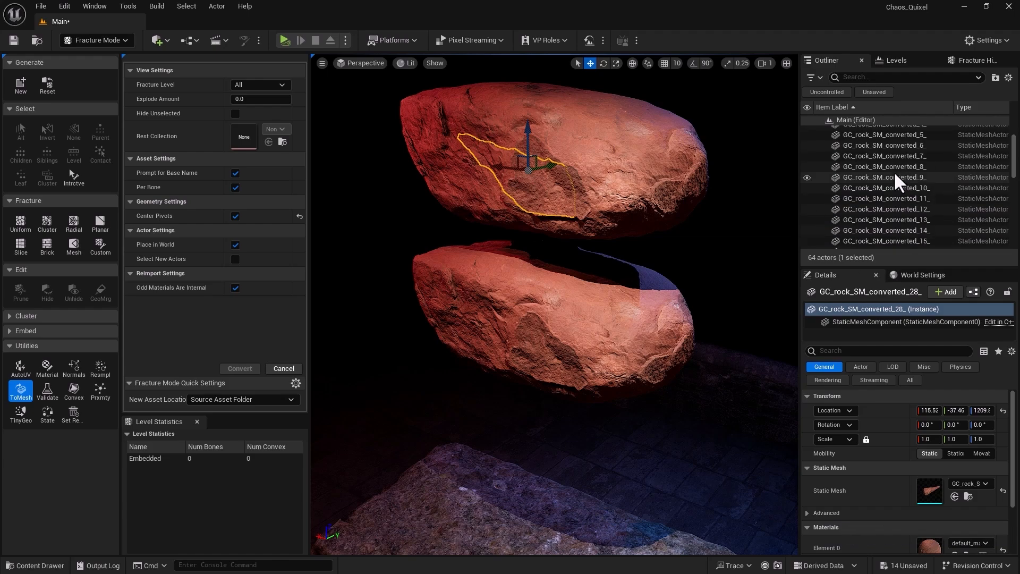
{"action": "left_click", "coordinate": [892, 169]}
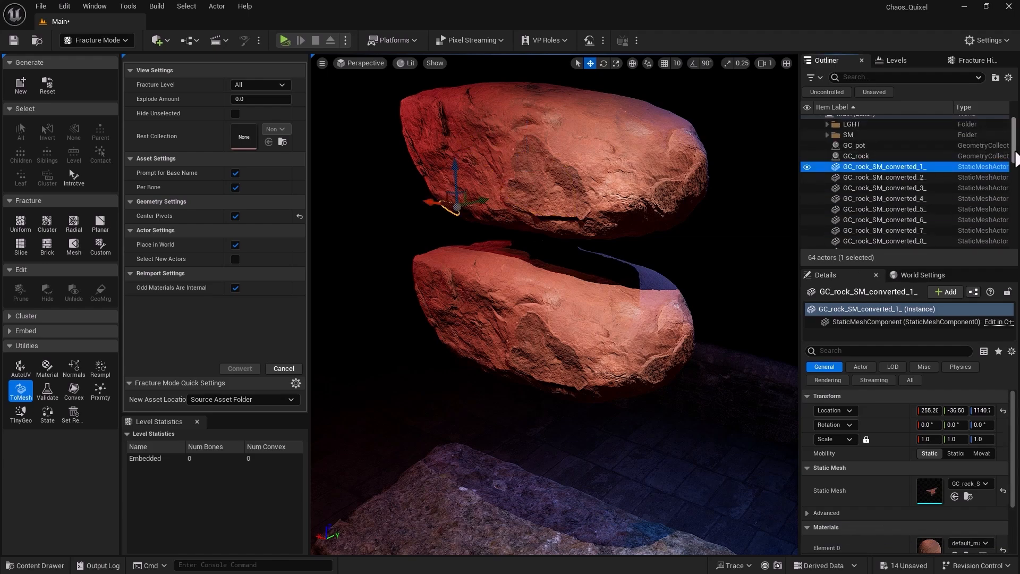
{"action": "scroll", "coordinate": [877, 198], "scroll_direction": "down", "scroll_amount": 10}
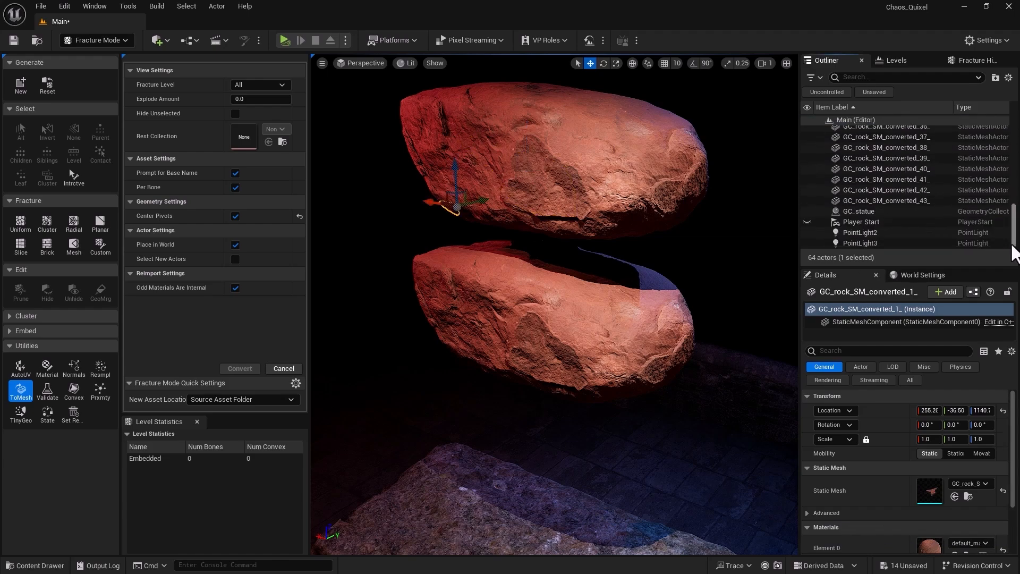
{"action": "left_click", "coordinate": [893, 200], "text": "shift"}
{"action": "key", "text": "Delete"}
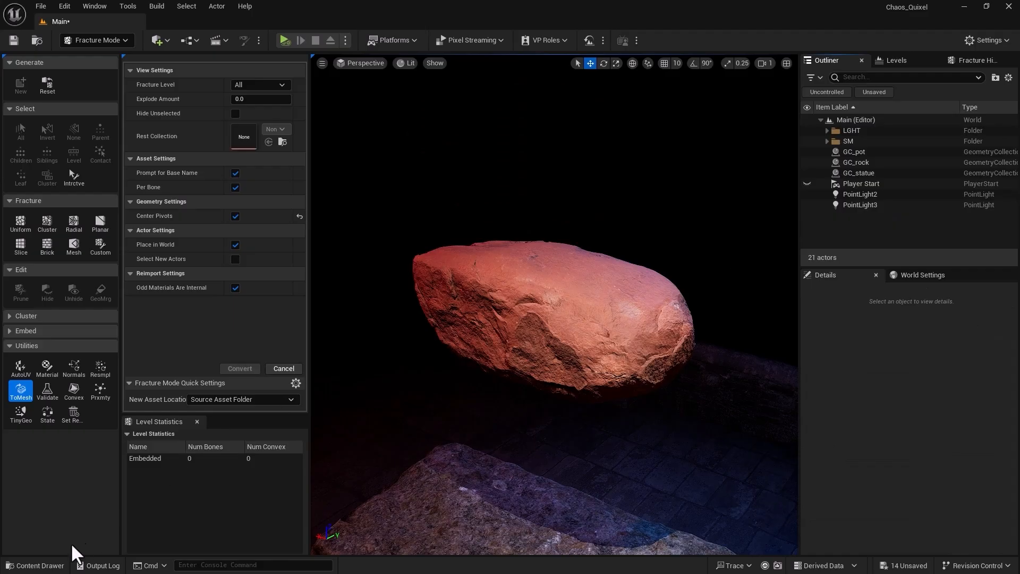
Look through the GC_rock_SM_converted static mesh assets in the Chaos content folder.
{"action": "left_click", "coordinate": [35, 565]}
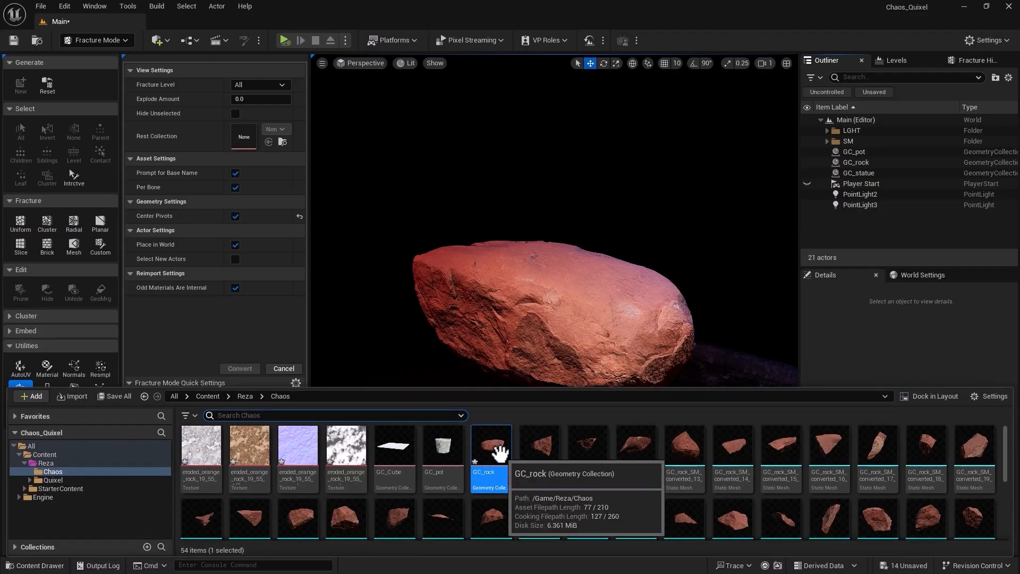
{"action": "scroll", "coordinate": [509, 467], "scroll_direction": "down", "scroll_amount": 3}
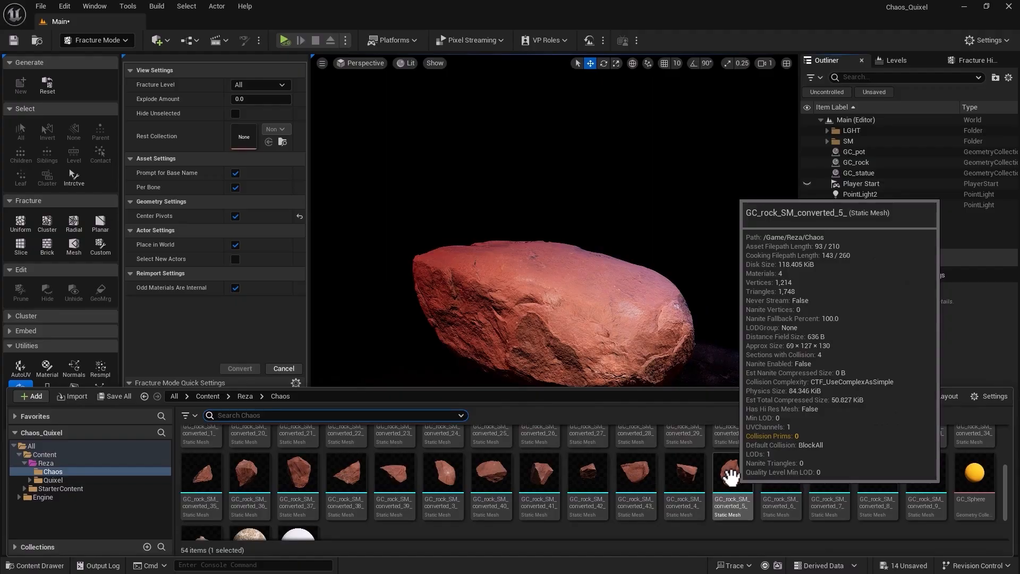
{"action": "left_click", "coordinate": [492, 218]}
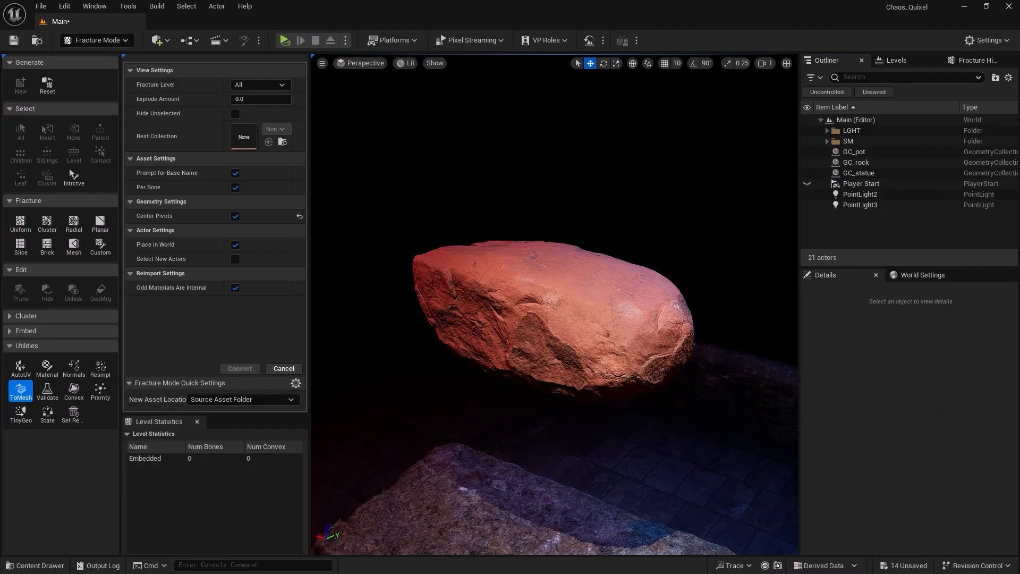
Select all bones of GC_rock and fracture them with Cluster Voronoi, using 30 for both minimum and maximum number of clusters.
{"action": "left_click", "coordinate": [474, 304]}
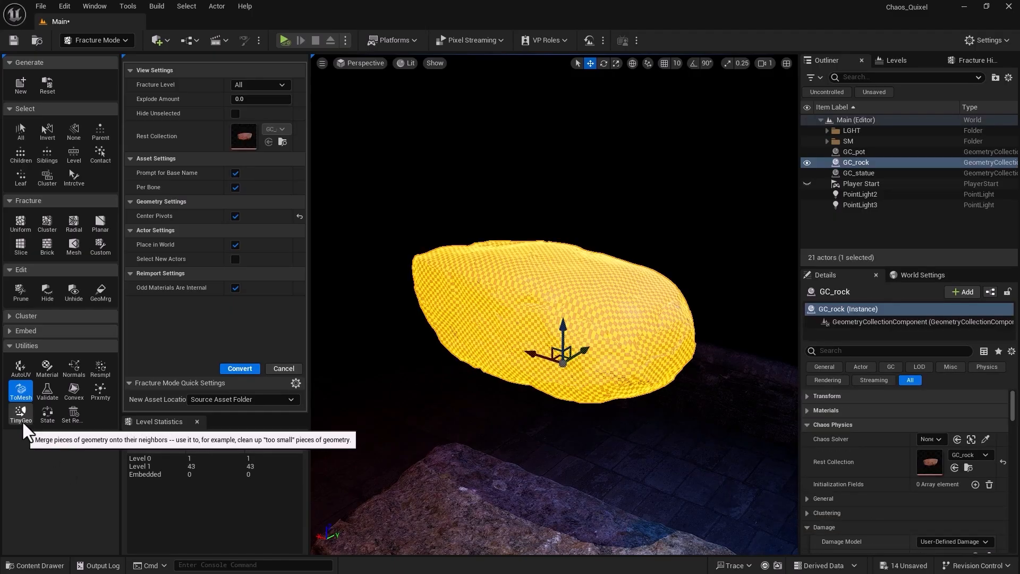
{"action": "left_click", "coordinate": [496, 308]}
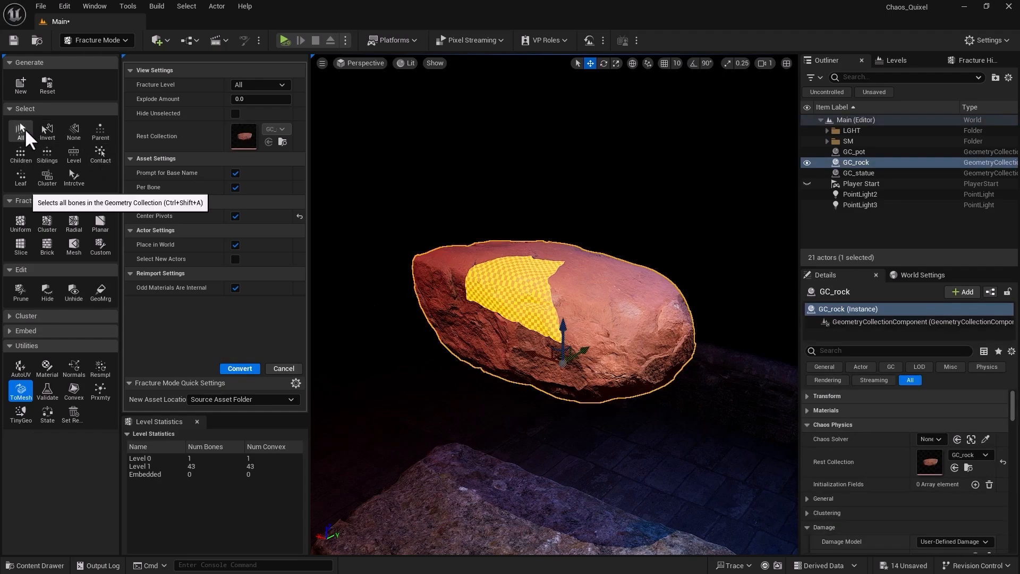
{"action": "left_click", "coordinate": [22, 129]}
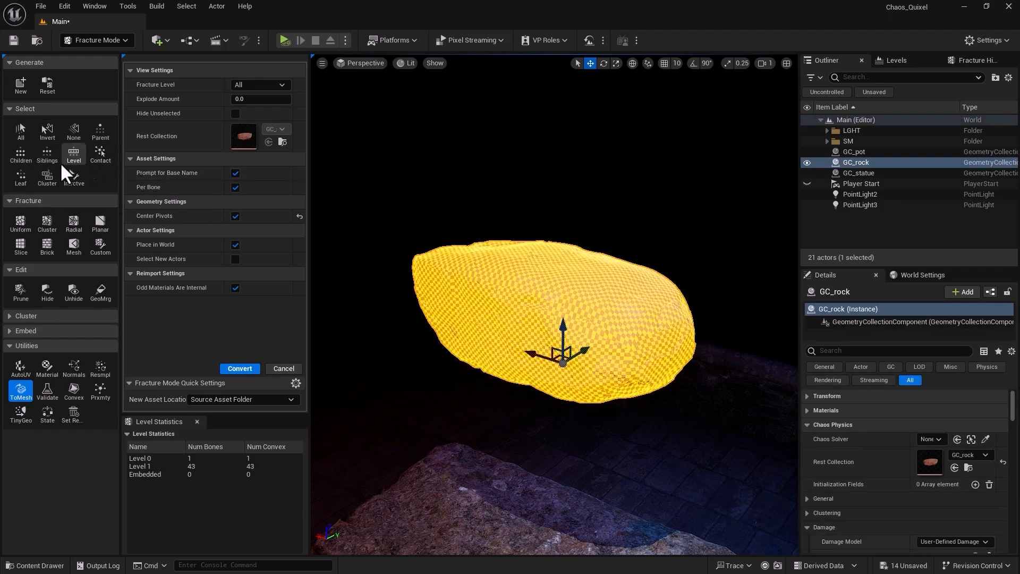
{"action": "left_click", "coordinate": [47, 223]}
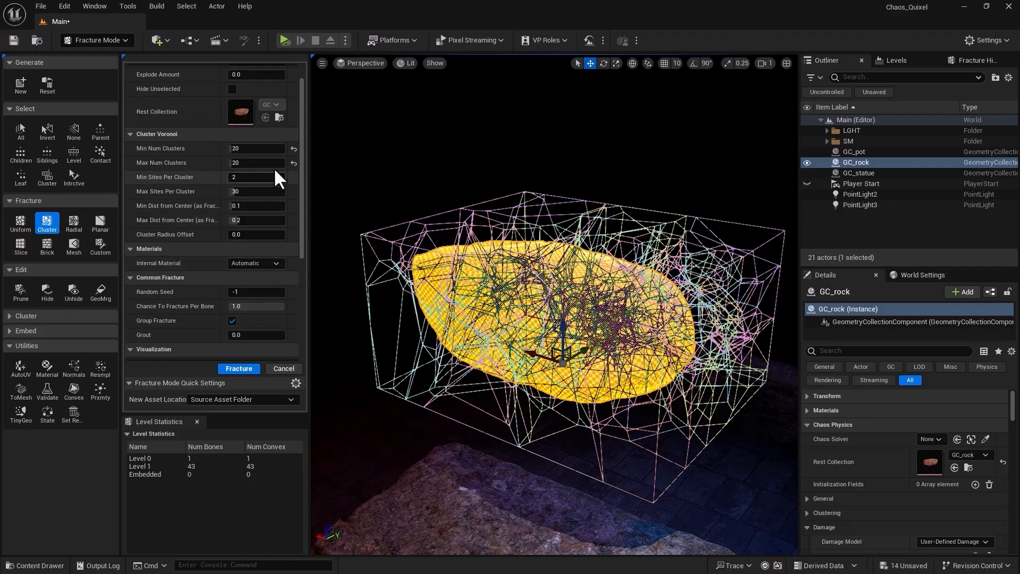
{"action": "left_click", "coordinate": [253, 149]}
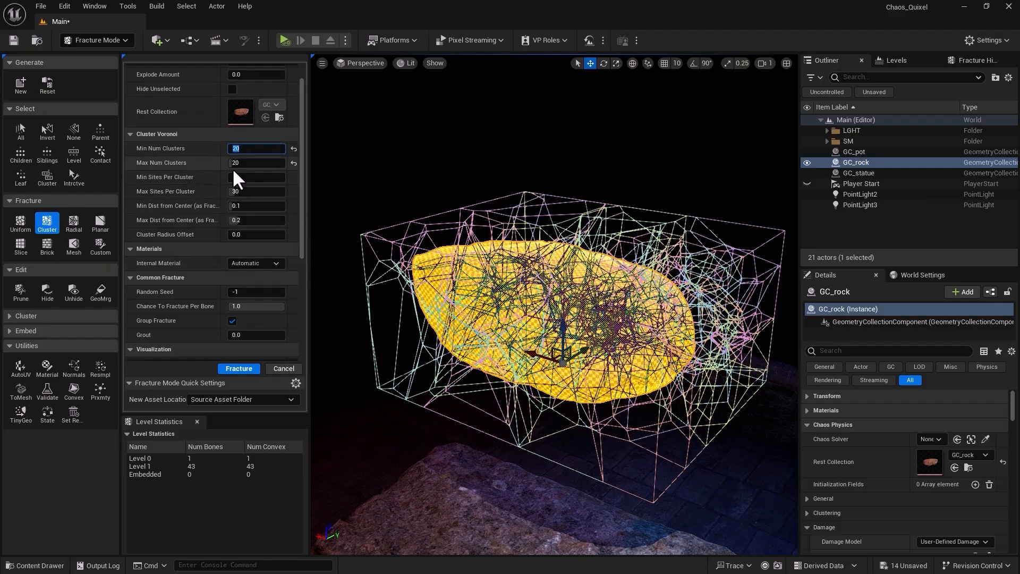
{"action": "type", "text": "30"}
{"action": "left_click", "coordinate": [243, 165]}
{"action": "type", "text": "30"}
{"action": "key", "text": "Return"}
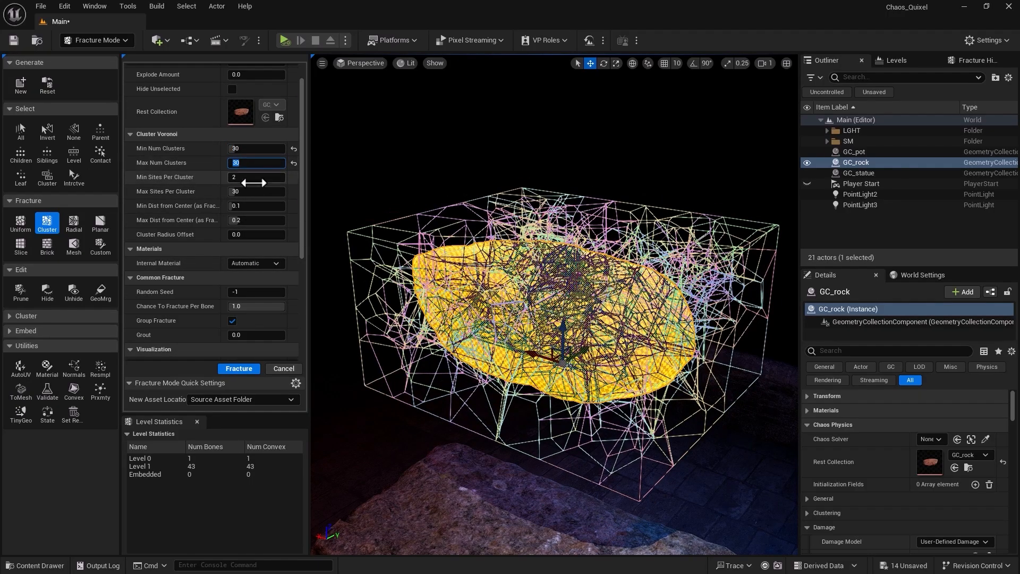
{"action": "left_click", "coordinate": [232, 371]}
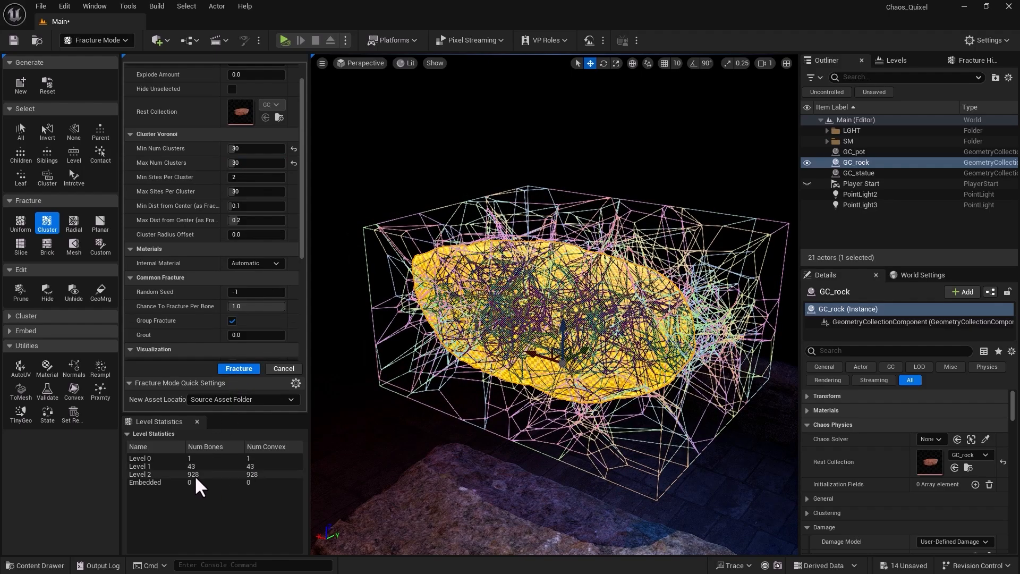
Deselect GC_rock and examine its coloured fracture pieces from a wider view.
{"action": "left_click", "coordinate": [426, 218]}
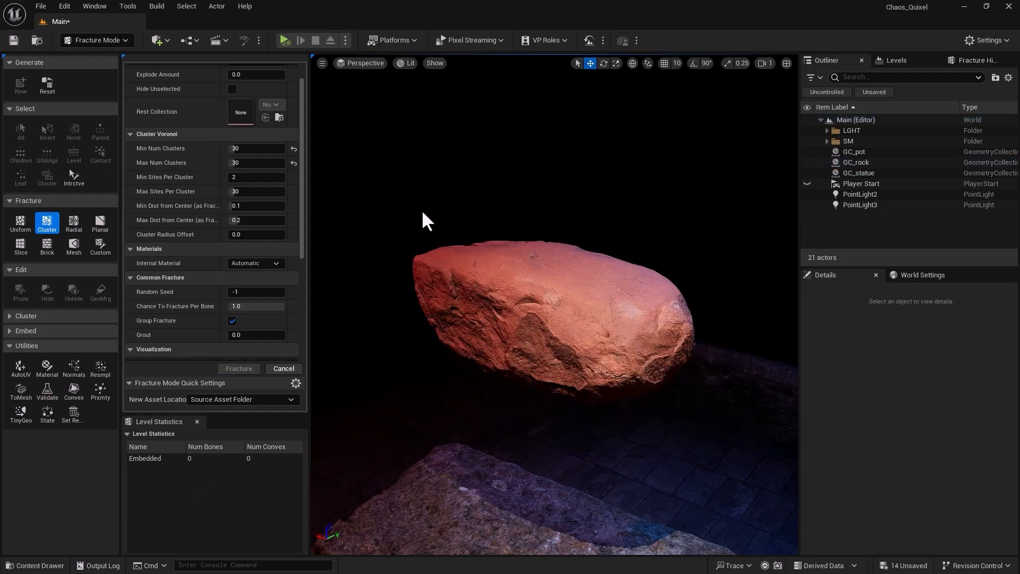
{"action": "left_click", "coordinate": [455, 255]}
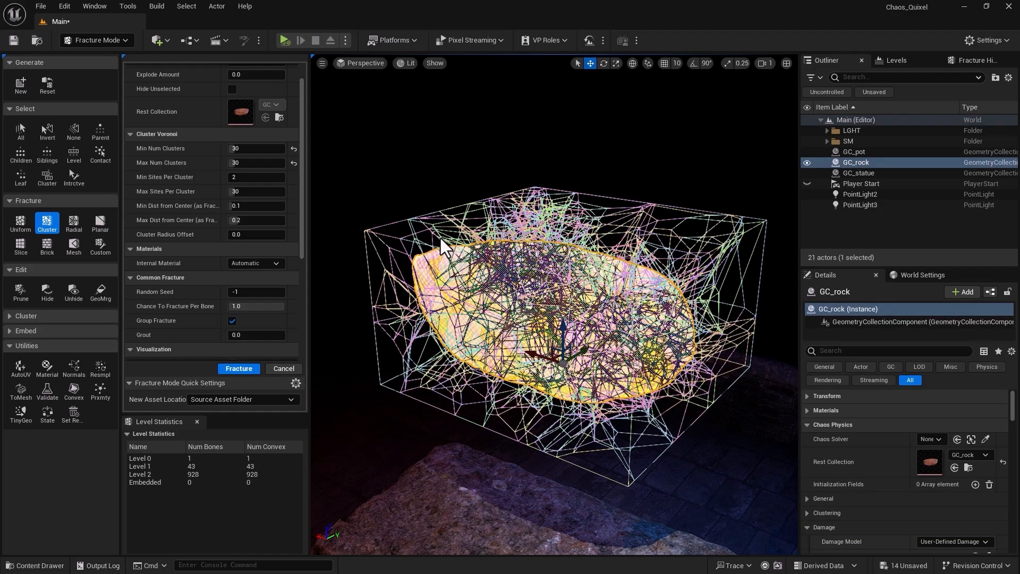
{"action": "left_click", "coordinate": [441, 238]}
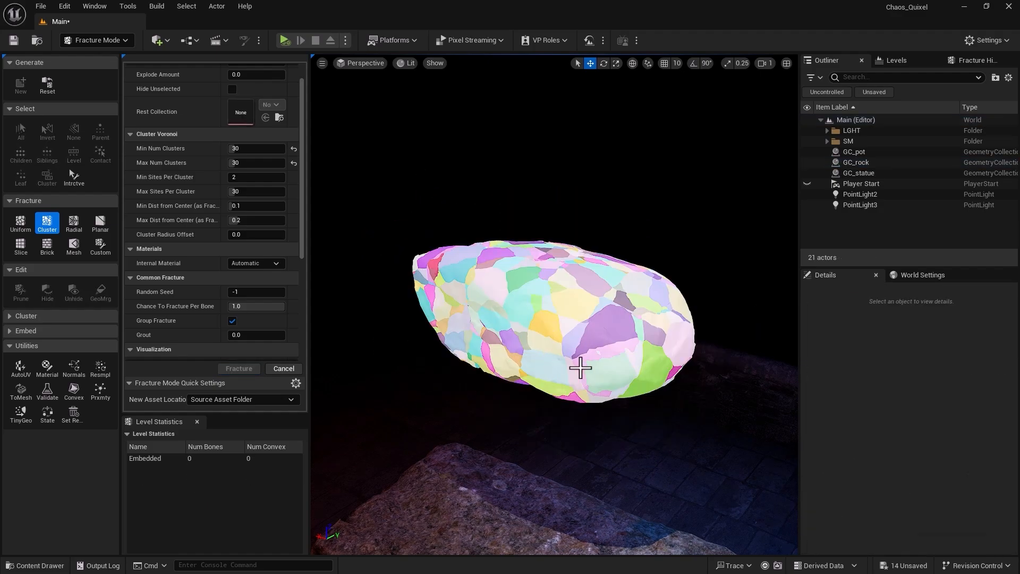
{"action": "left_click_drag", "start_coordinate": [581, 367], "coordinate": [527, 370], "text": "alt"}
{"action": "right_click_drag", "start_coordinate": [601, 376], "coordinate": [553, 372], "text": "alt"}
{"action": "middle_click_drag", "start_coordinate": [616, 396], "coordinate": [594, 315], "text": "alt"}
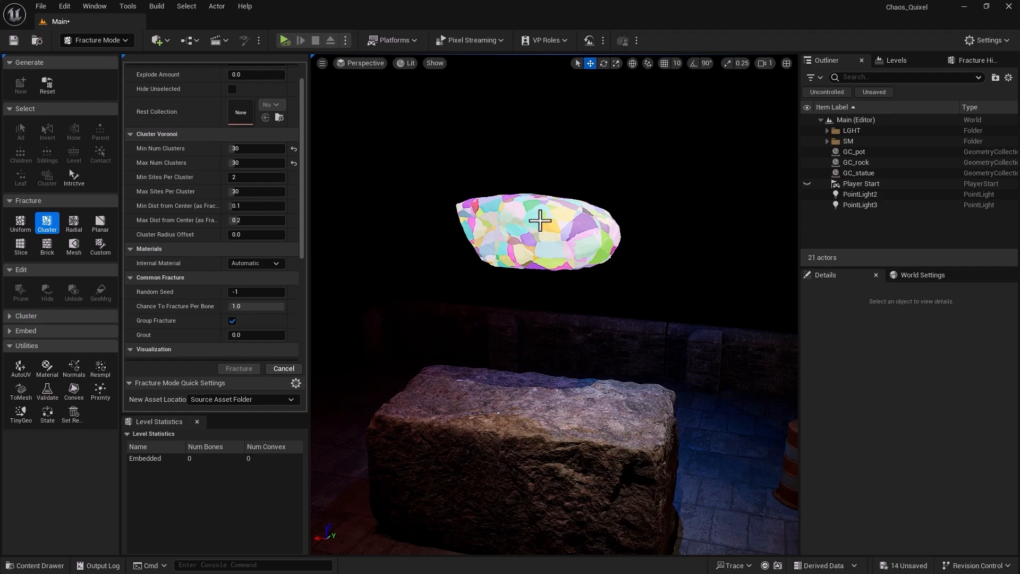
{"action": "scroll", "coordinate": [542, 222], "scroll_direction": "up", "scroll_amount": 3}
{"action": "scroll", "coordinate": [542, 223], "scroll_direction": "up", "scroll_amount": 1}
{"action": "scroll", "coordinate": [542, 222], "scroll_direction": "down", "scroll_amount": 5}
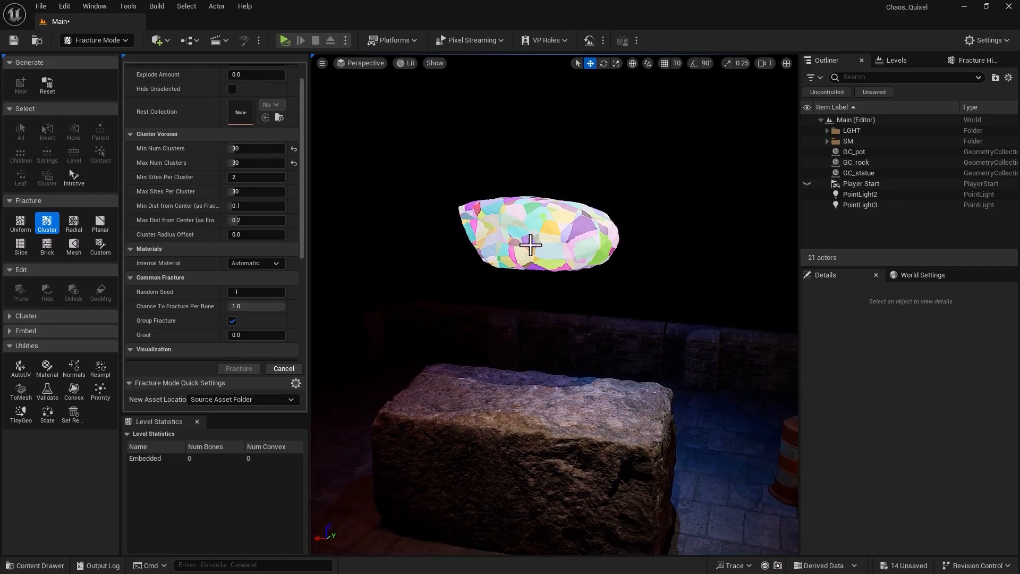
{"action": "middle_click_drag", "start_coordinate": [529, 238], "coordinate": [516, 195]}
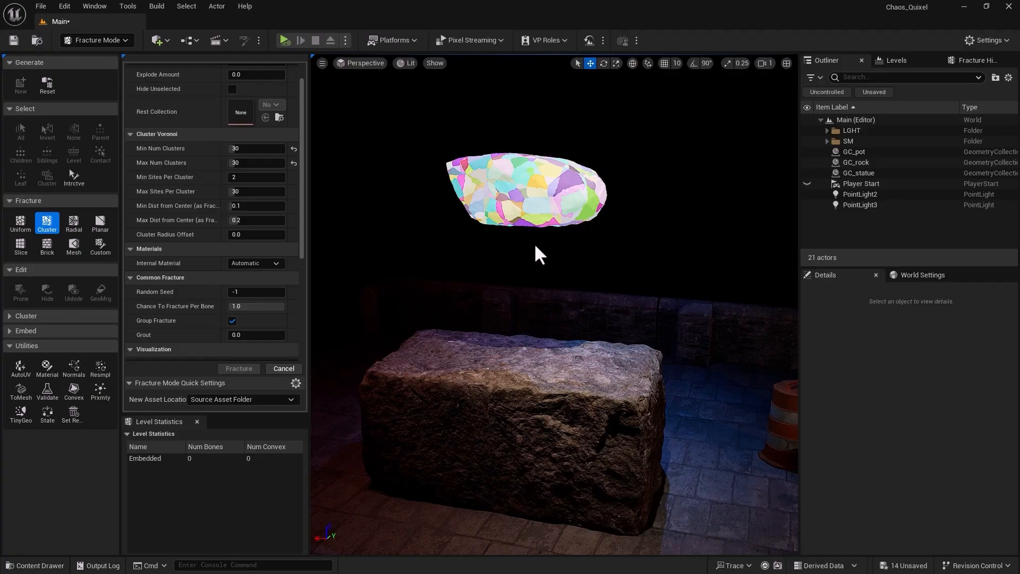
Close the Cluster fracture tool and start TinyGeo on all bones of GC_rock to inspect the pieces marked for merging.
{"action": "left_click", "coordinate": [510, 174]}
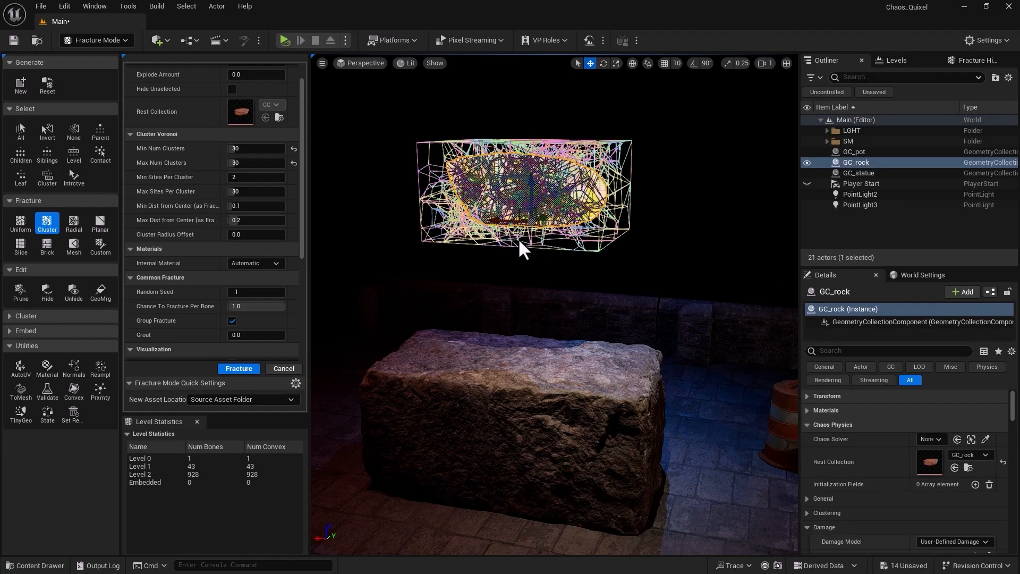
{"action": "left_click", "coordinate": [285, 368]}
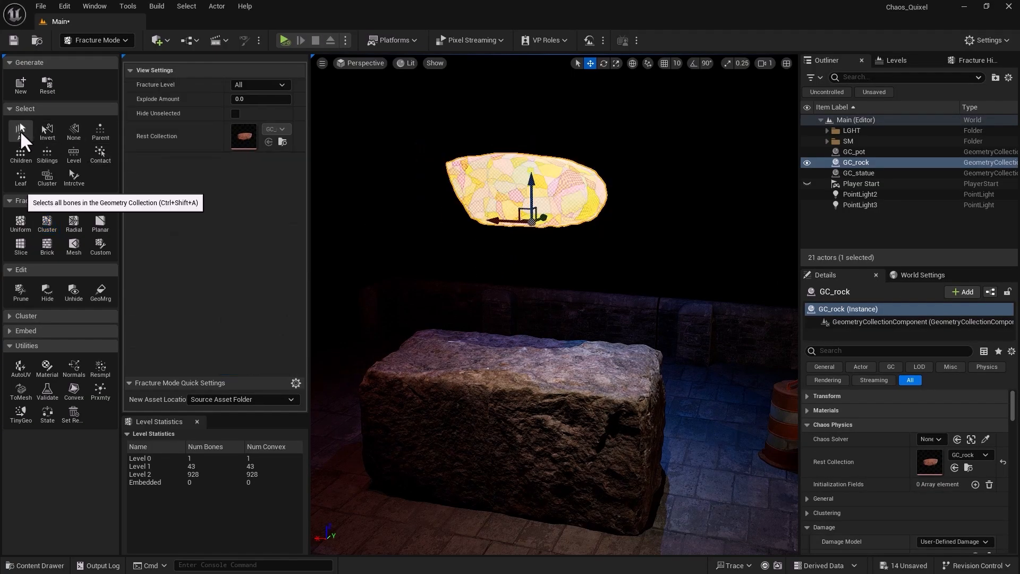
{"action": "left_click", "coordinate": [19, 412]}
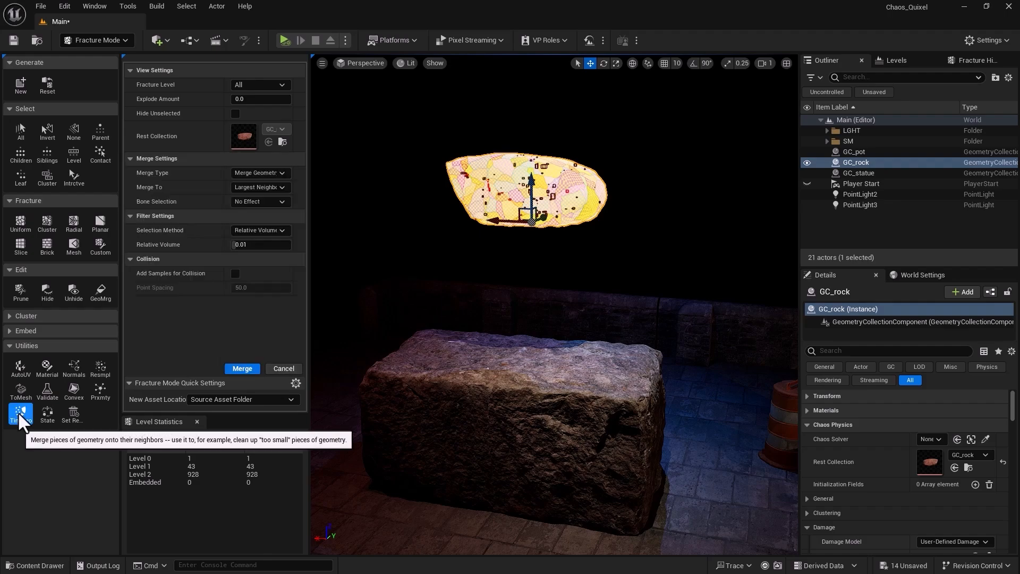
{"action": "scroll", "coordinate": [544, 218], "scroll_direction": "up", "scroll_amount": 5}
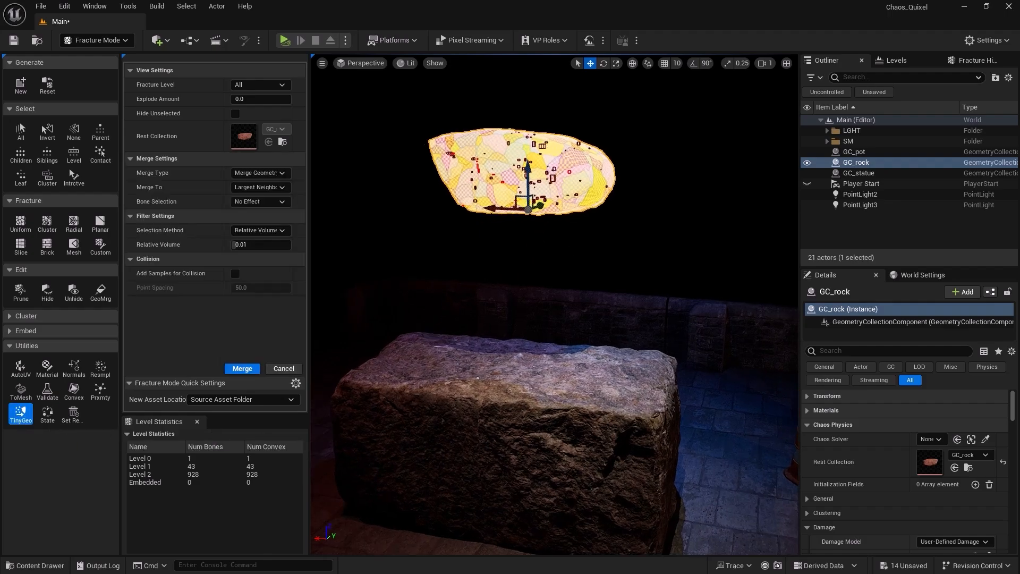
{"action": "middle_click_drag", "start_coordinate": [396, 254], "coordinate": [423, 195]}
{"action": "left_click_drag", "start_coordinate": [402, 245], "coordinate": [402, 298], "text": "alt"}
{"action": "scroll", "coordinate": [401, 244], "scroll_direction": "up", "scroll_amount": 4}
{"action": "left_click_drag", "start_coordinate": [401, 244], "coordinate": [425, 261], "text": "alt"}
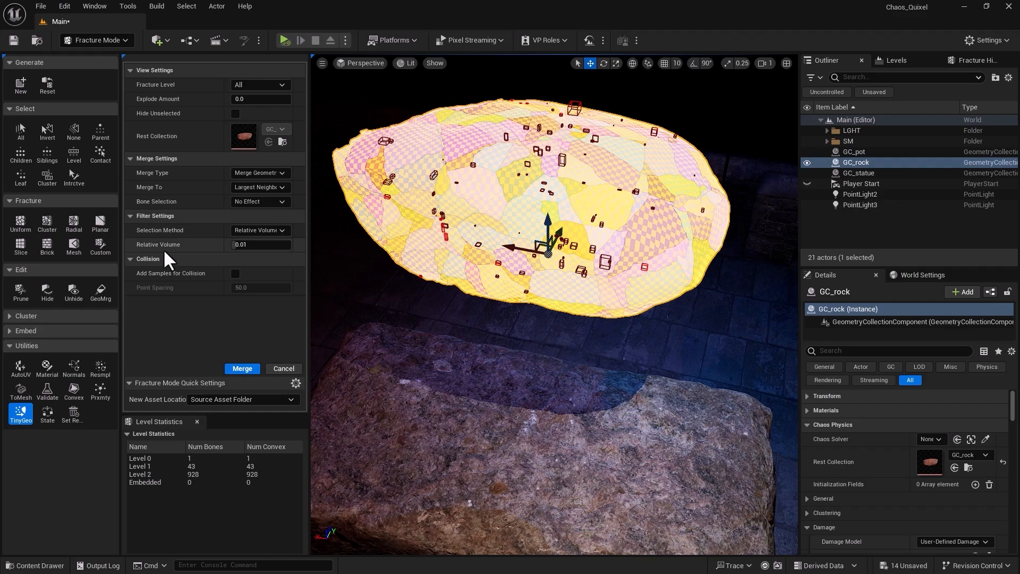
Set the TinyGeo Relative Volume filter to 0.0075.
{"action": "left_click", "coordinate": [241, 245]}
{"action": "left_click", "coordinate": [244, 249]}
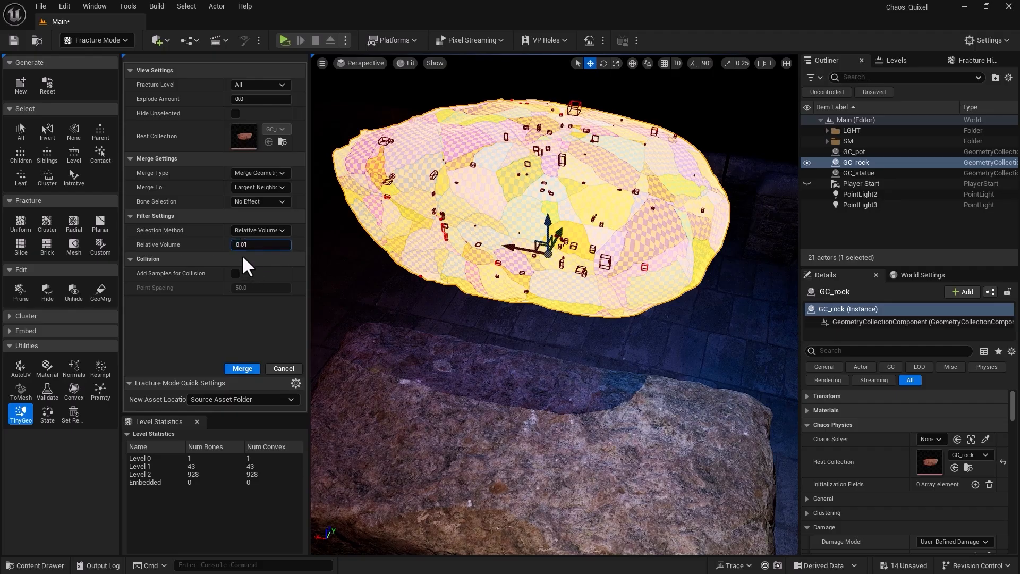
{"action": "left_click_drag", "start_coordinate": [244, 245], "coordinate": [251, 245]}
{"action": "type", "text": "075"}
{"action": "key", "text": "Return"}
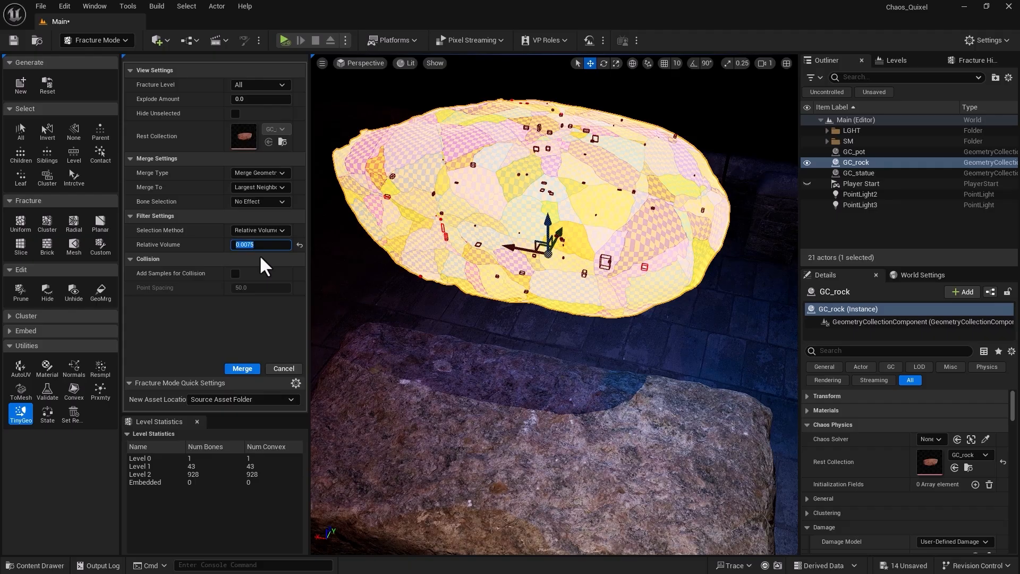
Try a TinyGeo Relative Volume of 0.005, and raise it to 1.0 to compare which pieces are marked.
{"action": "left_click", "coordinate": [248, 247]}
{"action": "left_click_drag", "start_coordinate": [247, 247], "coordinate": [299, 248]}
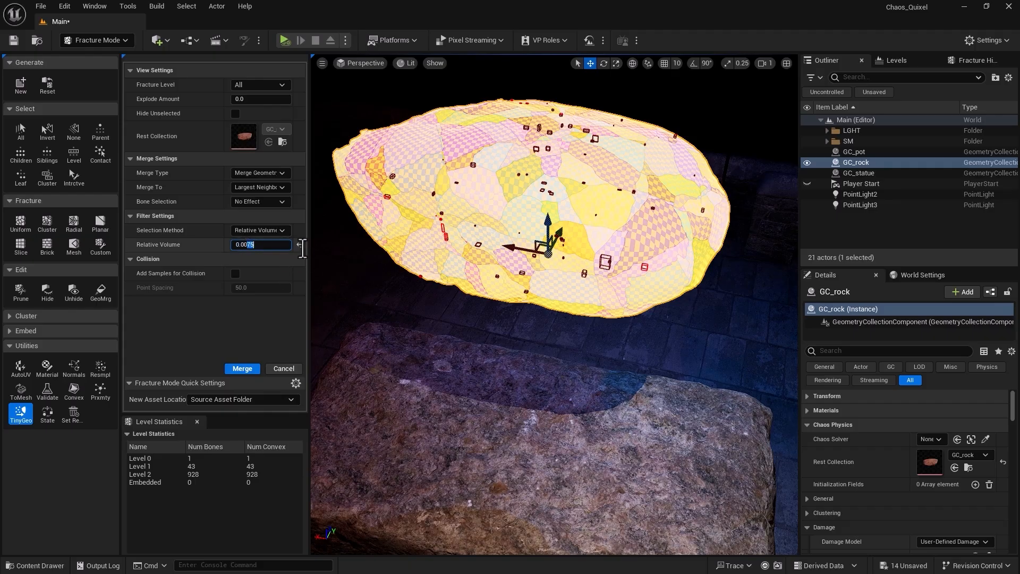
{"action": "type", "text": "5"}
{"action": "key", "text": "Return"}
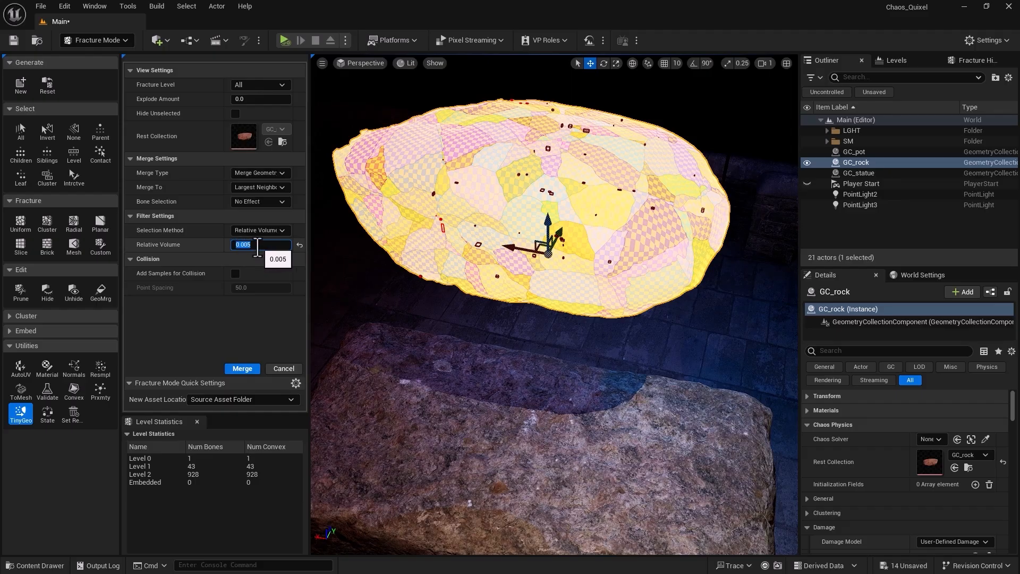
{"action": "type", "text": "1"}
{"action": "key", "text": "Return"}
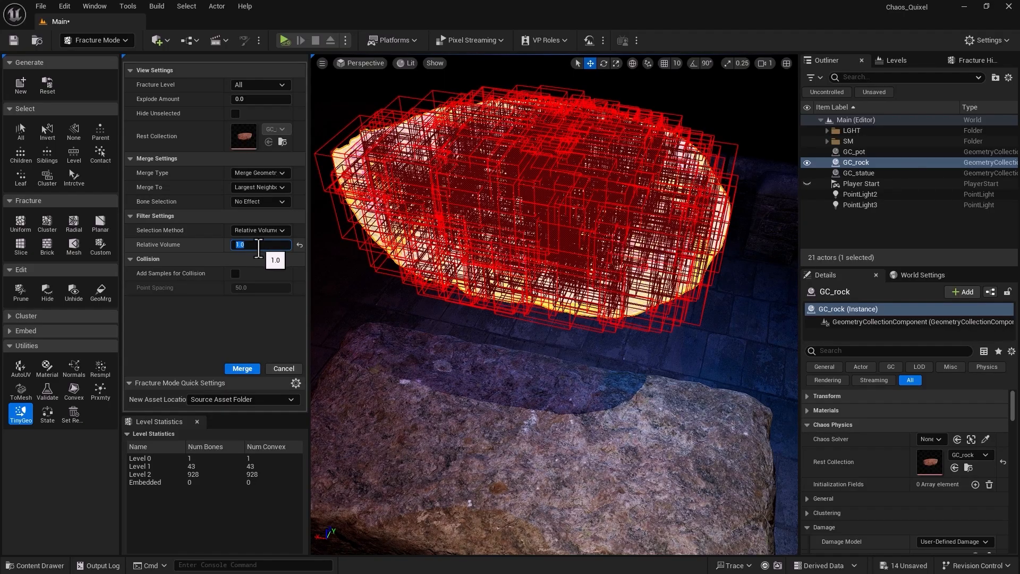
Set the TinyGeo Relative Volume to 0.005 and merge GC_rock's tiny pieces into their largest neighbours.
{"action": "type", "text": "0.005"}
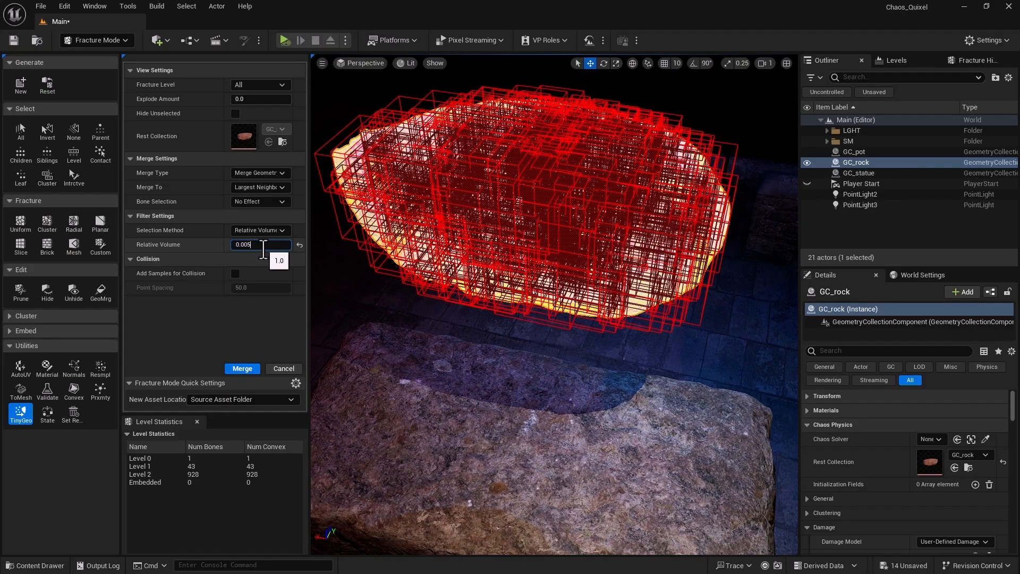
{"action": "left_click", "coordinate": [243, 315]}
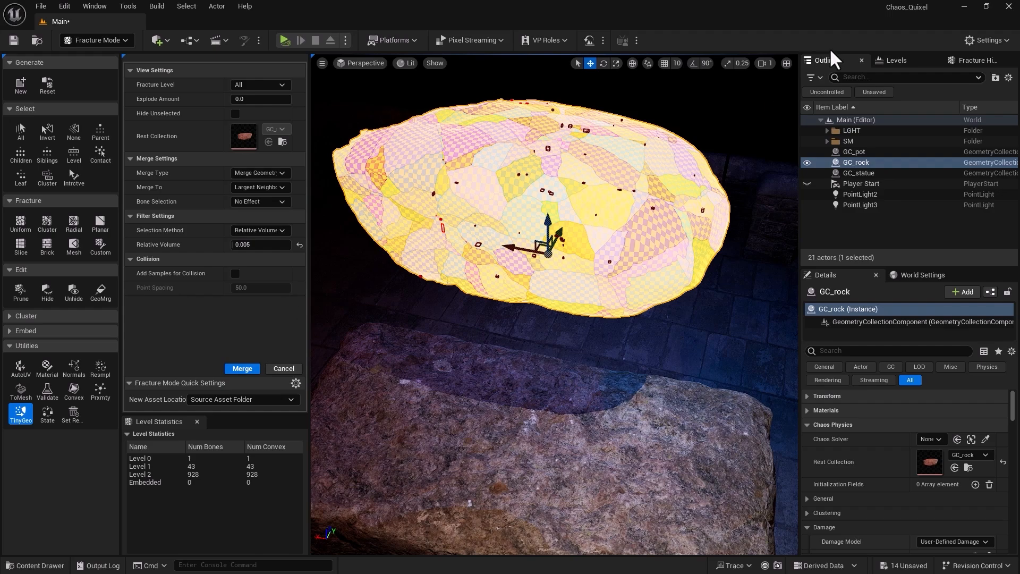
{"action": "left_click", "coordinate": [976, 60]}
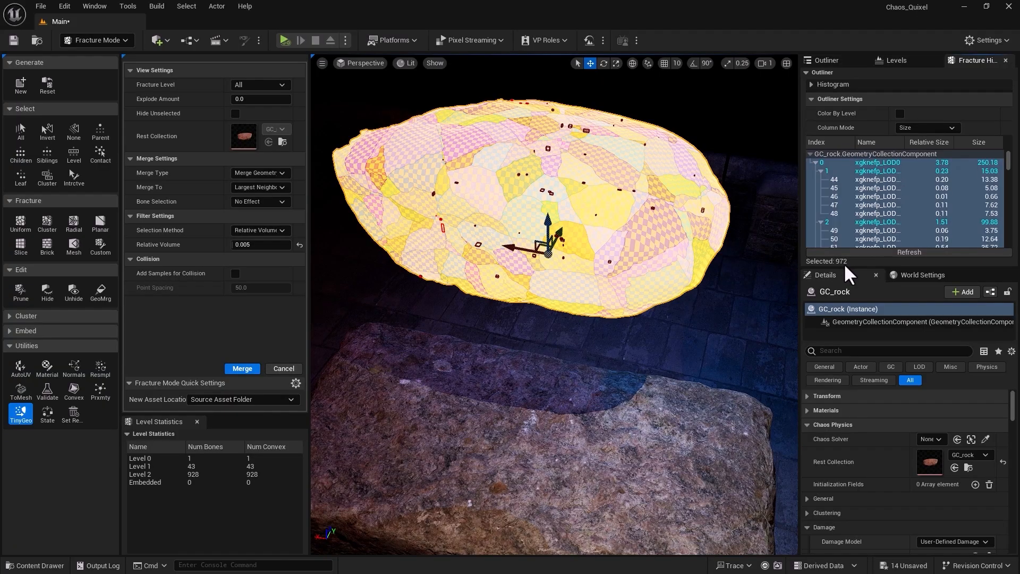
{"action": "left_click", "coordinate": [239, 373]}
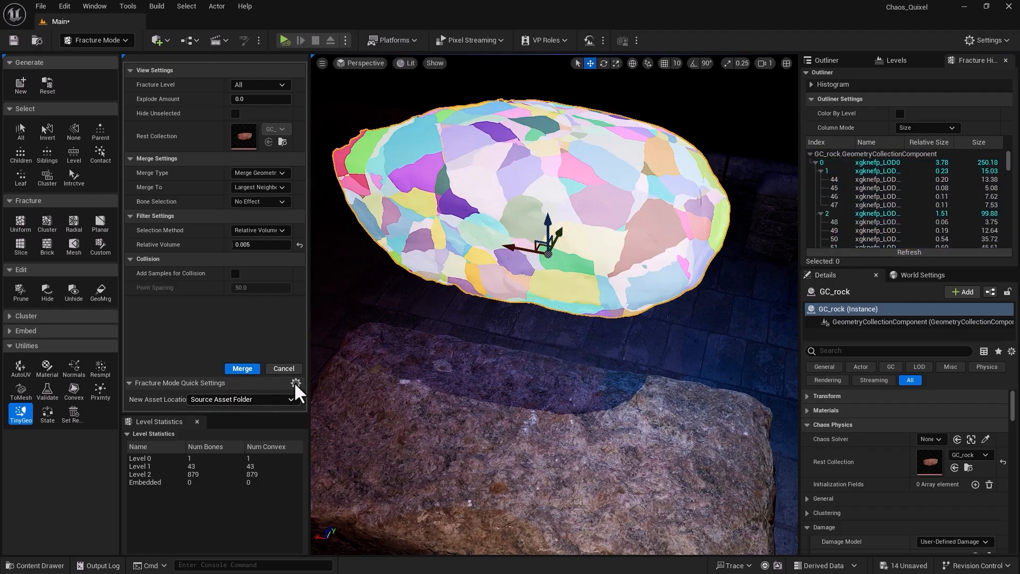
Select all bones of the merged GC_rock in the fracture hierarchy and close the TinyGeo tool.
{"action": "left_click", "coordinate": [871, 196]}
{"action": "key", "text": "ctrl+a"}
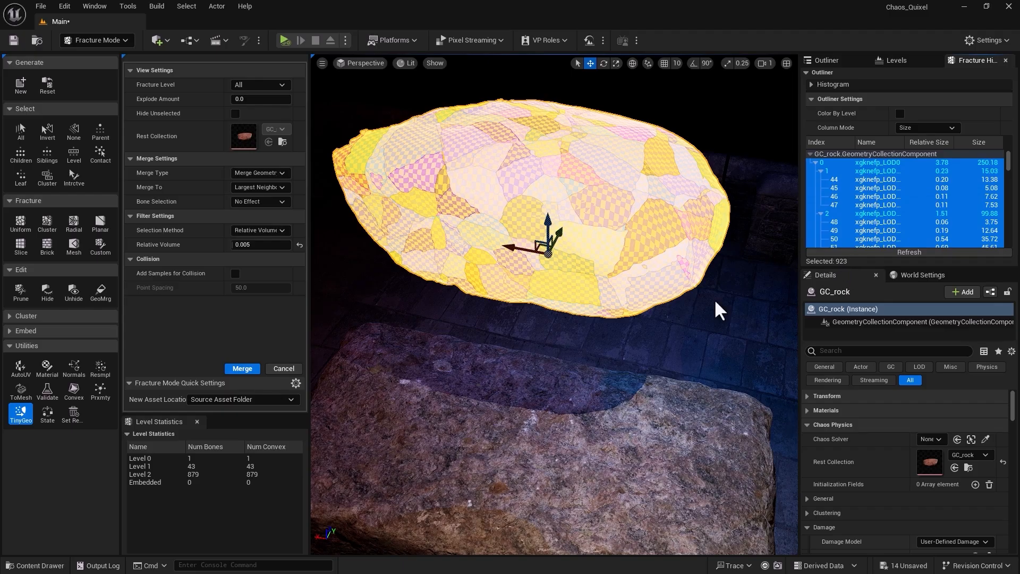
{"action": "left_click", "coordinate": [290, 369]}
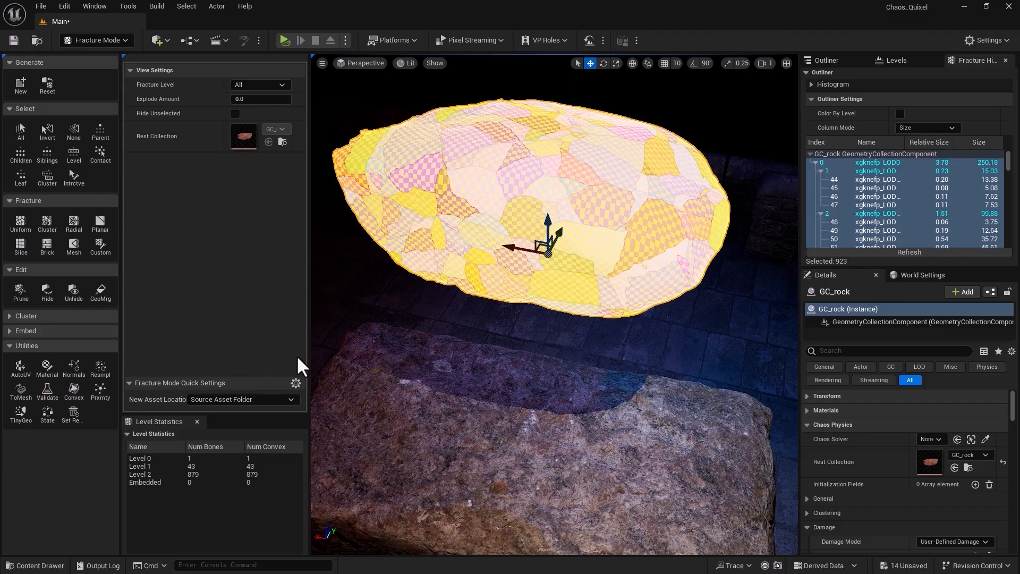
Deselect GC_rock, simulate its fall onto the stone block from a wider view, and stop the simulation.
{"action": "key", "text": "s"}
{"action": "right_click_drag", "start_coordinate": [607, 328], "coordinate": [605, 331]}
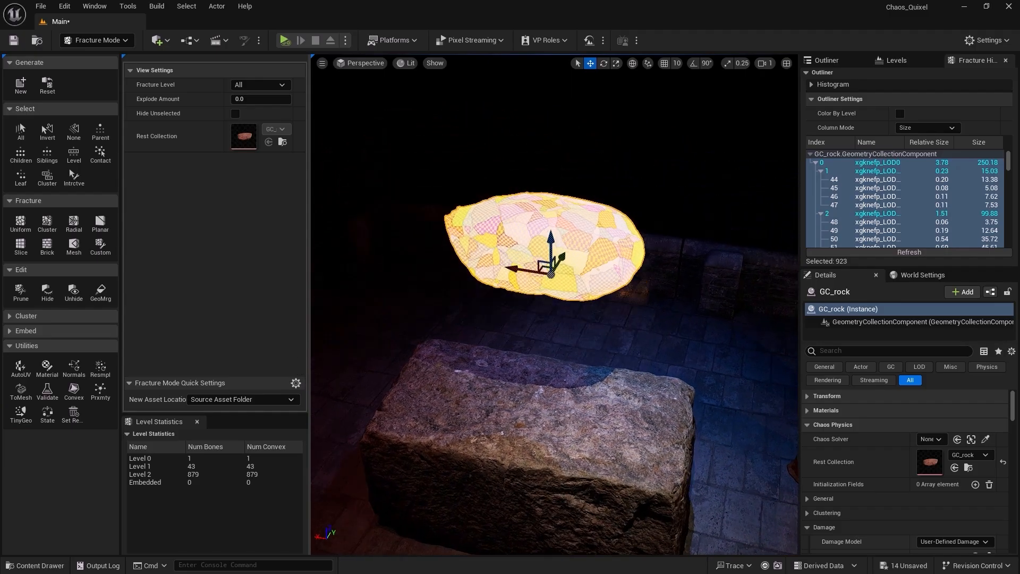
{"action": "left_click", "coordinate": [569, 187]}
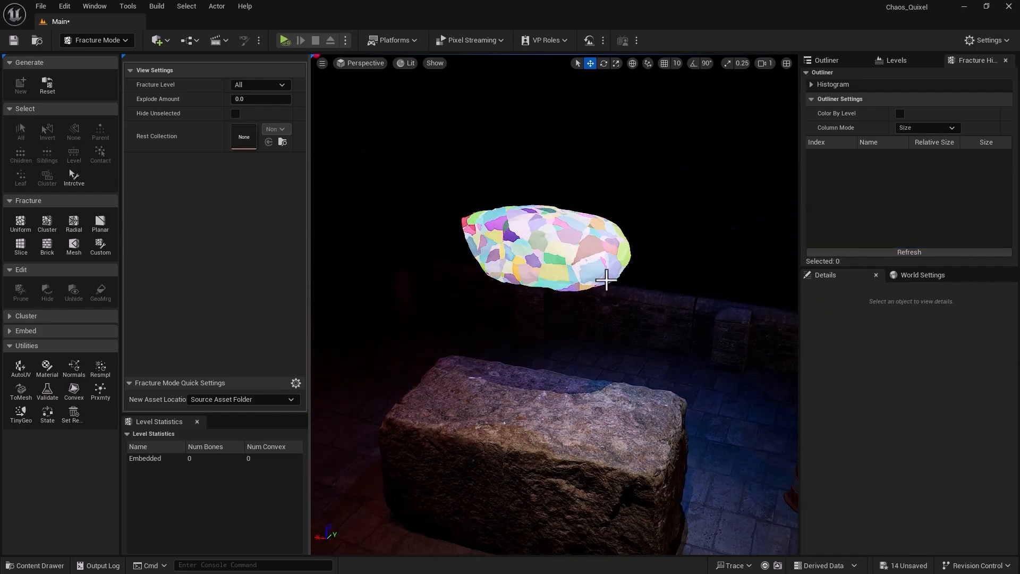
{"action": "scroll", "coordinate": [650, 342], "scroll_direction": "down", "scroll_amount": 2}
{"action": "left_click", "coordinate": [565, 263]}
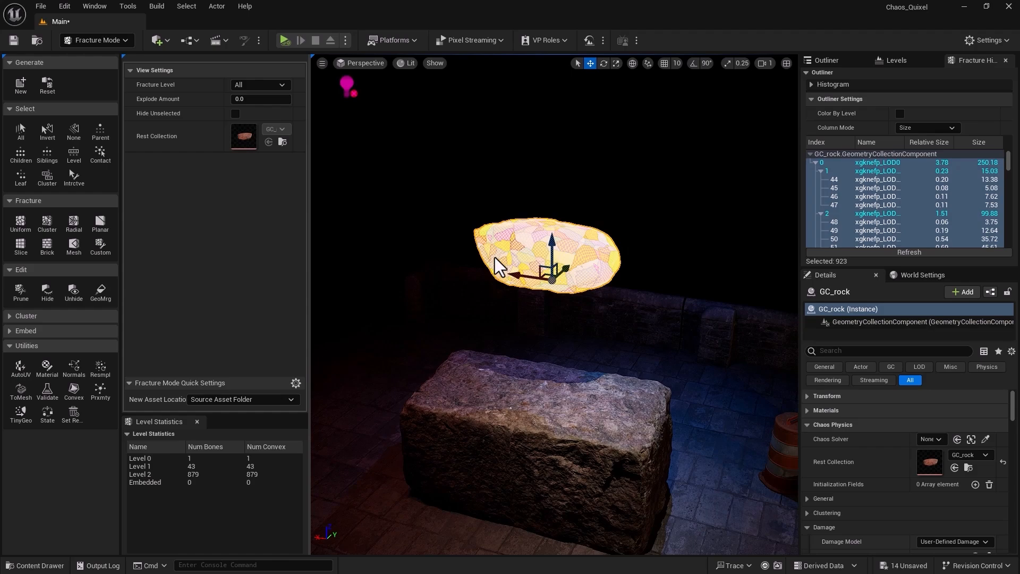
{"action": "left_click", "coordinate": [479, 191]}
{"action": "left_click_drag", "start_coordinate": [567, 473], "coordinate": [568, 473], "text": "alt"}
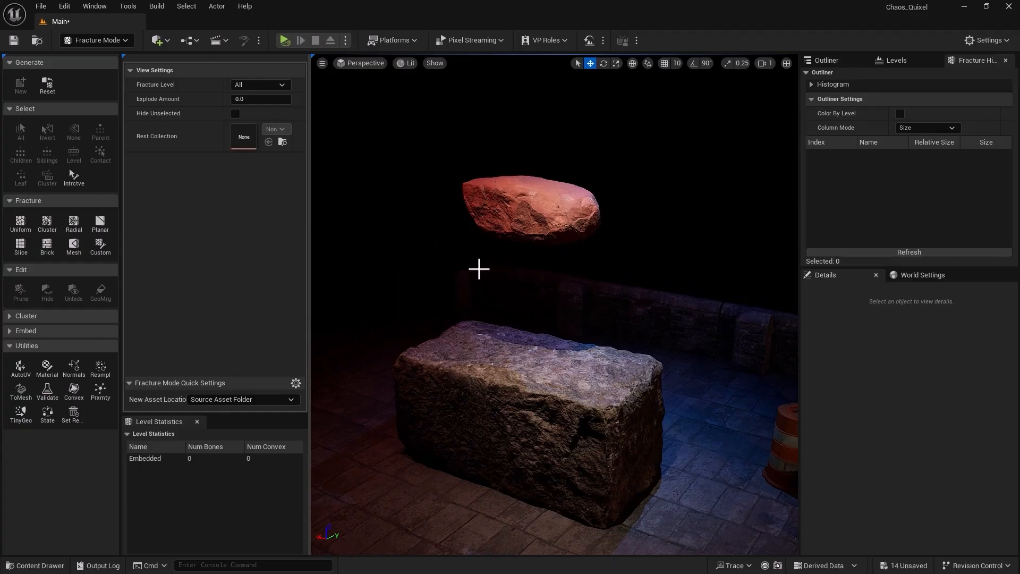
{"action": "left_click", "coordinate": [282, 41]}
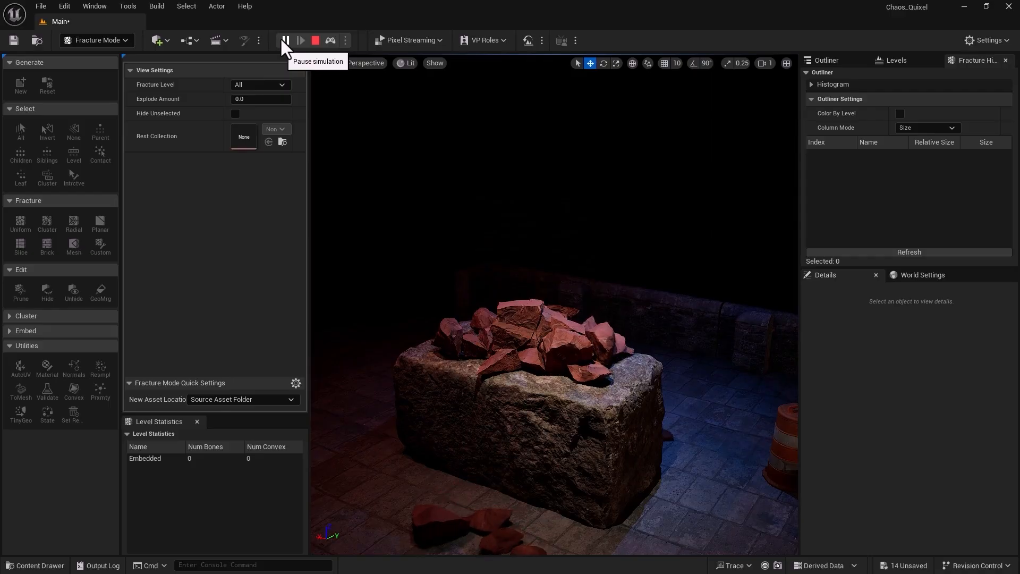
{"action": "left_click", "coordinate": [315, 41]}
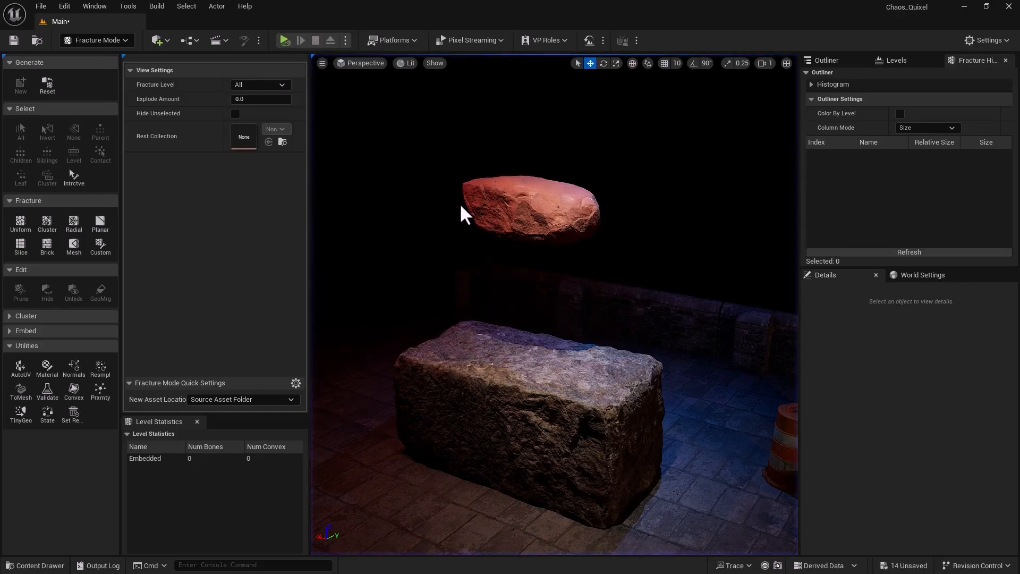
Move GC_rock horizontally toward the front edge of the stone block and deselect it.
{"action": "left_click", "coordinate": [516, 211]}
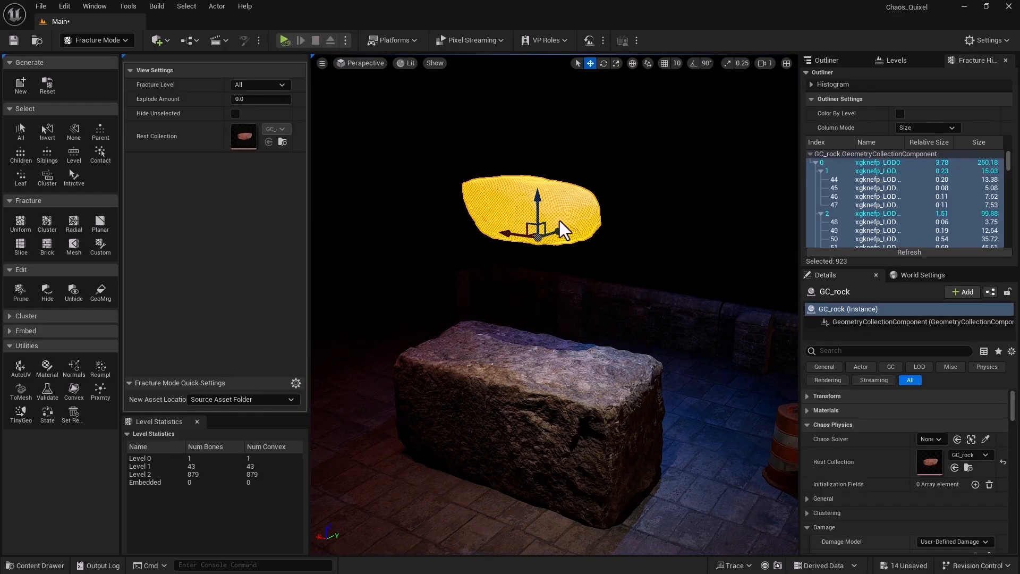
{"action": "left_click_drag", "start_coordinate": [561, 230], "coordinate": [526, 255]}
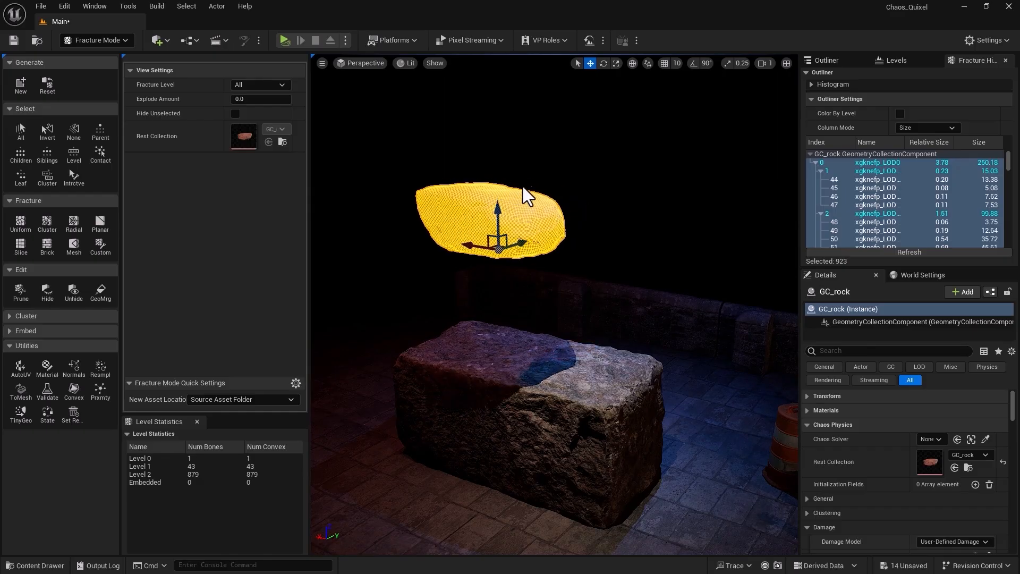
{"action": "right_click_drag", "start_coordinate": [591, 172], "coordinate": [592, 175]}
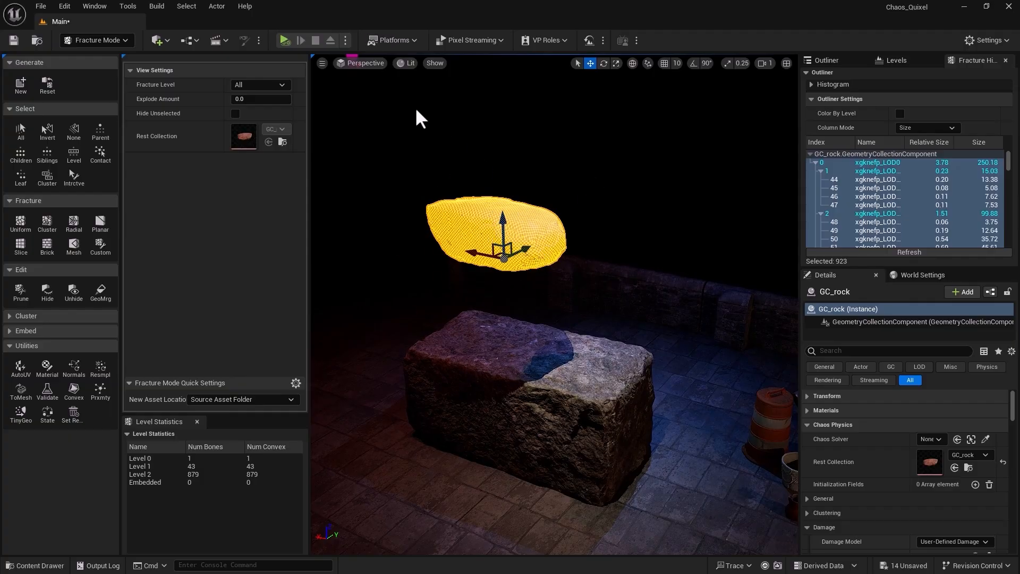
{"action": "left_click", "coordinate": [375, 108]}
Start simulating the fall of the repositioned rock and switch the editor to Selection Mode.
{"action": "left_click", "coordinate": [284, 40]}
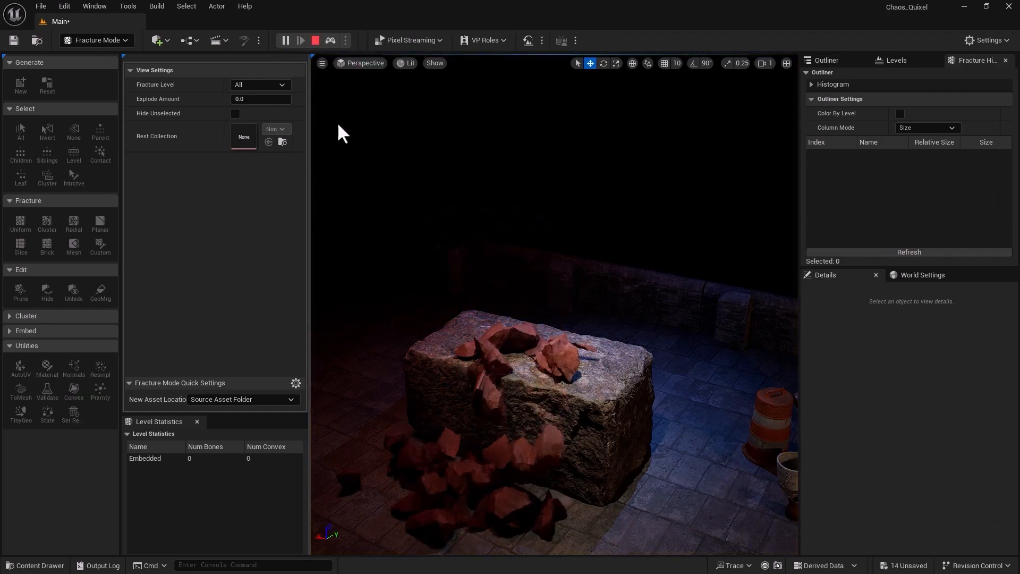
{"action": "left_click_drag", "start_coordinate": [424, 349], "coordinate": [494, 321], "text": "alt"}
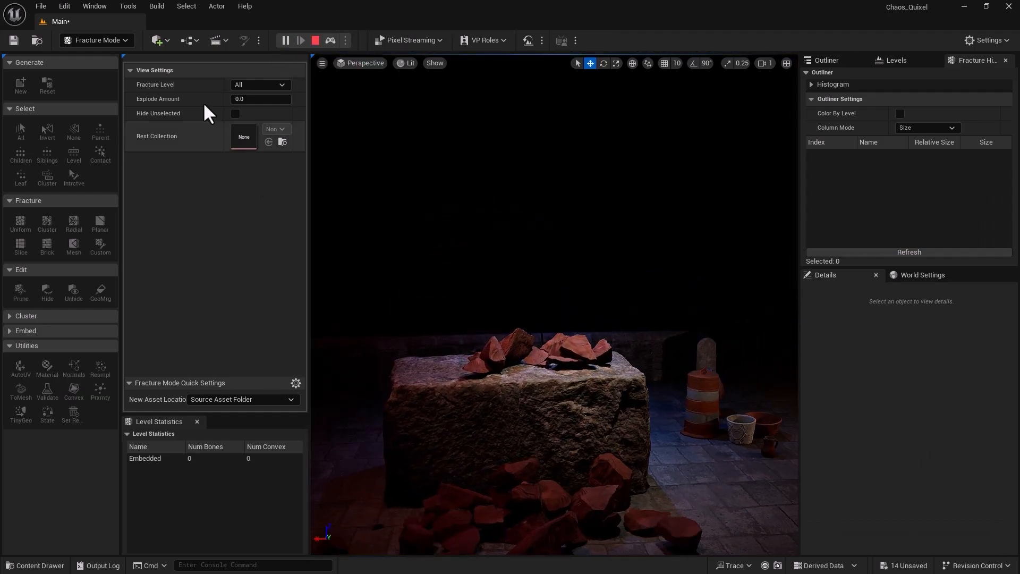
{"action": "left_click", "coordinate": [96, 39]}
{"action": "left_click", "coordinate": [94, 53]}
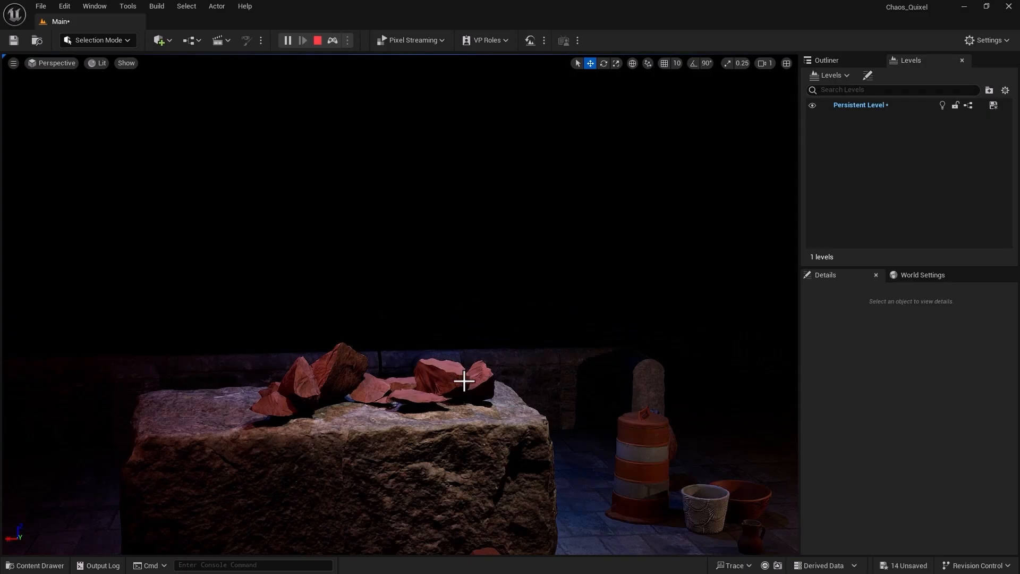
Examine the broken rock pieces on and around the stone block, and stop the simulation.
{"action": "right_click_drag", "start_coordinate": [528, 351], "coordinate": [478, 351], "text": "alt"}
{"action": "middle_click_drag", "start_coordinate": [530, 351], "coordinate": [539, 267], "text": "alt"}
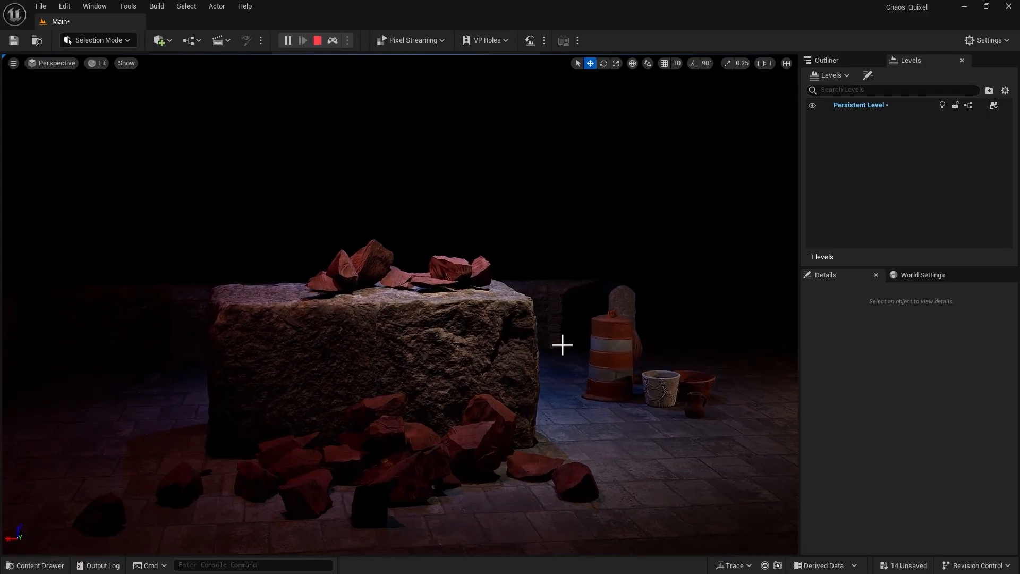
{"action": "left_click_drag", "start_coordinate": [563, 345], "coordinate": [514, 365], "text": "alt"}
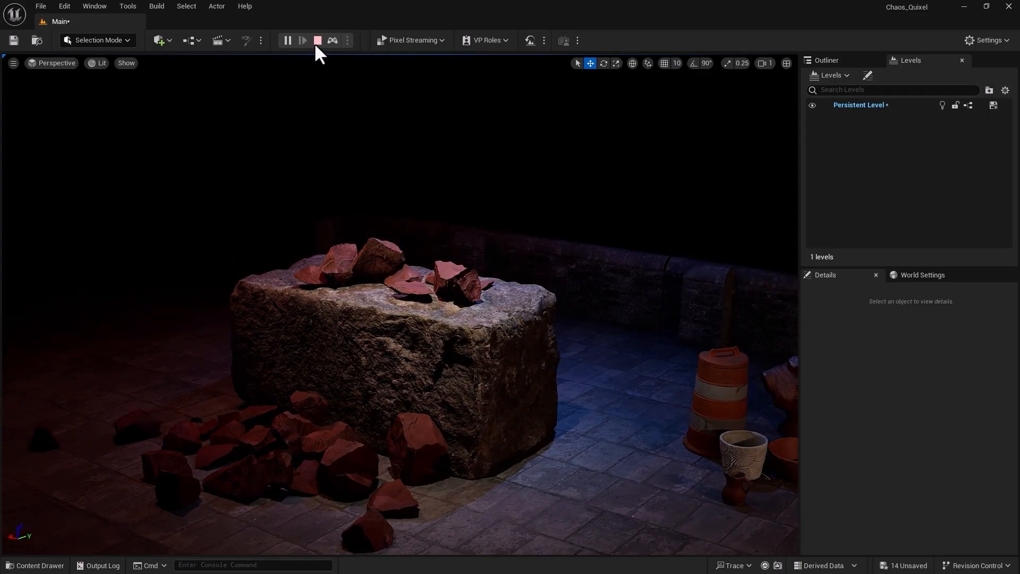
{"action": "left_click", "coordinate": [317, 41]}
Run the rock's fall simulation again, inspect the scattered pieces from several angles, and stop it with the rock in view.
{"action": "left_click", "coordinate": [286, 40]}
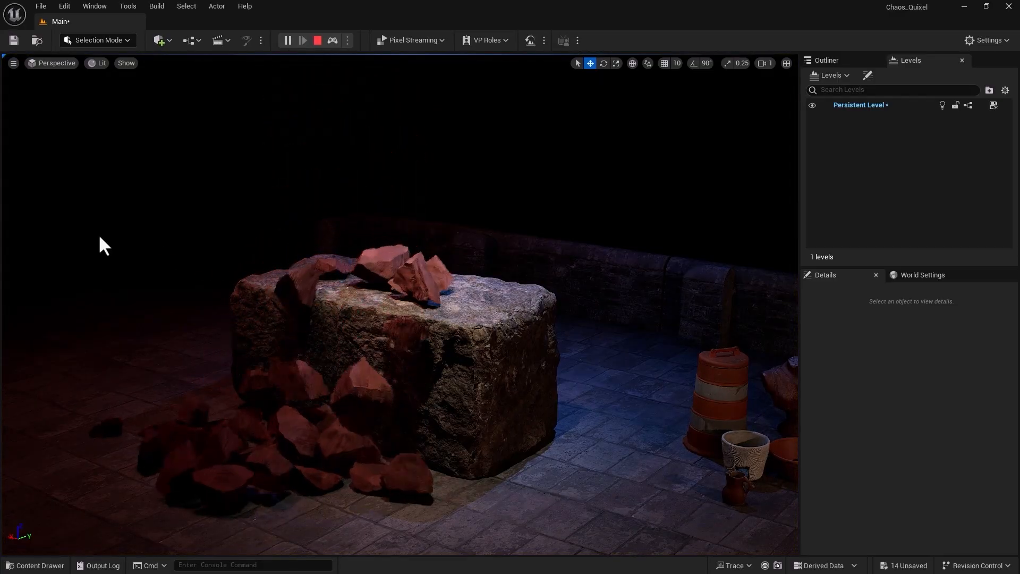
{"action": "left_click_drag", "start_coordinate": [97, 244], "coordinate": [156, 261], "text": "alt"}
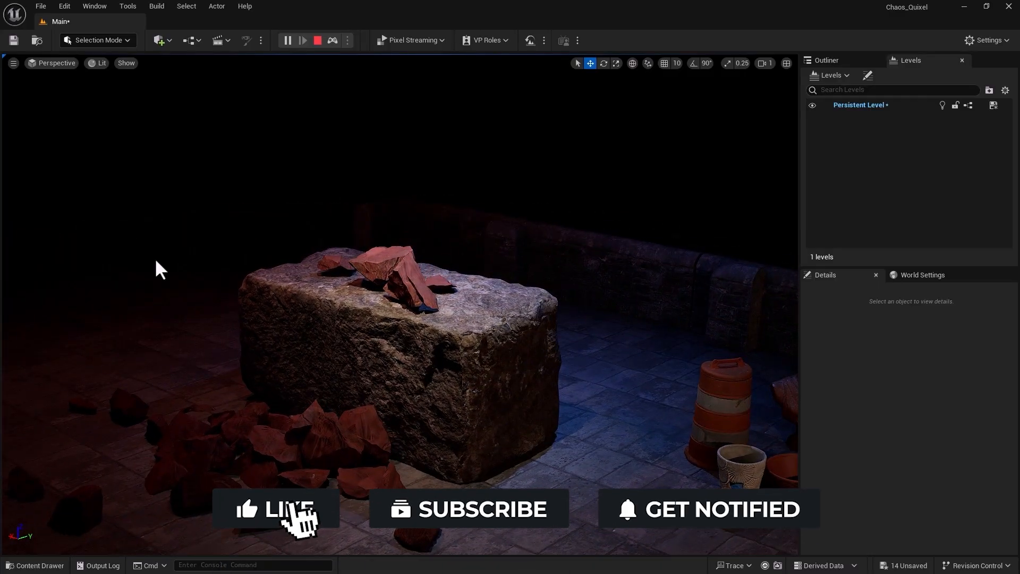
{"action": "scroll", "coordinate": [335, 303], "scroll_direction": "down", "scroll_amount": 2}
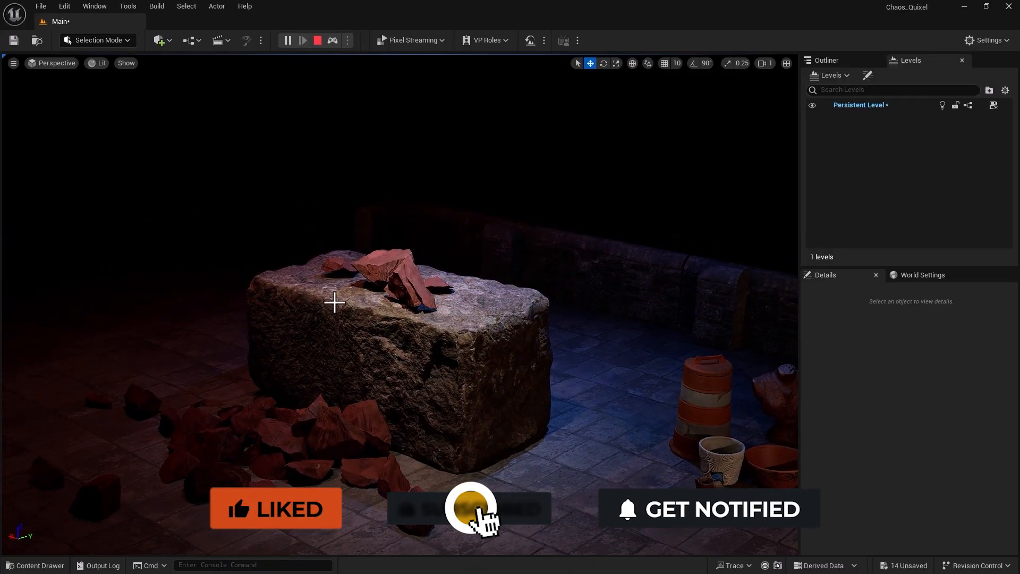
{"action": "middle_click_drag", "start_coordinate": [335, 303], "coordinate": [371, 268]}
{"action": "left_click_drag", "start_coordinate": [335, 299], "coordinate": [345, 268], "text": "alt"}
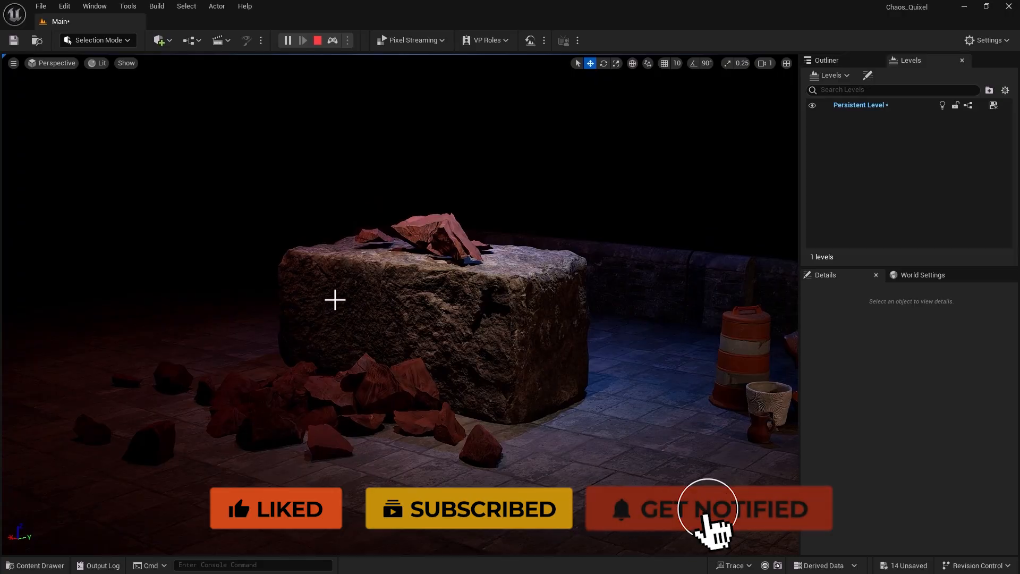
{"action": "left_click", "coordinate": [317, 41]}
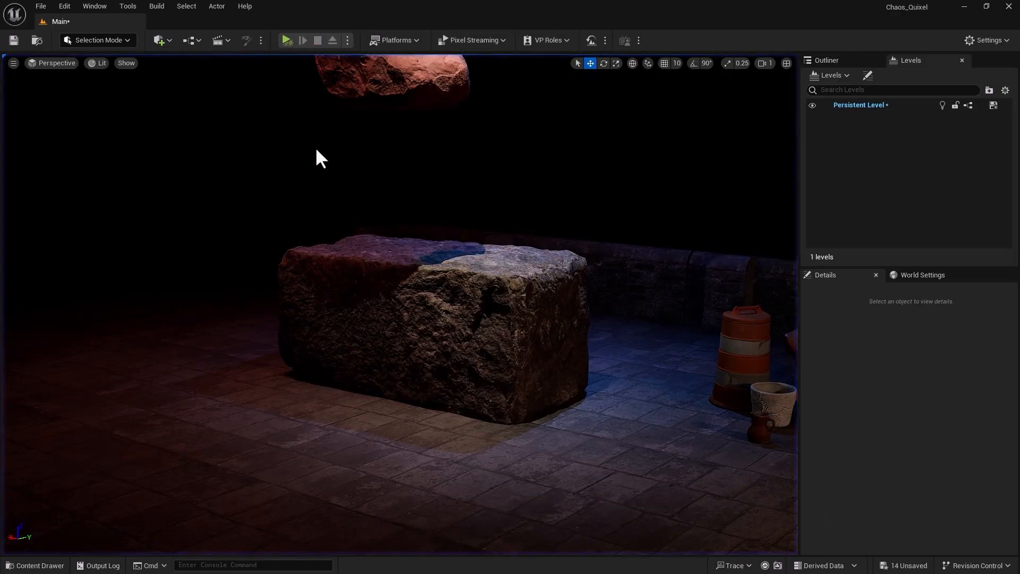
{"action": "middle_click_drag", "start_coordinate": [359, 154], "coordinate": [364, 208]}
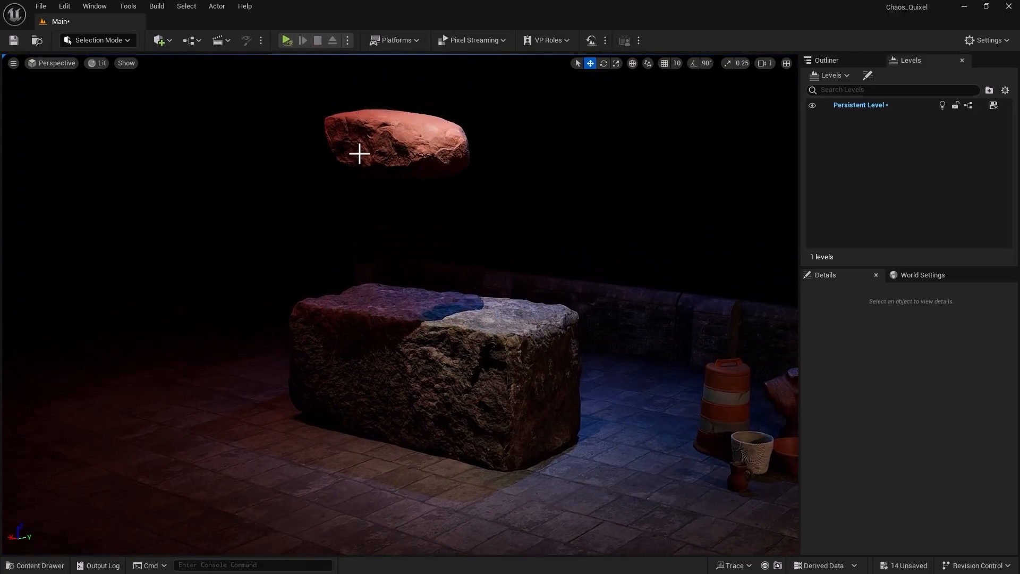